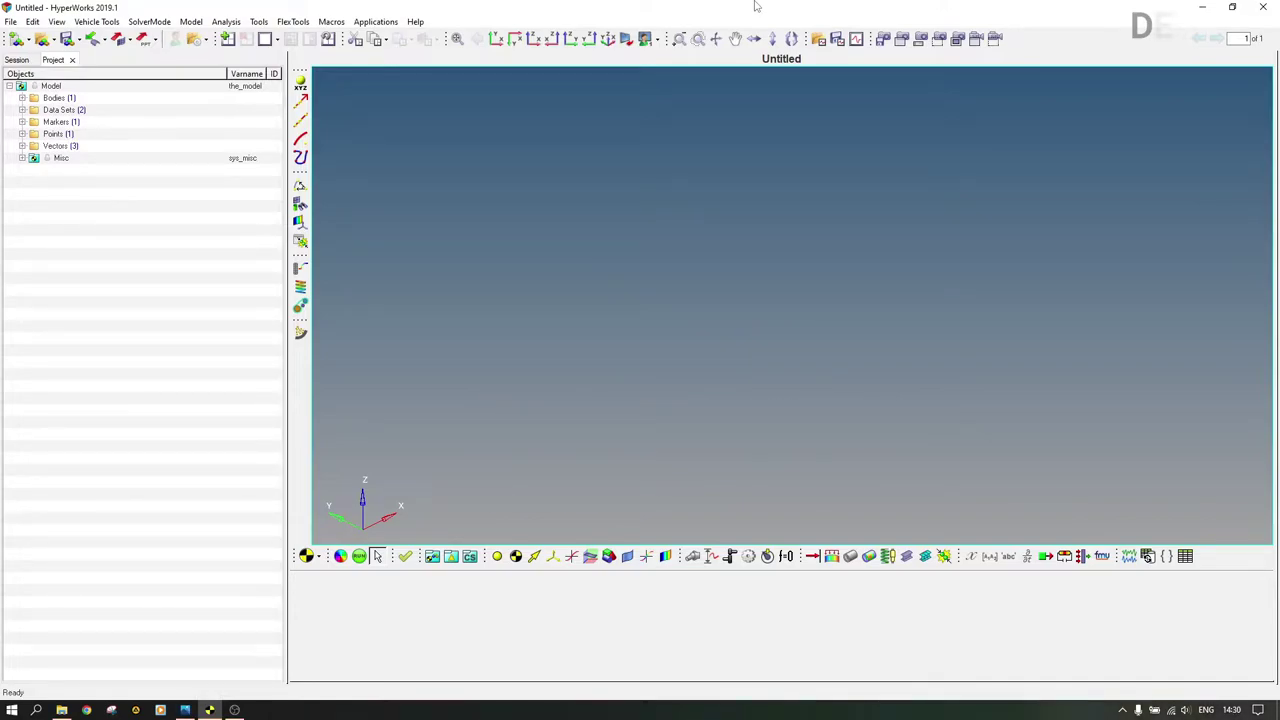
Switch to the Photos app and examine the link lengths and joints in the PQRS four-bar linkage diagram.
{"action": "left_click", "coordinate": [186, 708]}
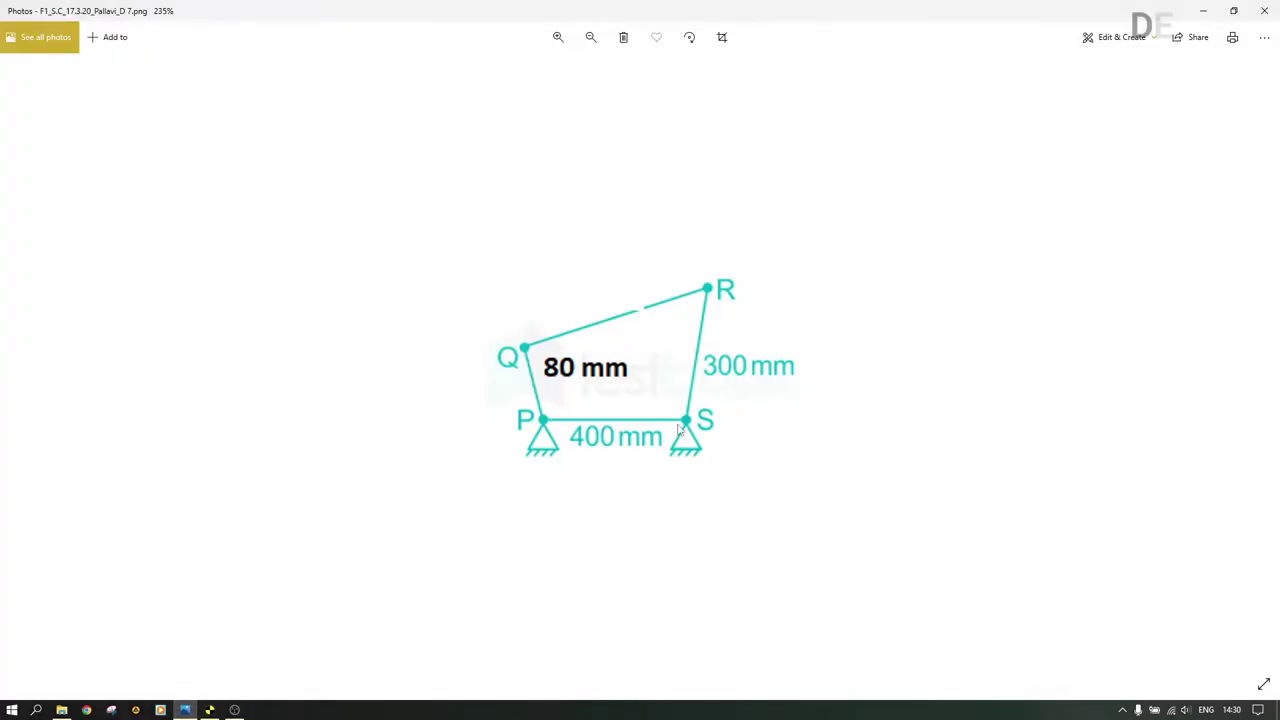
{"action": "scroll", "coordinate": [620, 425], "scroll_direction": "down", "scroll_amount": 3, "text": "ctrl"}
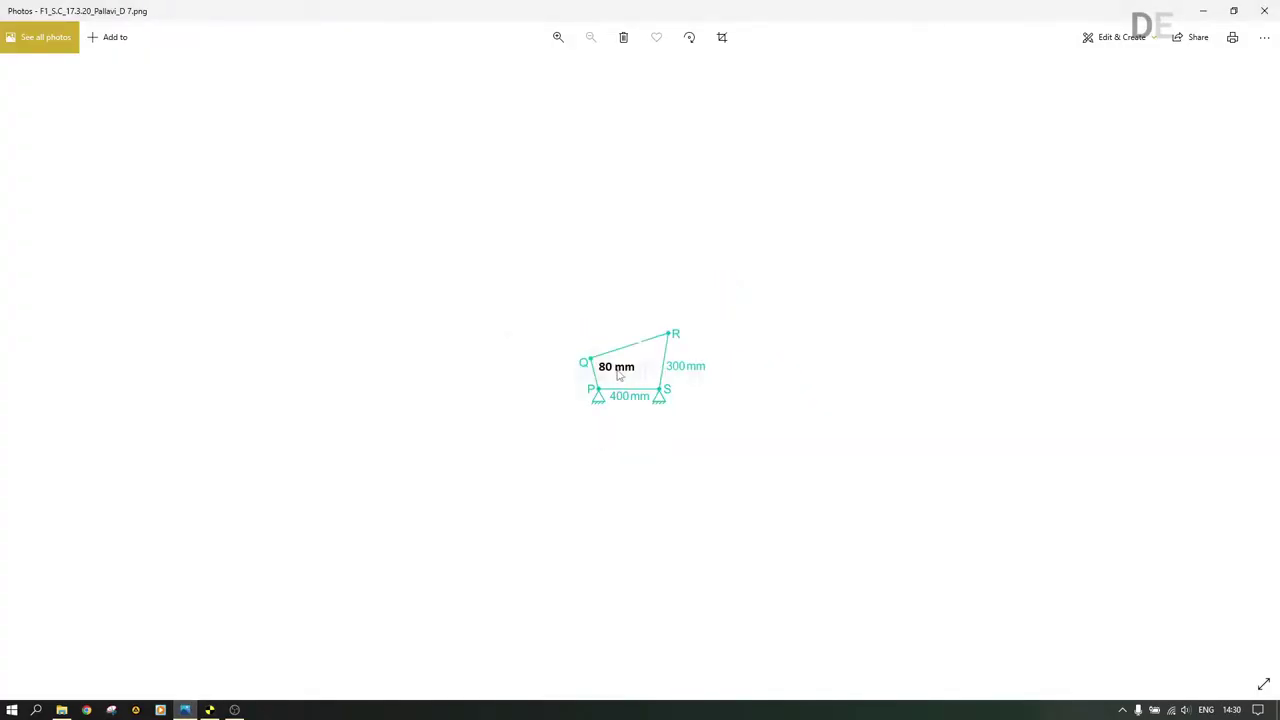
{"action": "scroll", "coordinate": [614, 377], "scroll_direction": "up", "scroll_amount": 3, "text": "ctrl"}
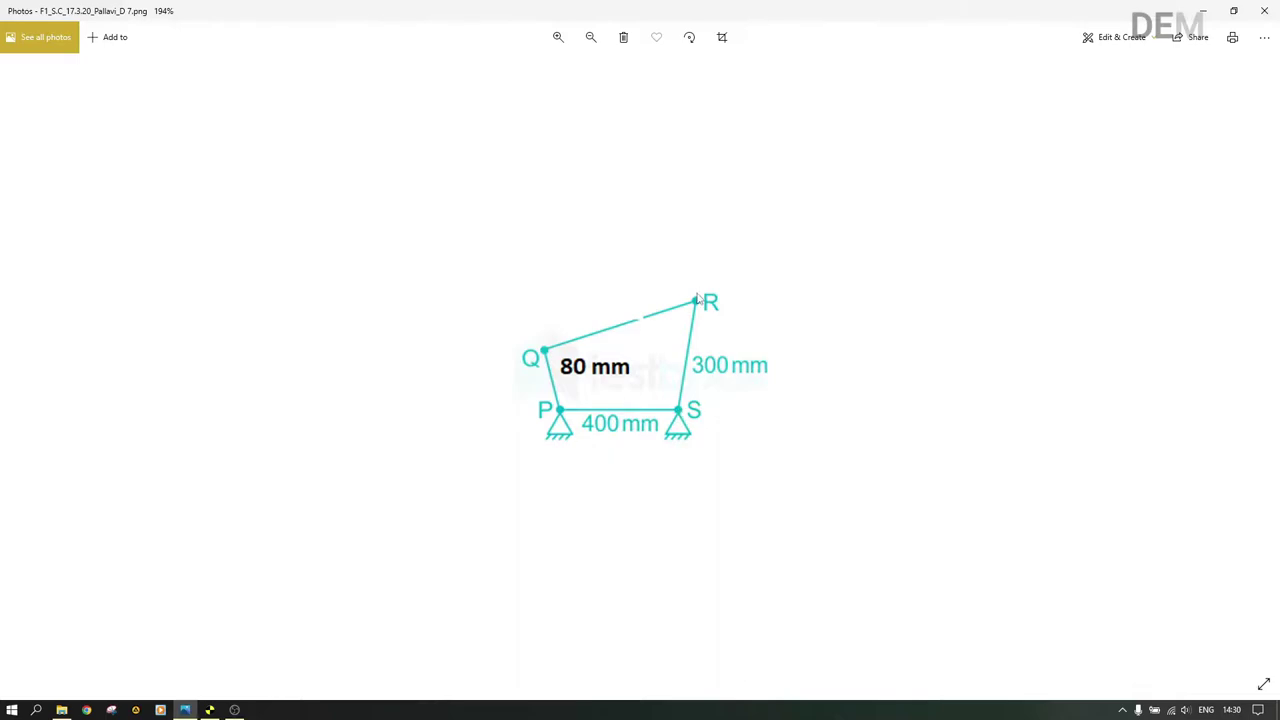
{"action": "left_click", "coordinate": [1202, 12]}
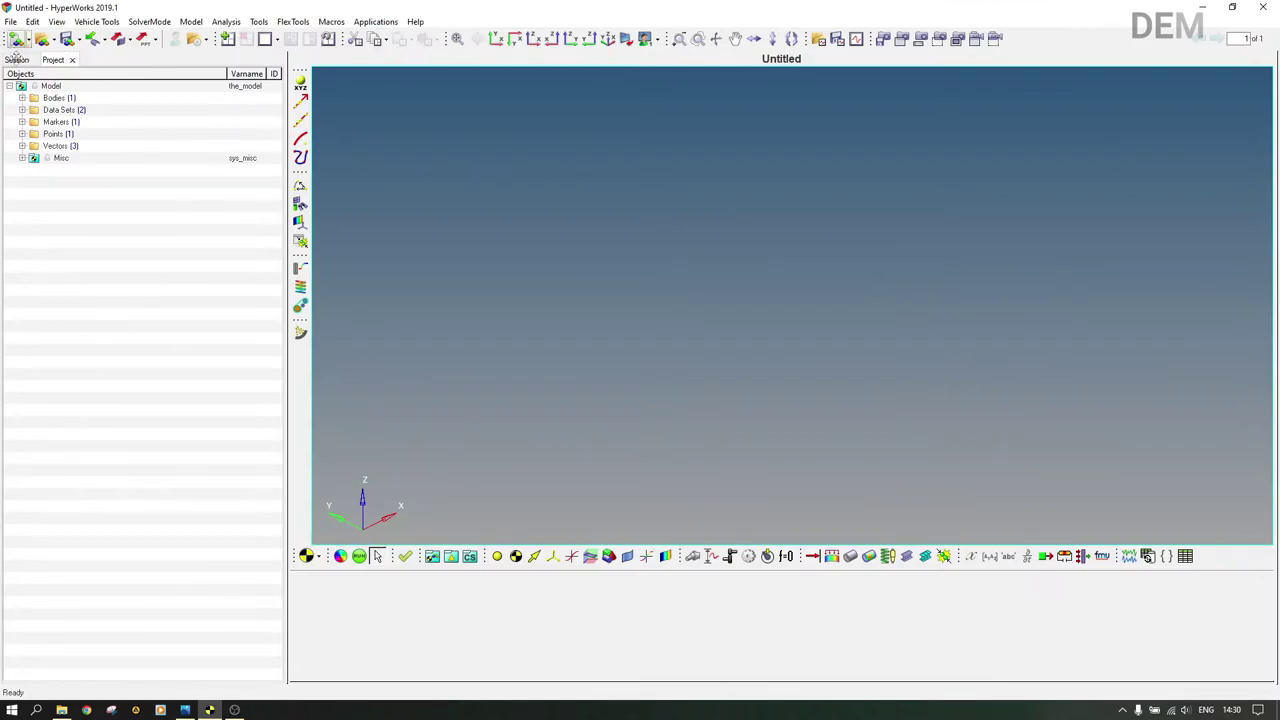
Add a single point to the HyperWorks model with the default label and variable name.
{"action": "left_click", "coordinate": [22, 133]}
{"action": "left_click", "coordinate": [55, 134]}
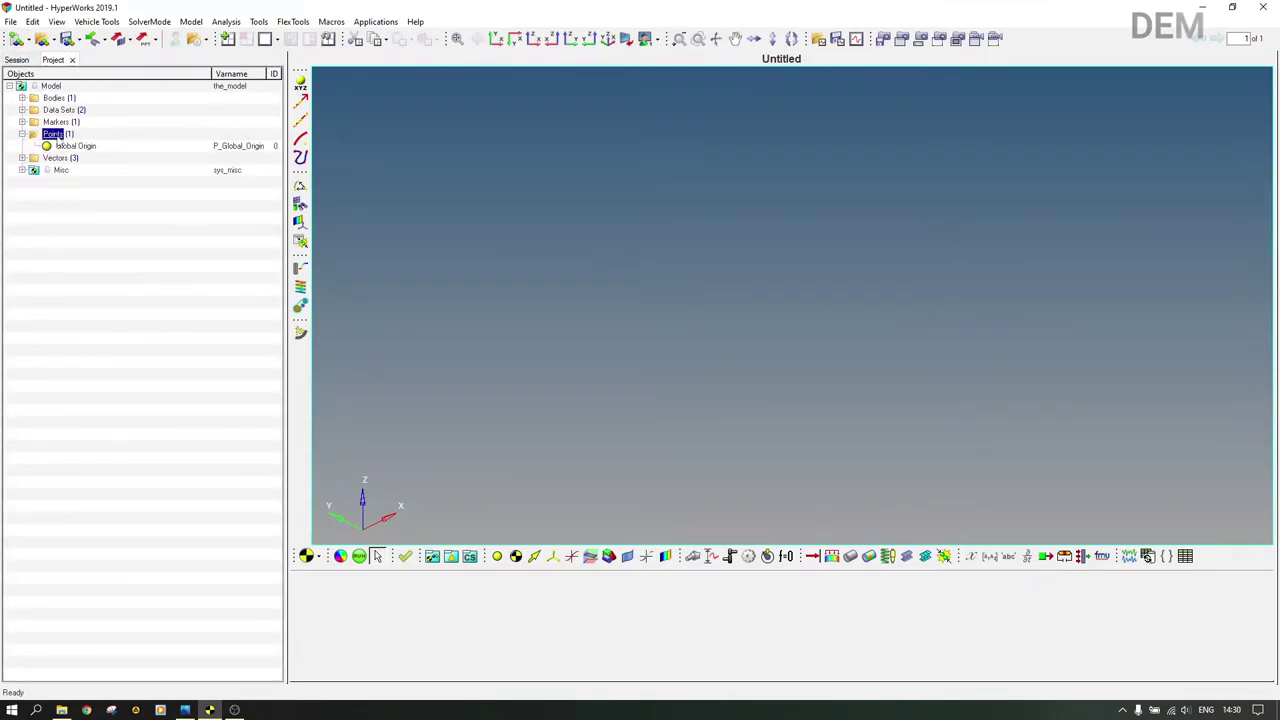
{"action": "right_click", "coordinate": [59, 138]}
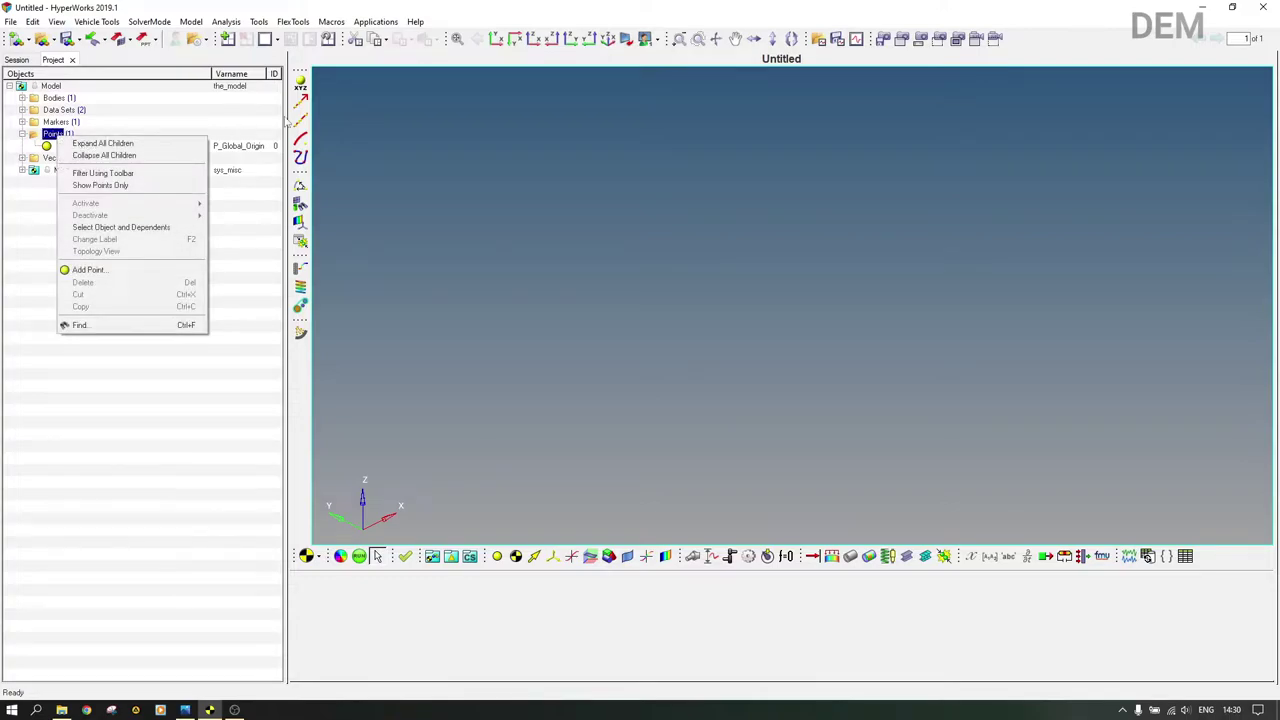
{"action": "left_click", "coordinate": [428, 7]}
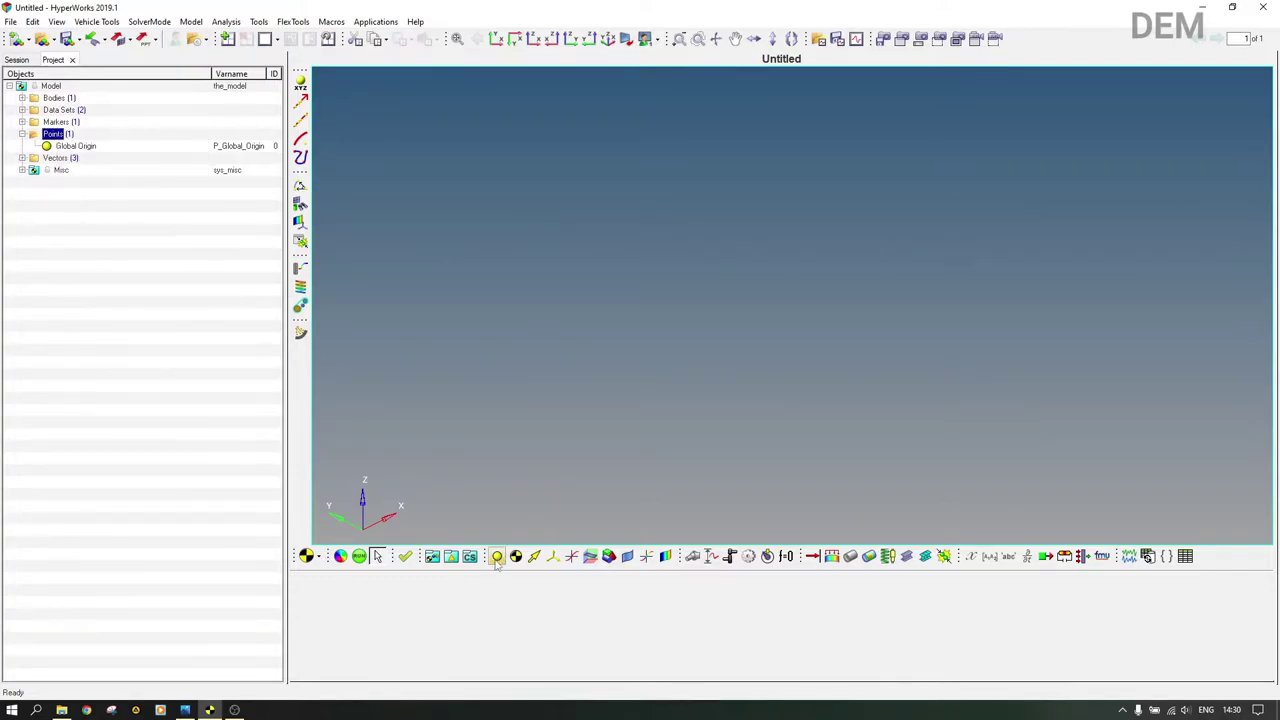
{"action": "right_click", "coordinate": [58, 137]}
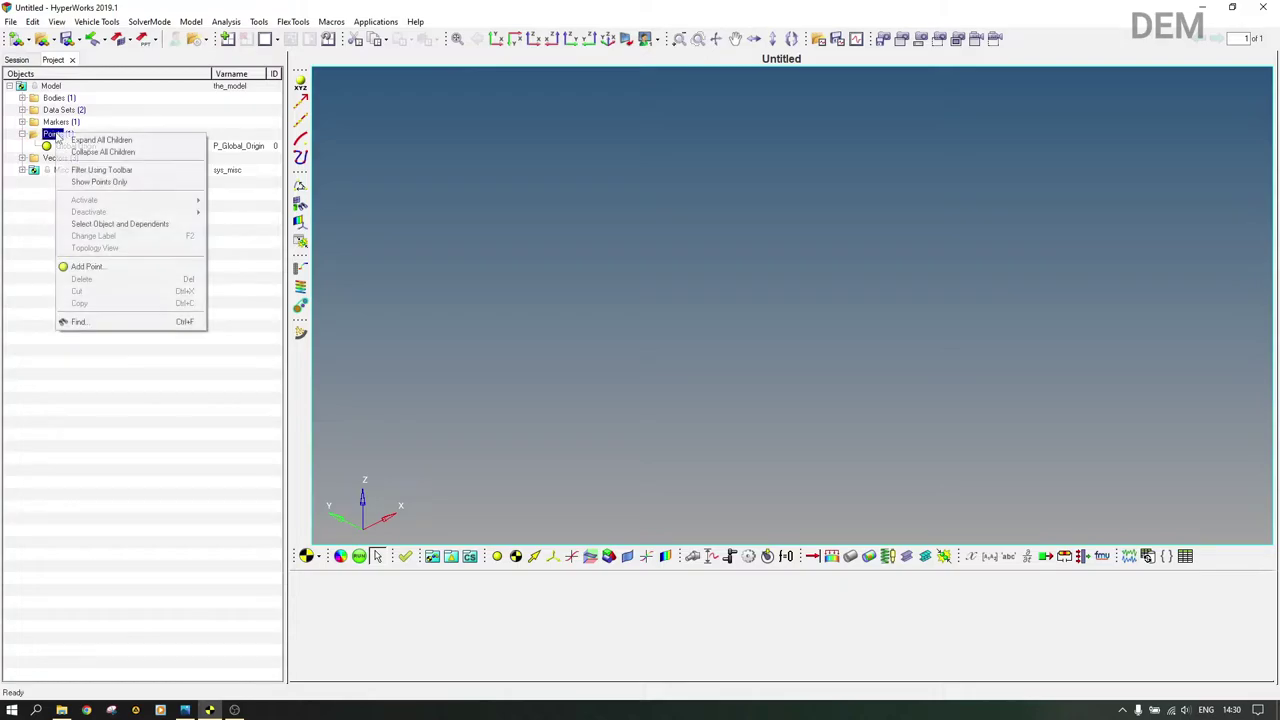
{"action": "left_click", "coordinate": [109, 266]}
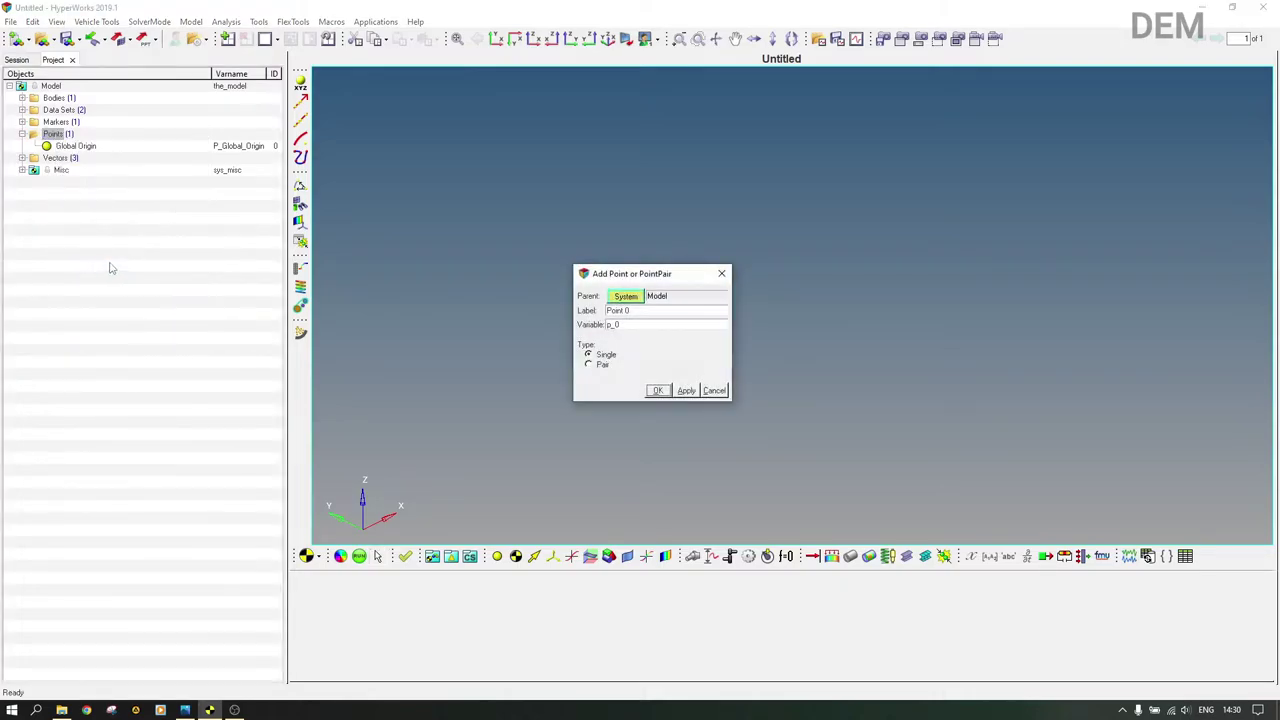
{"action": "left_click", "coordinate": [657, 391]}
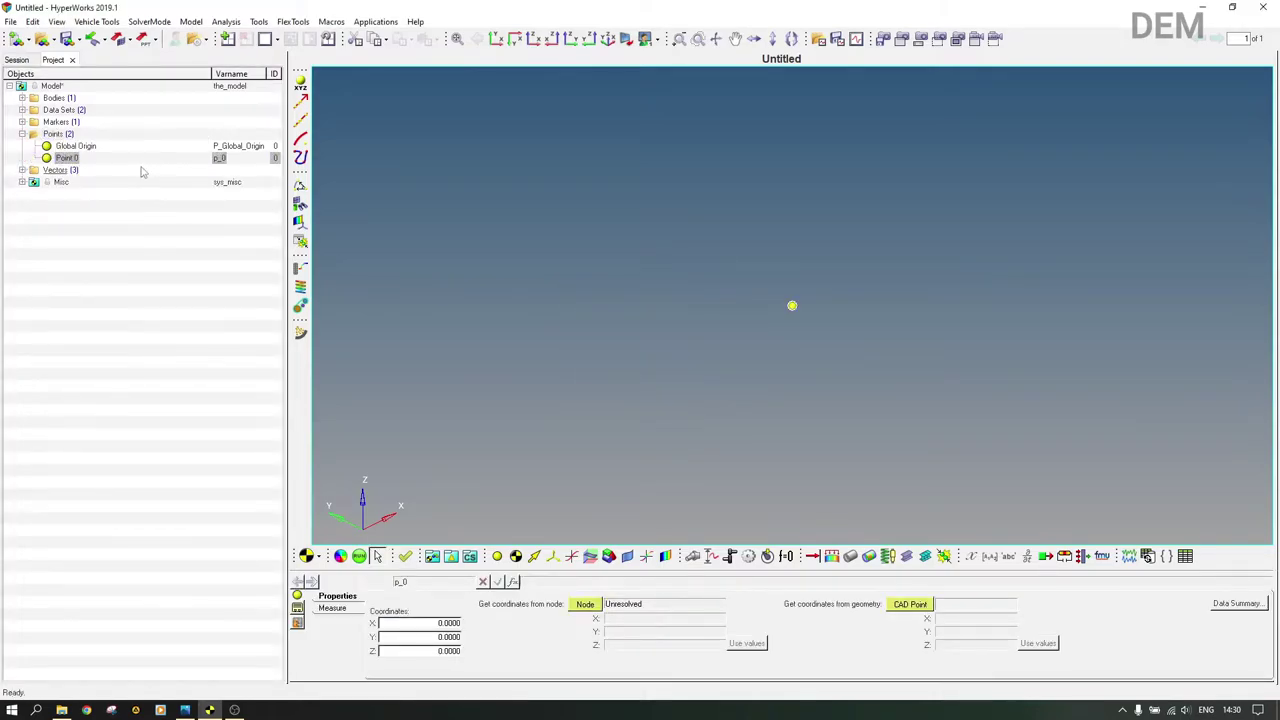
Add three more single points to the model with default labels and close the point creation dialog.
{"action": "right_click", "coordinate": [47, 135]}
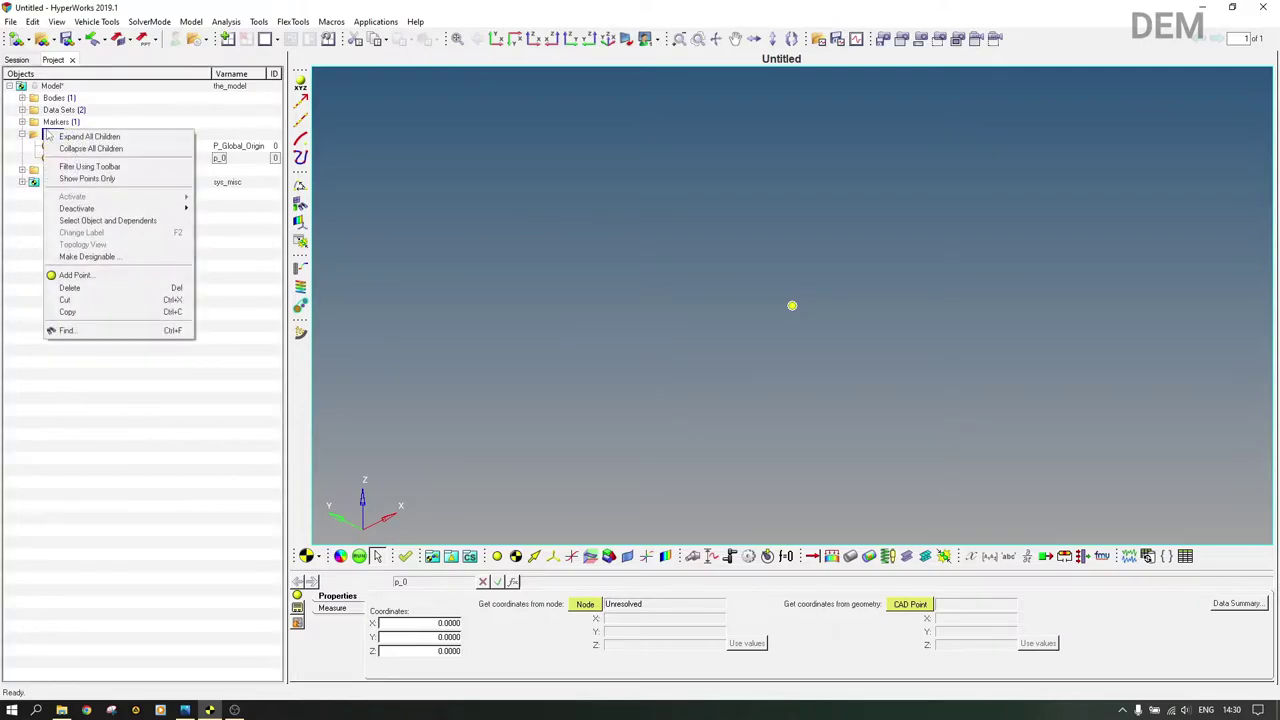
{"action": "left_click", "coordinate": [110, 272]}
{"action": "left_click", "coordinate": [686, 391]}
{"action": "left_click", "coordinate": [686, 391]}
{"action": "left_click", "coordinate": [686, 391]}
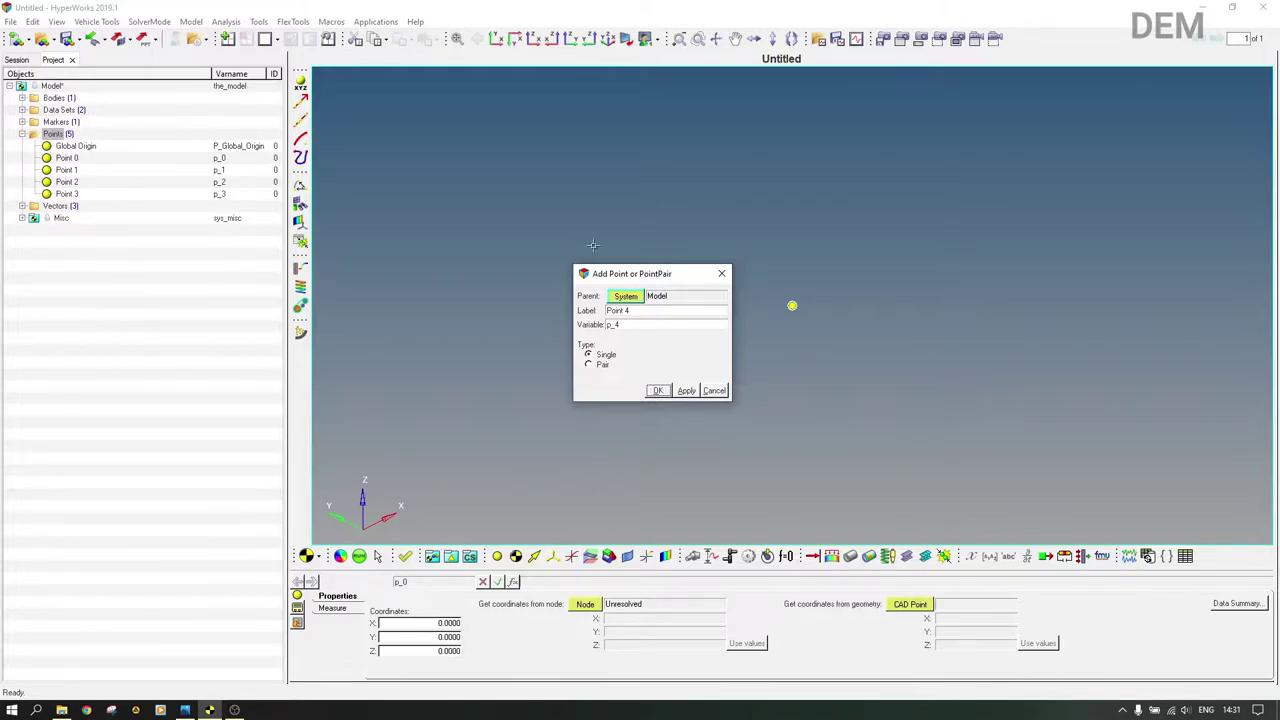
{"action": "left_click", "coordinate": [713, 391]}
Keep Point 0 at the origin, check the linkage diagram, and set Point 1's Z coordinate to 80.
{"action": "left_click", "coordinate": [65, 158]}
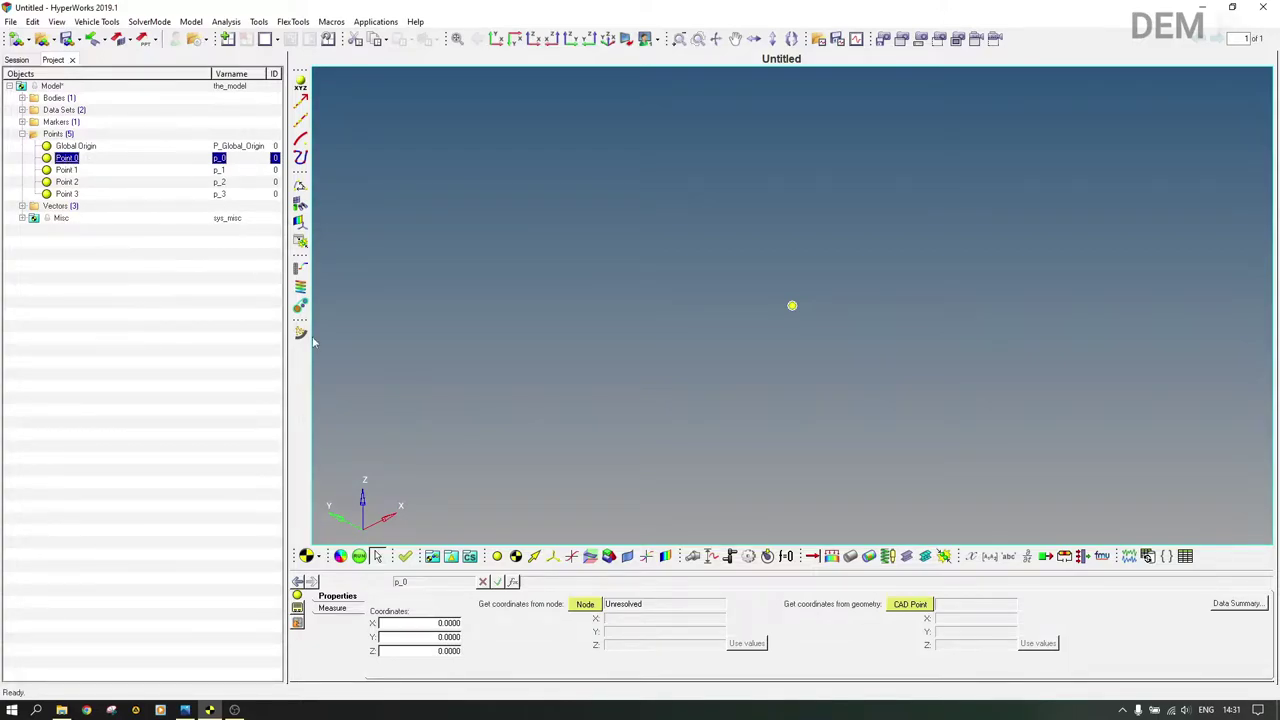
{"action": "mouse_move", "coordinate": [229, 713]}
{"action": "left_click", "coordinate": [70, 171]}
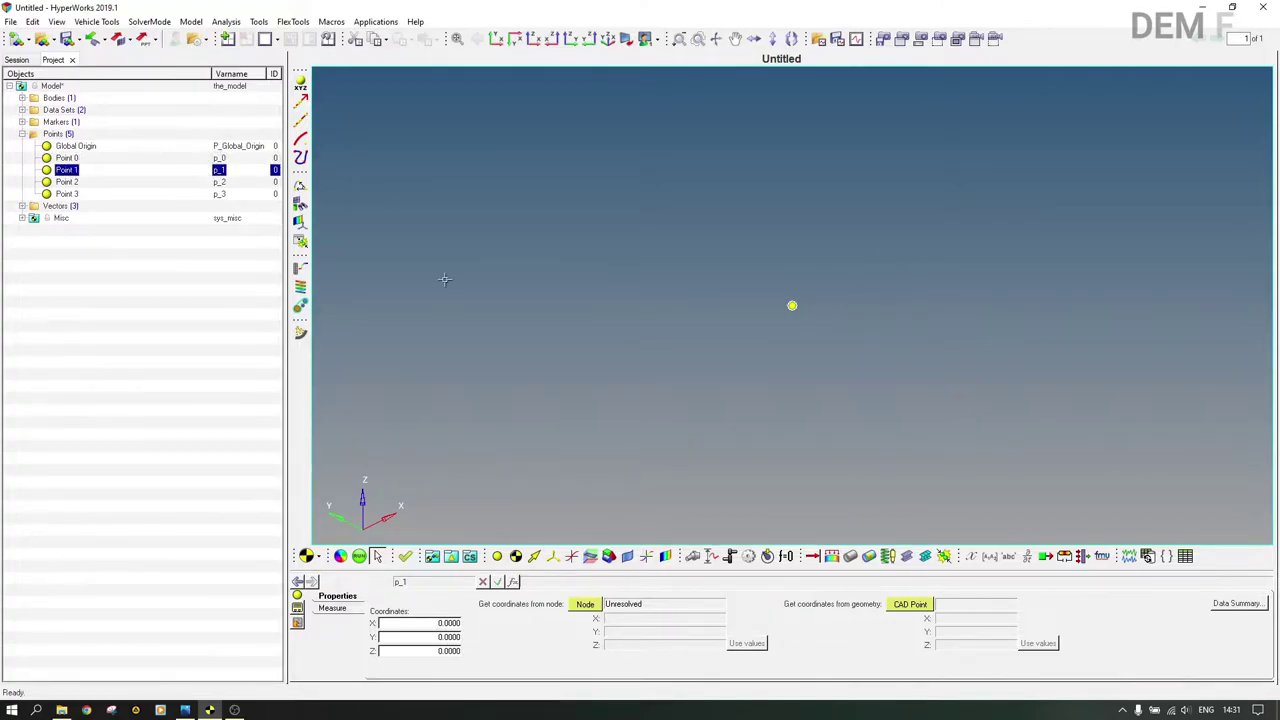
{"action": "left_click", "coordinate": [185, 710]}
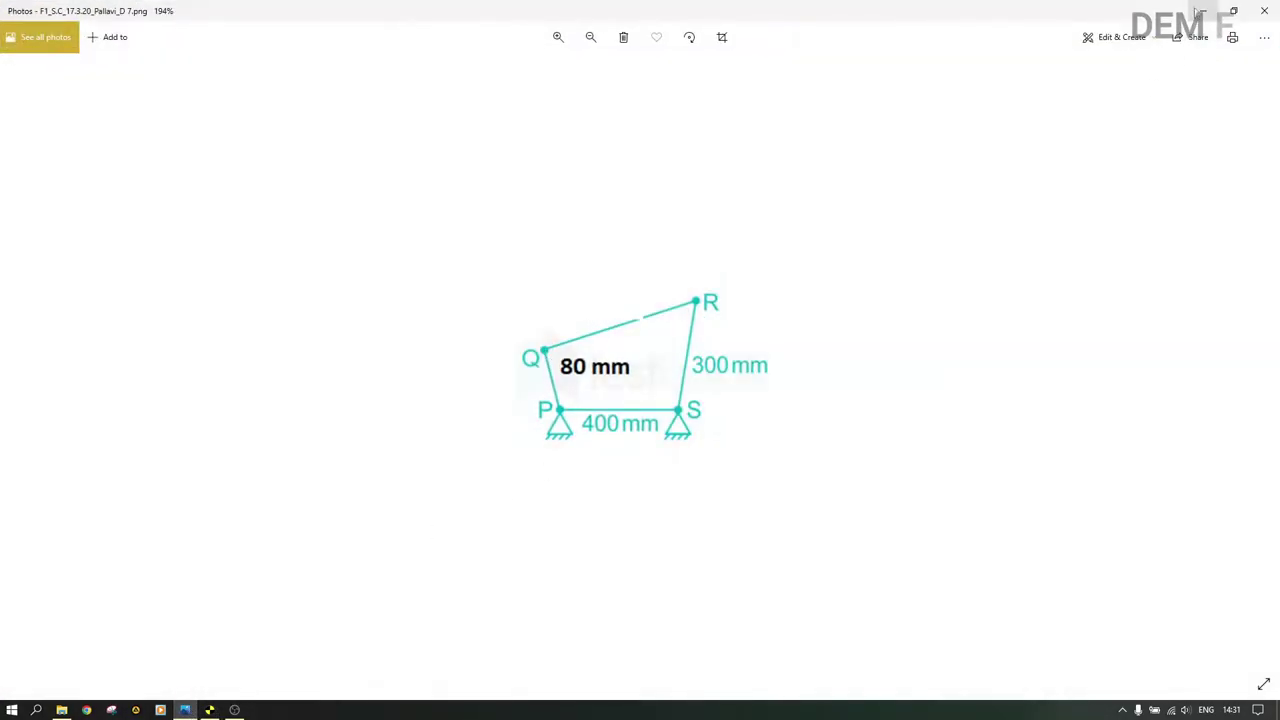
{"action": "key", "text": "alt+Tab"}
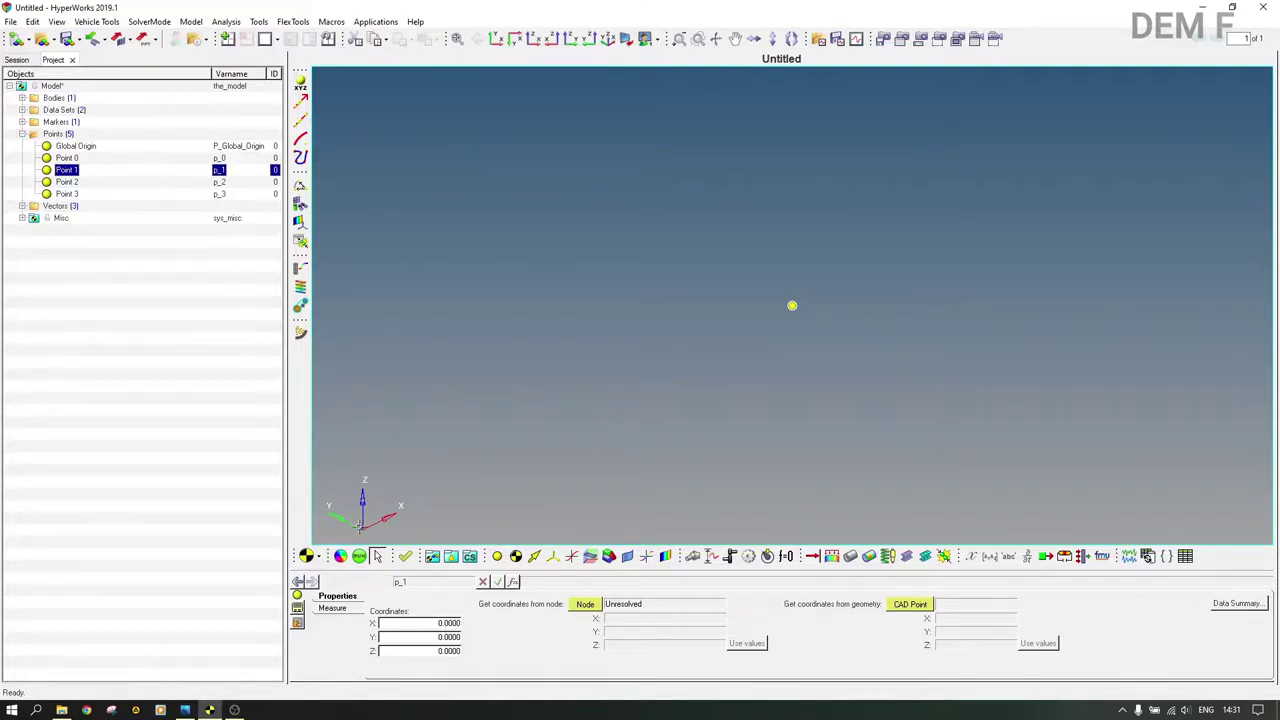
{"action": "left_click", "coordinate": [449, 651]}
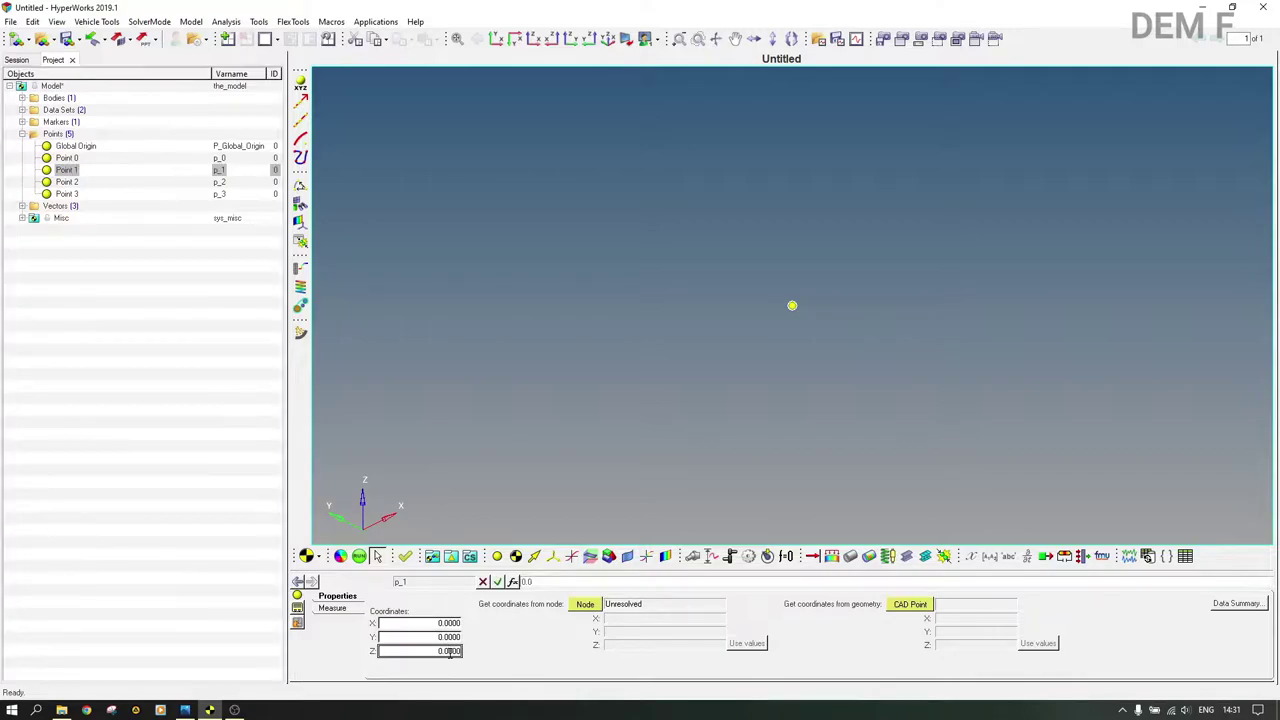
{"action": "type", "text": "80"}
{"action": "key", "text": "Tab"}
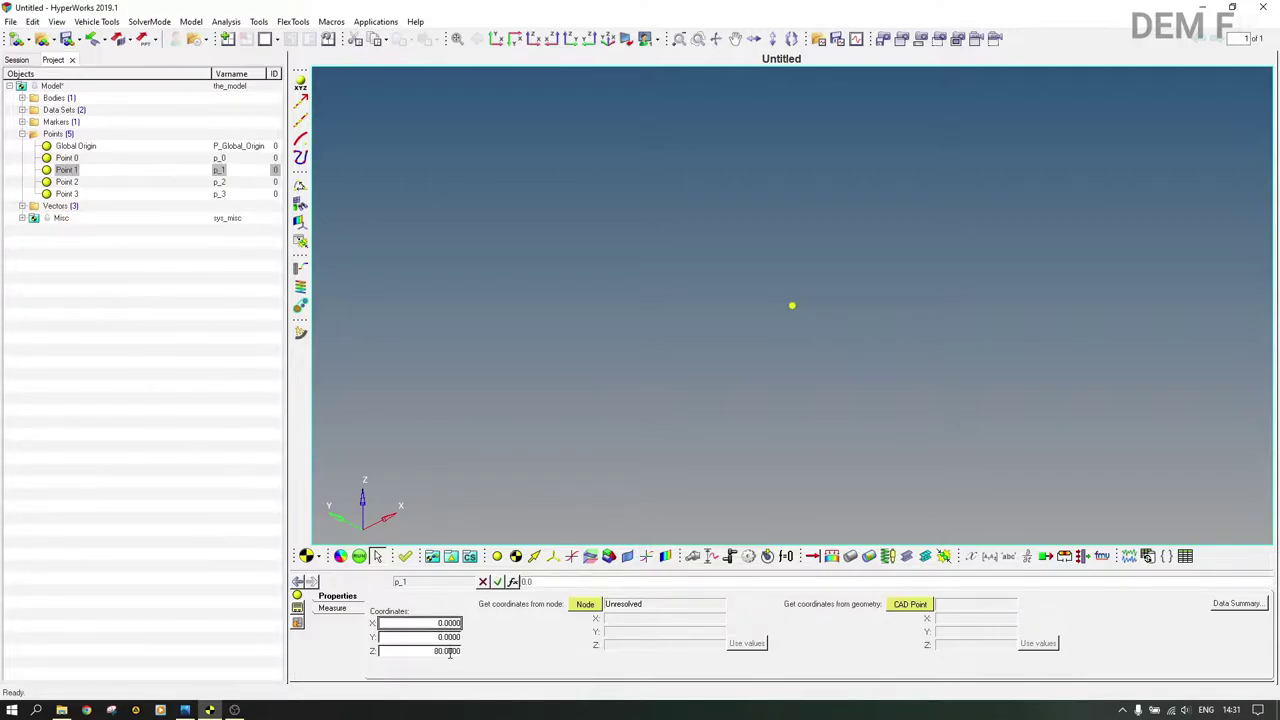
{"action": "left_click", "coordinate": [457, 38]}
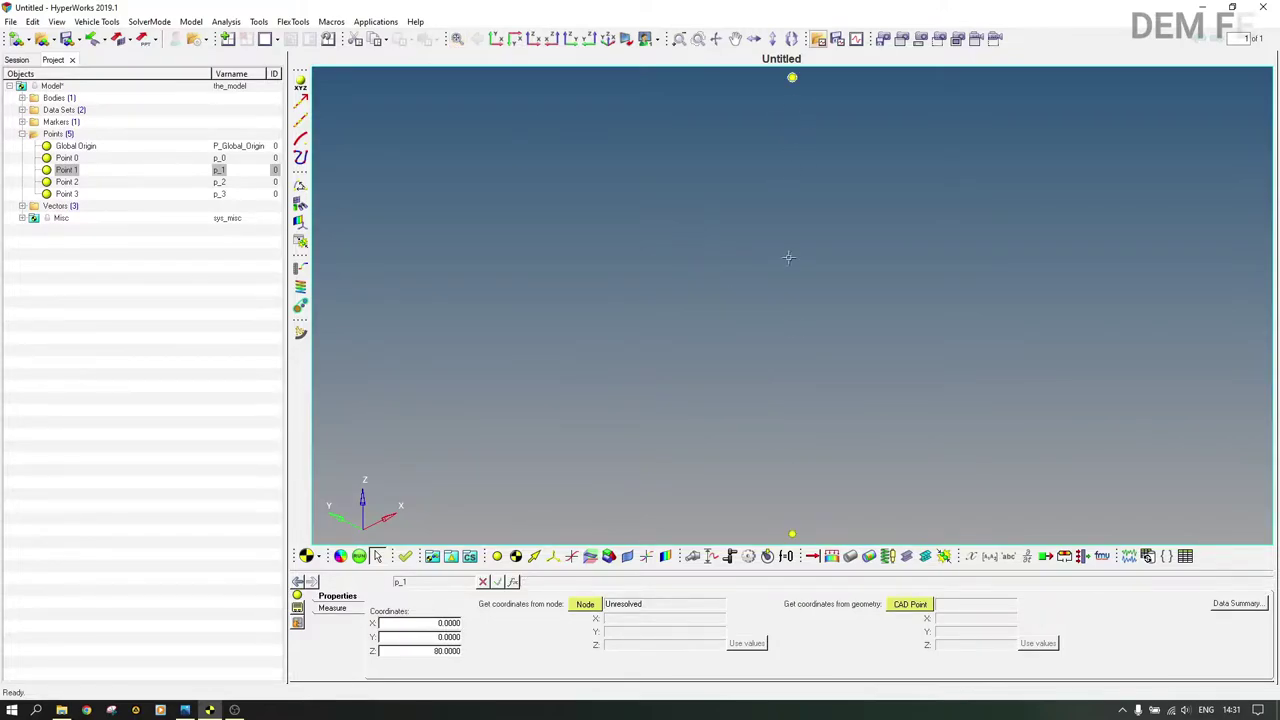
Check the linkage diagram for the ground link's length and set Point 2's X coordinate to 400.
{"action": "left_click", "coordinate": [67, 183]}
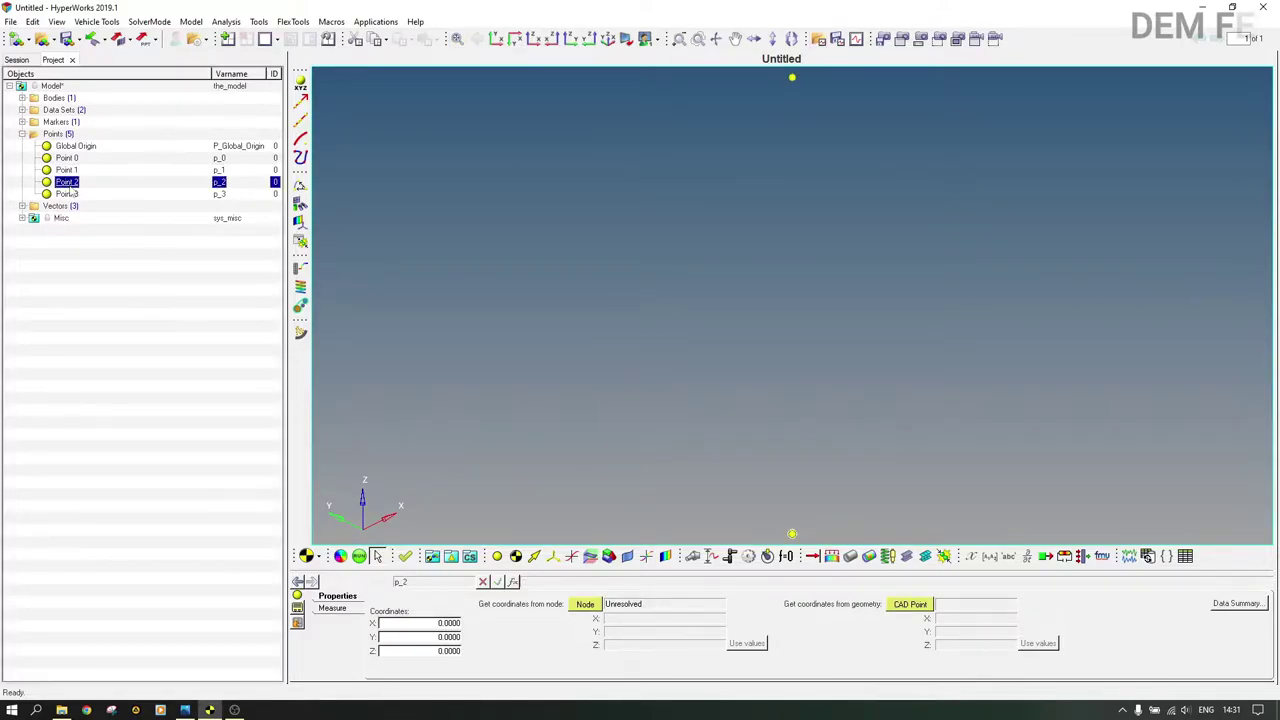
{"action": "left_click", "coordinate": [211, 710]}
{"action": "left_click", "coordinate": [211, 710]}
{"action": "left_click", "coordinate": [185, 710]}
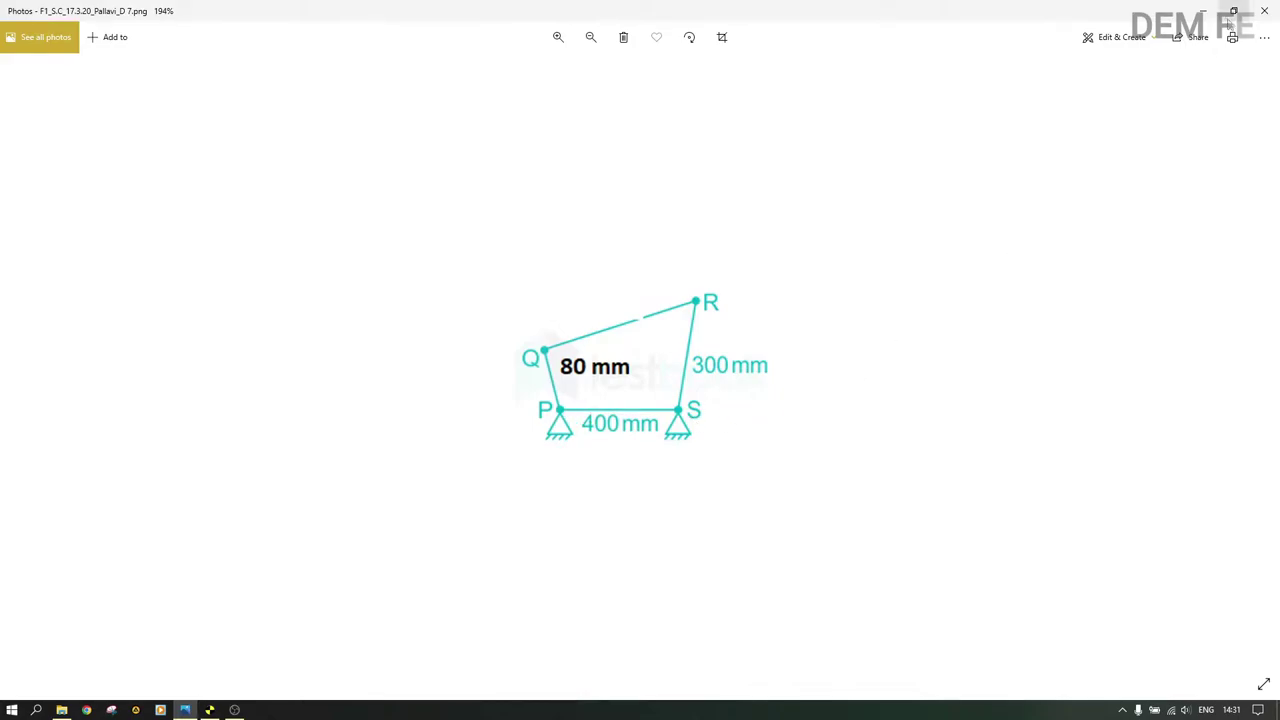
{"action": "left_click", "coordinate": [1208, 11]}
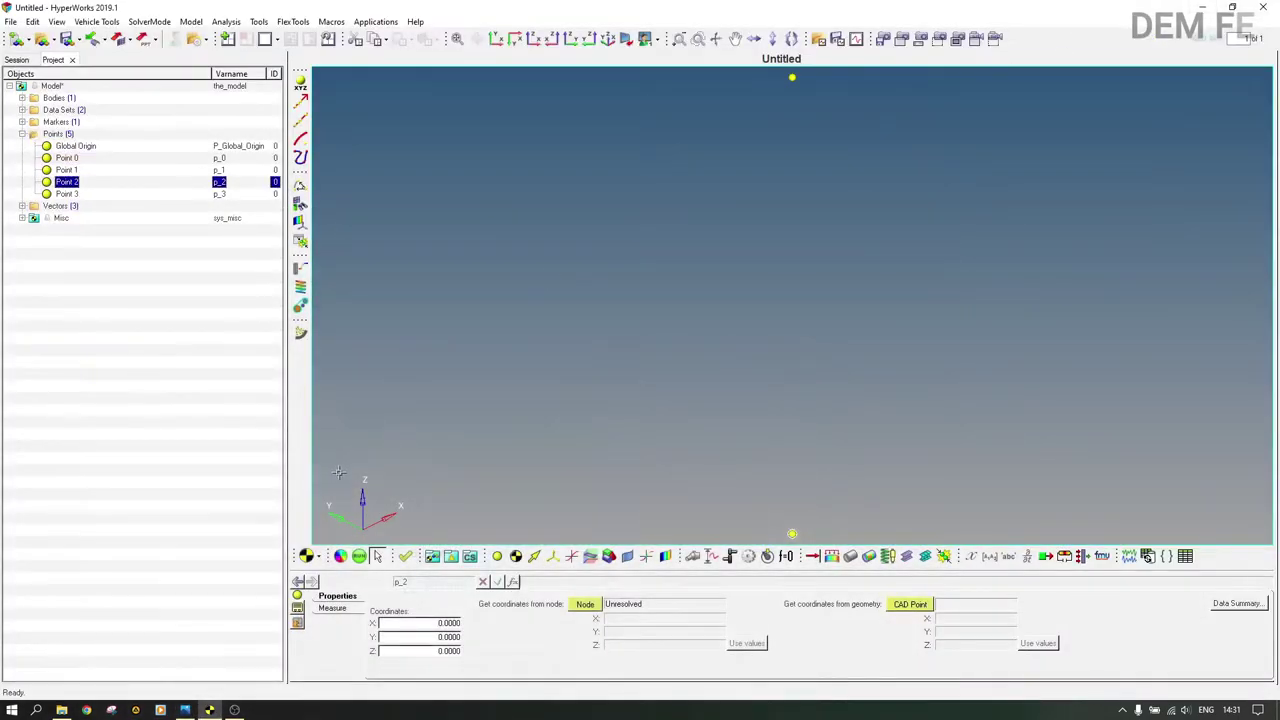
{"action": "left_click", "coordinate": [454, 623]}
{"action": "type", "text": "400"}
{"action": "key", "text": "Tab"}
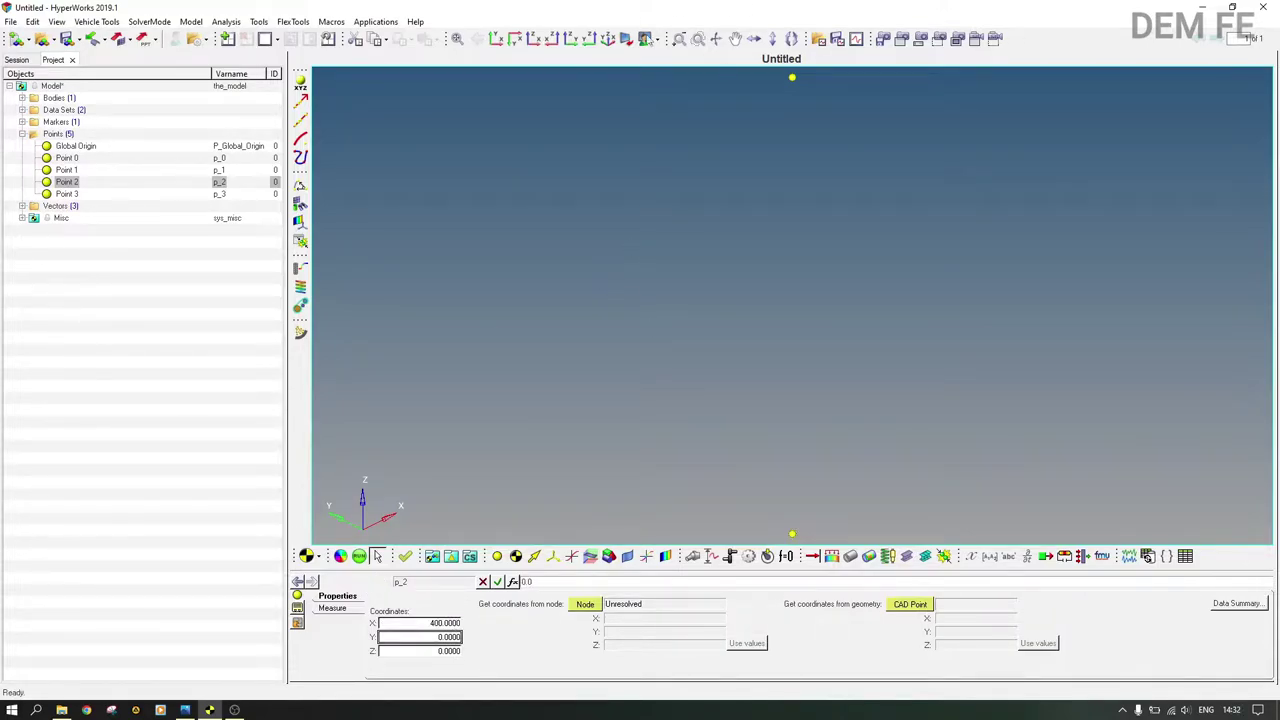
{"action": "left_click", "coordinate": [457, 39]}
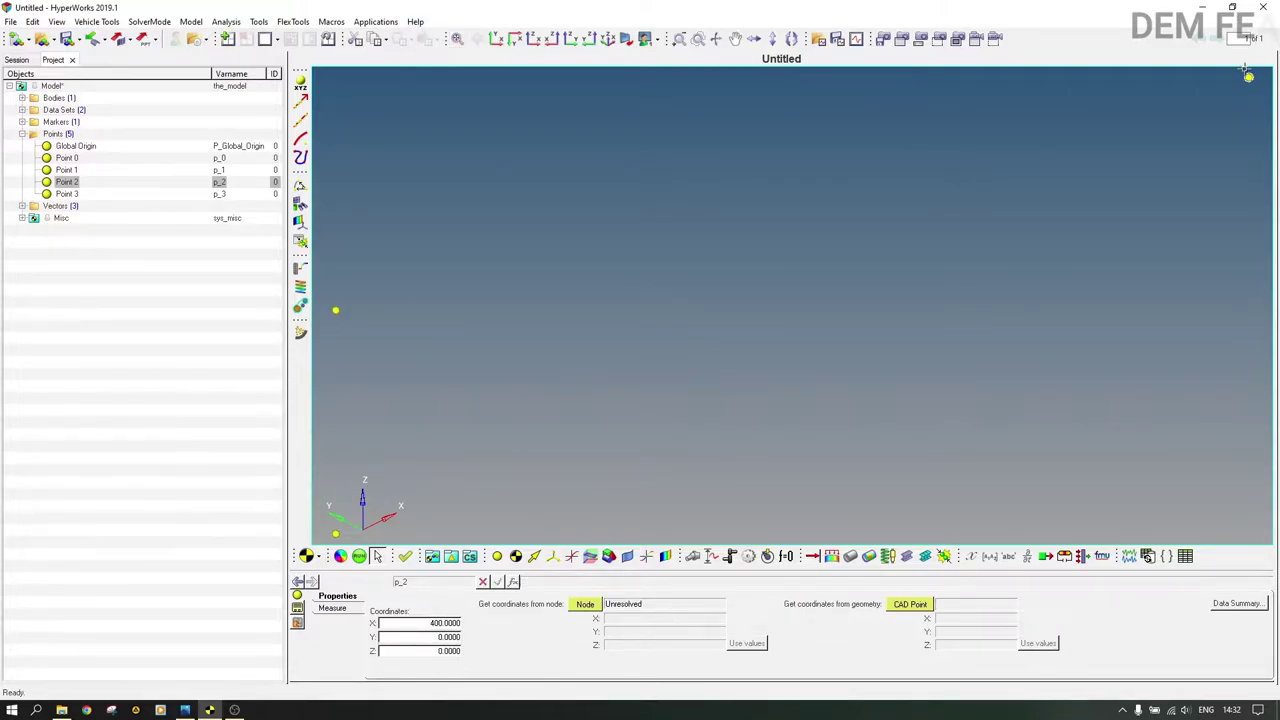
Consult the linkage diagram and set Point 3's coordinates to X 500 and Z 300.
{"action": "left_click", "coordinate": [68, 194]}
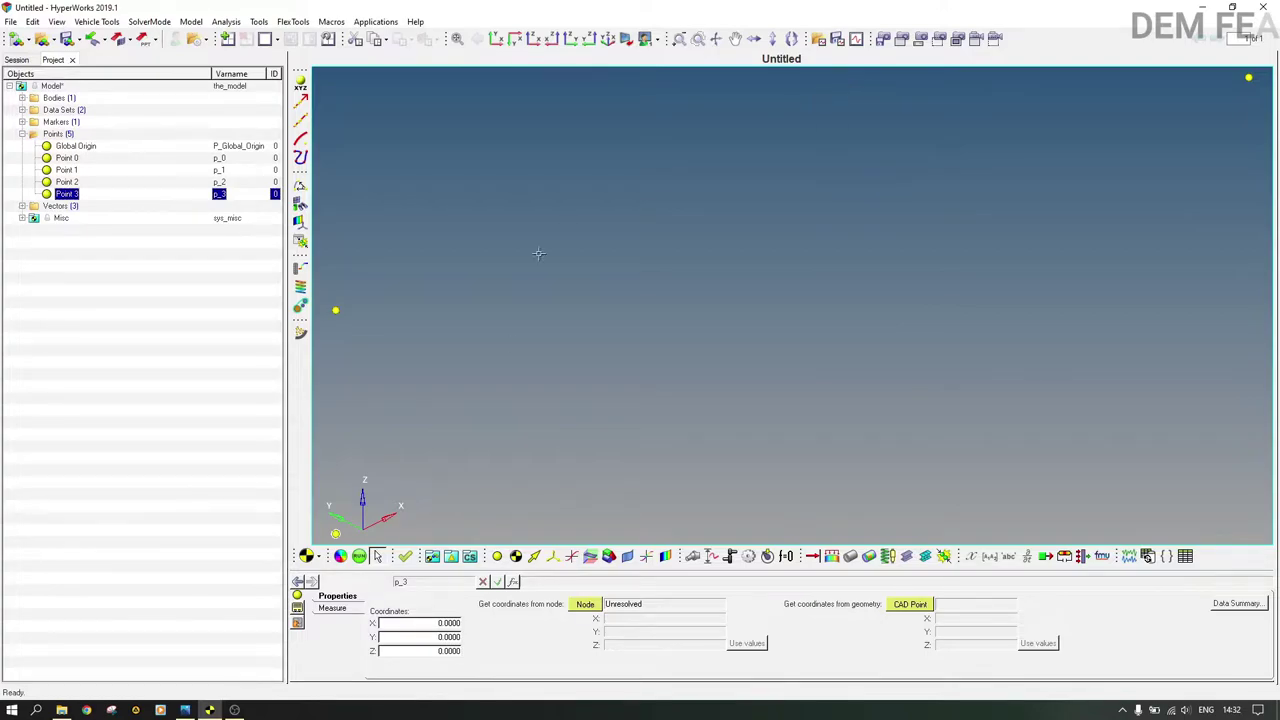
{"action": "left_click", "coordinate": [449, 622]}
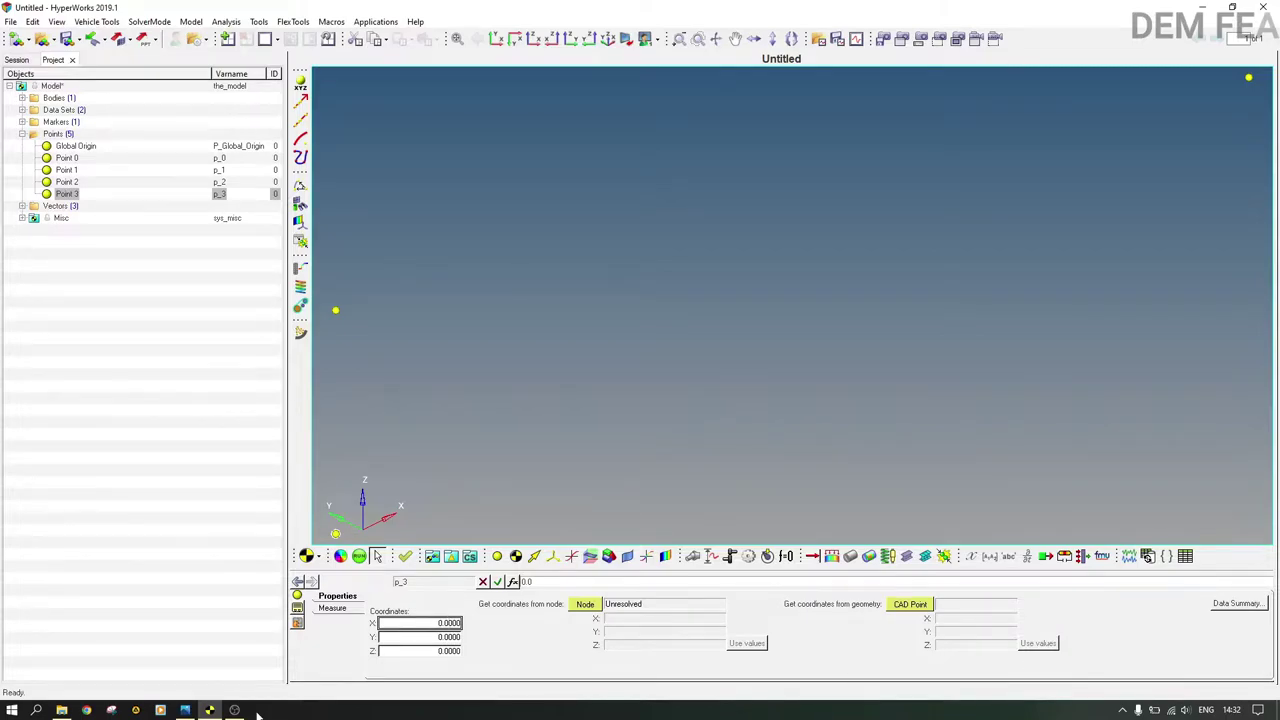
{"action": "left_click", "coordinate": [185, 710]}
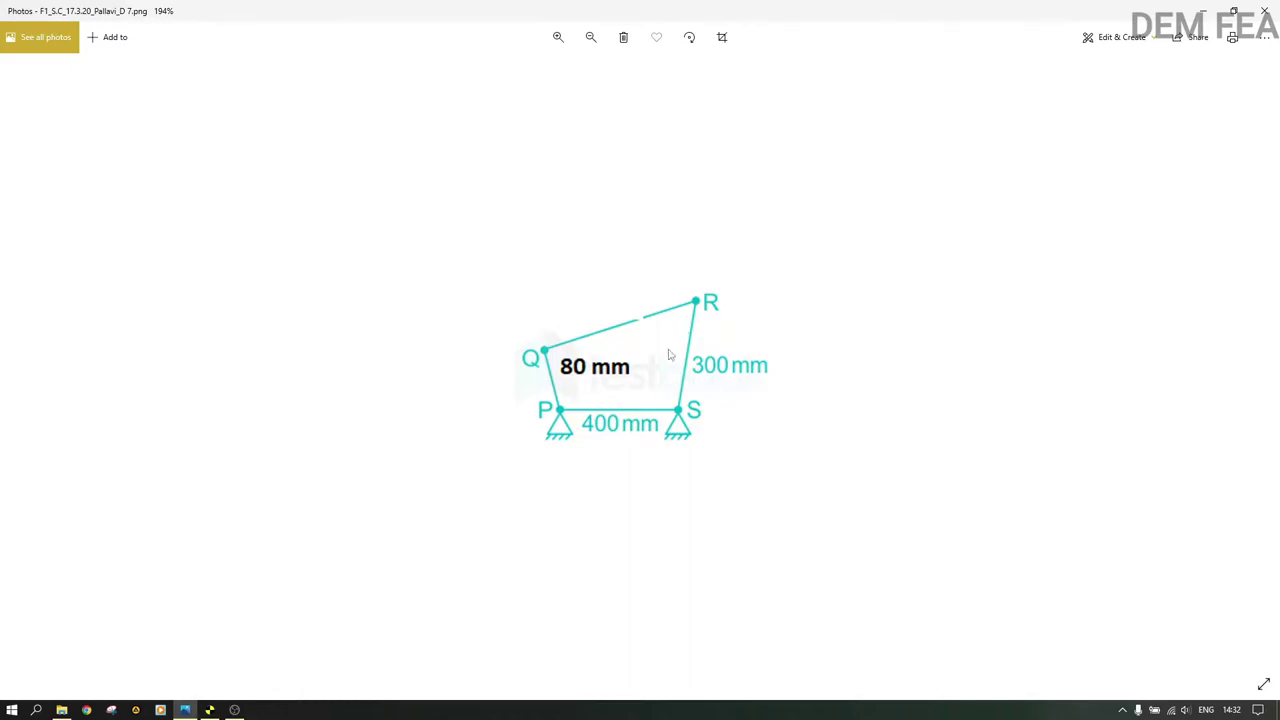
{"action": "left_click", "coordinate": [1203, 10]}
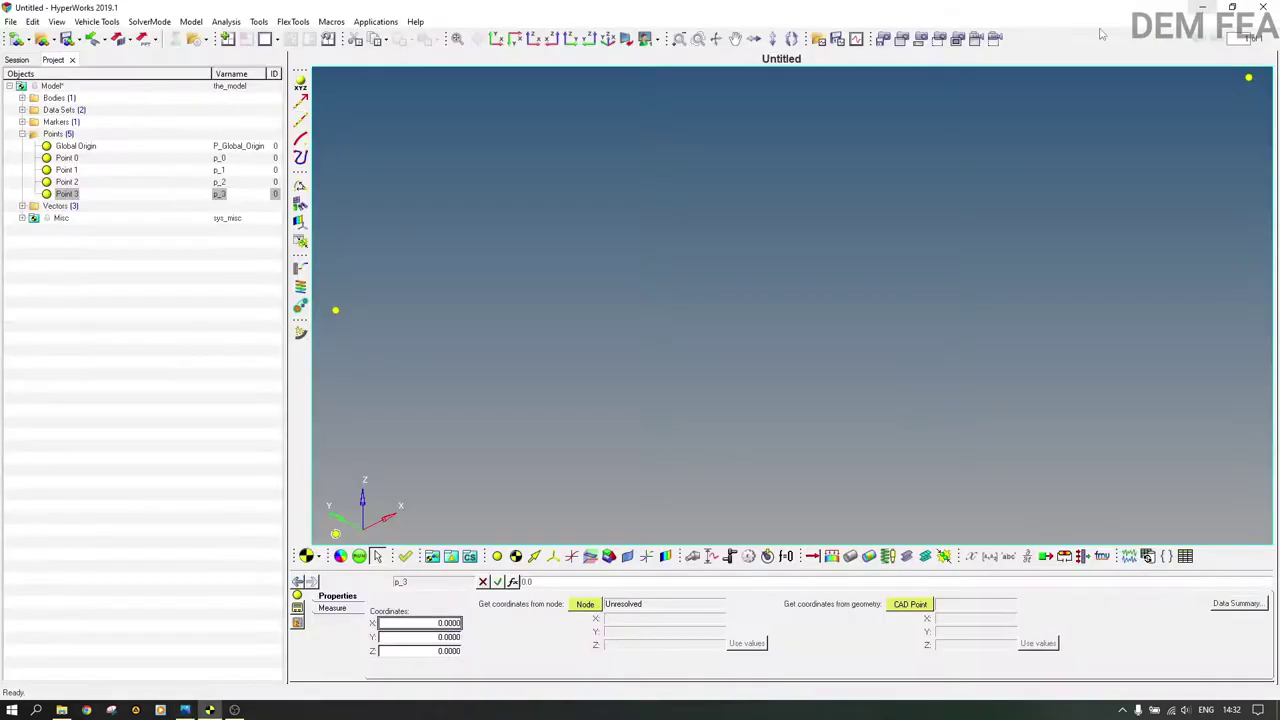
{"action": "type", "text": "500"}
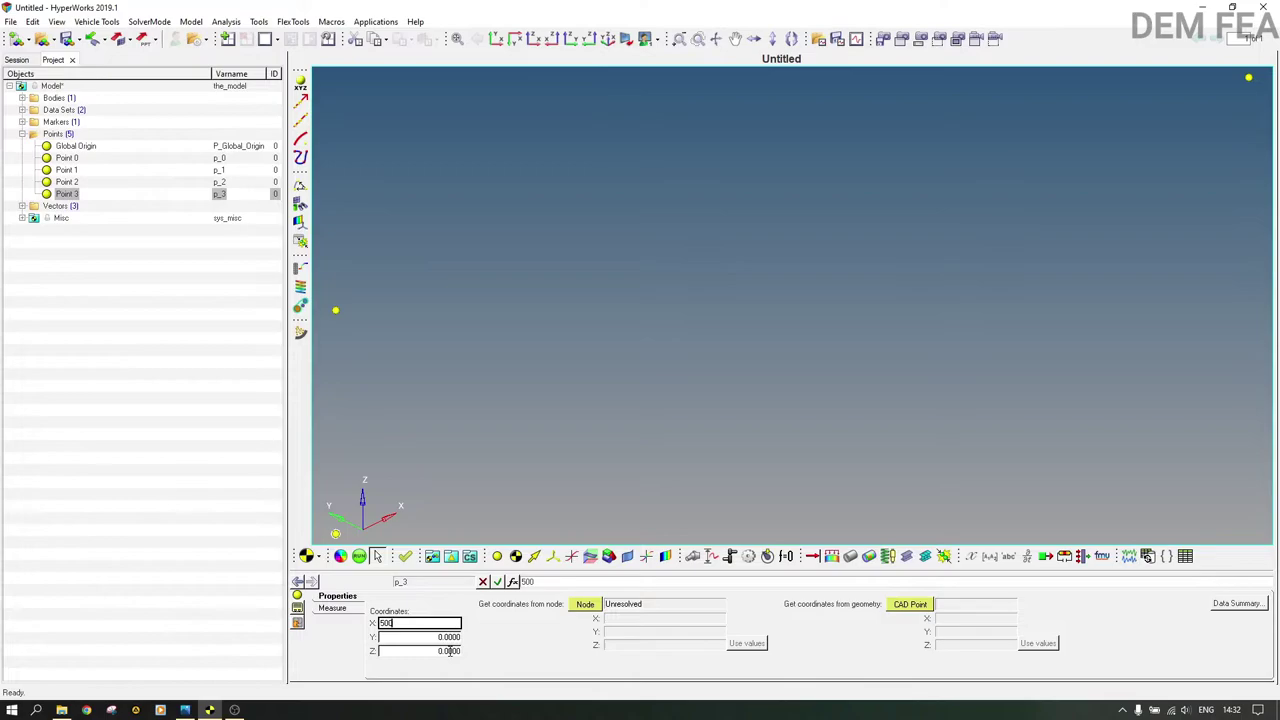
{"action": "left_click", "coordinate": [449, 651]}
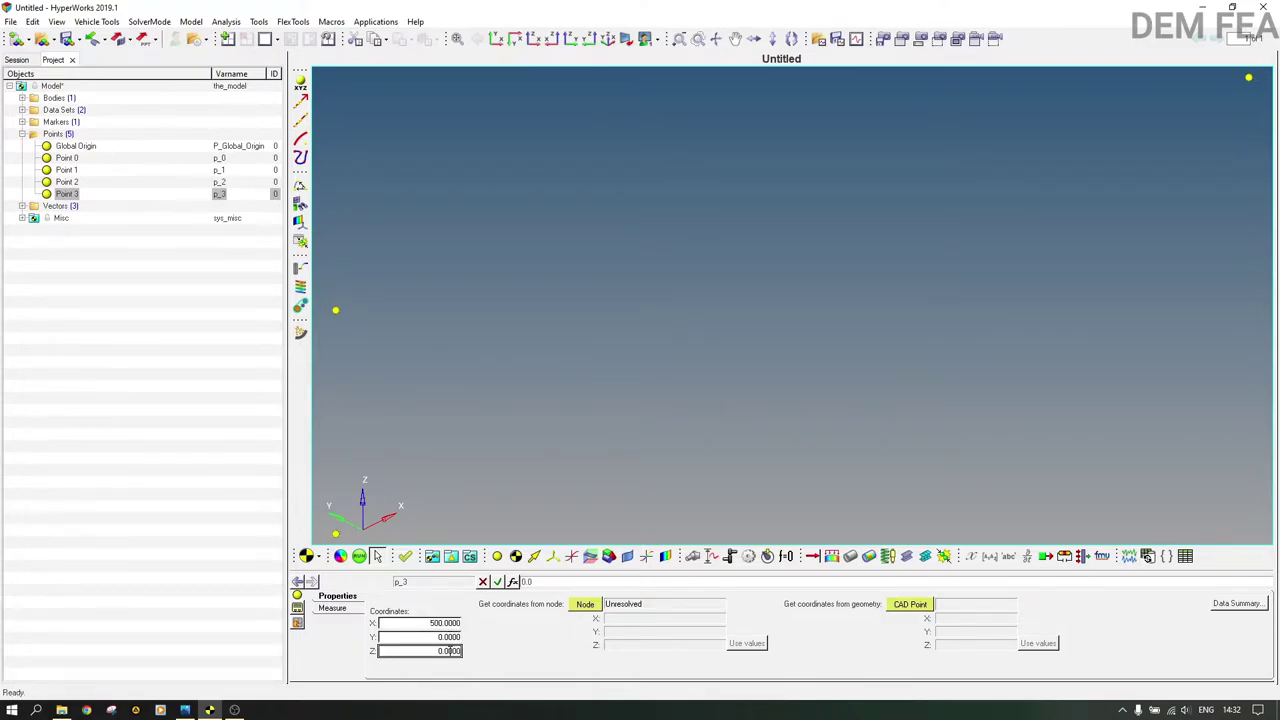
{"action": "type", "text": "3"}
{"action": "key", "text": "Tab"}
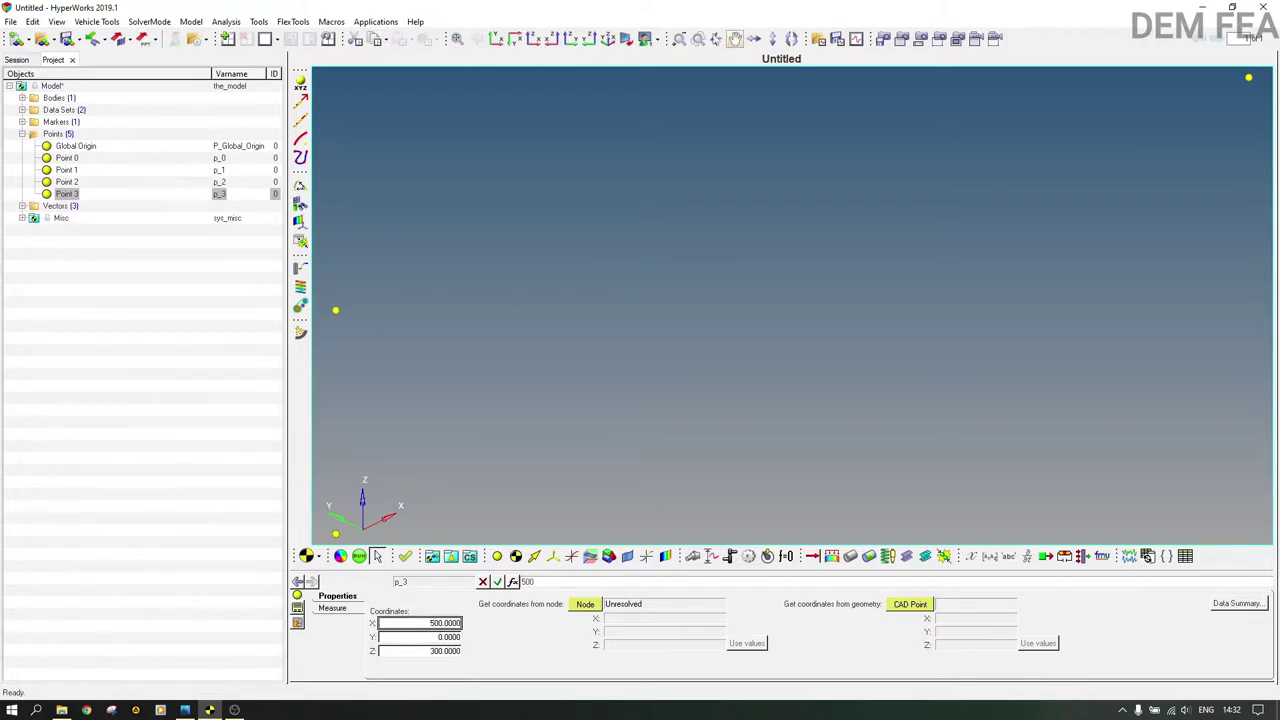
{"action": "left_click", "coordinate": [457, 38]}
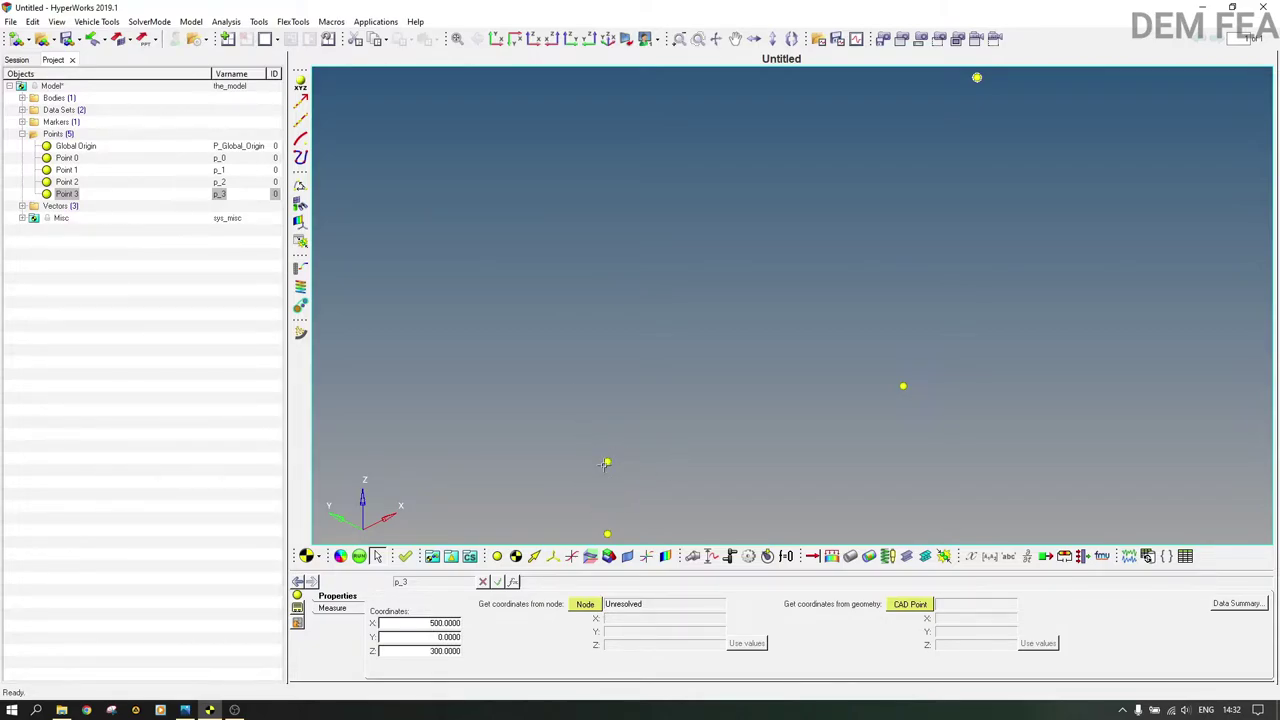
Create one equally spaced point along the vector from Point 0 to Point 1 and check its coordinates.
{"action": "left_click", "coordinate": [23, 98]}
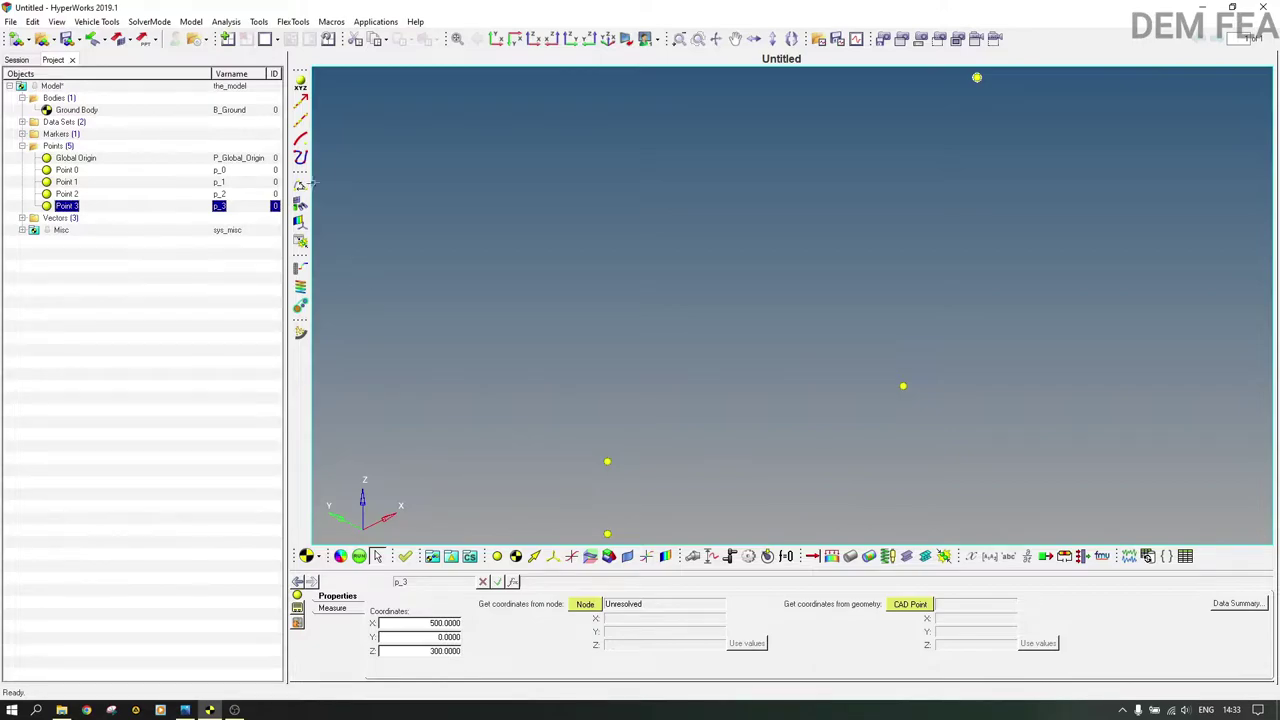
{"action": "left_click", "coordinate": [301, 115]}
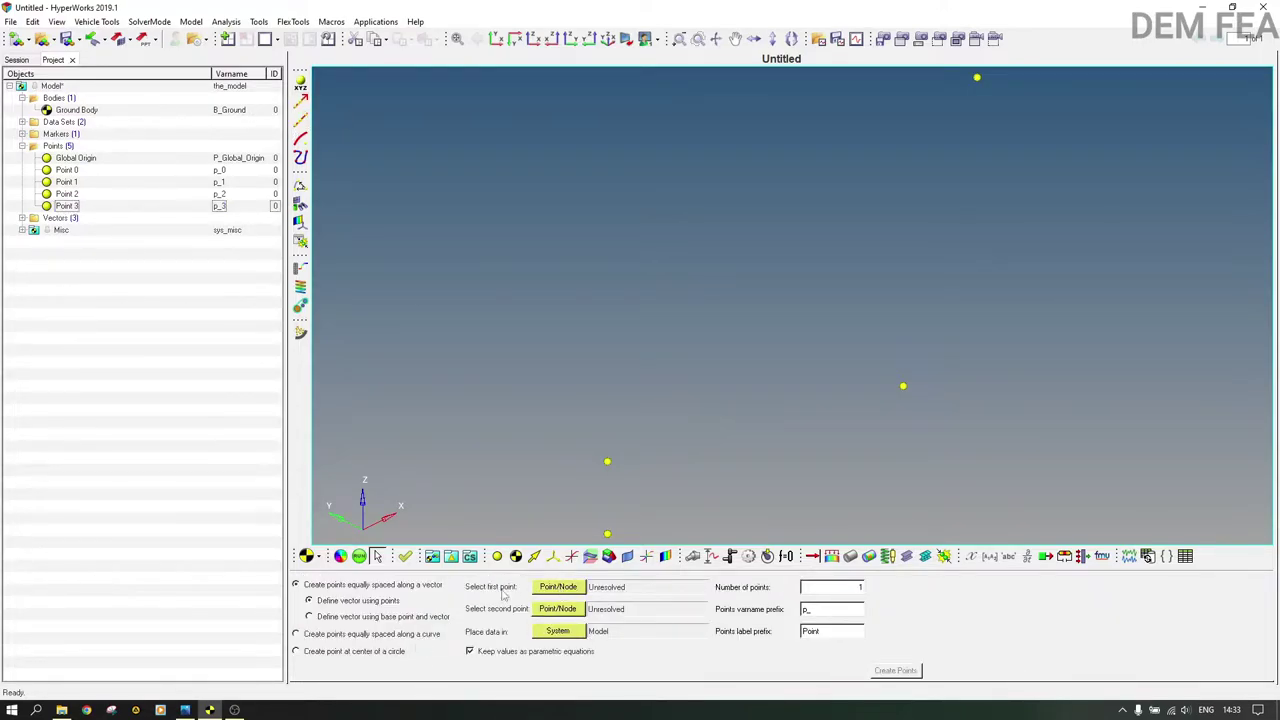
{"action": "left_click", "coordinate": [560, 587]}
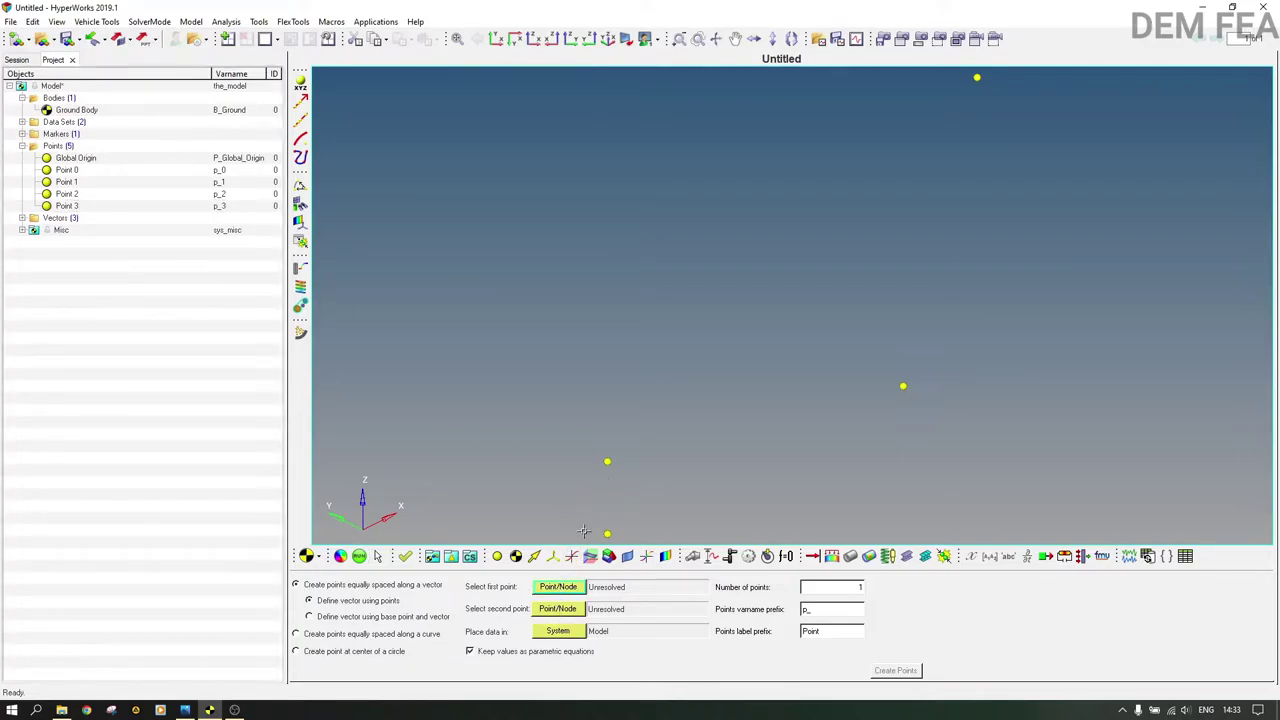
{"action": "double_click", "coordinate": [566, 587]}
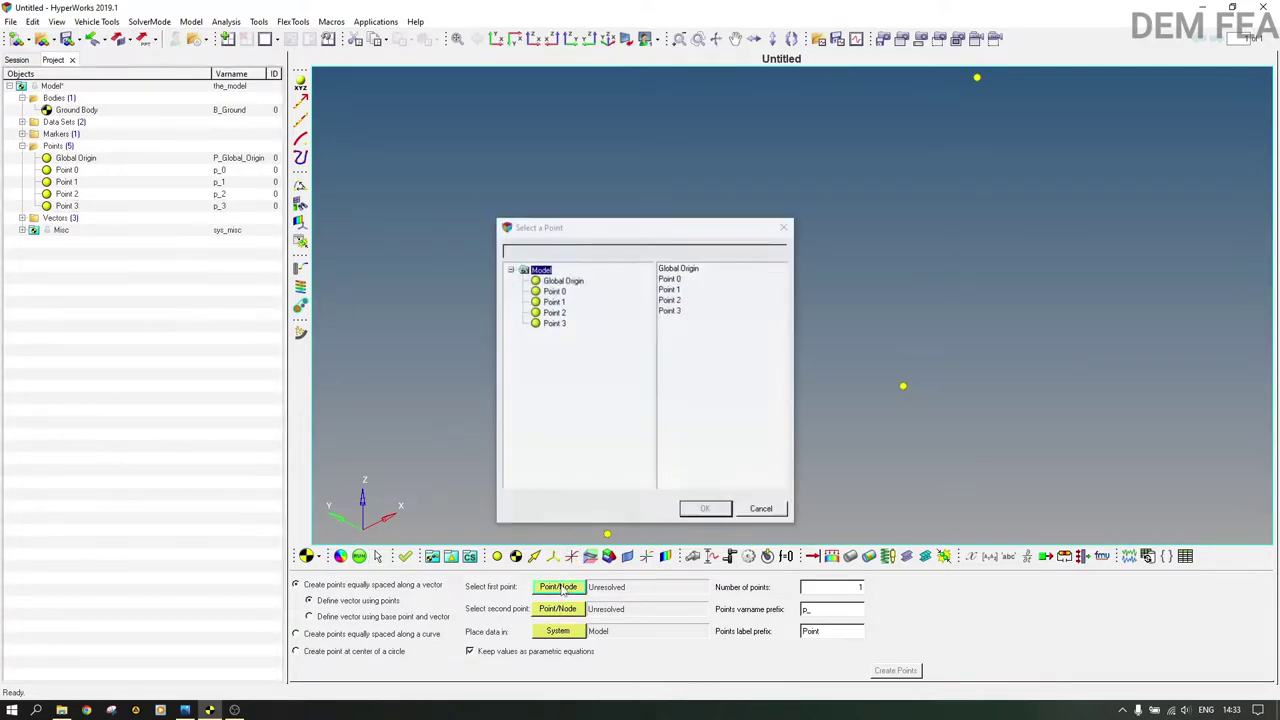
{"action": "left_click", "coordinate": [673, 280]}
{"action": "left_click", "coordinate": [712, 510]}
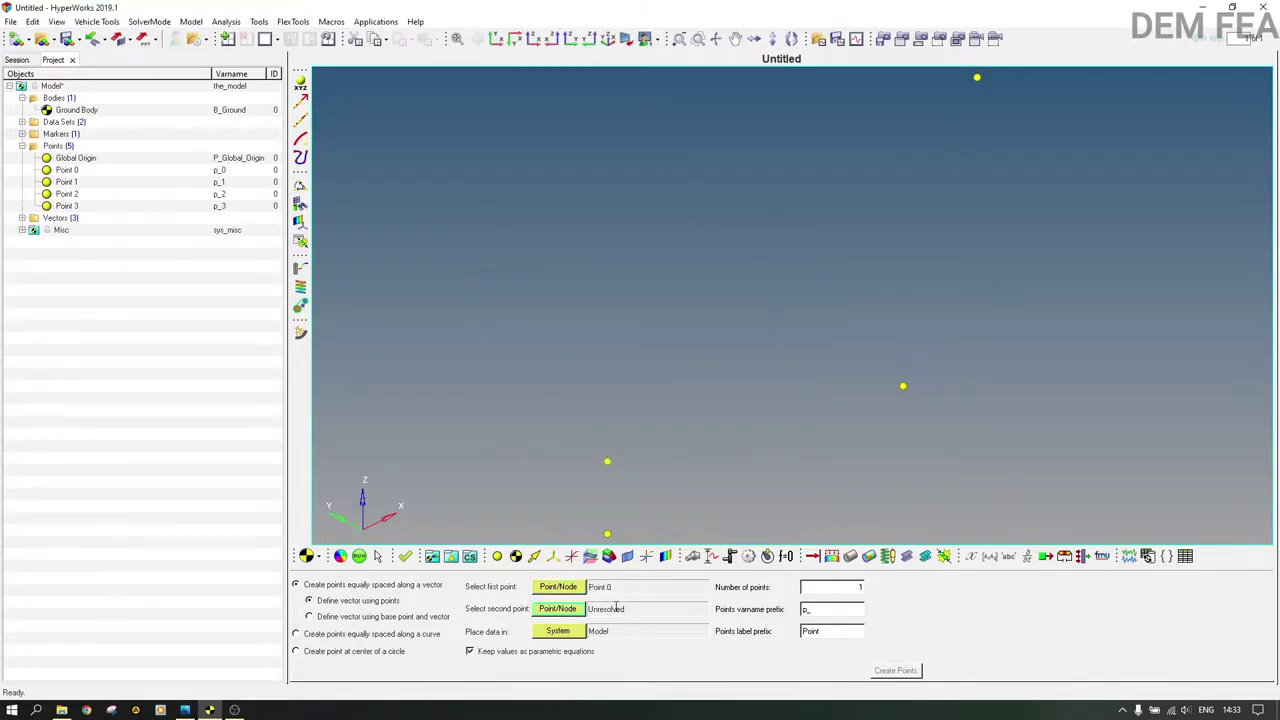
{"action": "double_click", "coordinate": [583, 612]}
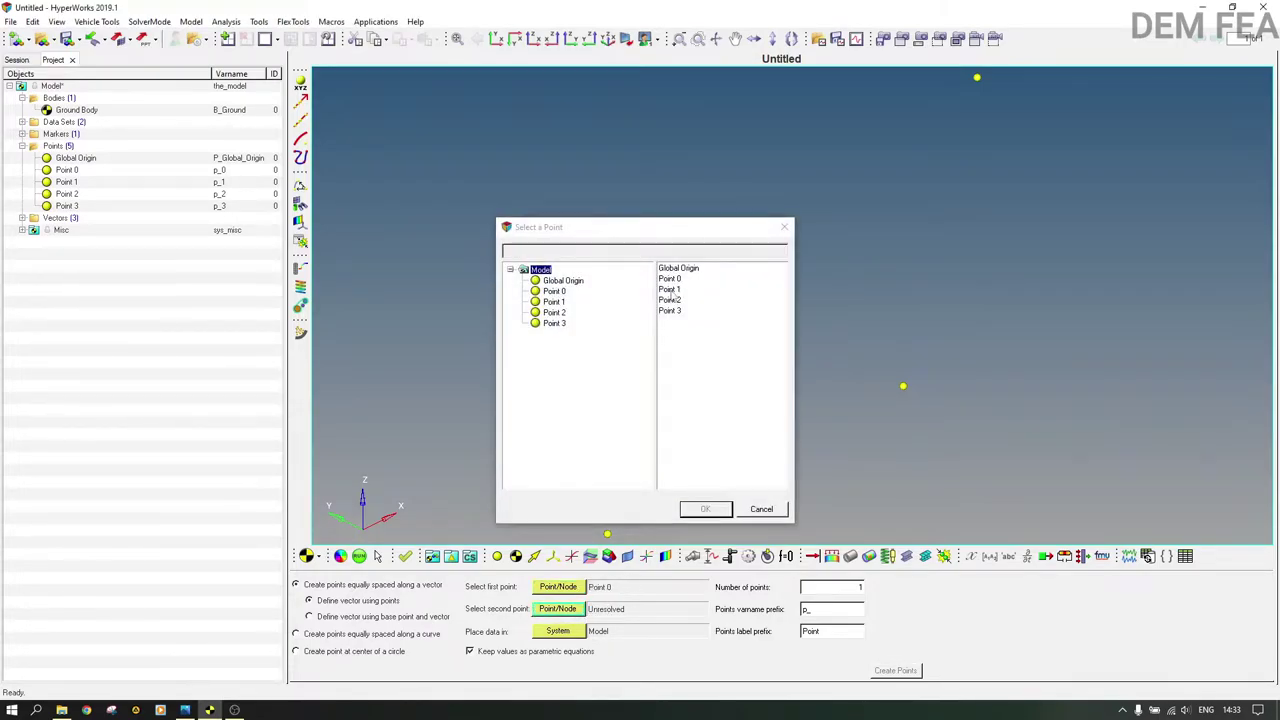
{"action": "left_click", "coordinate": [672, 290]}
{"action": "left_click", "coordinate": [704, 510]}
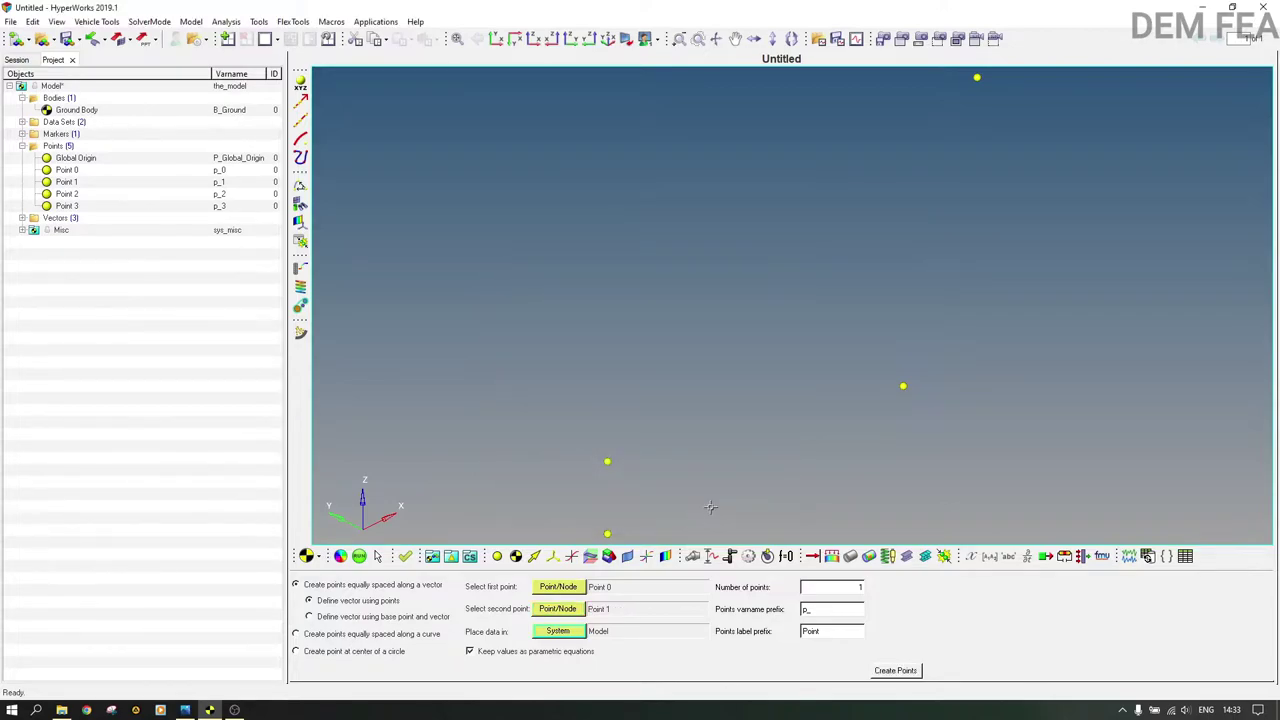
{"action": "left_click", "coordinate": [895, 670]}
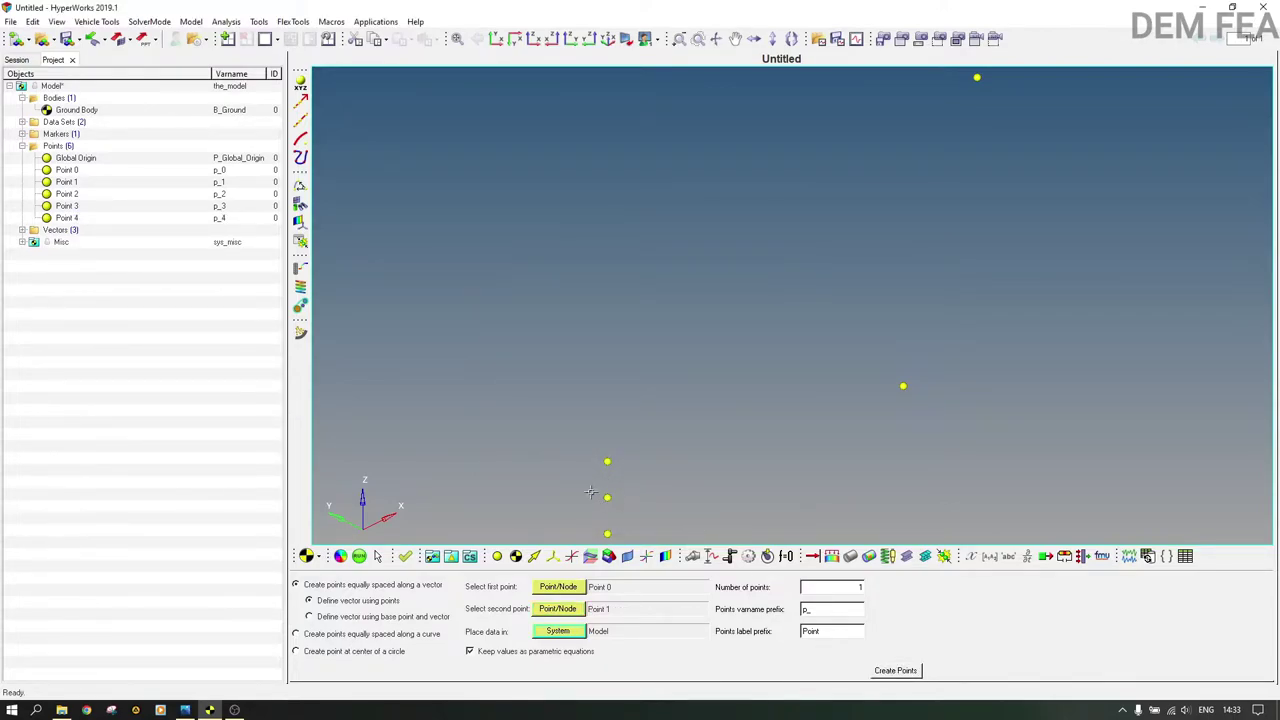
{"action": "left_click", "coordinate": [68, 218]}
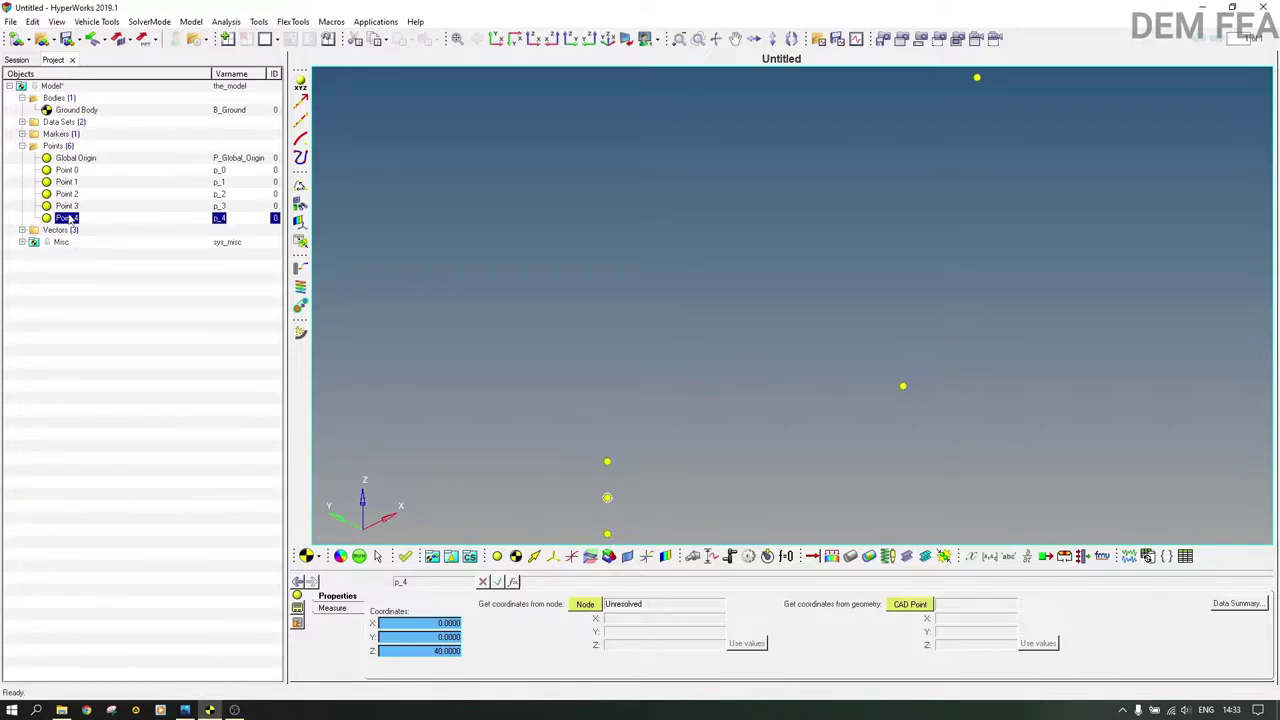
Create one equally spaced point between Point 2 and Point 3, keeping the default varname and label prefixes.
{"action": "left_click", "coordinate": [300, 102]}
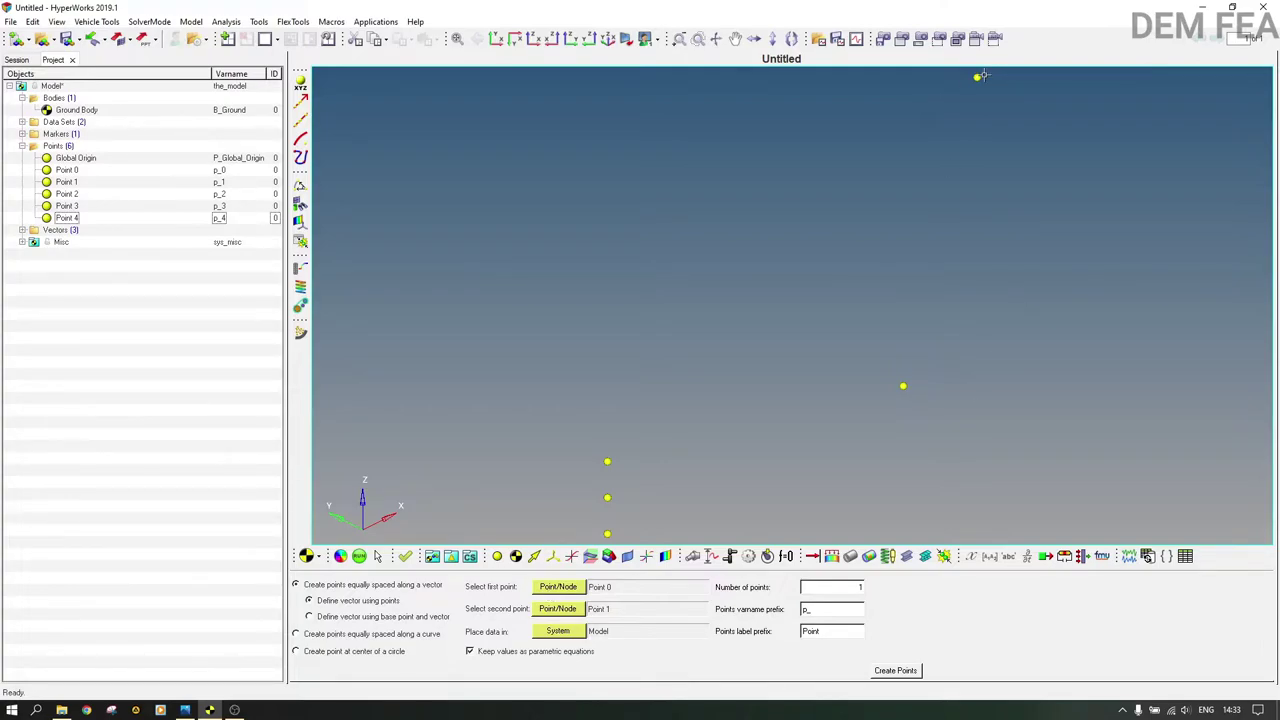
{"action": "left_click", "coordinate": [560, 588]}
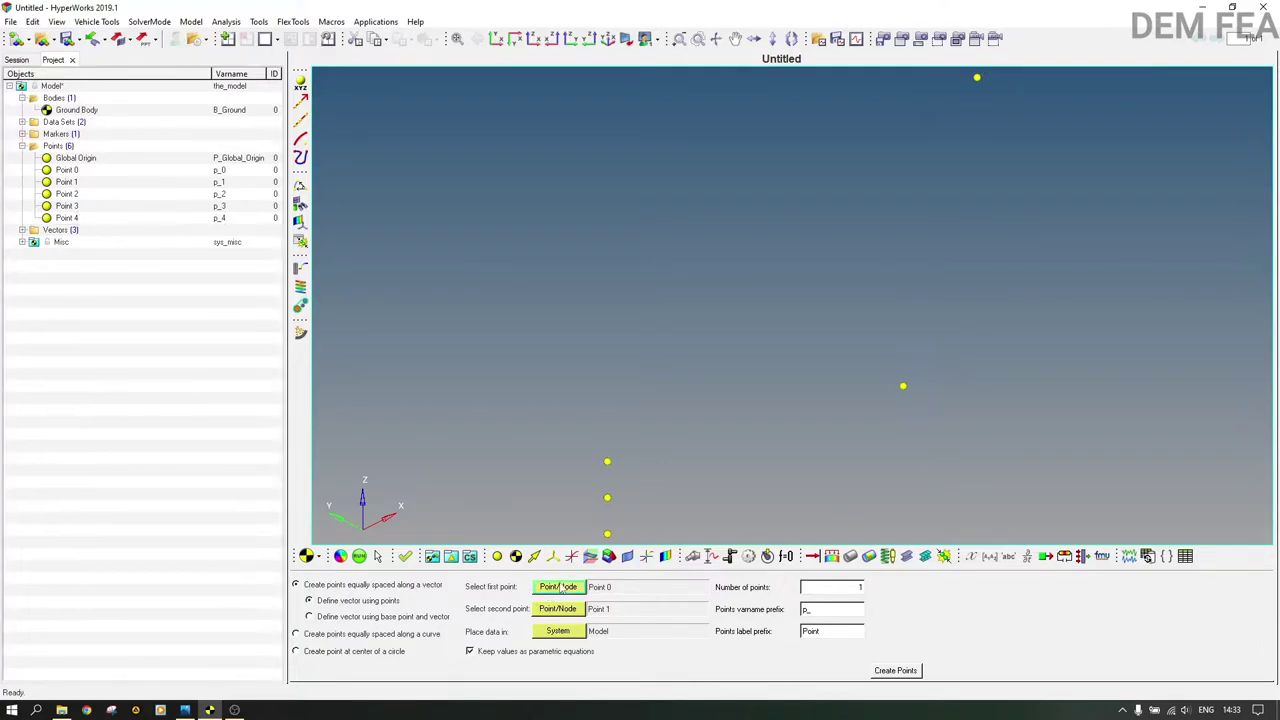
{"action": "left_click", "coordinate": [562, 588]}
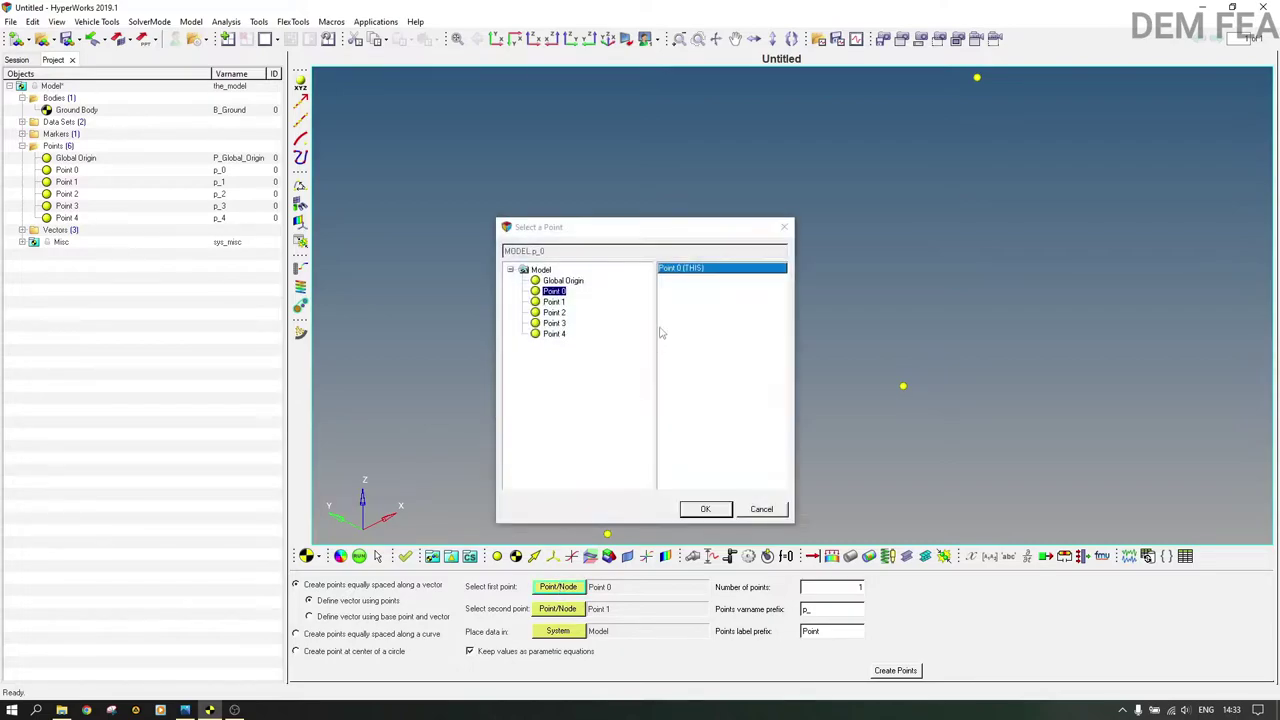
{"action": "left_click", "coordinate": [558, 314]}
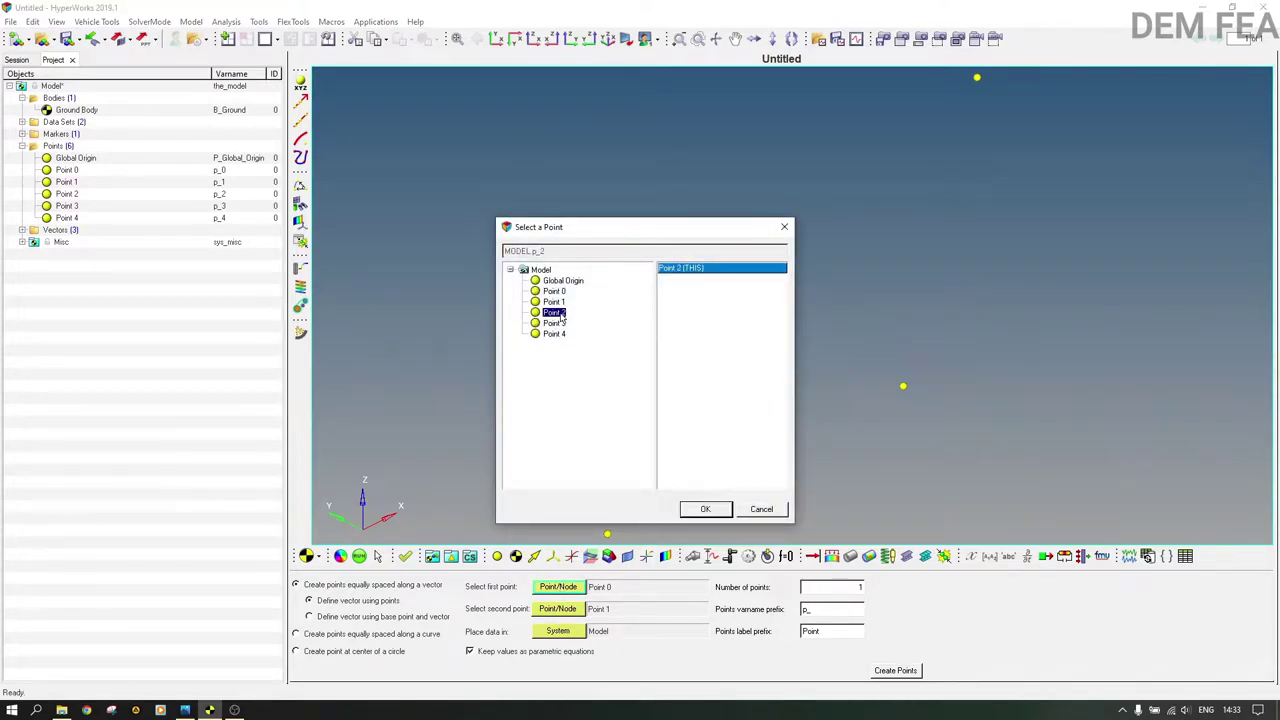
{"action": "left_click", "coordinate": [705, 510]}
{"action": "left_click", "coordinate": [570, 612]}
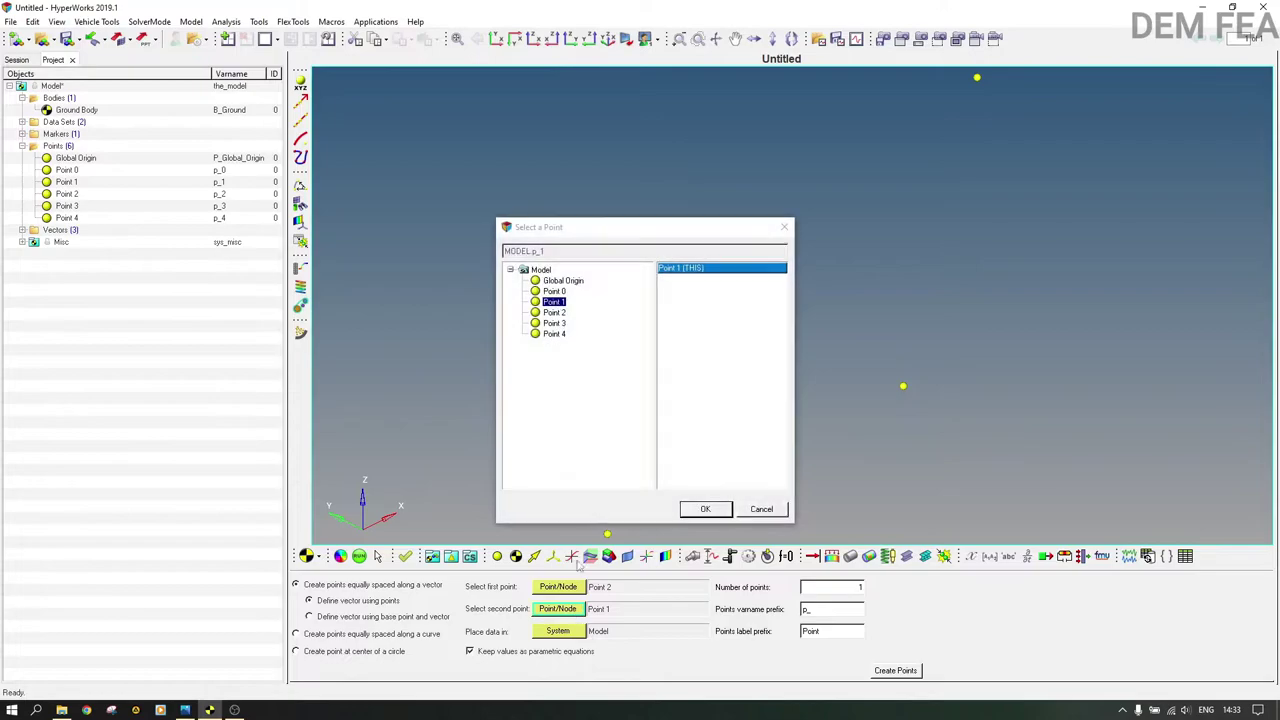
{"action": "left_click", "coordinate": [555, 325]}
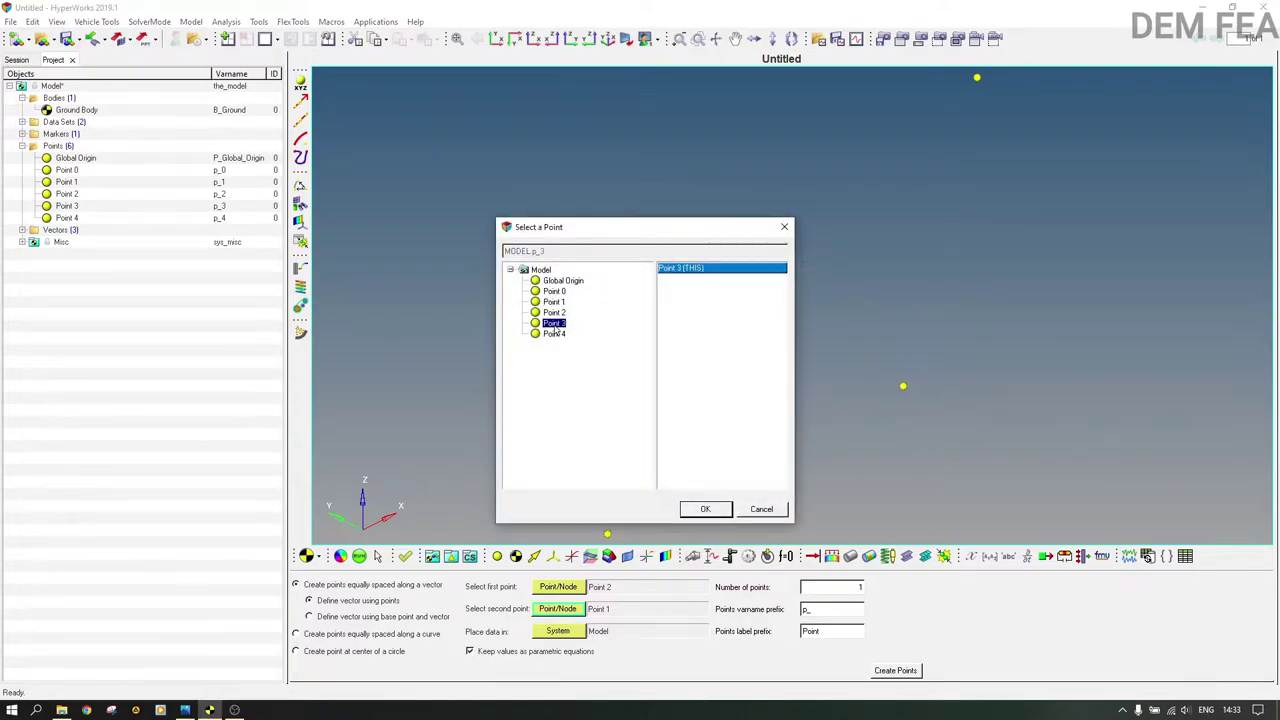
{"action": "left_click", "coordinate": [705, 509]}
{"action": "left_click", "coordinate": [878, 675]}
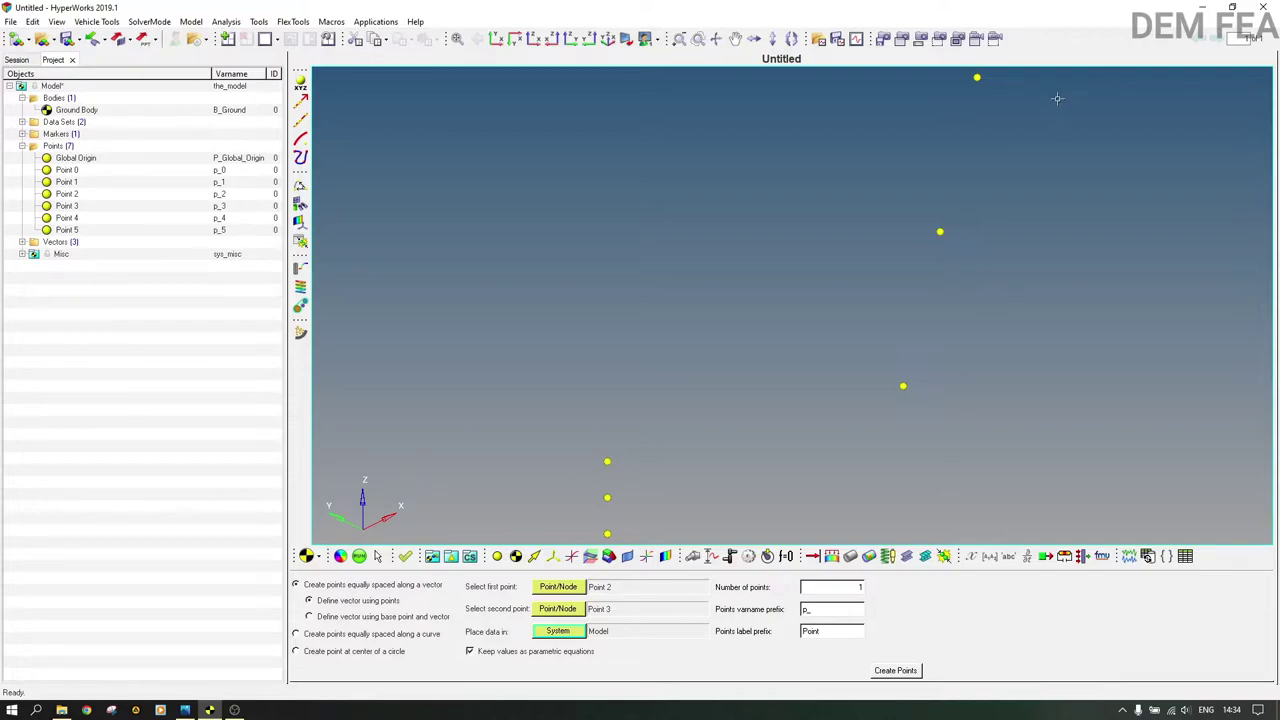
Create one equally spaced point between Point 1 and Point 3.
{"action": "left_click", "coordinate": [564, 586]}
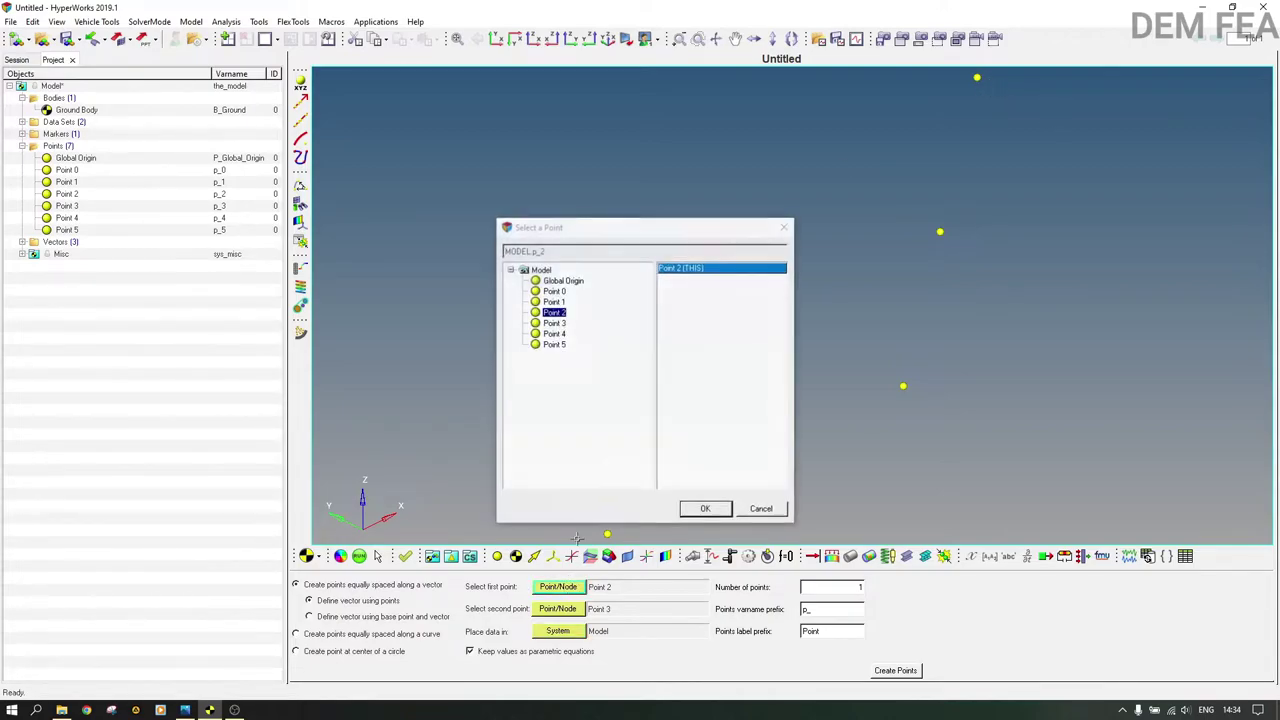
{"action": "left_click", "coordinate": [560, 302]}
{"action": "left_click", "coordinate": [705, 509]}
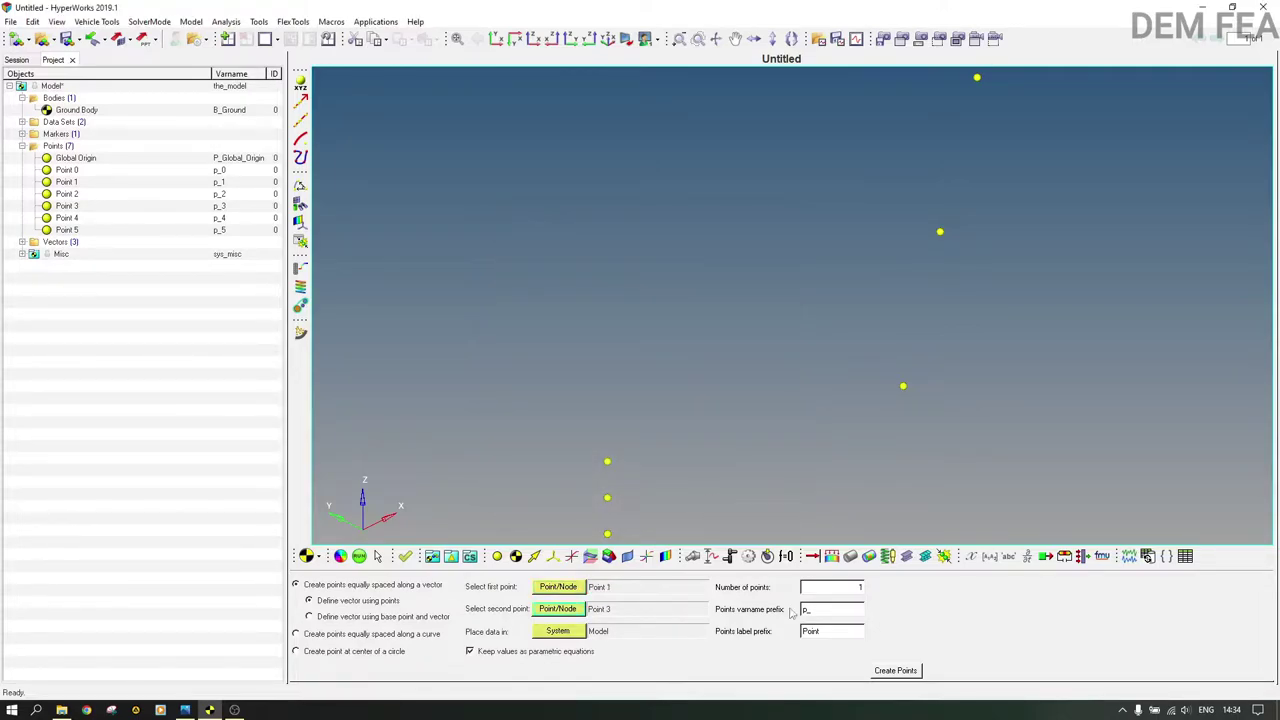
{"action": "left_click", "coordinate": [893, 670]}
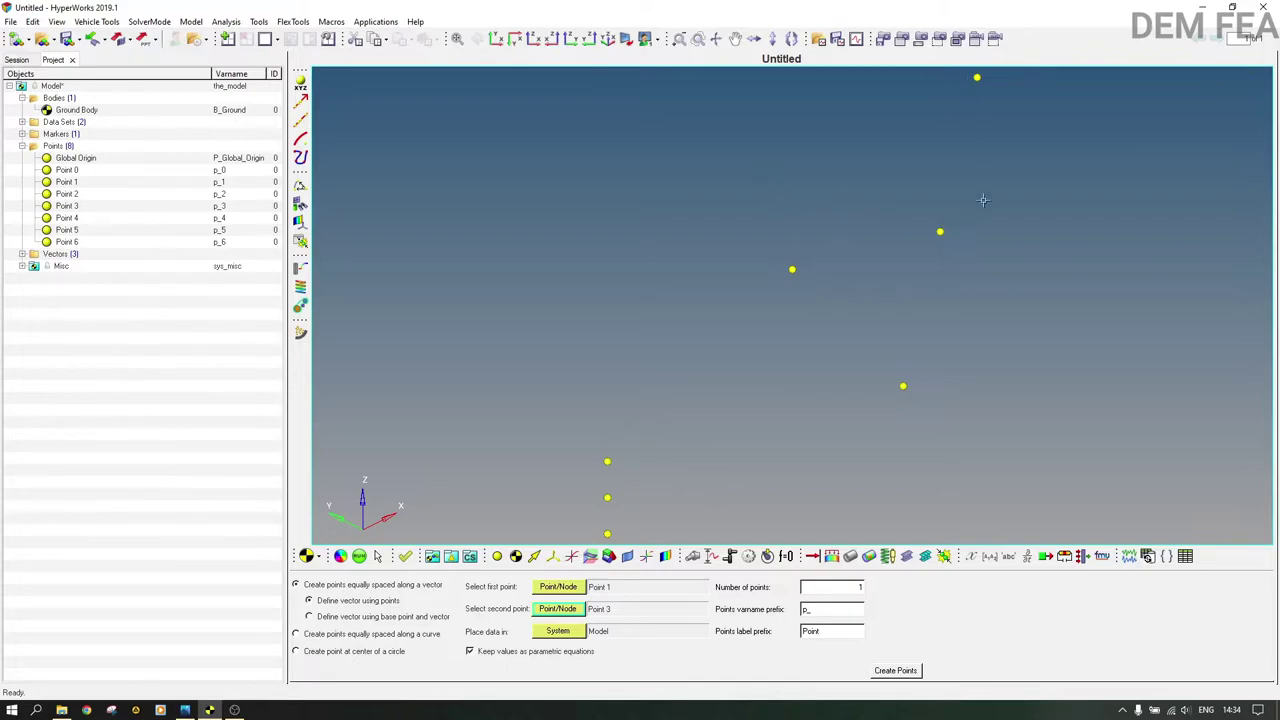
Add a single body labelled Crank to the model.
{"action": "left_click", "coordinate": [54, 98]}
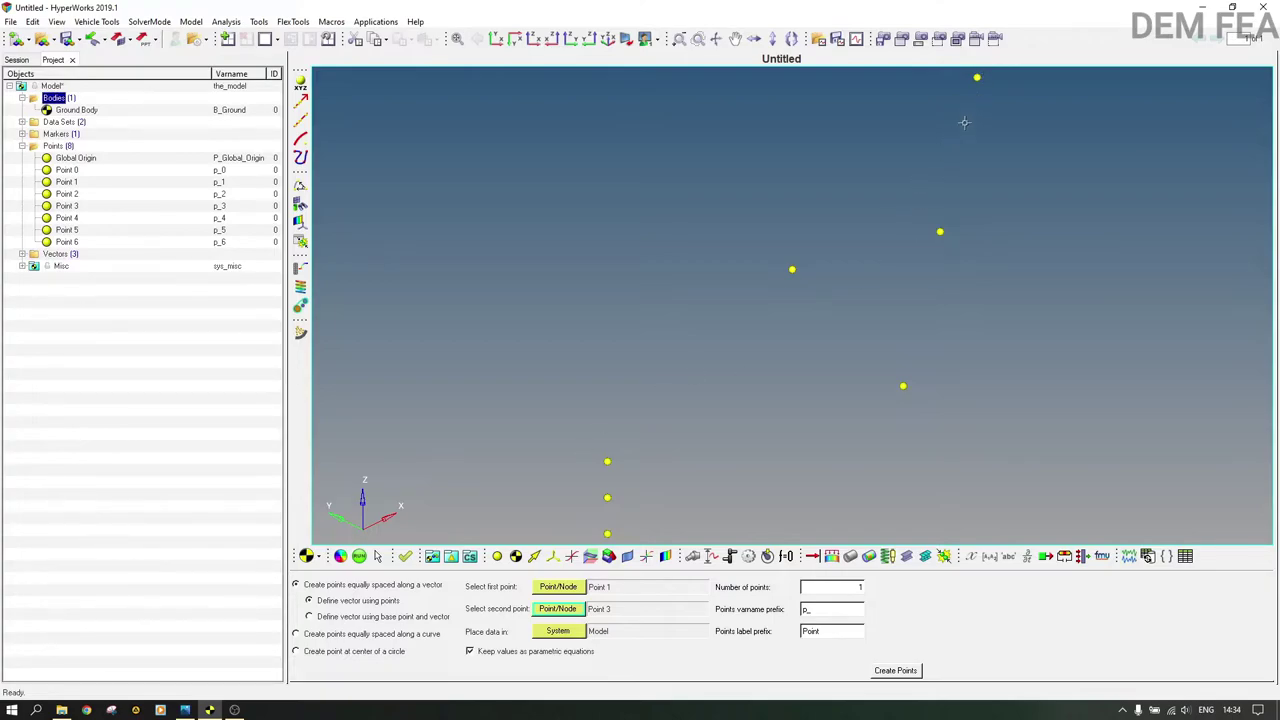
{"action": "right_click", "coordinate": [64, 101]}
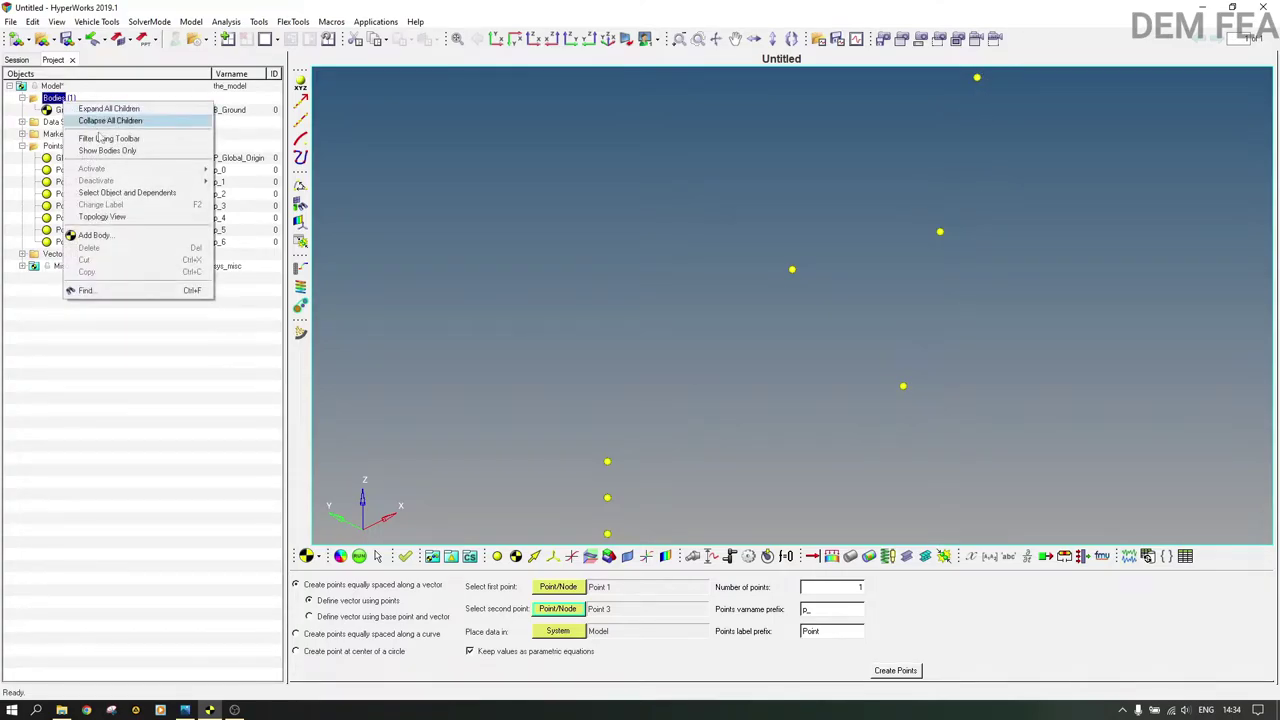
{"action": "left_click", "coordinate": [92, 235]}
{"action": "left_click_drag", "start_coordinate": [639, 310], "coordinate": [603, 312]}
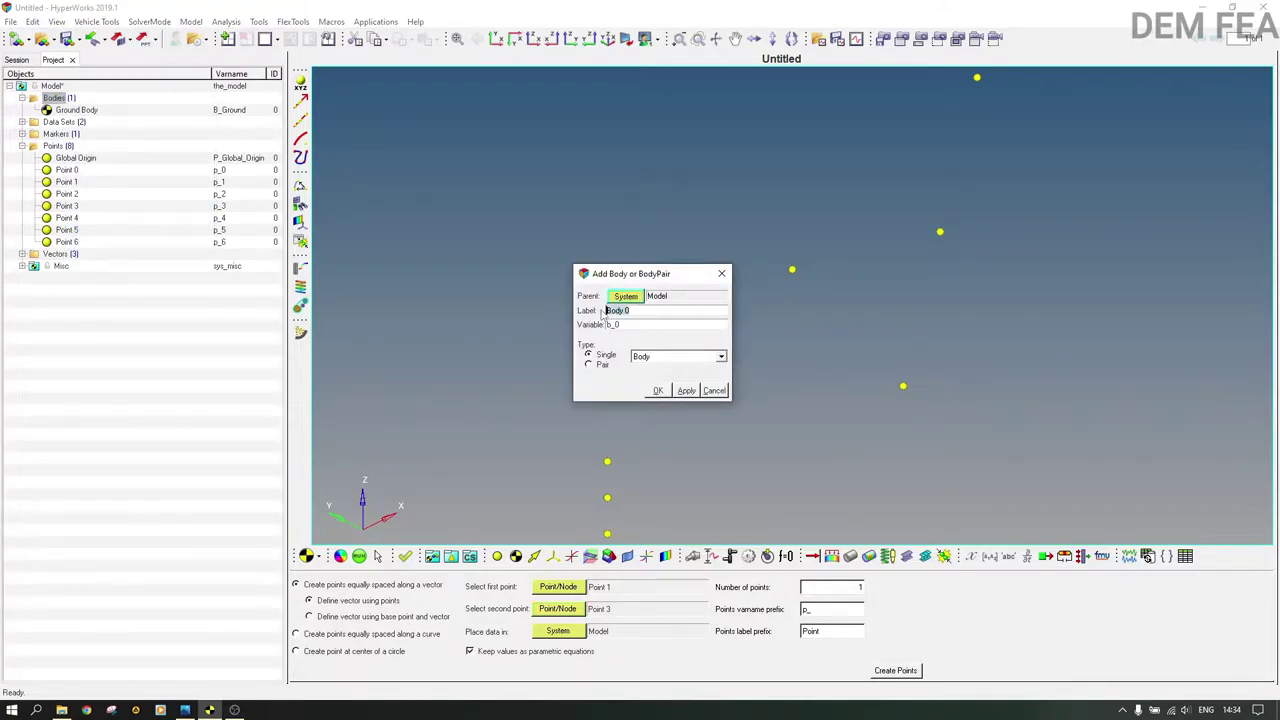
{"action": "type", "text": "Crank"}
{"action": "left_click", "coordinate": [686, 391]}
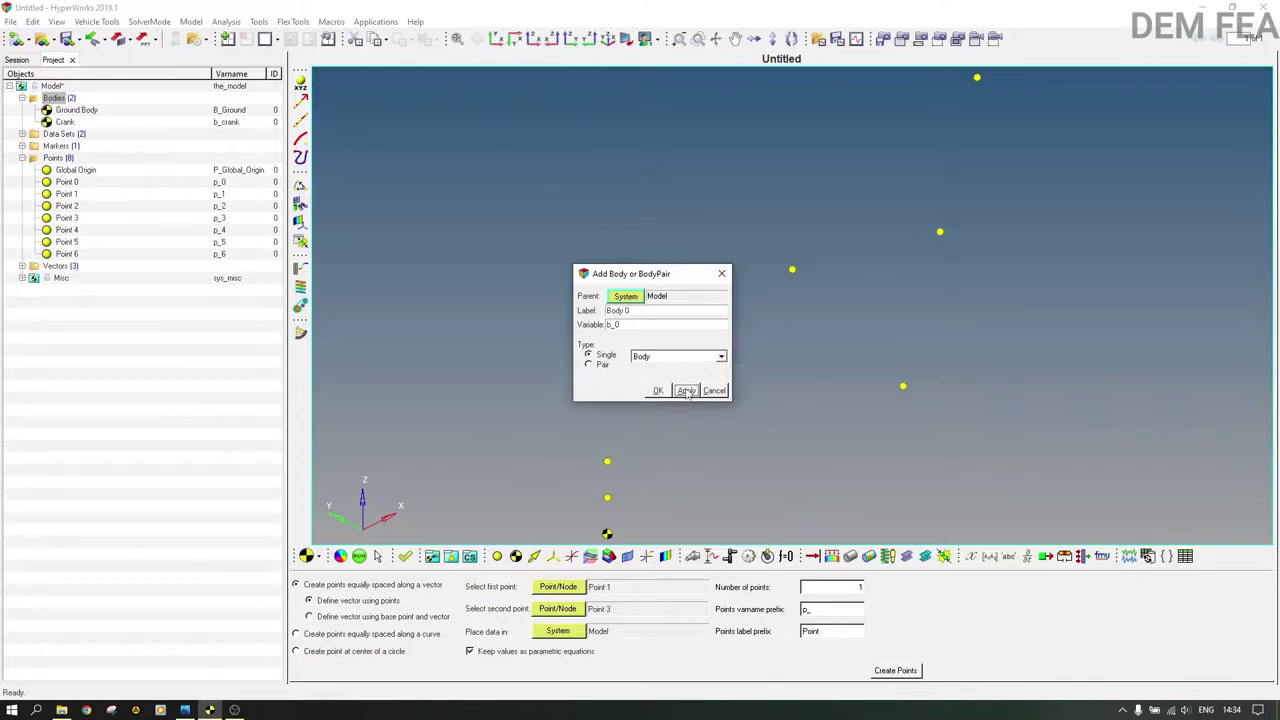
Add two more single bodies labelled Coupler and Rocker, and close the body creation dialog.
{"action": "left_click", "coordinate": [647, 313]}
{"action": "left_click", "coordinate": [686, 390]}
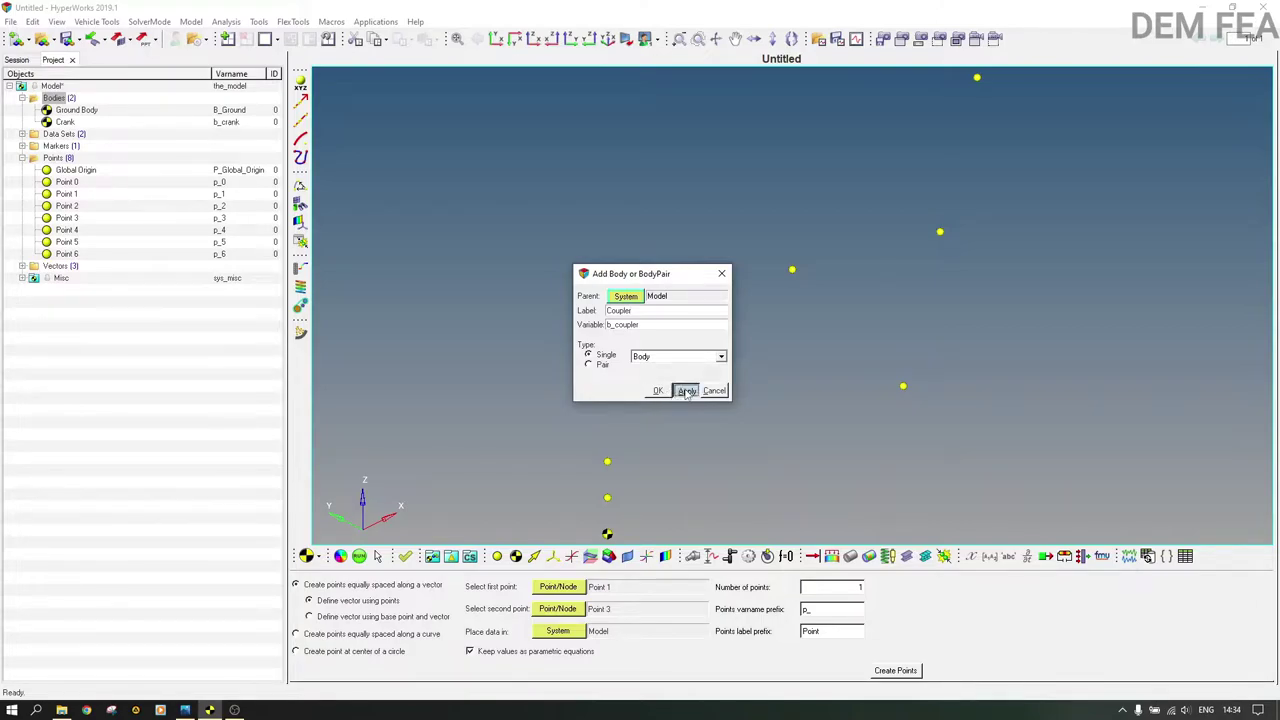
{"action": "triple_click", "coordinate": [647, 311]}
{"action": "type", "text": "Bod"}
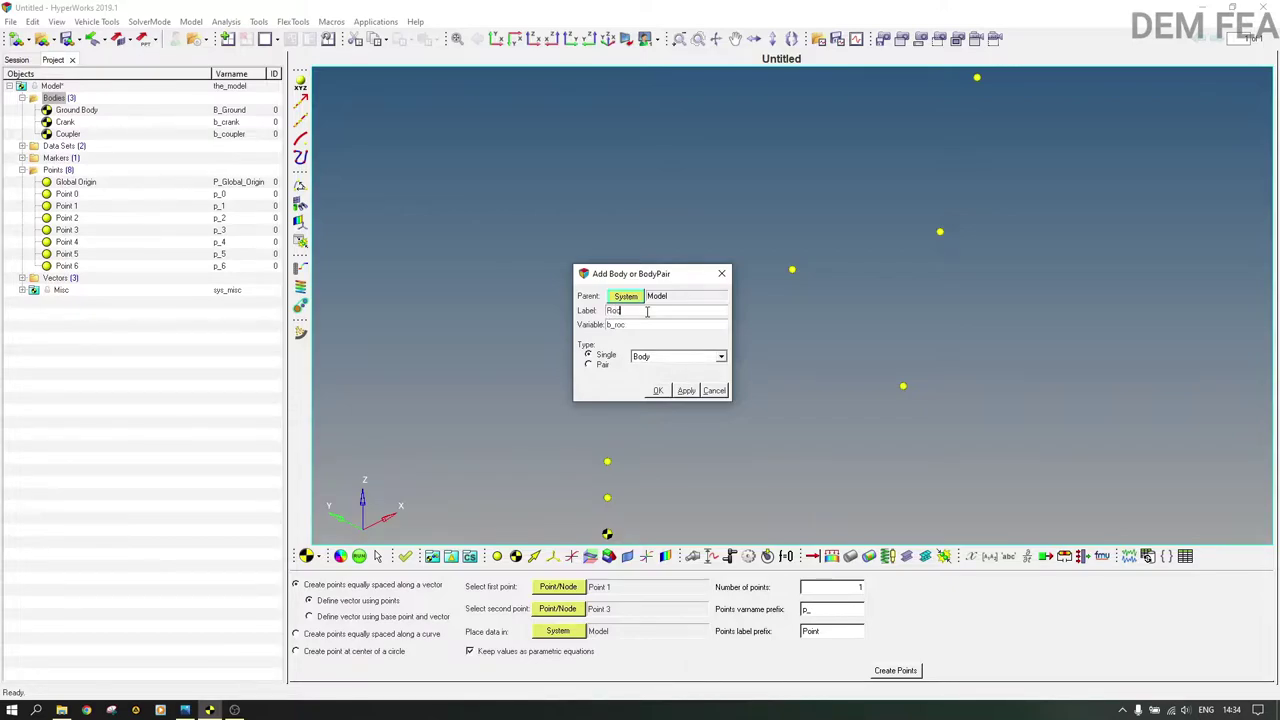
{"action": "left_click", "coordinate": [657, 391]}
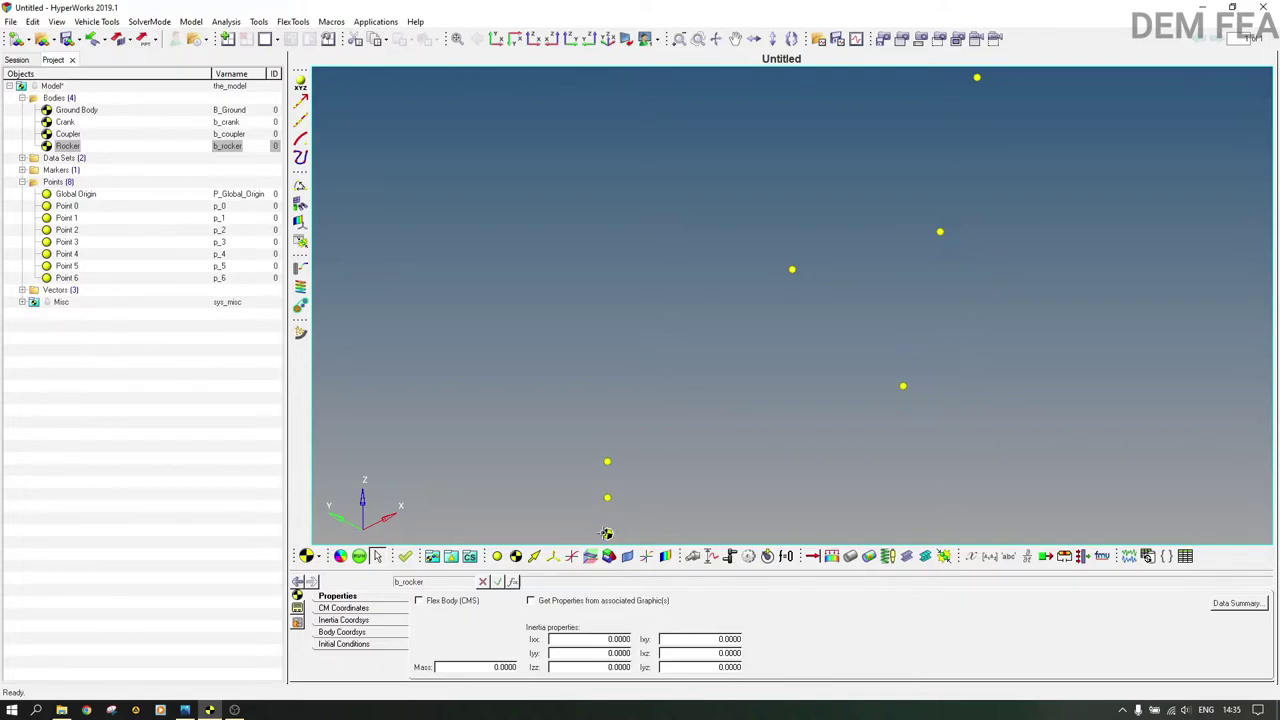
Enable the centre of mass coordinate system for the Crank body and set its origin to Point 4.
{"action": "left_click", "coordinate": [67, 122]}
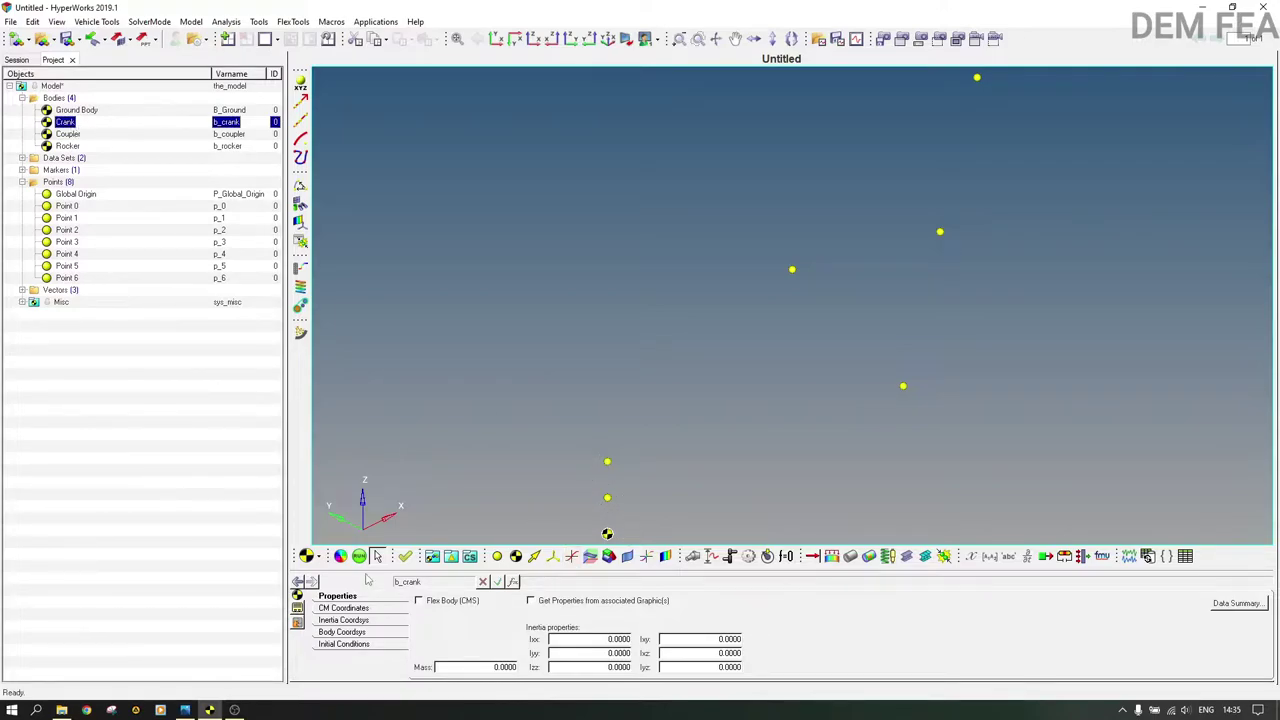
{"action": "left_click", "coordinate": [345, 608]}
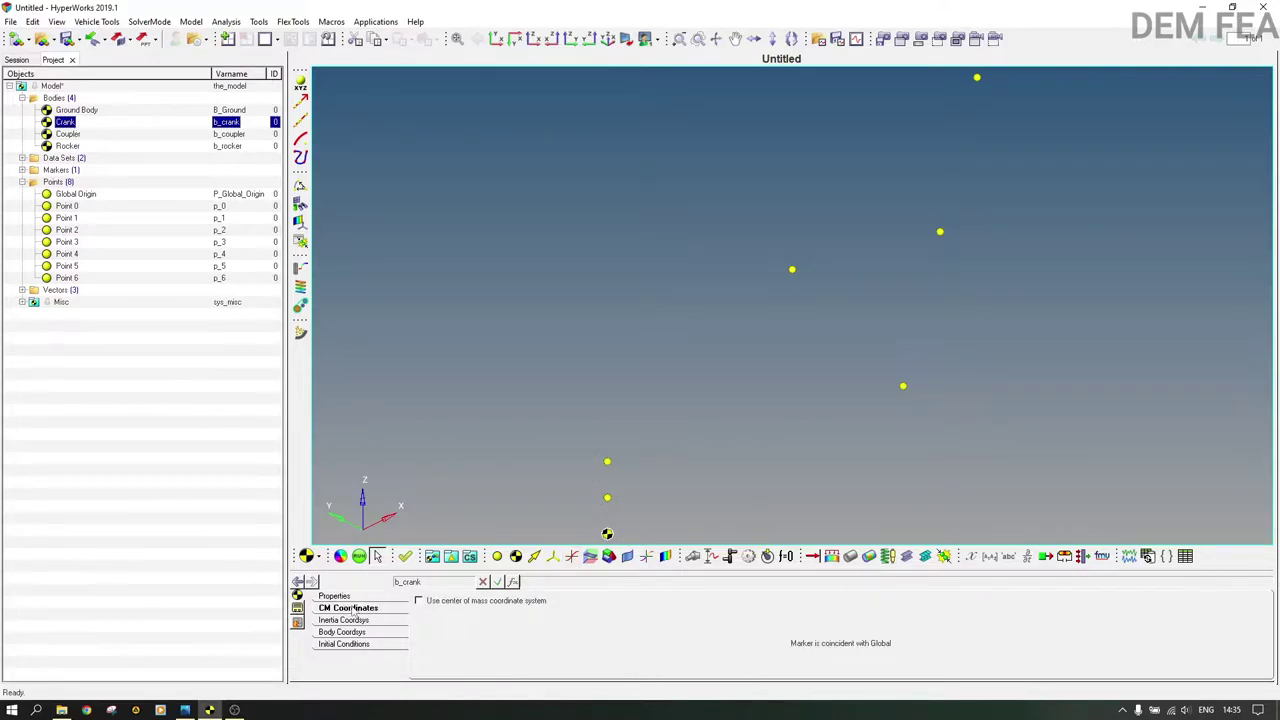
{"action": "left_click", "coordinate": [450, 601]}
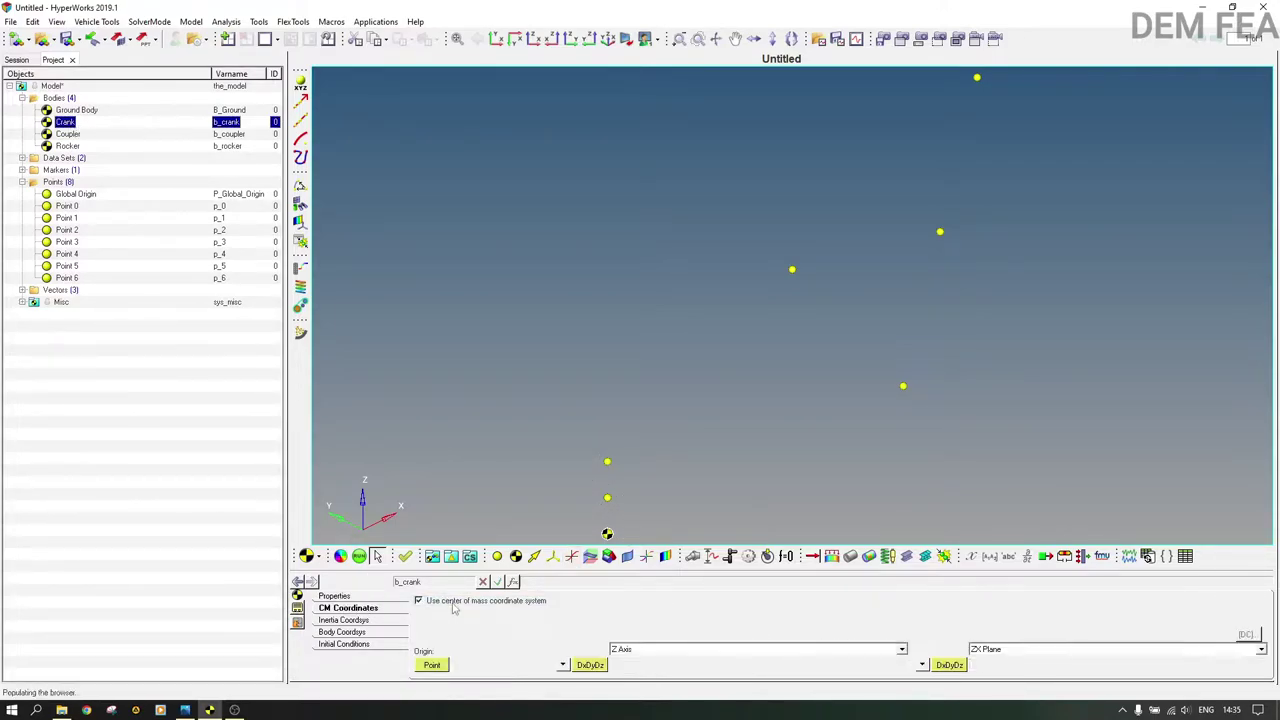
{"action": "left_click", "coordinate": [442, 669]}
{"action": "left_click", "coordinate": [674, 334]}
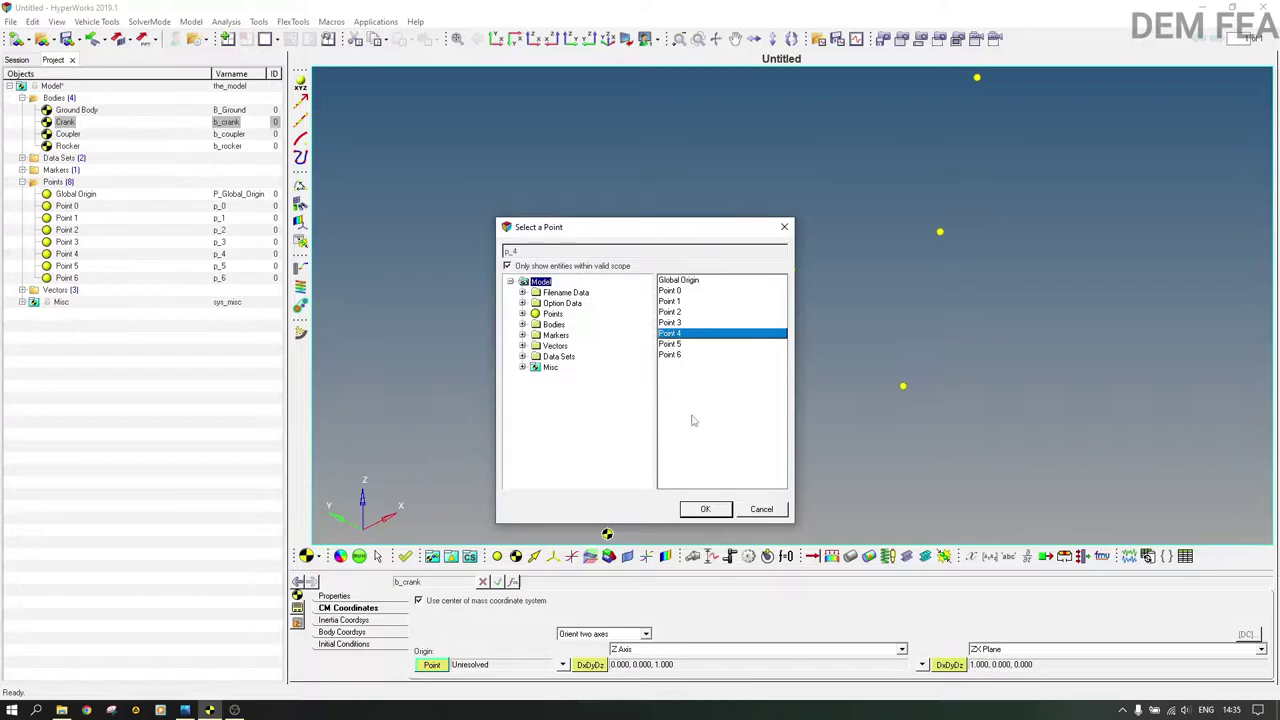
{"action": "left_click", "coordinate": [705, 509]}
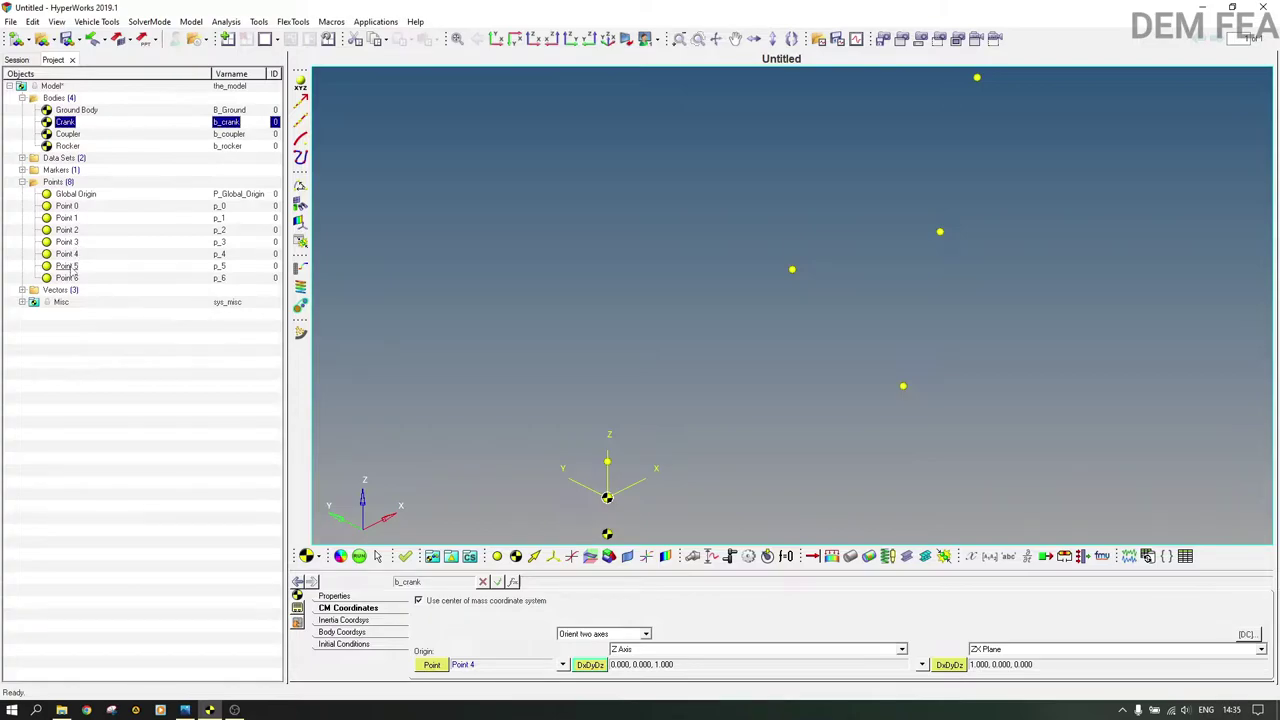
Check the coordinates of Points 5 and 6, and enable the Coupler body's centre of mass coordinate system with its origin at Point 6.
{"action": "left_click", "coordinate": [68, 266]}
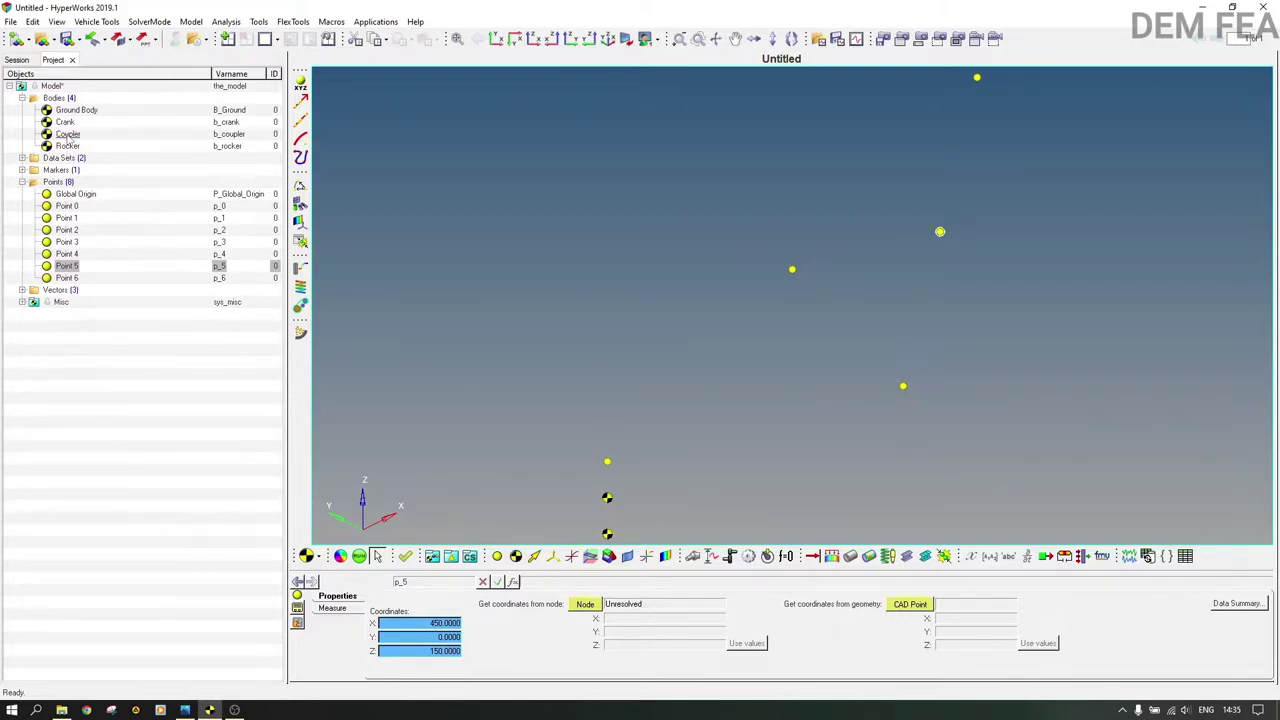
{"action": "left_click", "coordinate": [68, 277]}
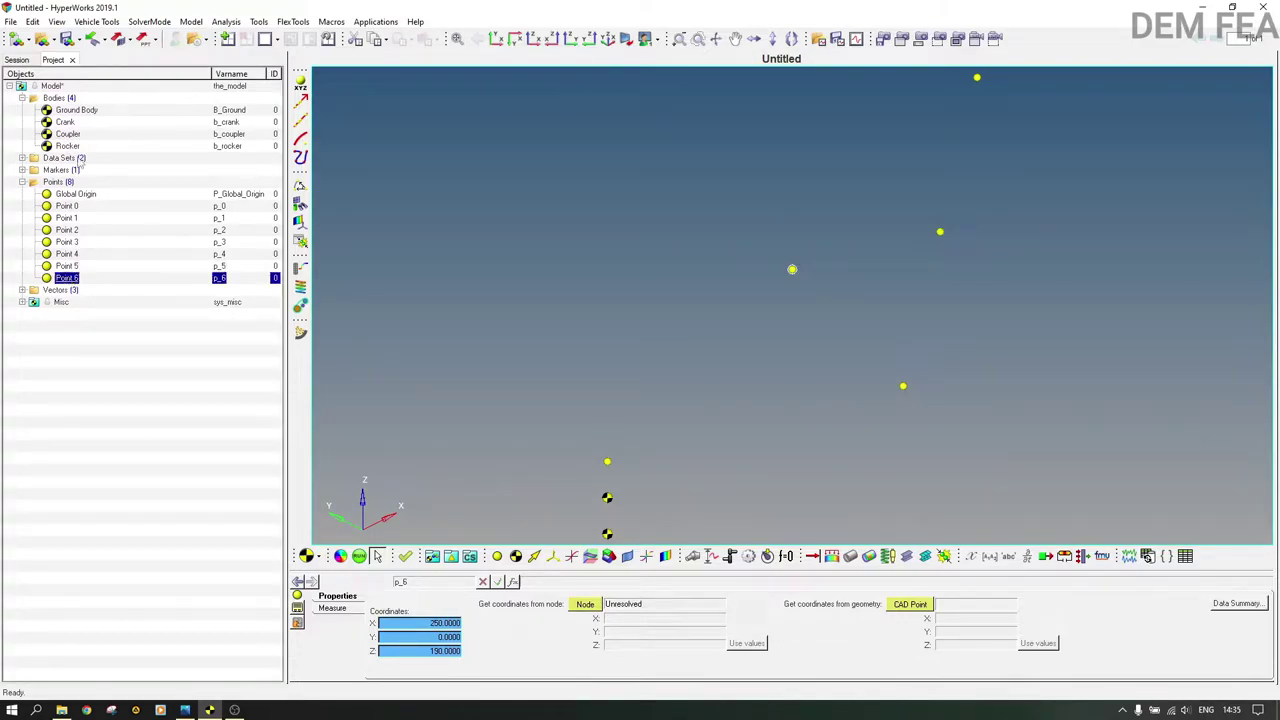
{"action": "left_click", "coordinate": [68, 134]}
{"action": "left_click", "coordinate": [418, 601]}
{"action": "left_click", "coordinate": [435, 668]}
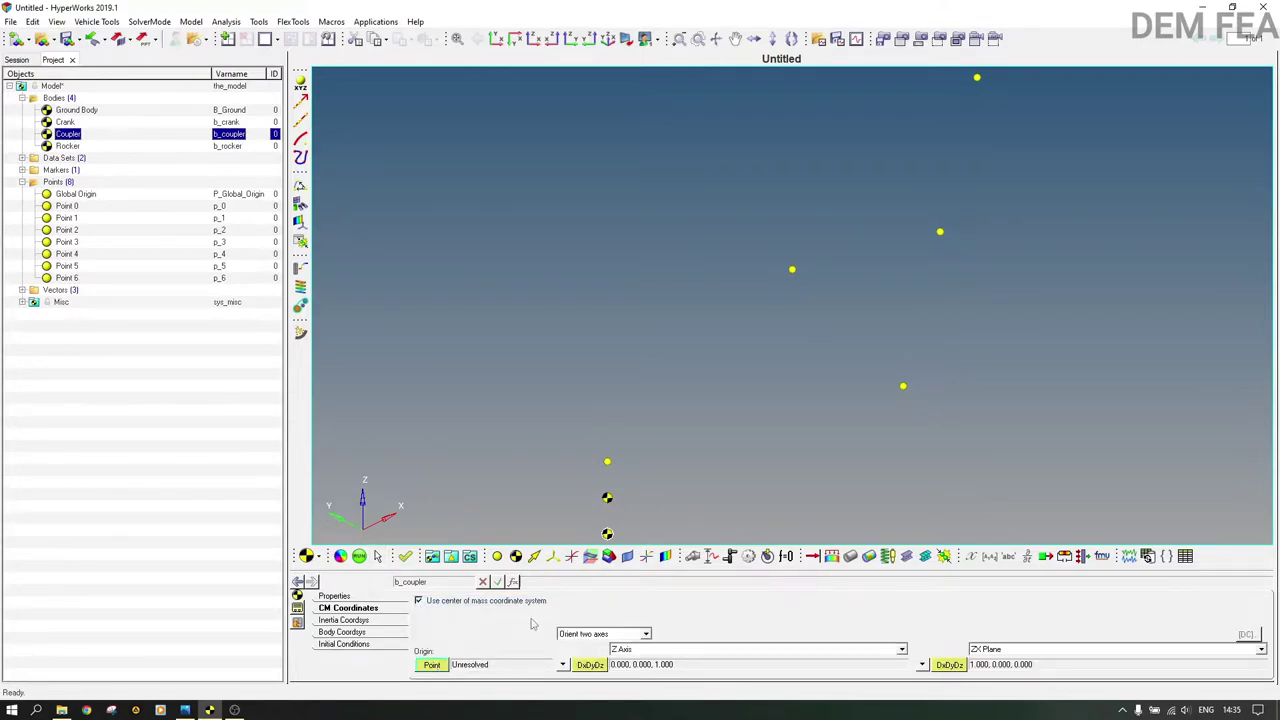
{"action": "double_click", "coordinate": [442, 664]}
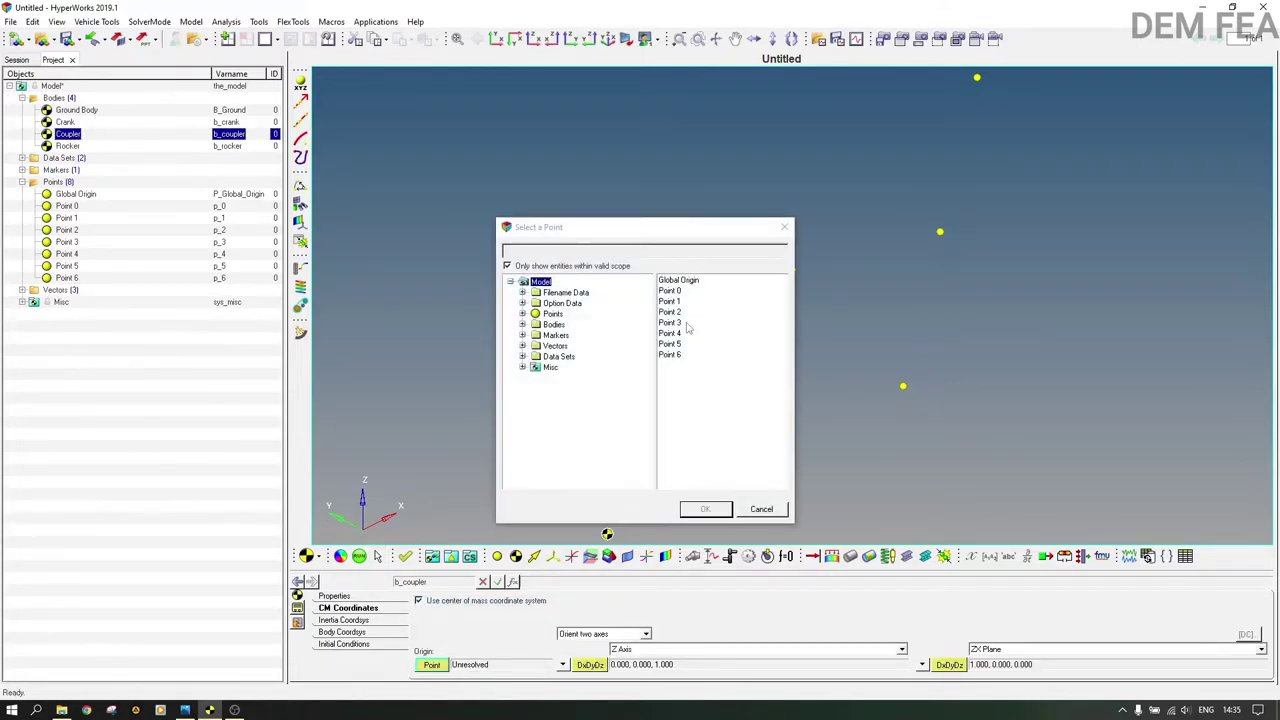
{"action": "left_click", "coordinate": [672, 355]}
{"action": "left_click", "coordinate": [710, 511]}
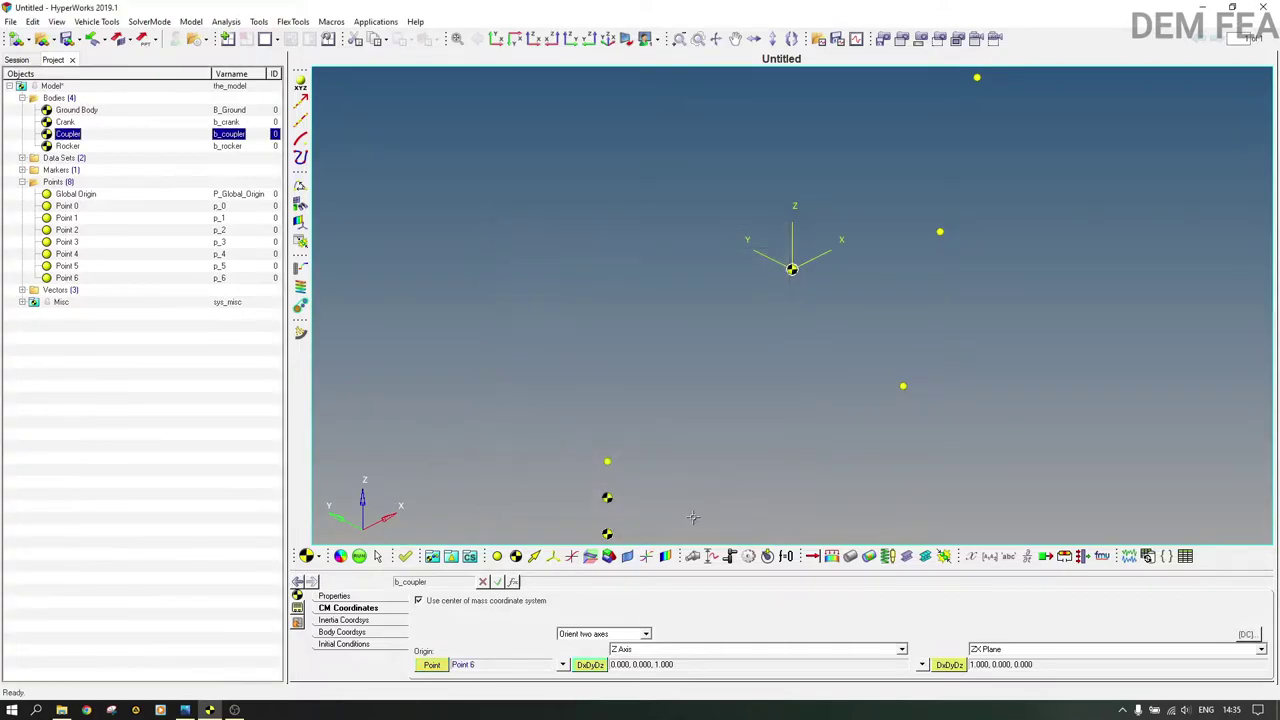
Enable the centre of mass coordinate system for the Rocker body and set its origin to Point 5.
{"action": "left_click", "coordinate": [68, 146]}
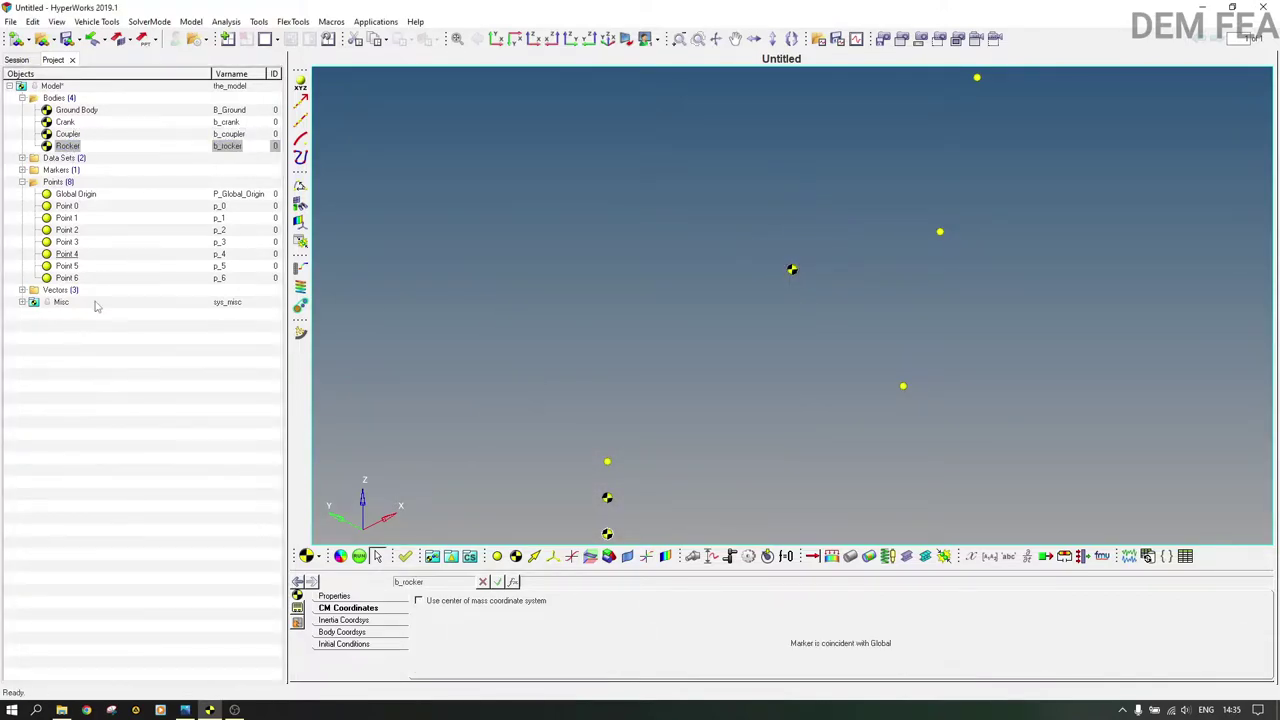
{"action": "left_click", "coordinate": [419, 601]}
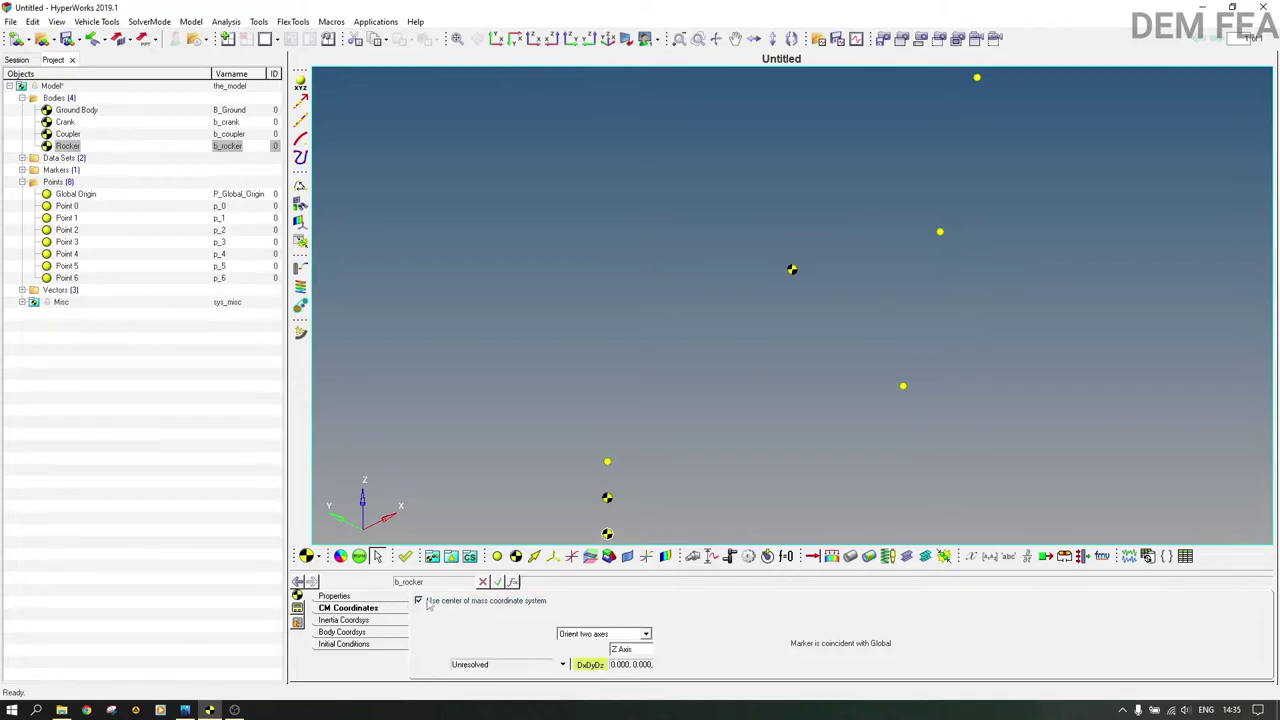
{"action": "left_click", "coordinate": [433, 665]}
{"action": "left_click", "coordinate": [681, 345]}
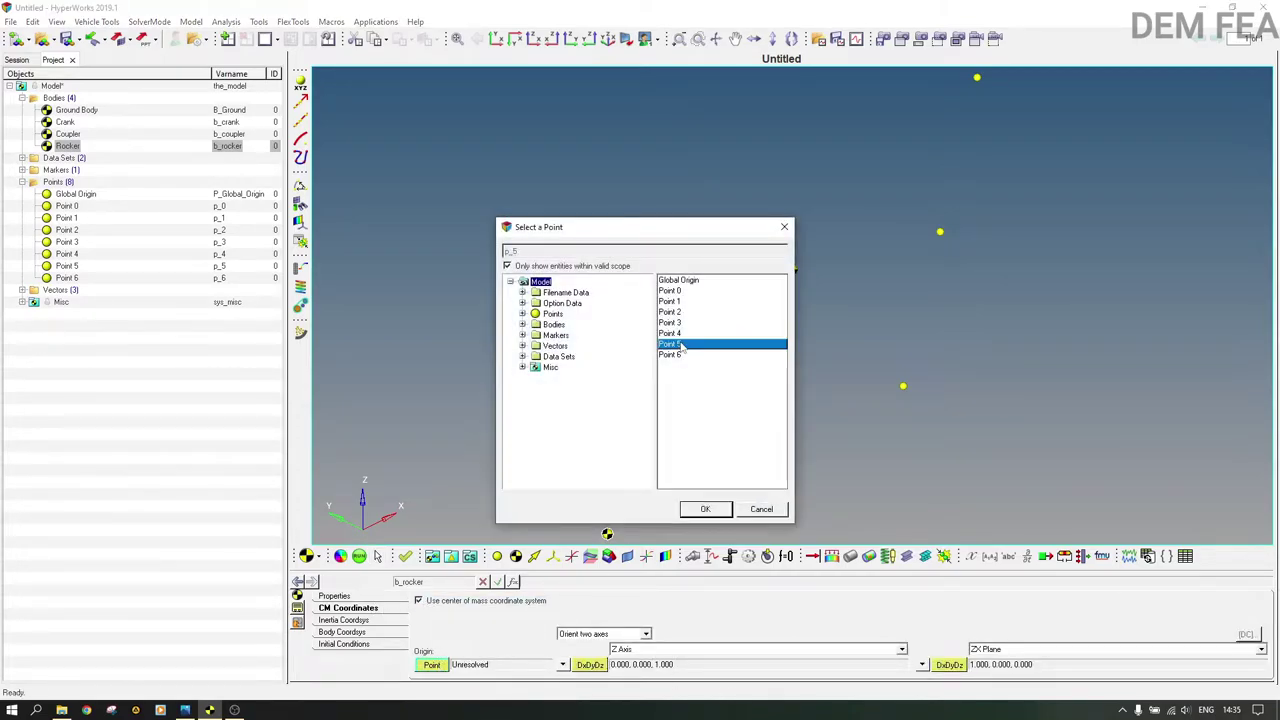
{"action": "left_click", "coordinate": [704, 510]}
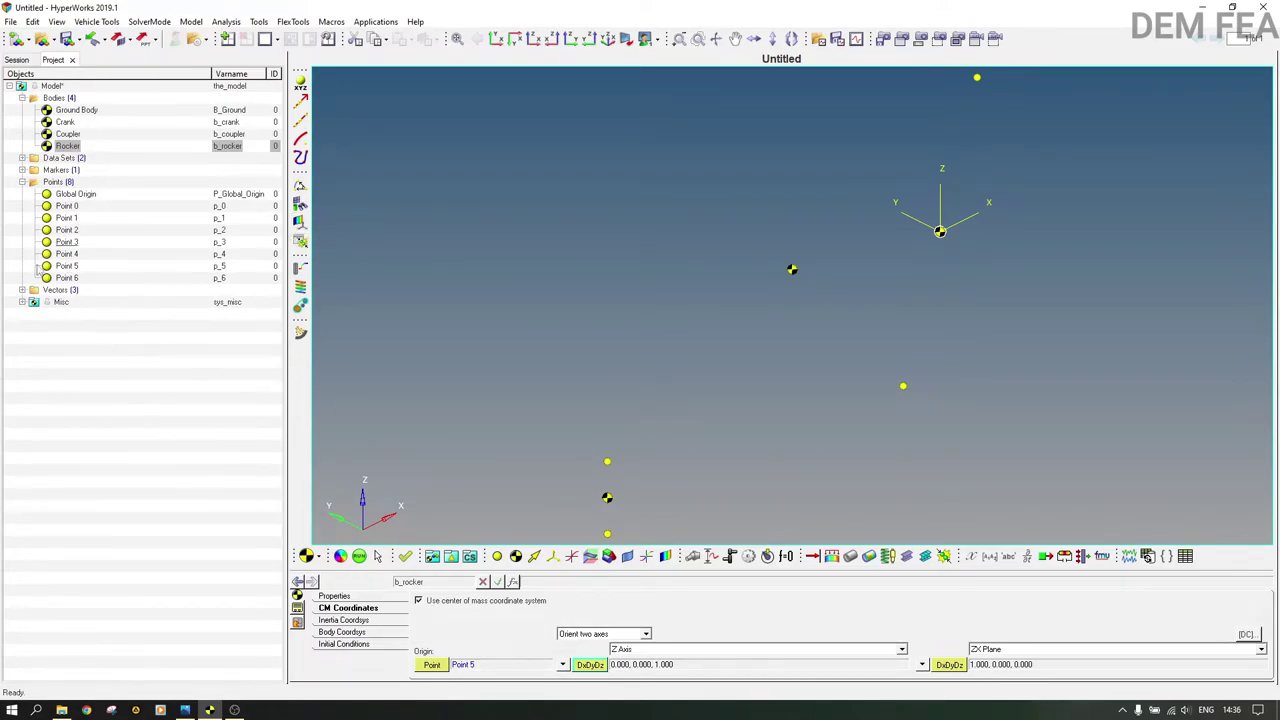
Add a single cylinder graphic labelled Crank to the model.
{"action": "left_click", "coordinate": [609, 560]}
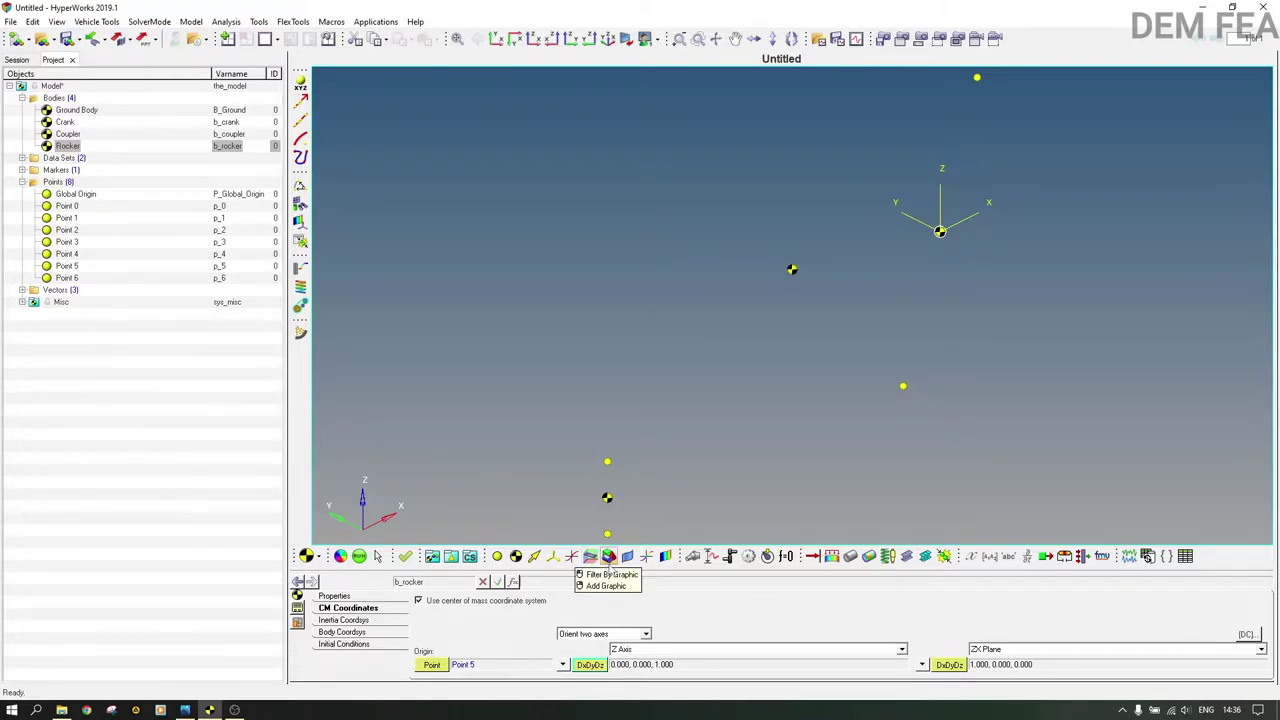
{"action": "left_click", "coordinate": [606, 585]}
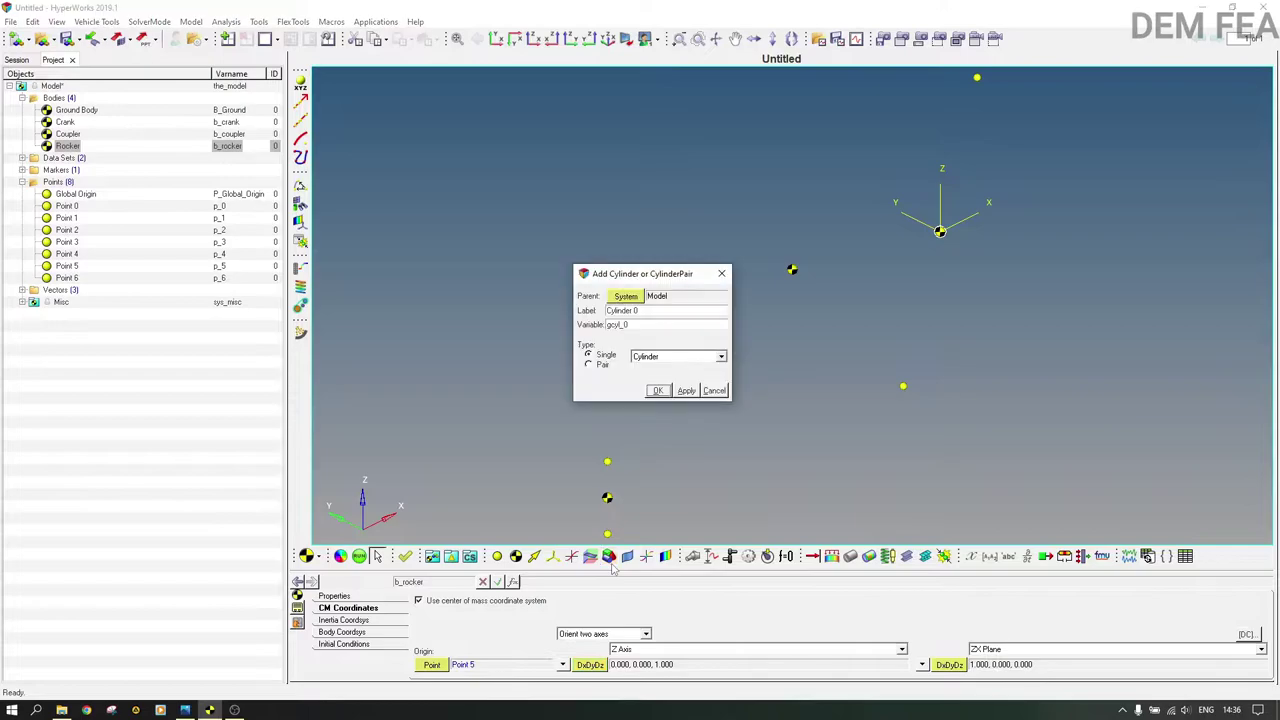
{"action": "left_click_drag", "start_coordinate": [649, 310], "coordinate": [605, 312]}
{"action": "type", "text": "Coupler"}
{"action": "left_click", "coordinate": [686, 391]}
Add two more single cylinder graphics labelled Coupler and Rocker, and close the graphic creation dialog.
{"action": "left_click", "coordinate": [654, 310]}
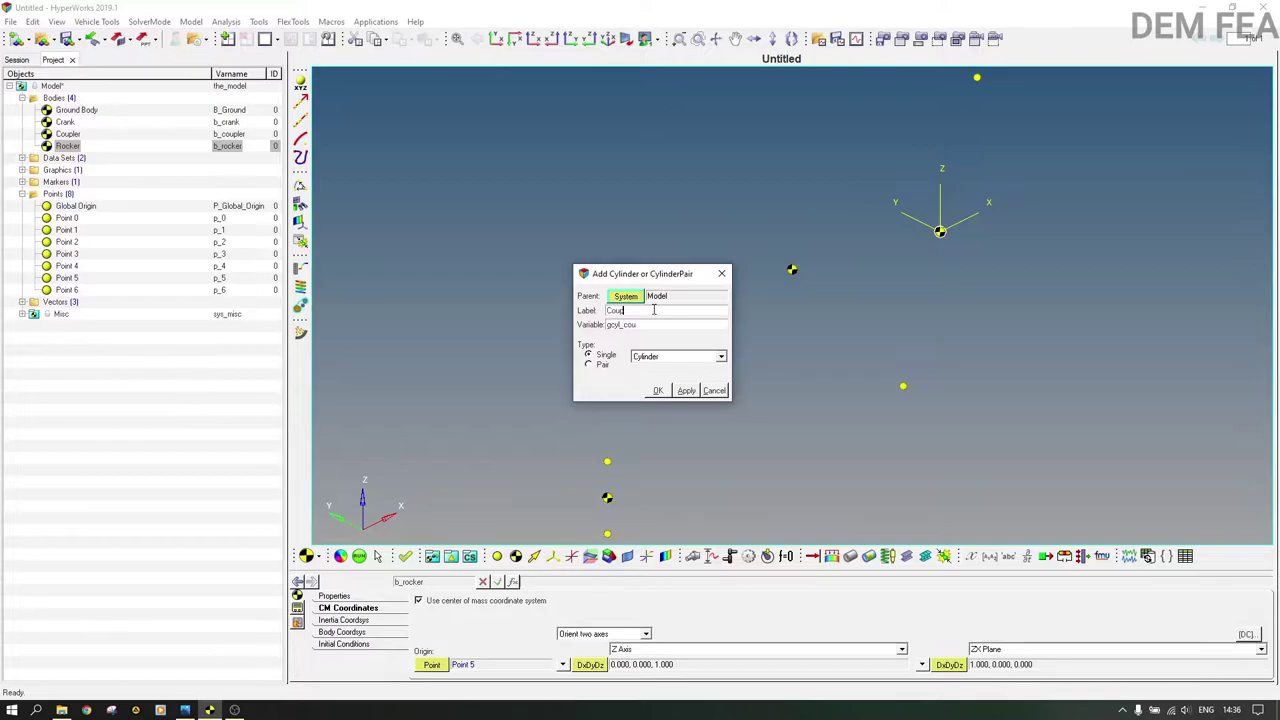
{"action": "left_click", "coordinate": [686, 391]}
{"action": "key", "text": "BackSpace"}
{"action": "key", "text": "BackSpace"}
{"action": "key", "text": "BackSpace"}
{"action": "key", "text": "BackSpace"}
{"action": "key", "text": "BackSpace"}
{"action": "key", "text": "BackSpace"}
{"action": "key", "text": "BackSpace"}
{"action": "left_click", "coordinate": [659, 391]}
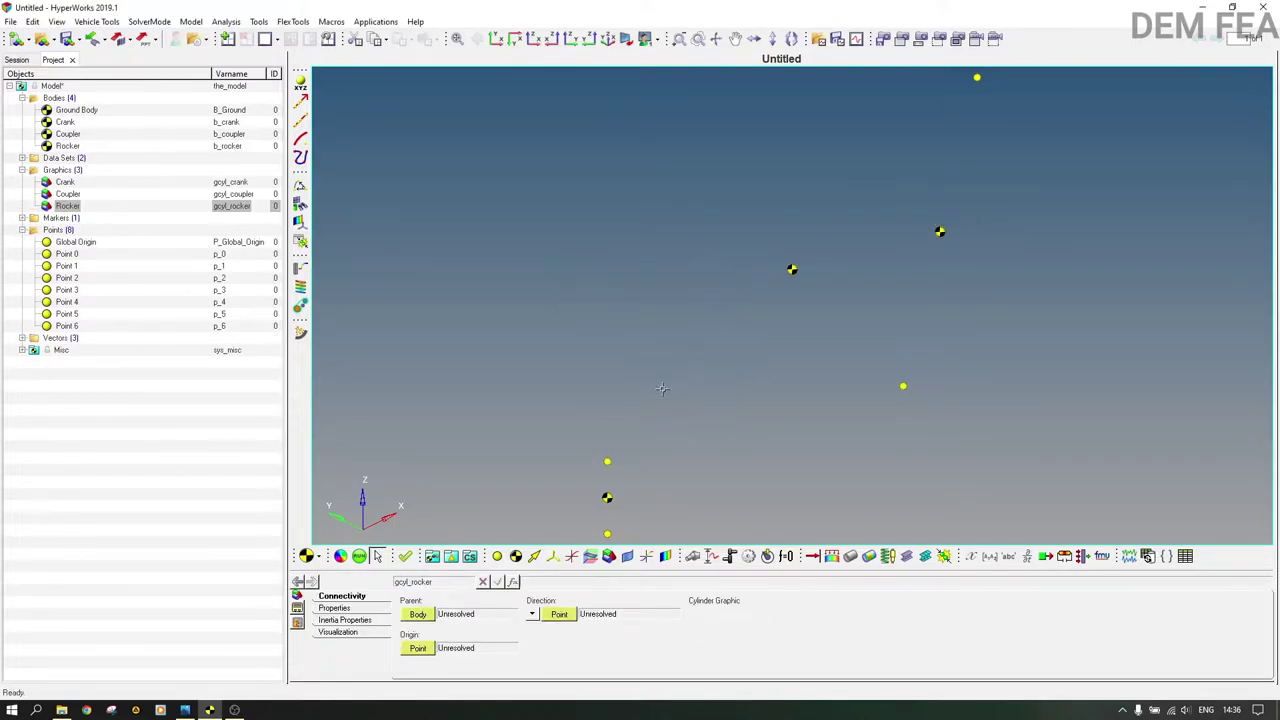
Define the Crank cylinder with the Crank body as parent, running from Point 0 to Point 1, and check its radius properties.
{"action": "left_click", "coordinate": [62, 183]}
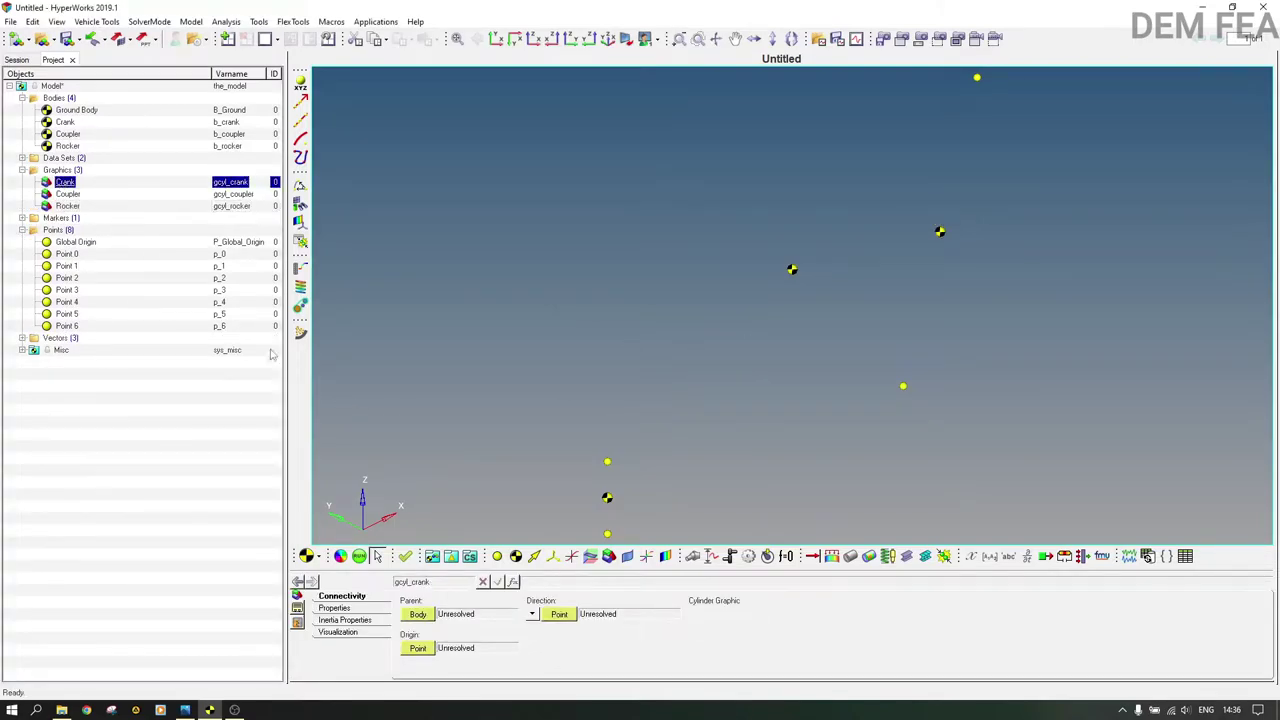
{"action": "double_click", "coordinate": [417, 614]}
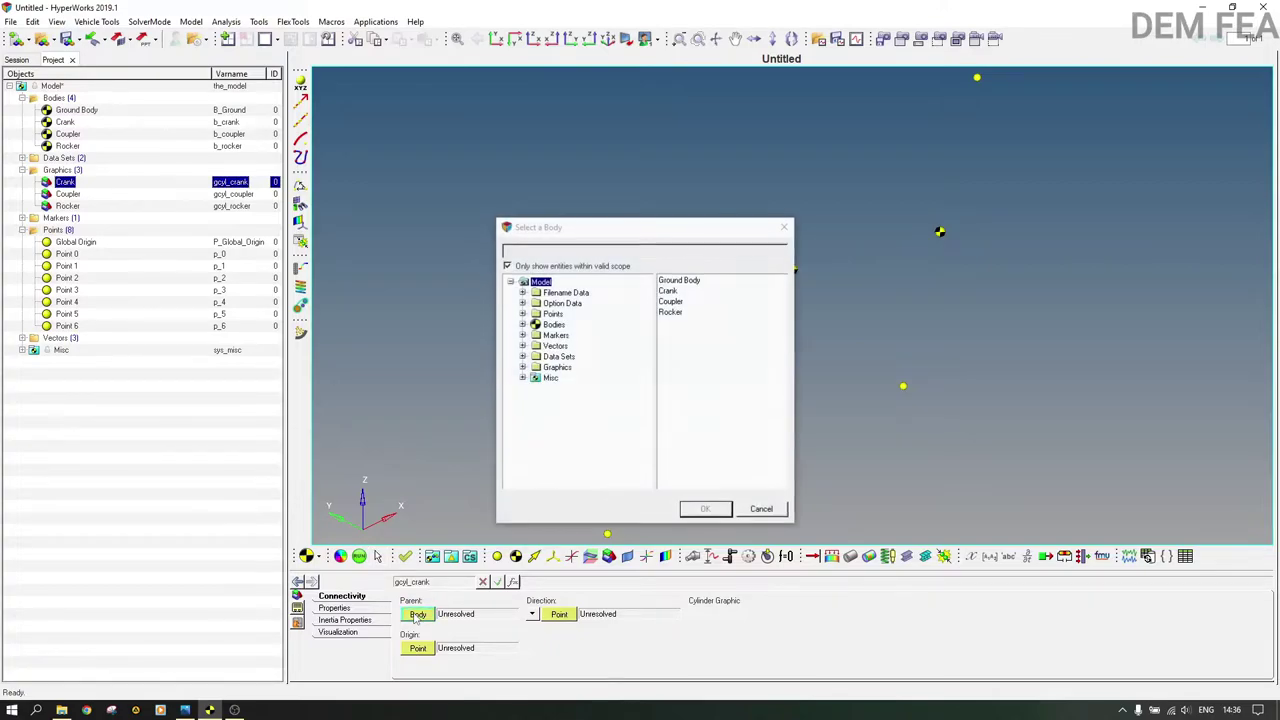
{"action": "left_click", "coordinate": [676, 291]}
{"action": "left_click", "coordinate": [713, 511]}
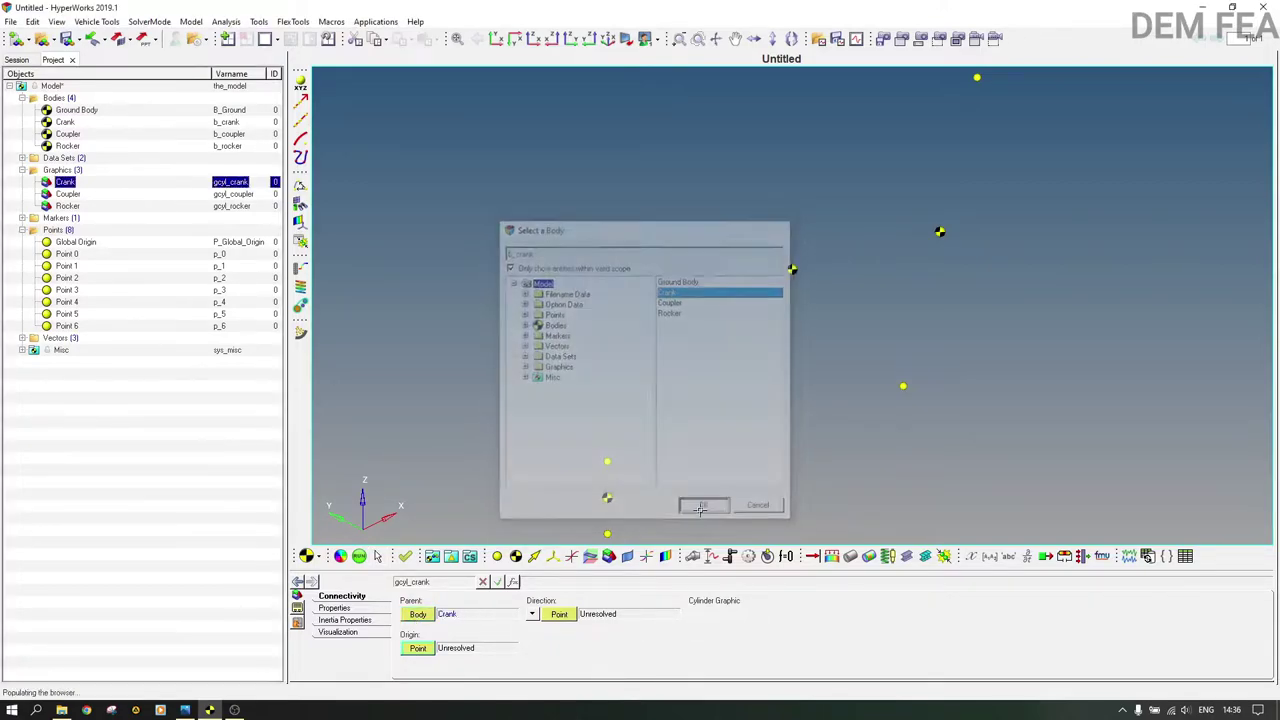
{"action": "double_click", "coordinate": [417, 648]}
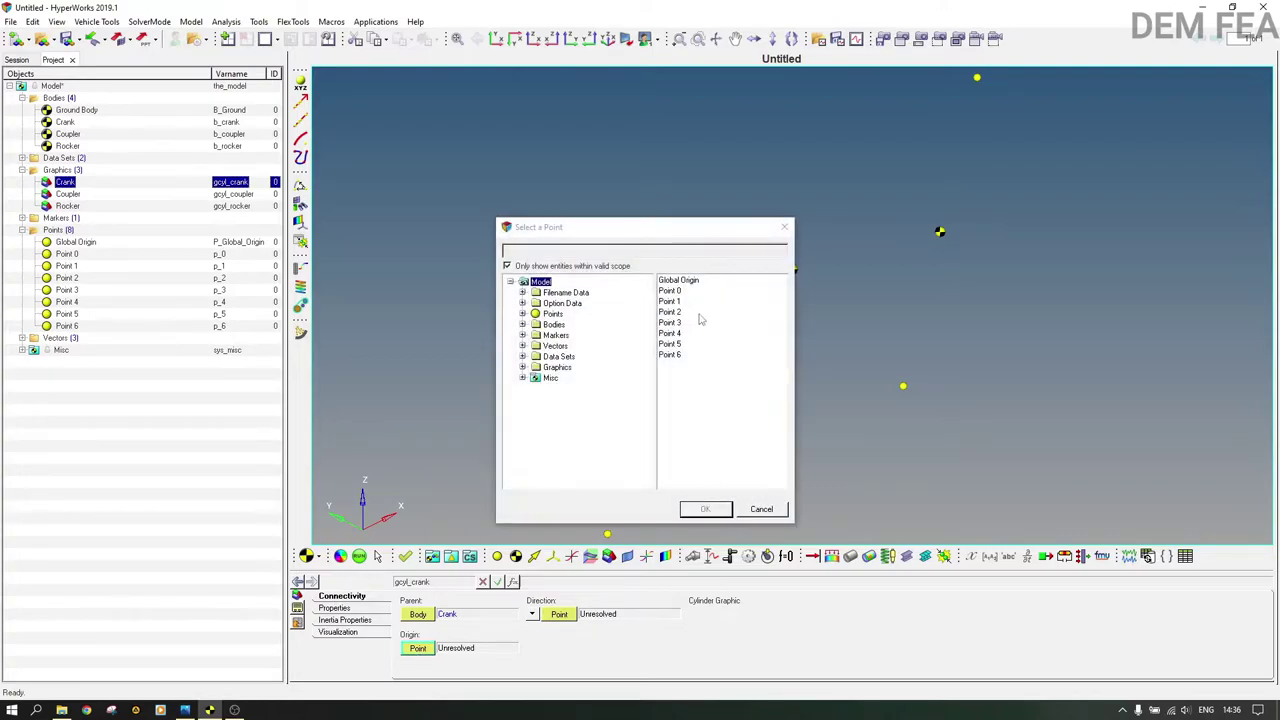
{"action": "left_click", "coordinate": [669, 291]}
{"action": "left_click", "coordinate": [690, 510]}
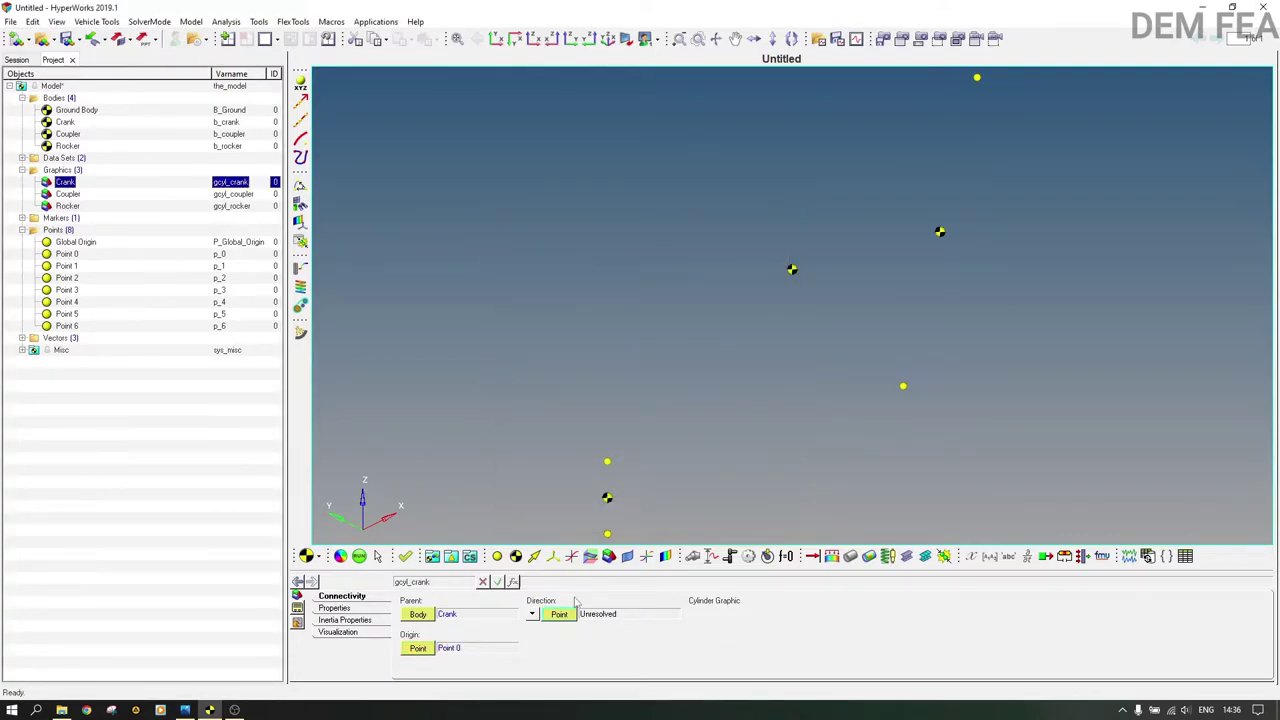
{"action": "double_click", "coordinate": [558, 614]}
{"action": "left_click", "coordinate": [677, 302]}
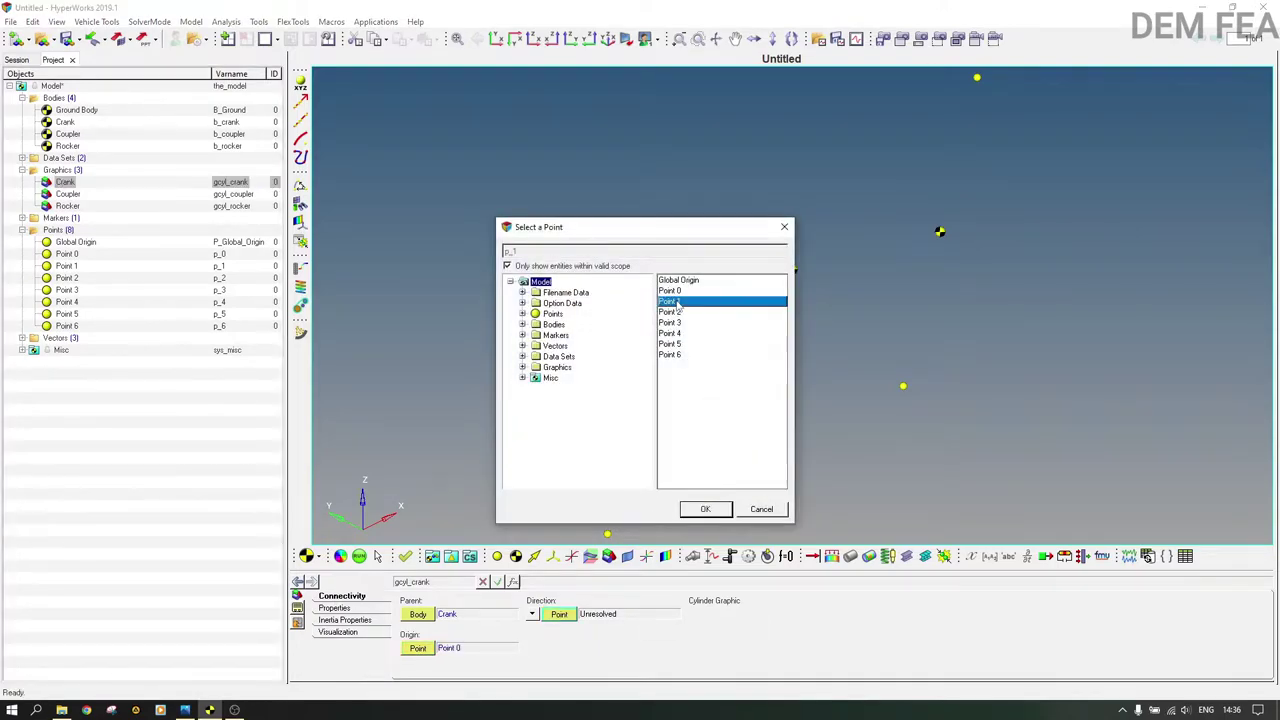
{"action": "left_click", "coordinate": [702, 510]}
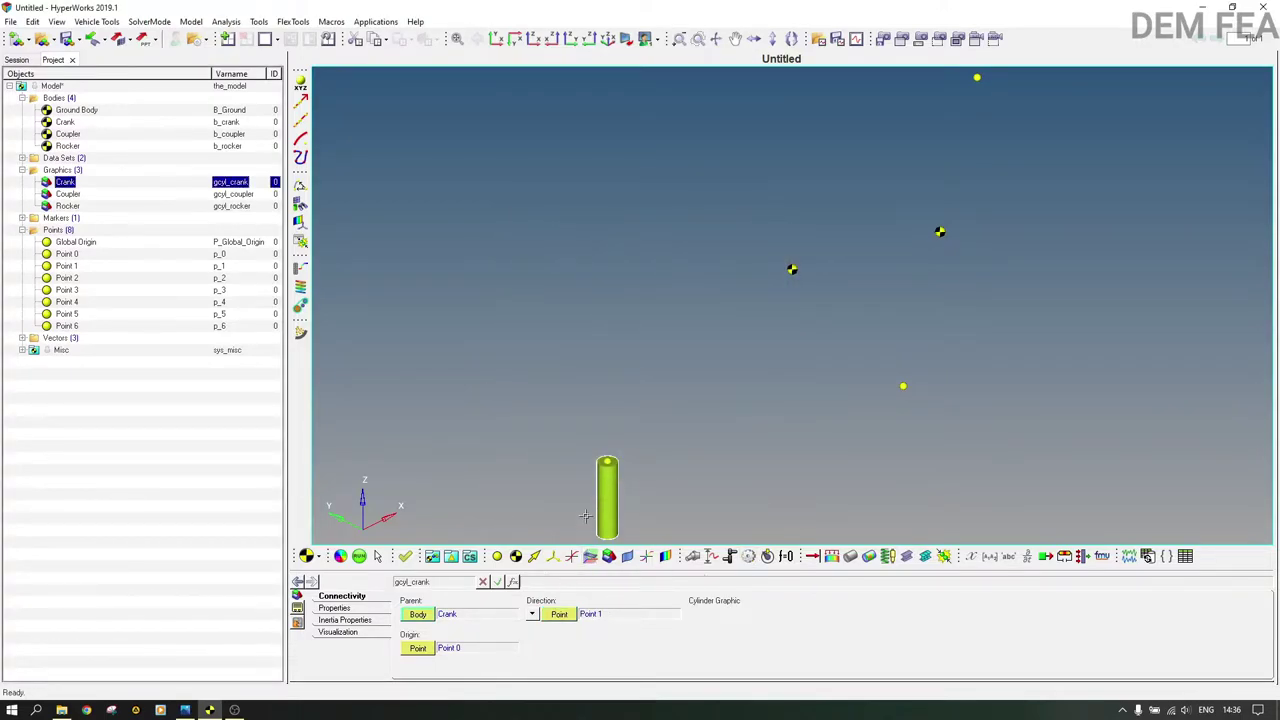
{"action": "left_click", "coordinate": [345, 608]}
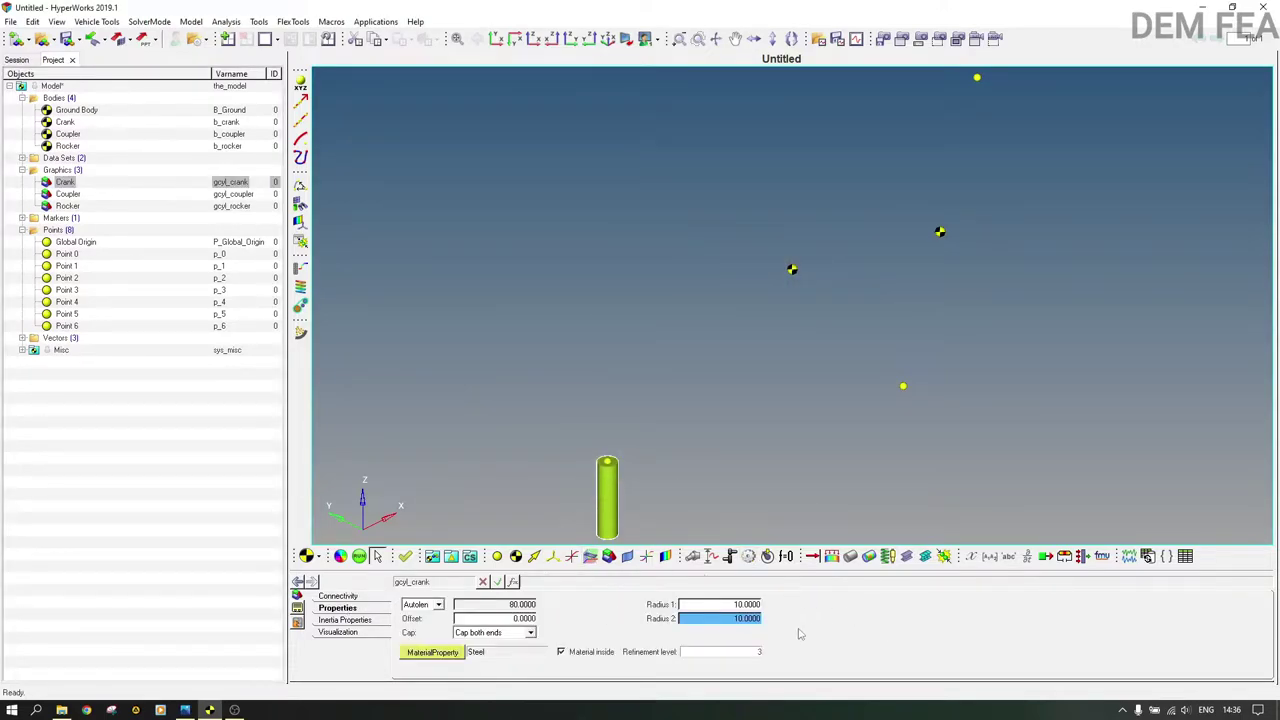
{"action": "left_click", "coordinate": [337, 596]}
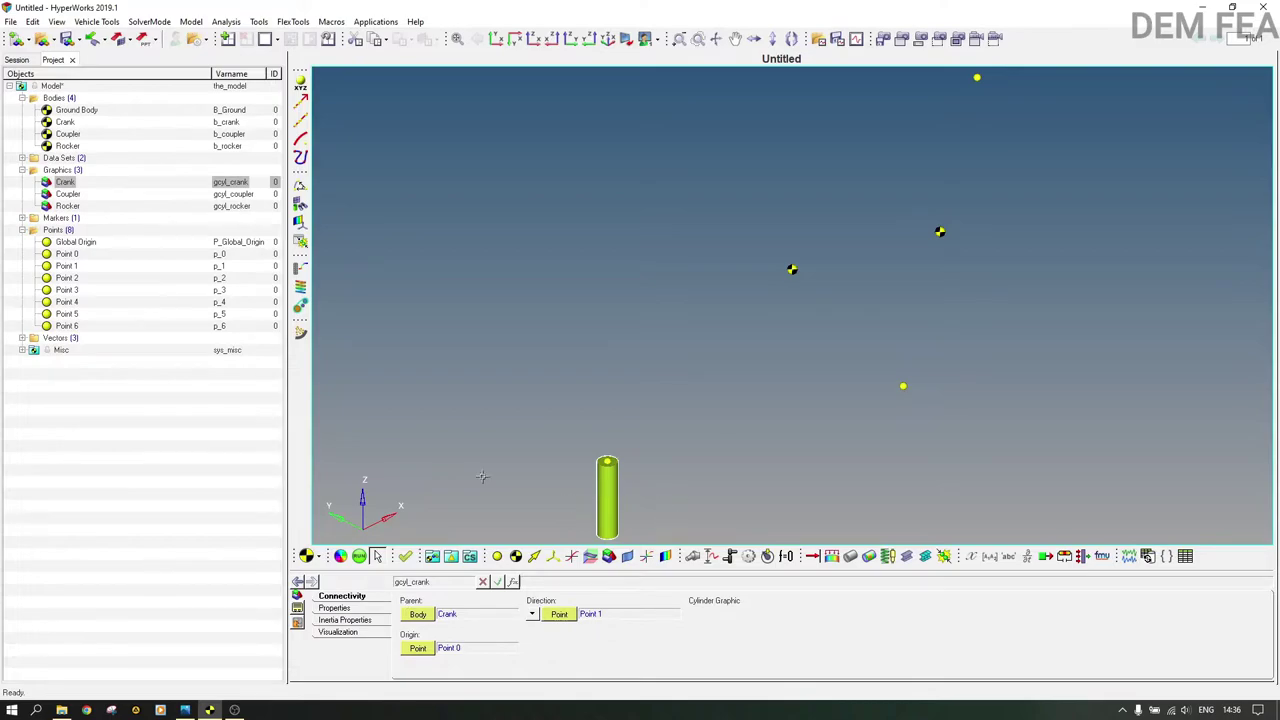
Define the Coupler cylinder with the Coupler body as parent, Point 1 as origin and Point 3 as direction.
{"action": "left_click", "coordinate": [67, 193]}
{"action": "left_click", "coordinate": [417, 614]}
{"action": "double_click", "coordinate": [417, 614]}
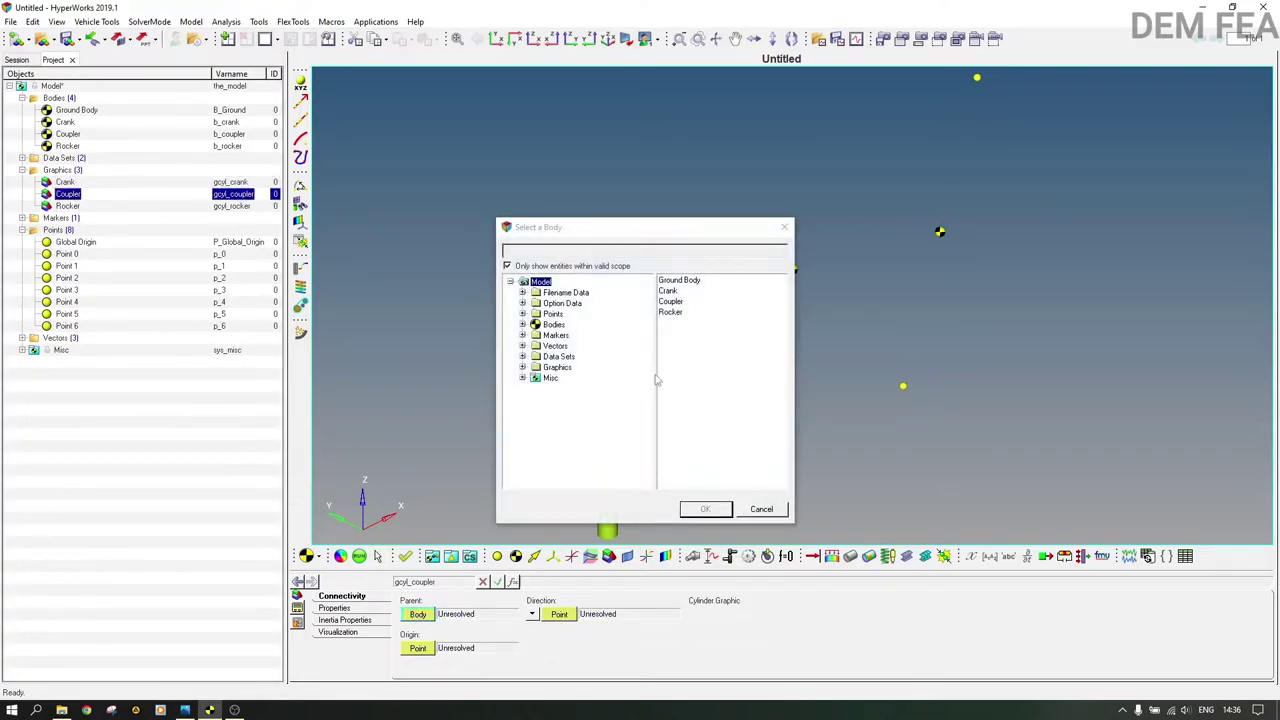
{"action": "left_click", "coordinate": [670, 301]}
{"action": "left_click", "coordinate": [707, 508]}
{"action": "double_click", "coordinate": [417, 648]}
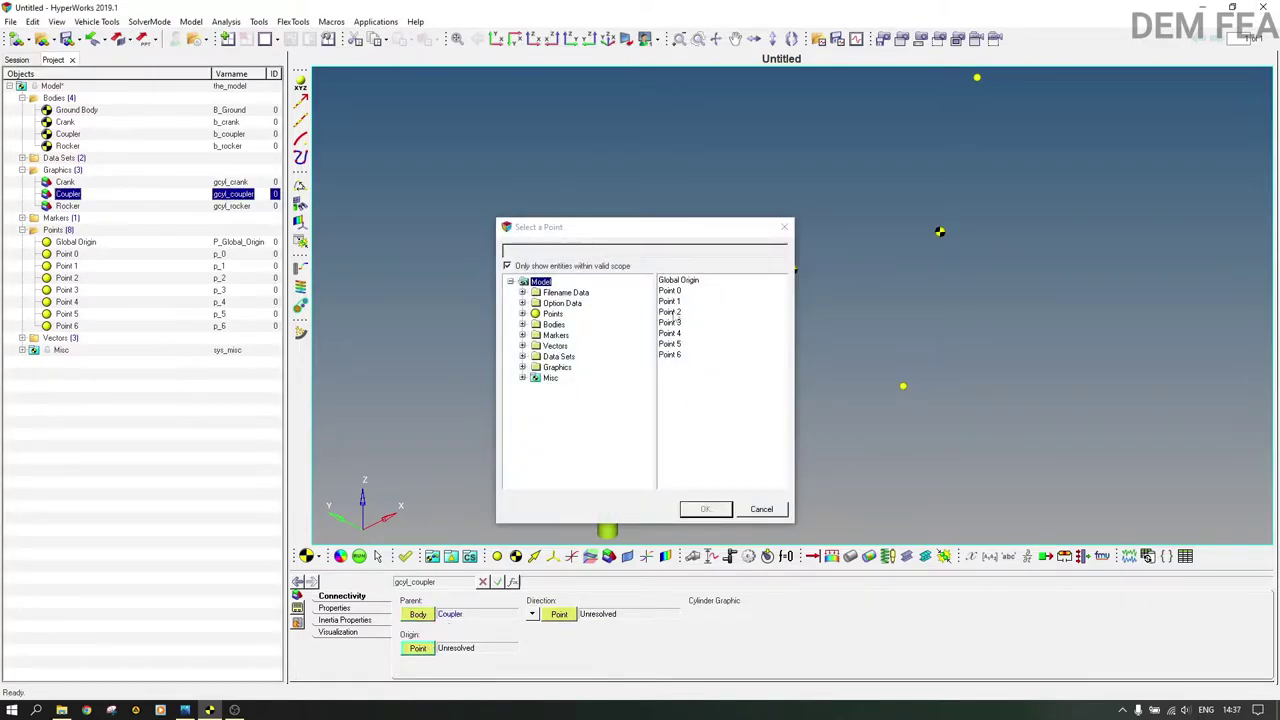
{"action": "left_click", "coordinate": [676, 302]}
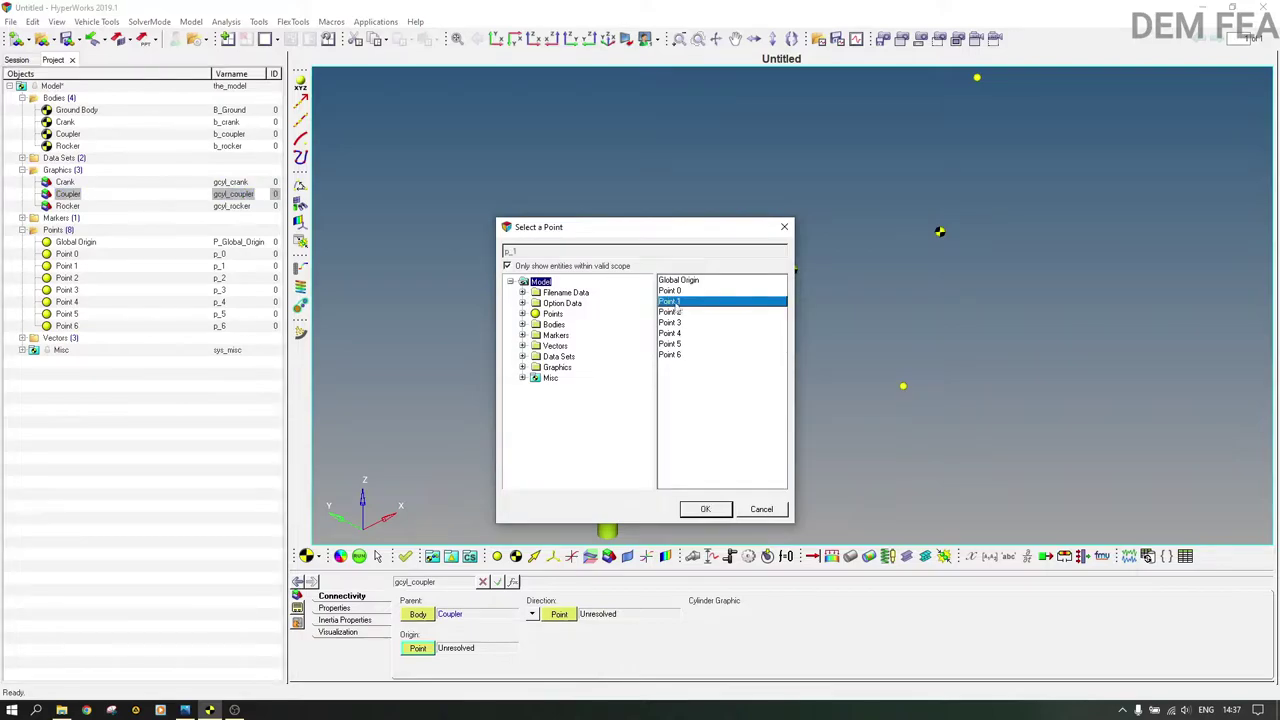
{"action": "left_click", "coordinate": [705, 509]}
{"action": "double_click", "coordinate": [560, 614]}
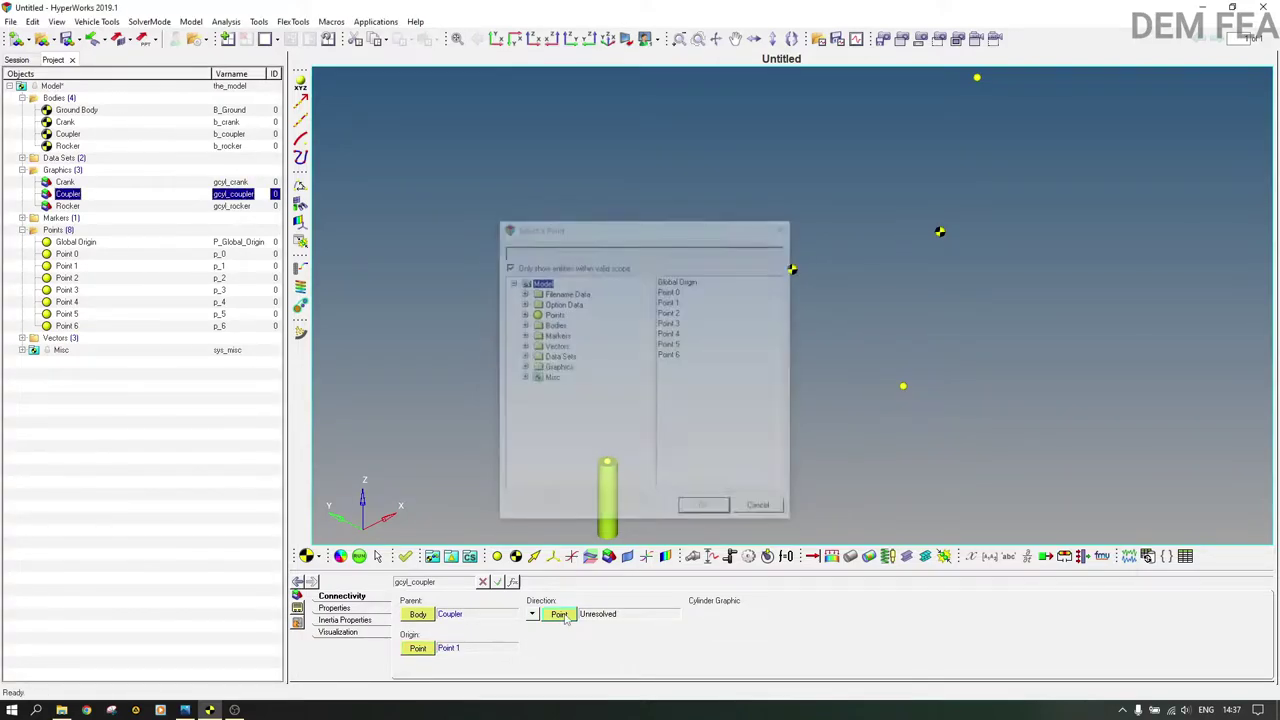
{"action": "left_click", "coordinate": [676, 324]}
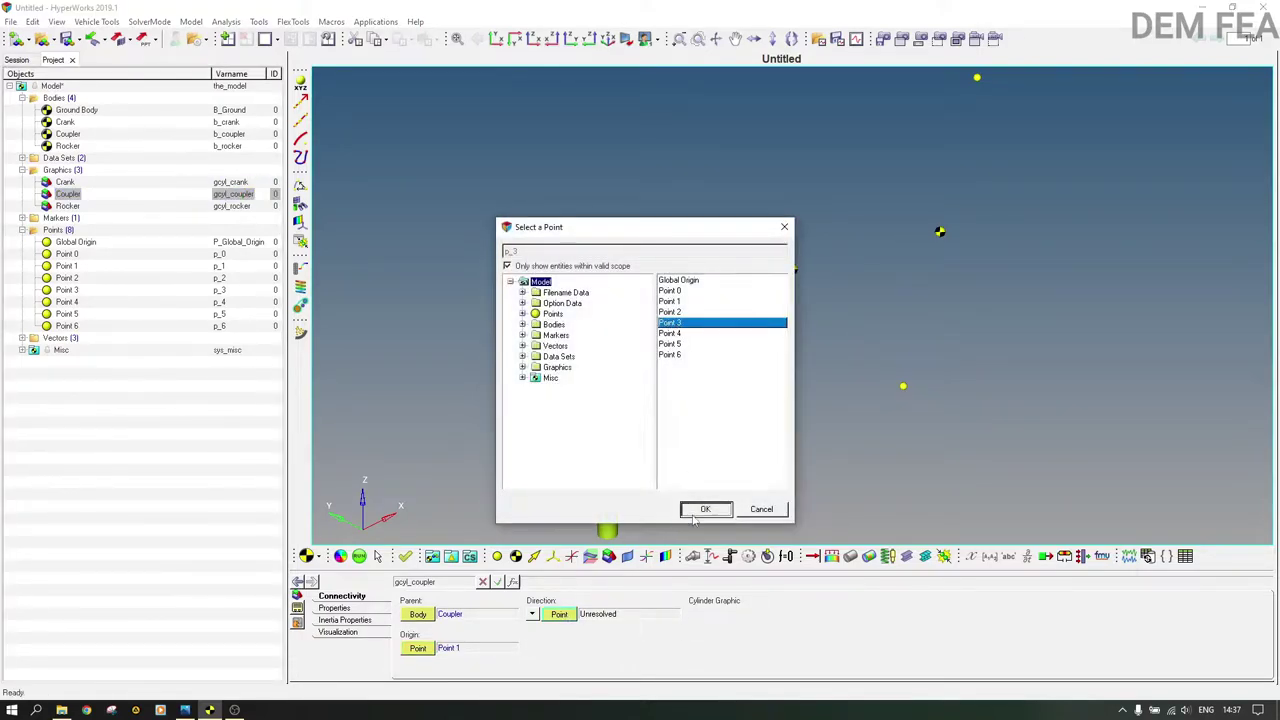
{"action": "left_click", "coordinate": [694, 510]}
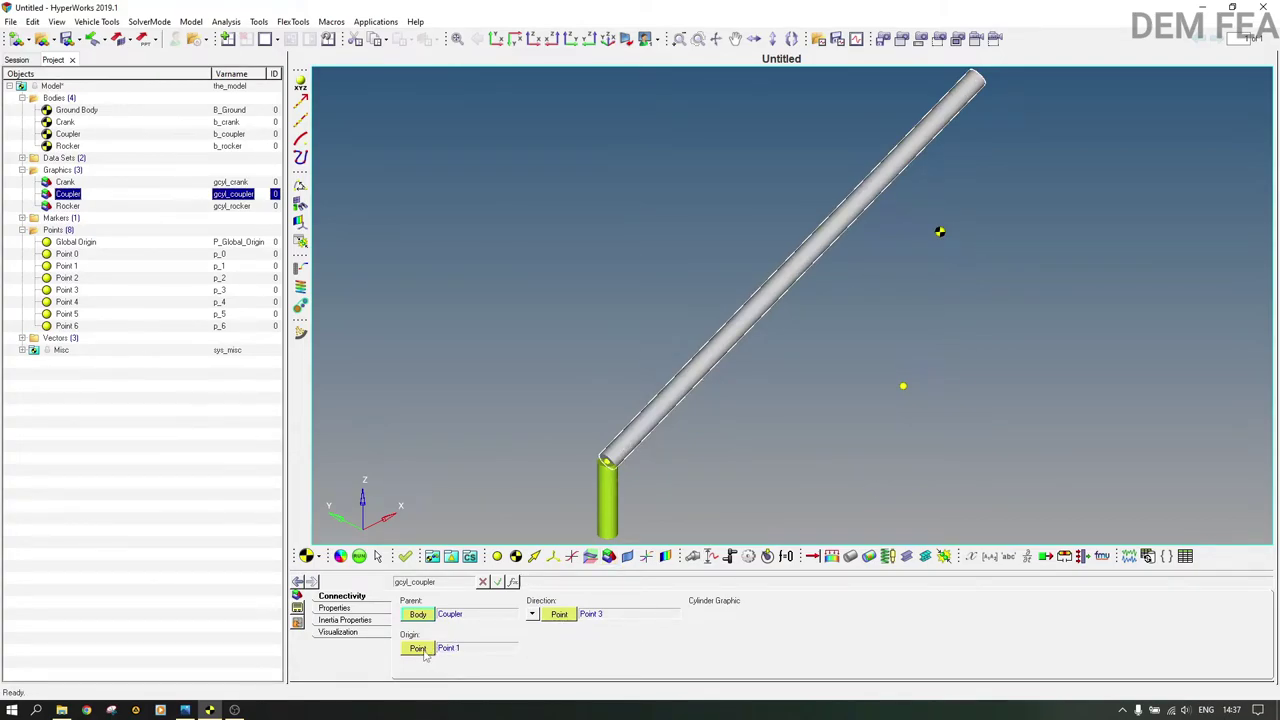
Define the Rocker cylinder with the Rocker body as parent, Point 2 as origin and Point 3 as direction.
{"action": "left_click", "coordinate": [70, 207]}
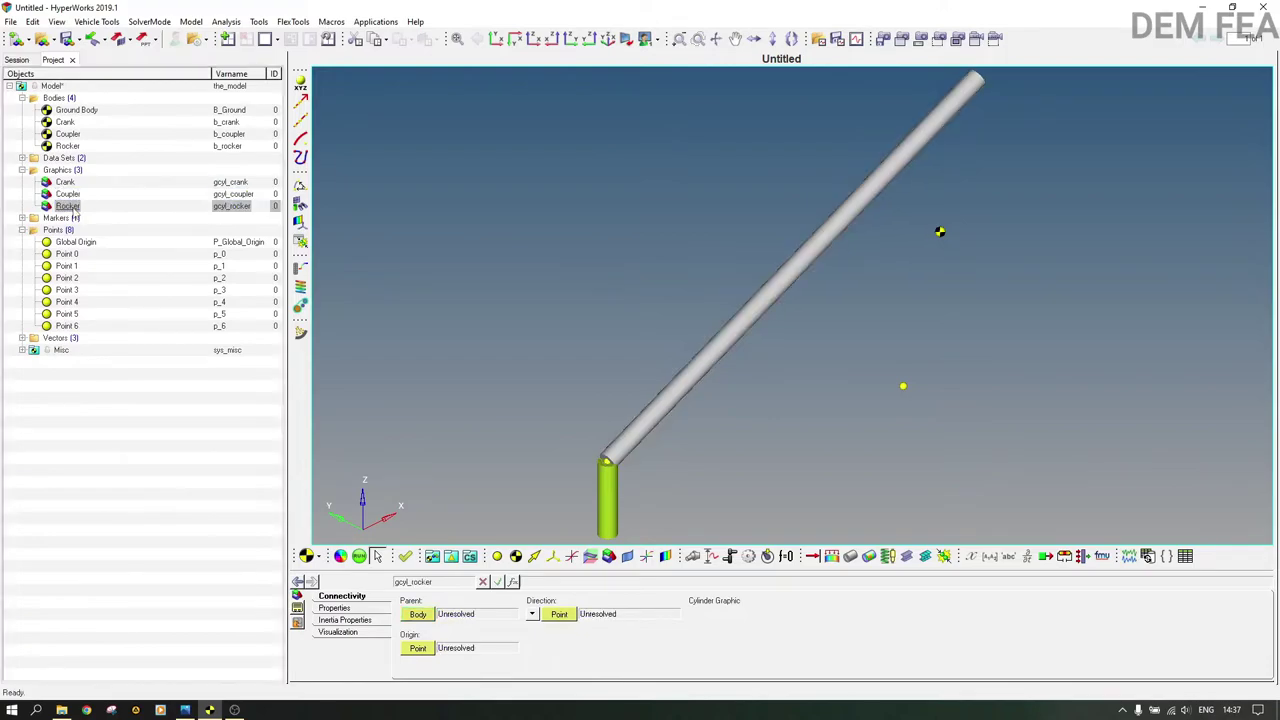
{"action": "left_click", "coordinate": [418, 614]}
{"action": "left_click", "coordinate": [672, 312]}
{"action": "left_click", "coordinate": [724, 513]}
{"action": "left_click", "coordinate": [418, 648]}
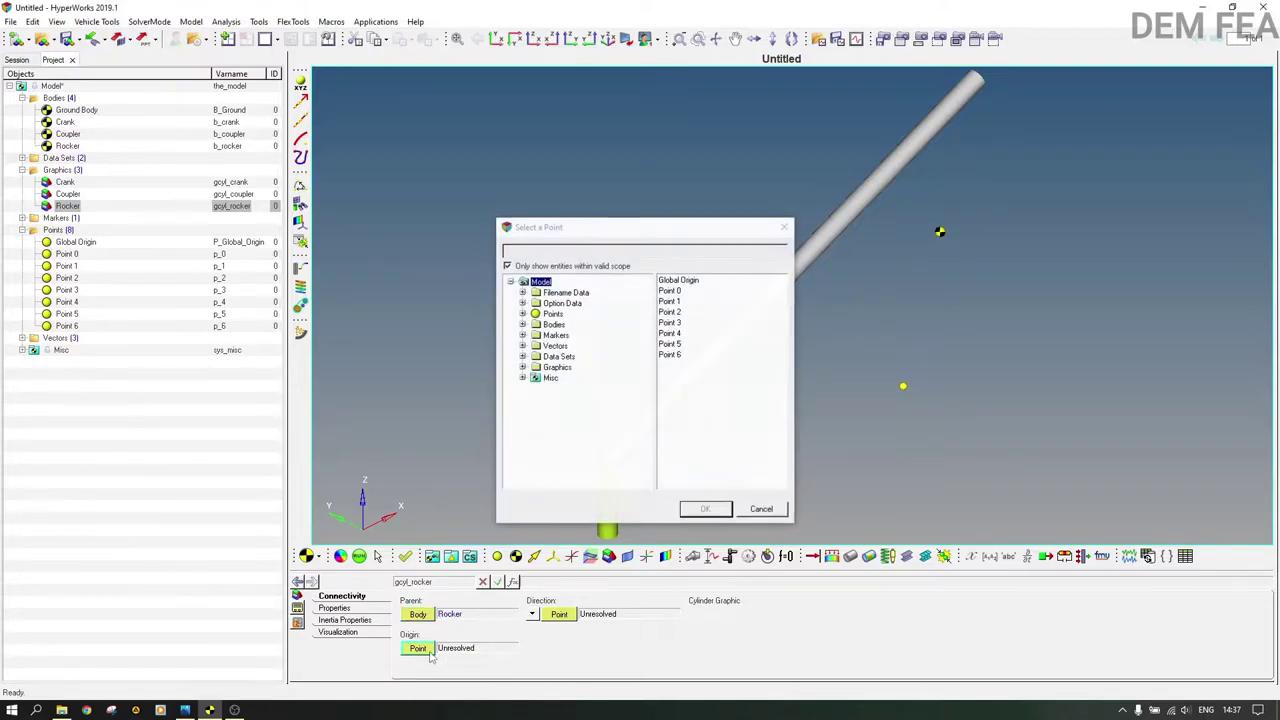
{"action": "left_click", "coordinate": [679, 314]}
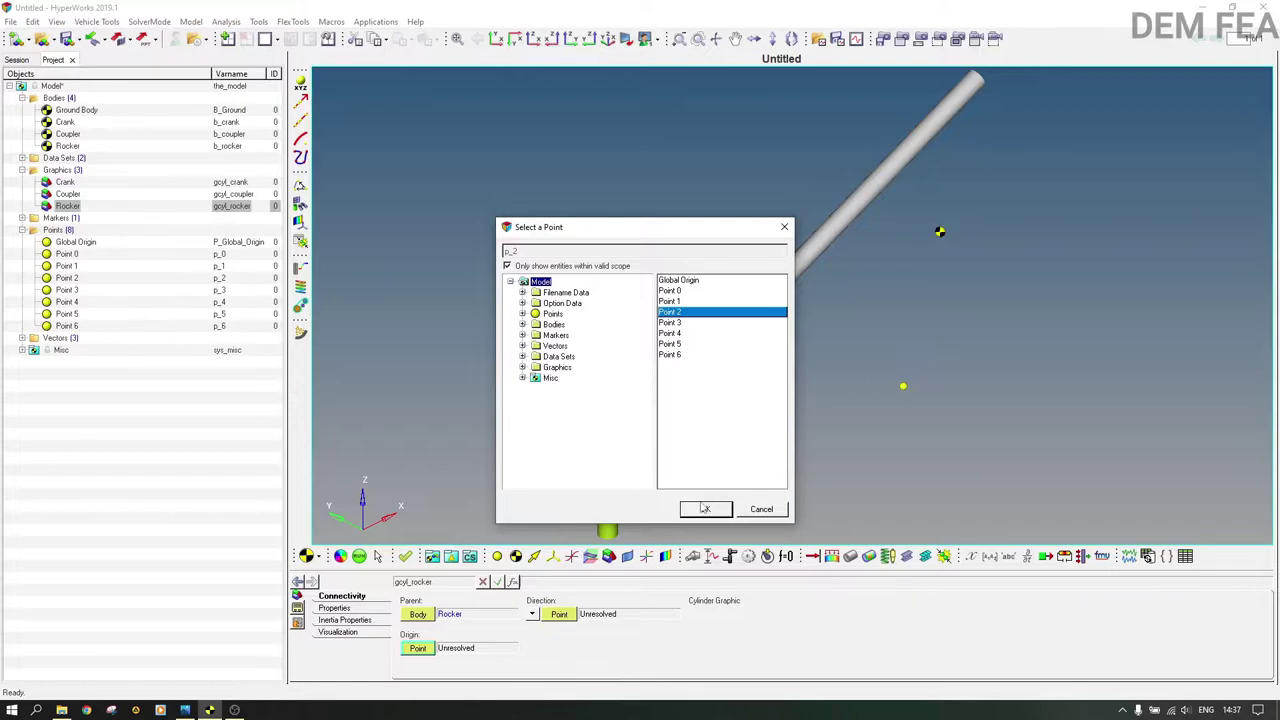
{"action": "left_click", "coordinate": [704, 510]}
{"action": "left_click", "coordinate": [560, 613]}
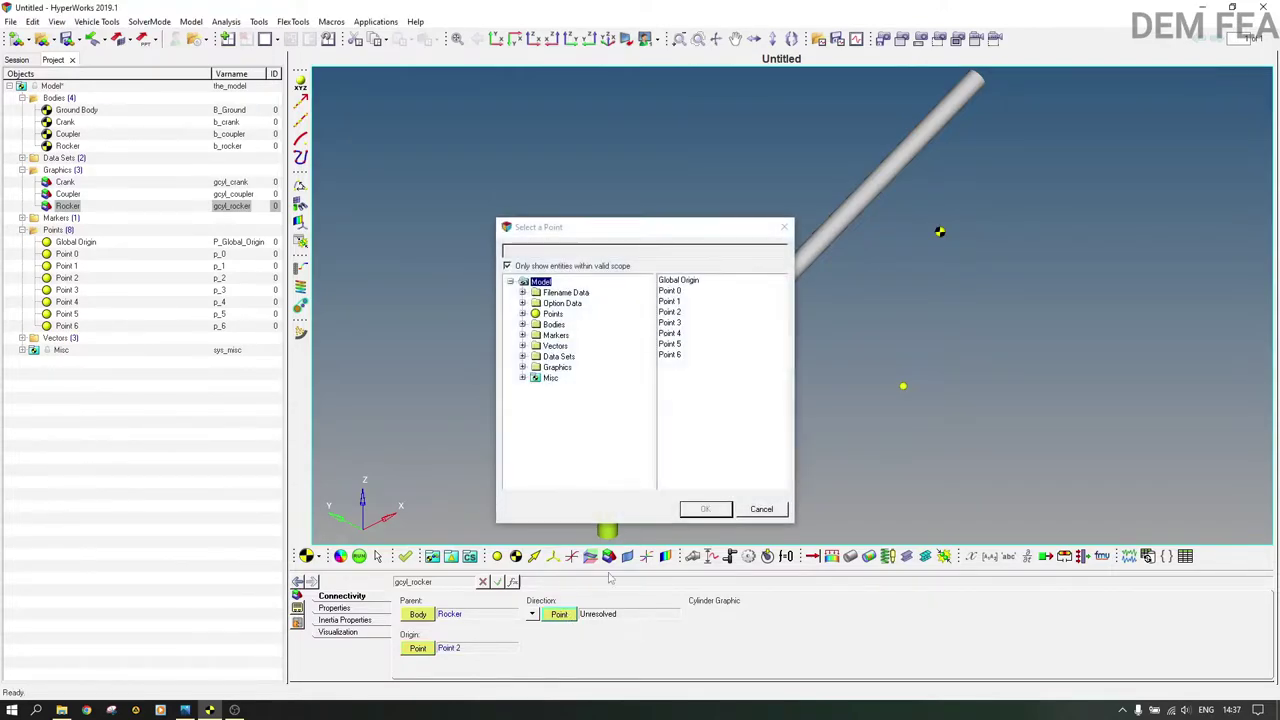
{"action": "left_click", "coordinate": [670, 323]}
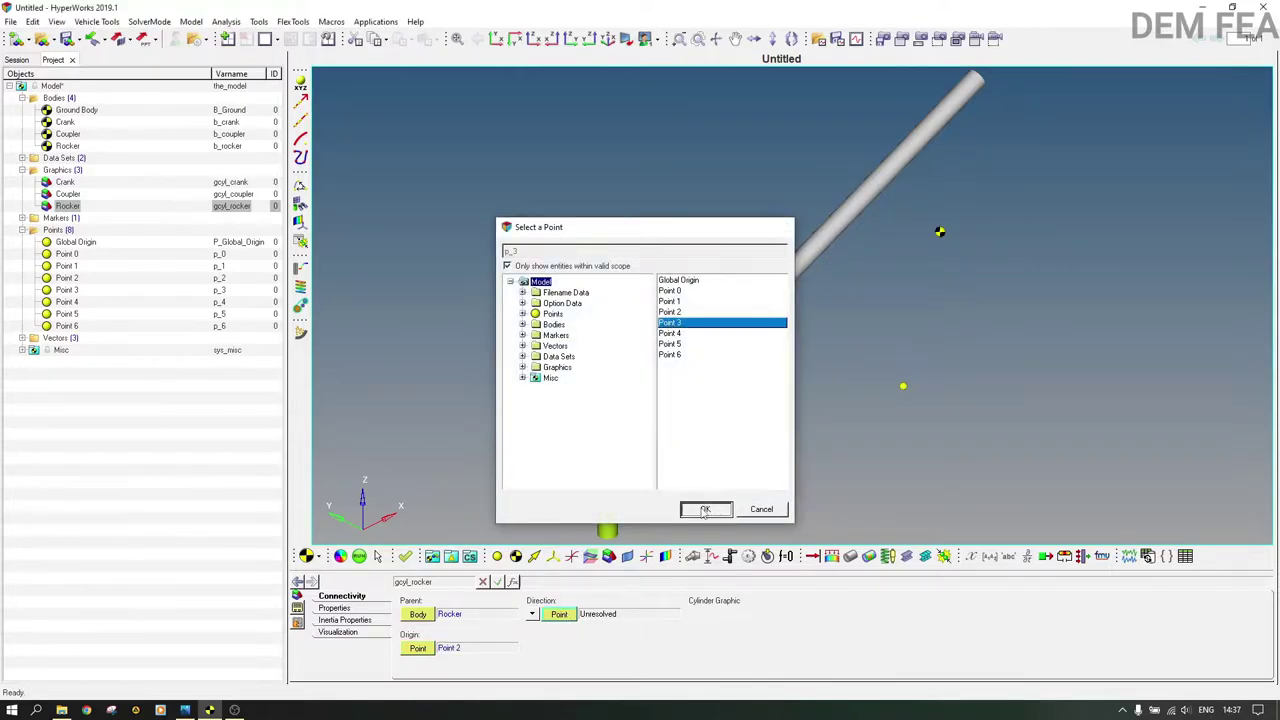
{"action": "left_click", "coordinate": [705, 510]}
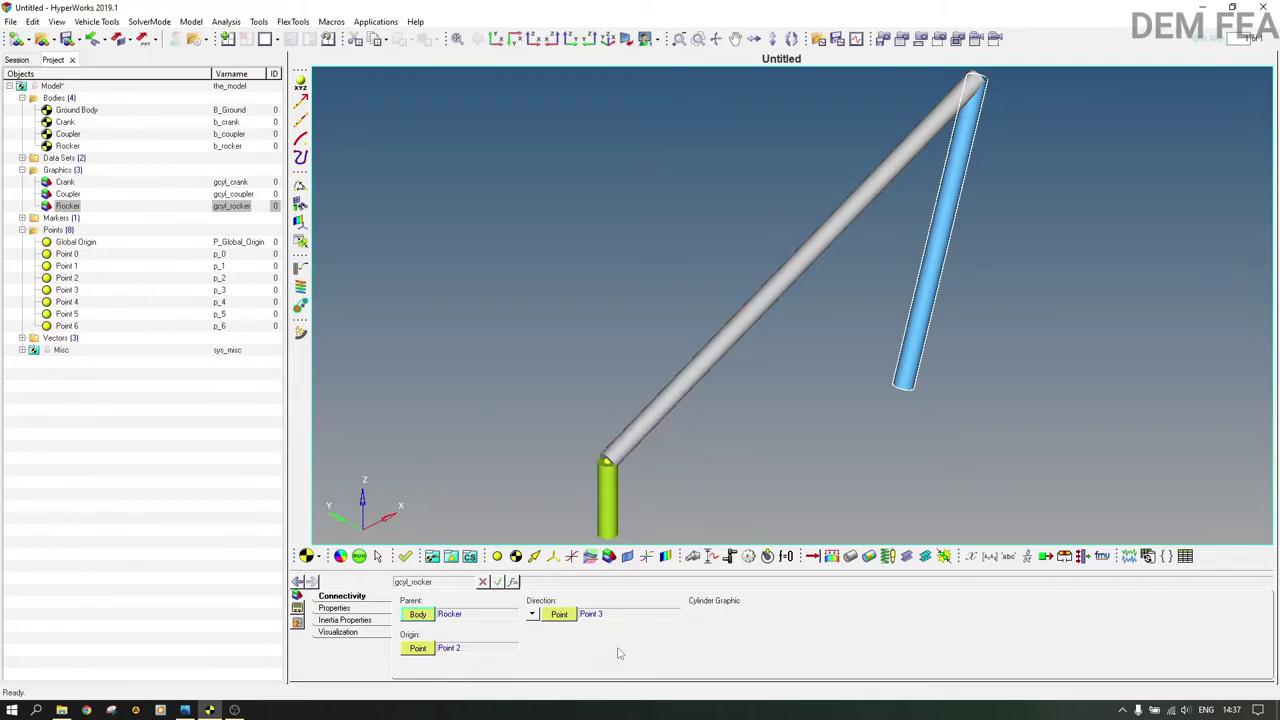
Save the model as a model file named Crank_rocker in the Cylinder folder.
{"action": "left_click", "coordinate": [10, 21]}
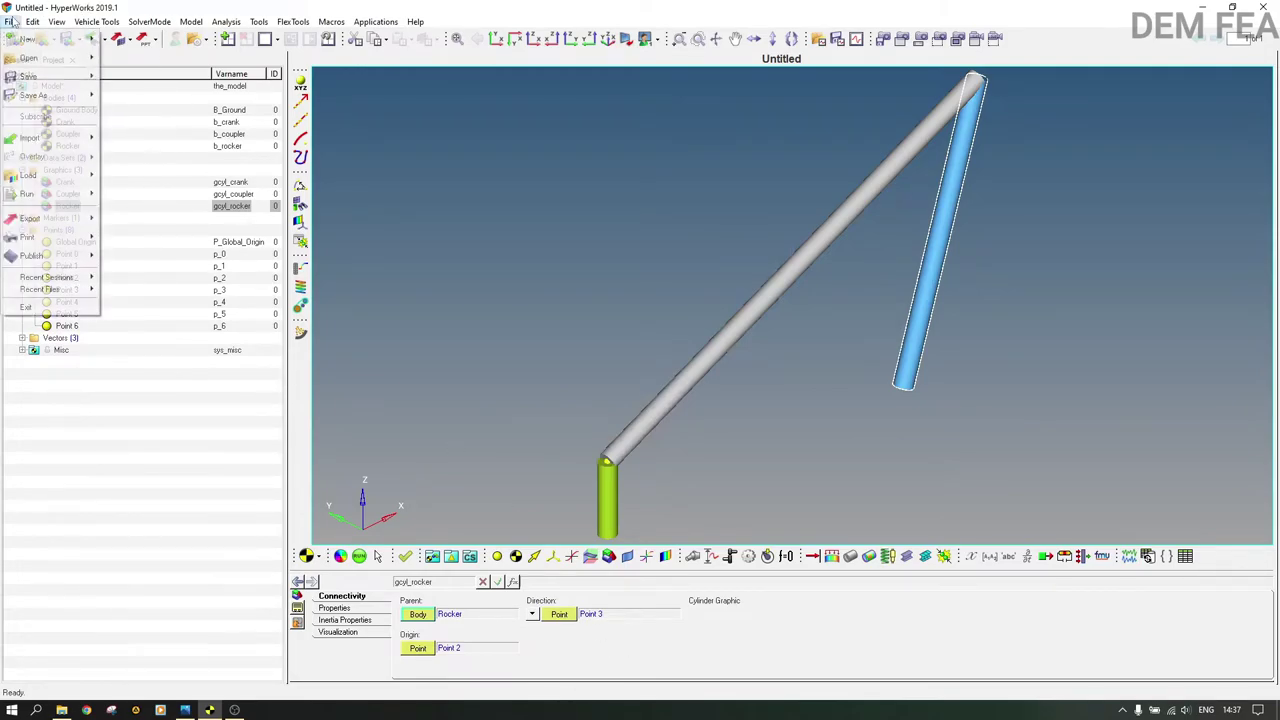
{"action": "mouse_move", "coordinate": [56, 86]}
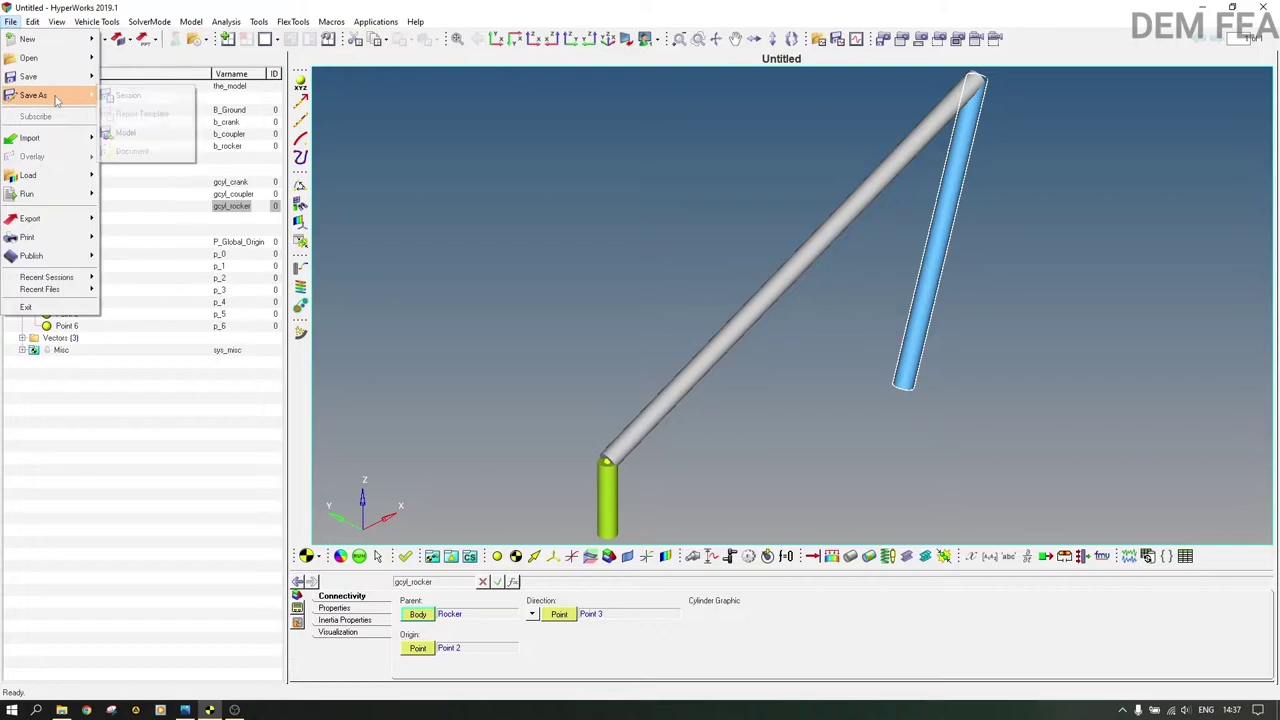
{"action": "left_click", "coordinate": [125, 113]}
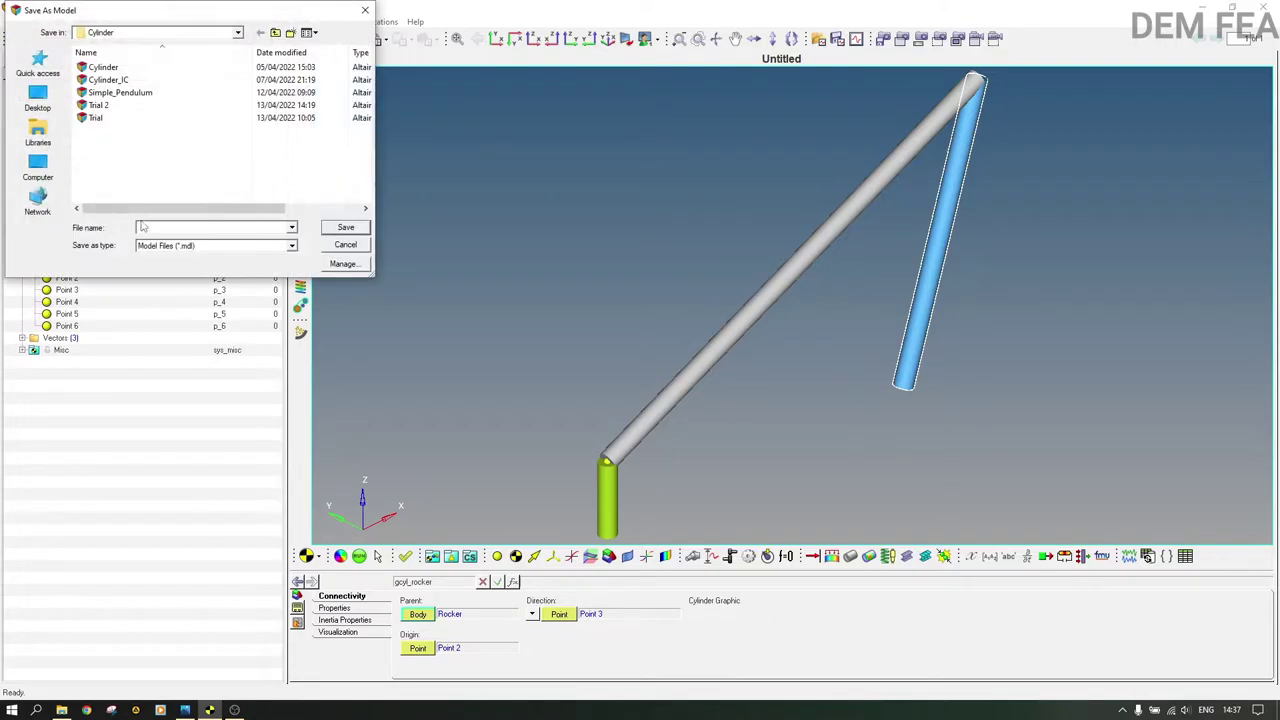
{"action": "type", "text": "Crank_rocker"}
{"action": "left_click", "coordinate": [345, 227]}
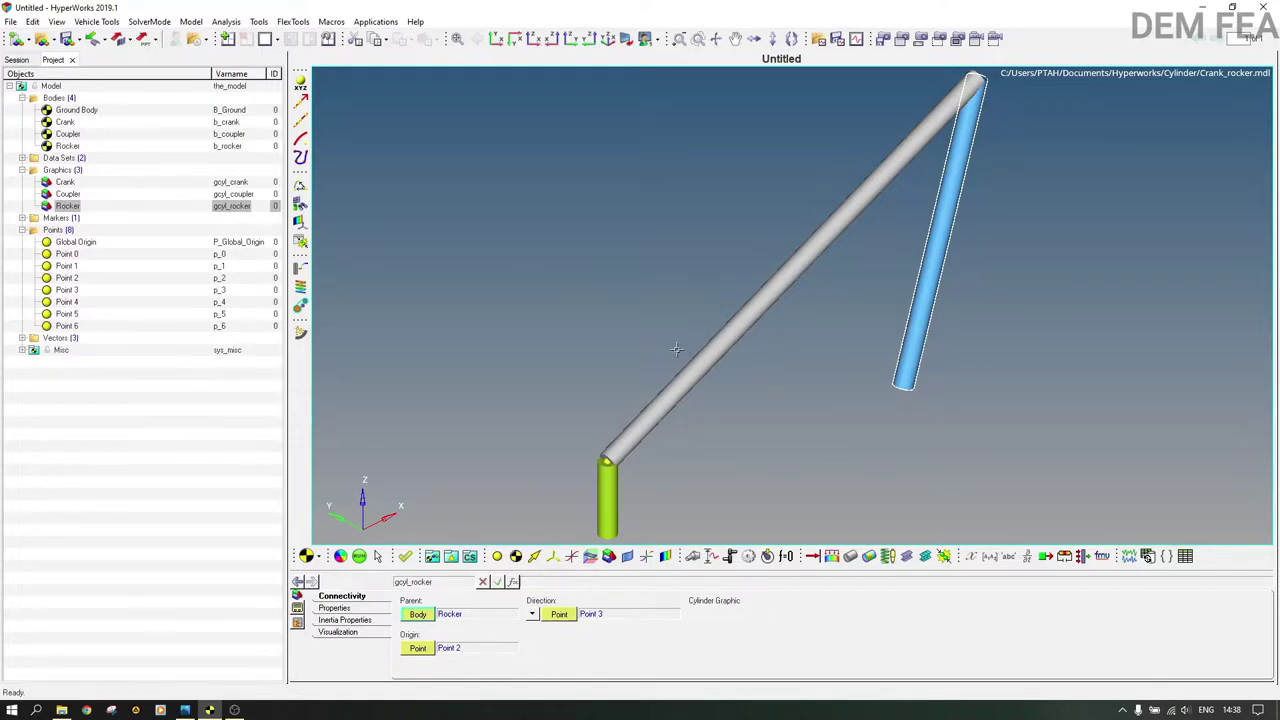
Run a model check, review the degrees-of-freedom summary, and close the check results and message log.
{"action": "left_click", "coordinate": [258, 21]}
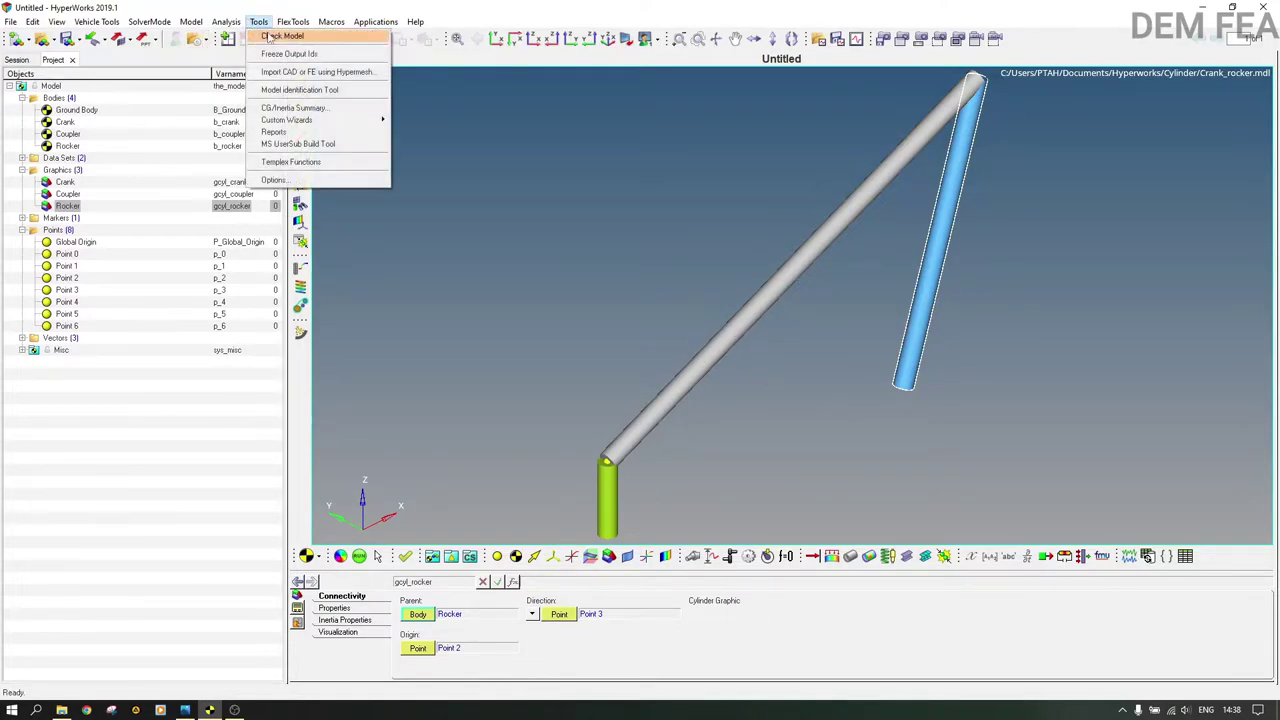
{"action": "left_click", "coordinate": [270, 37]}
{"action": "left_click", "coordinate": [499, 263]}
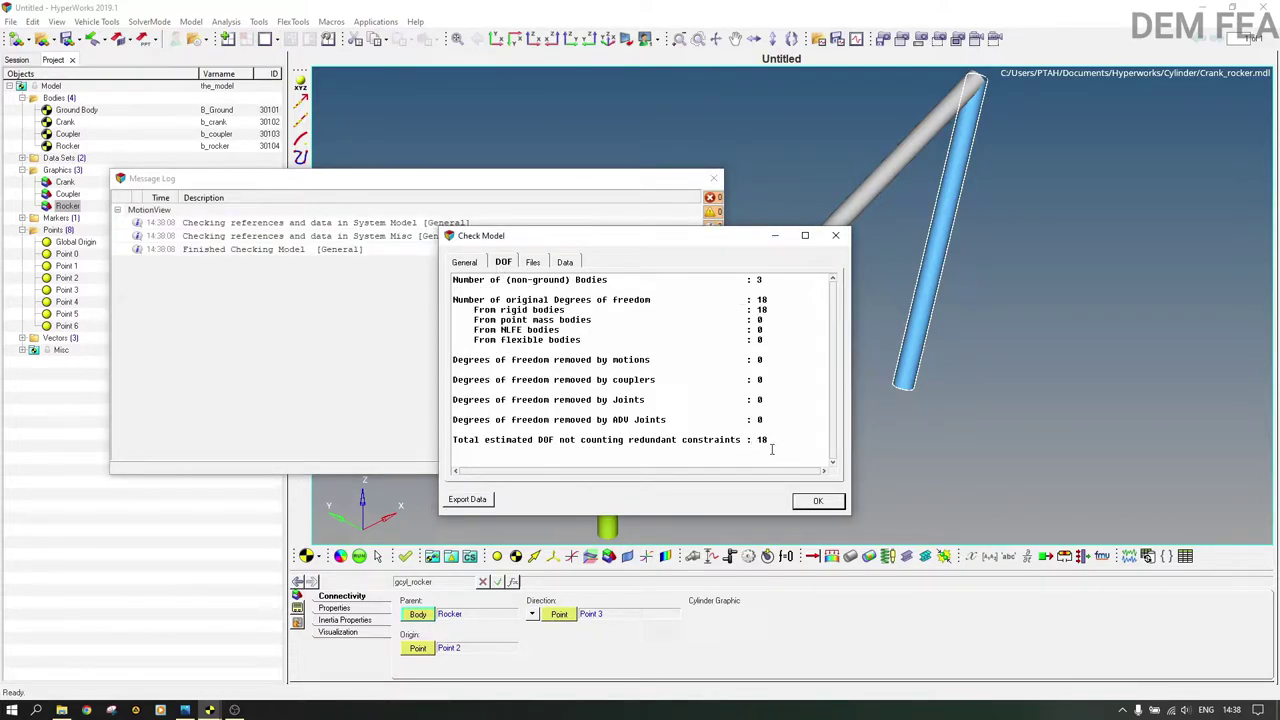
{"action": "left_click", "coordinate": [836, 235]}
{"action": "left_click", "coordinate": [713, 179]}
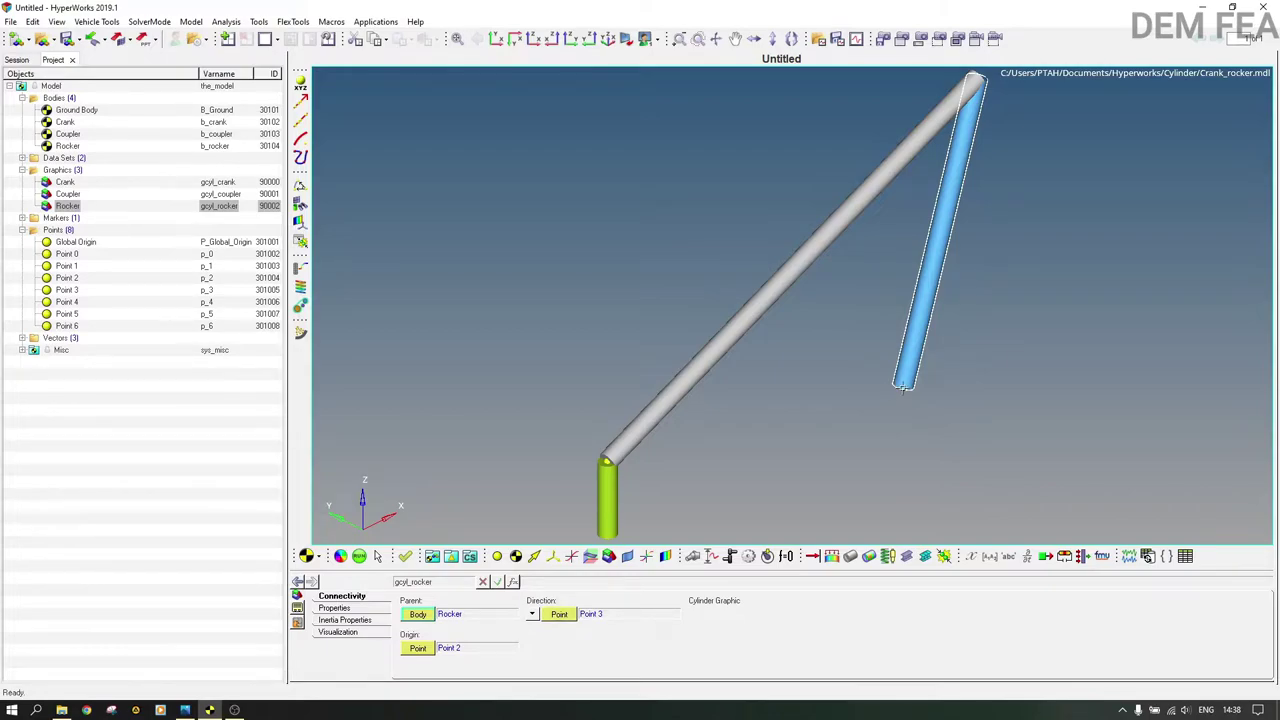
Add four single ball joints with the default labels Joint 0 to Joint 3, and close the joint creation dialog.
{"action": "left_click", "coordinate": [692, 556]}
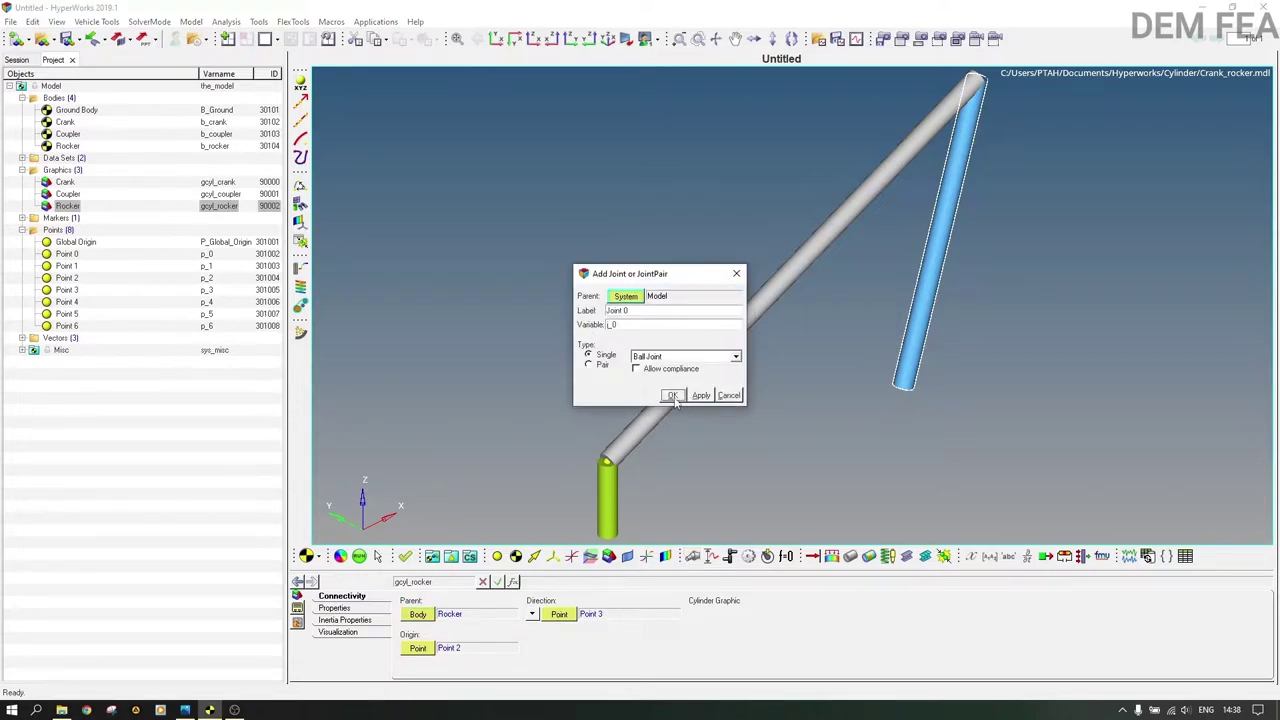
{"action": "left_click", "coordinate": [702, 396]}
{"action": "left_click", "coordinate": [705, 398]}
{"action": "left_click", "coordinate": [705, 398]}
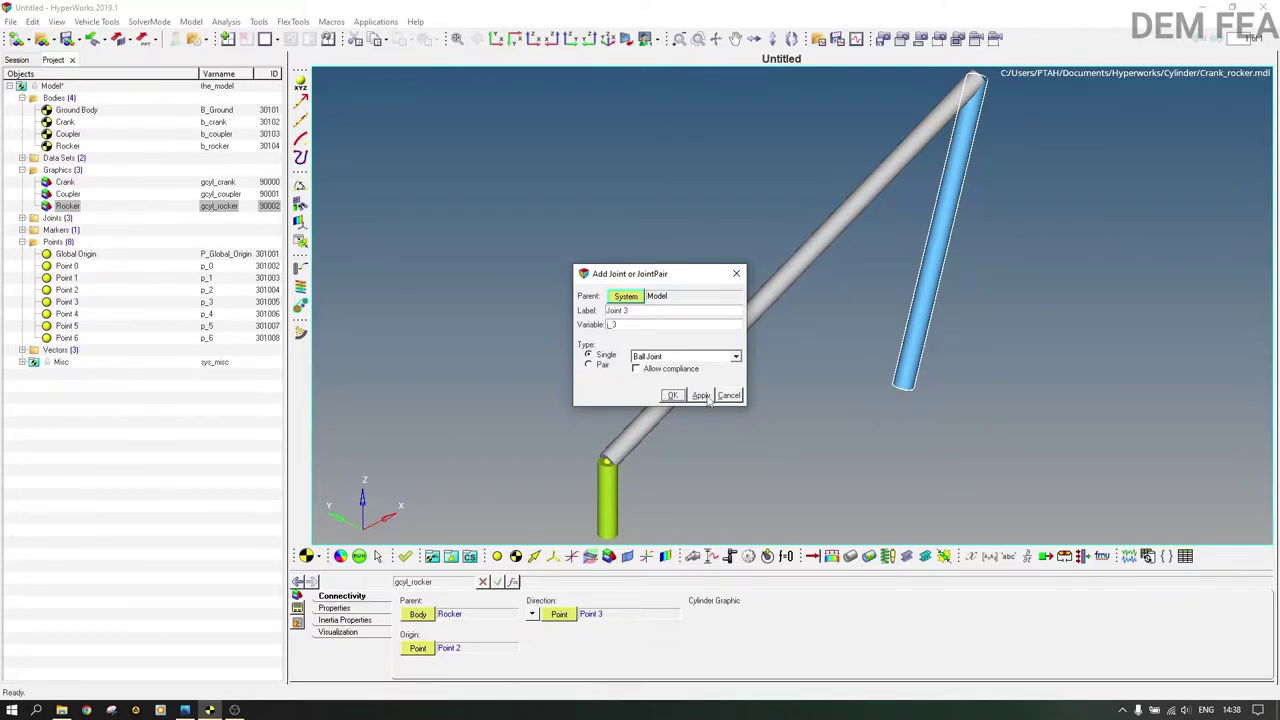
{"action": "left_click", "coordinate": [702, 396]}
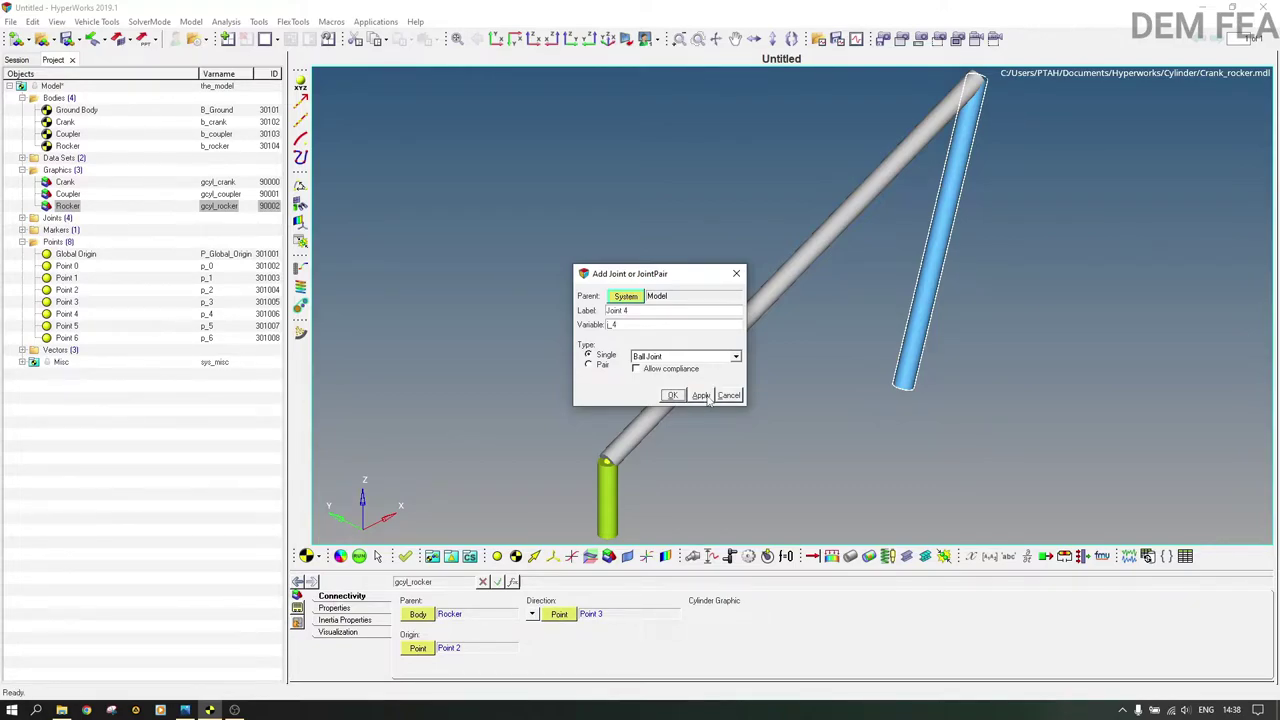
{"action": "left_click", "coordinate": [736, 273]}
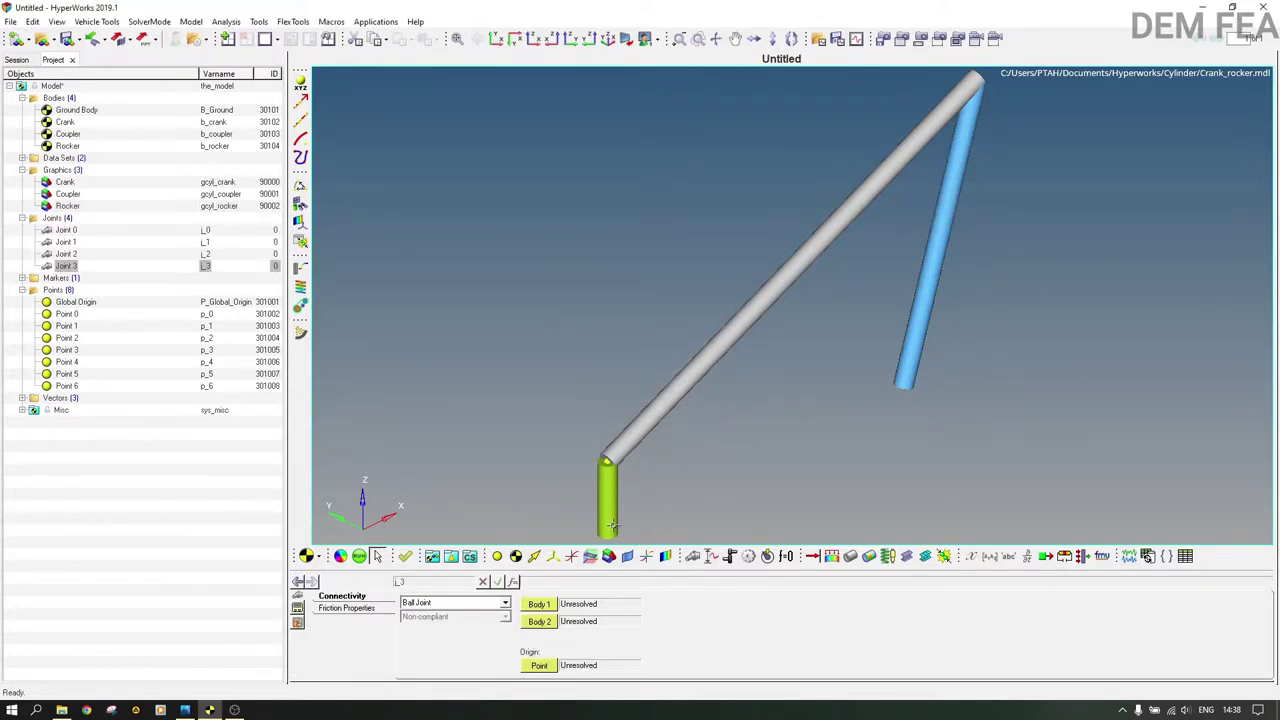
Change Joint 0 to a revolute joint connecting Ground Body as Body 1 and Crank as Body 2.
{"action": "left_click", "coordinate": [68, 231]}
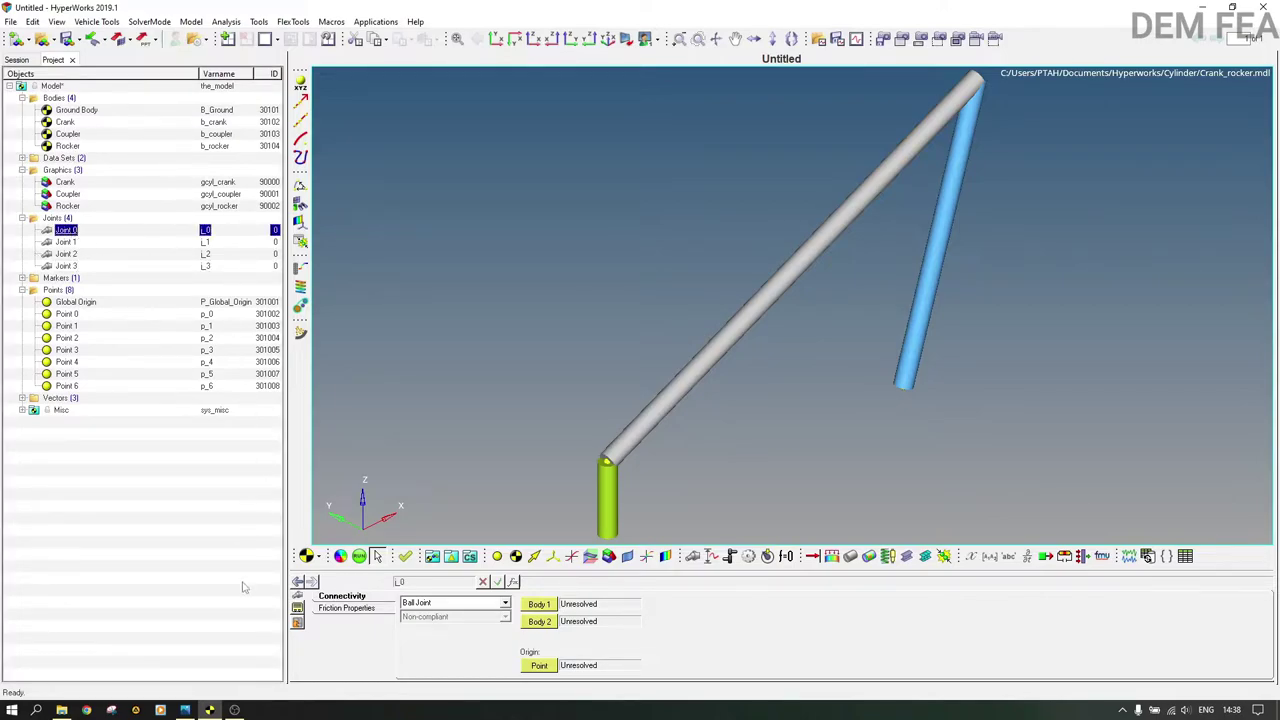
{"action": "left_click", "coordinate": [446, 607]}
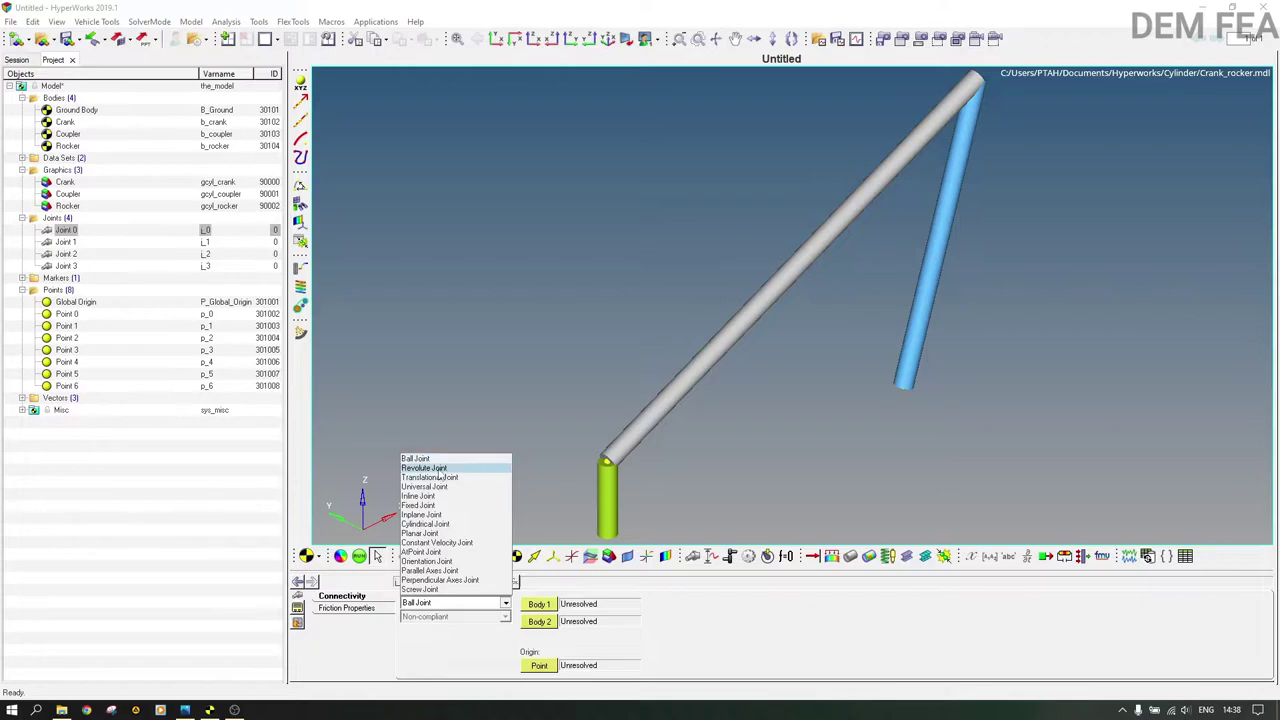
{"action": "left_click", "coordinate": [439, 469]}
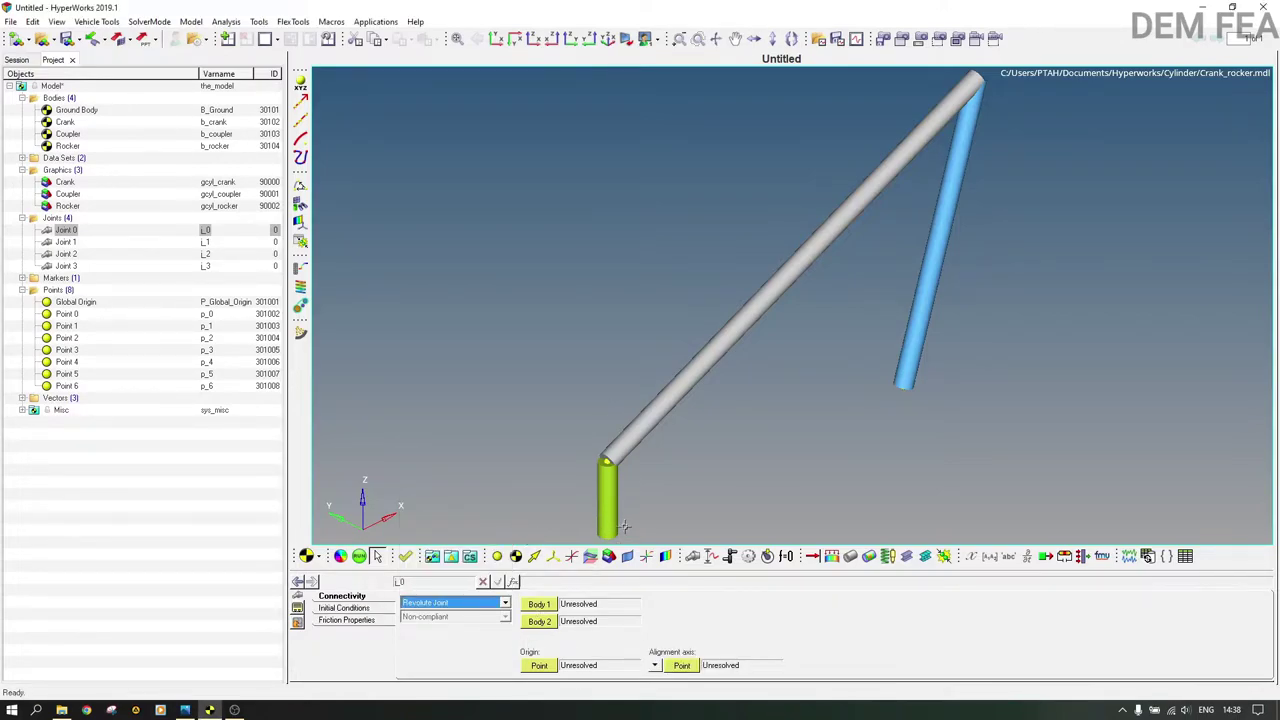
{"action": "double_click", "coordinate": [539, 604]}
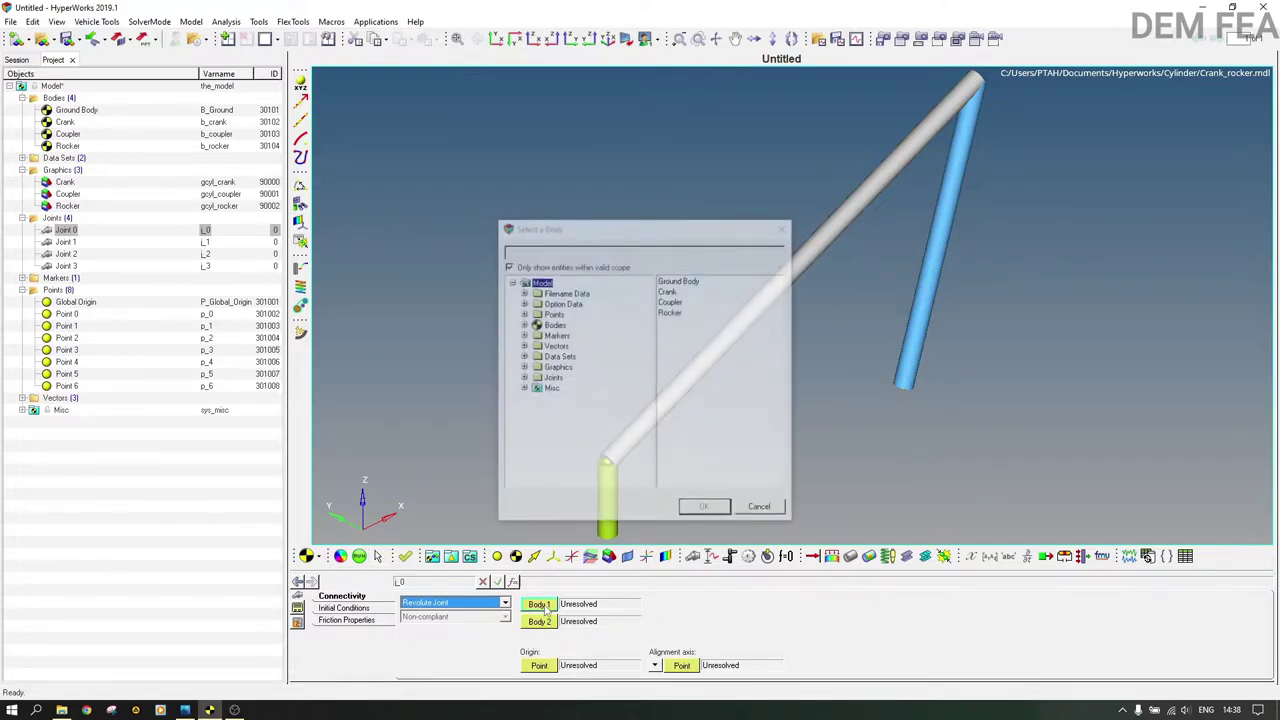
{"action": "left_click", "coordinate": [680, 280]}
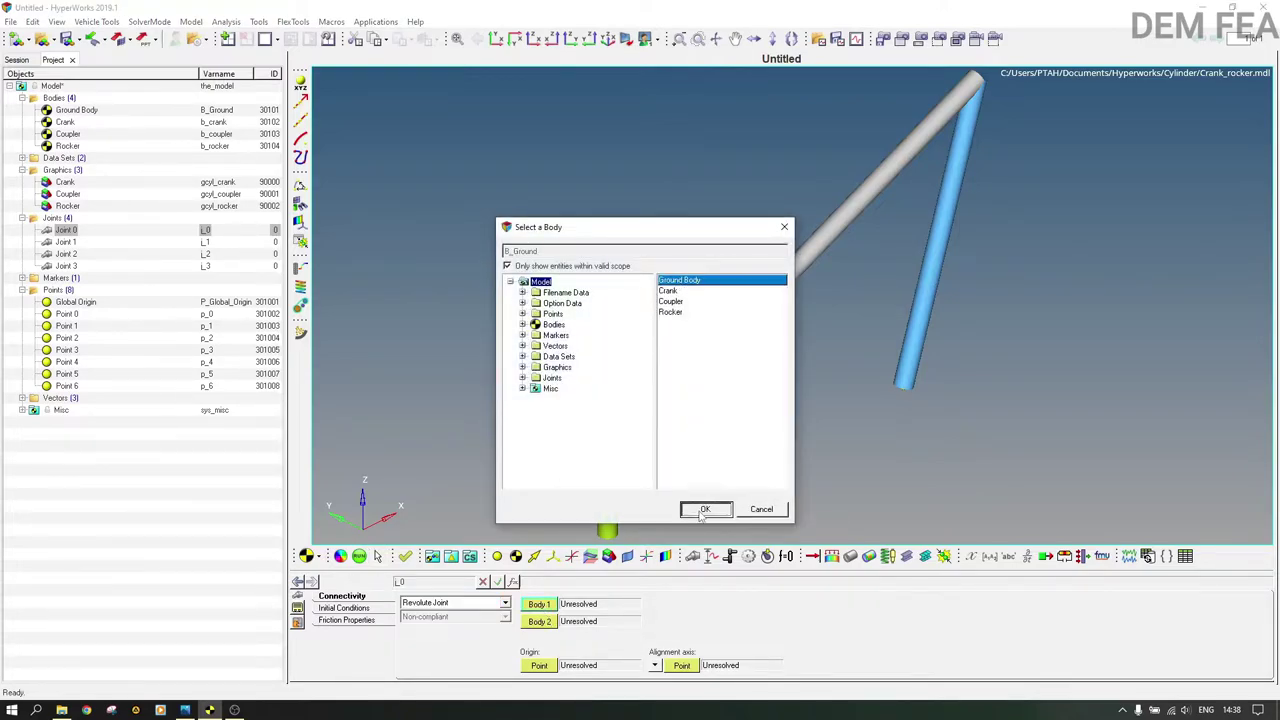
{"action": "left_click", "coordinate": [704, 509]}
{"action": "double_click", "coordinate": [539, 622]}
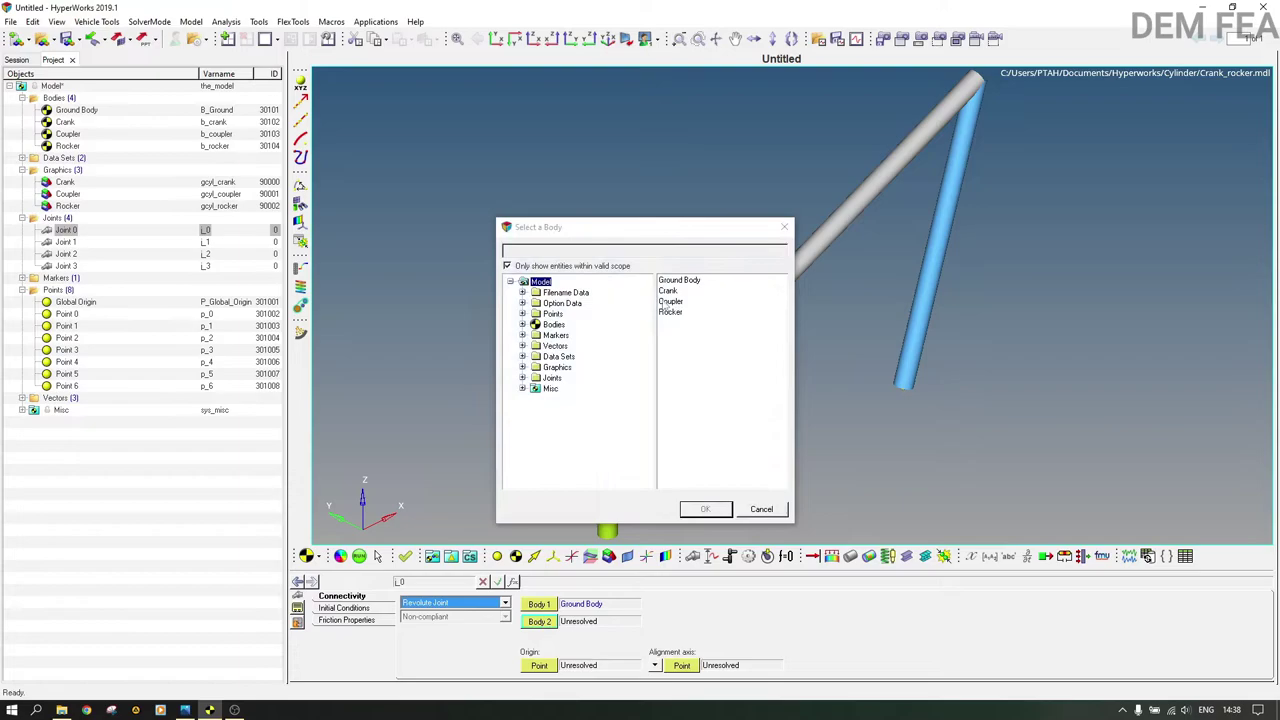
{"action": "left_click", "coordinate": [667, 291]}
{"action": "left_click", "coordinate": [704, 509]}
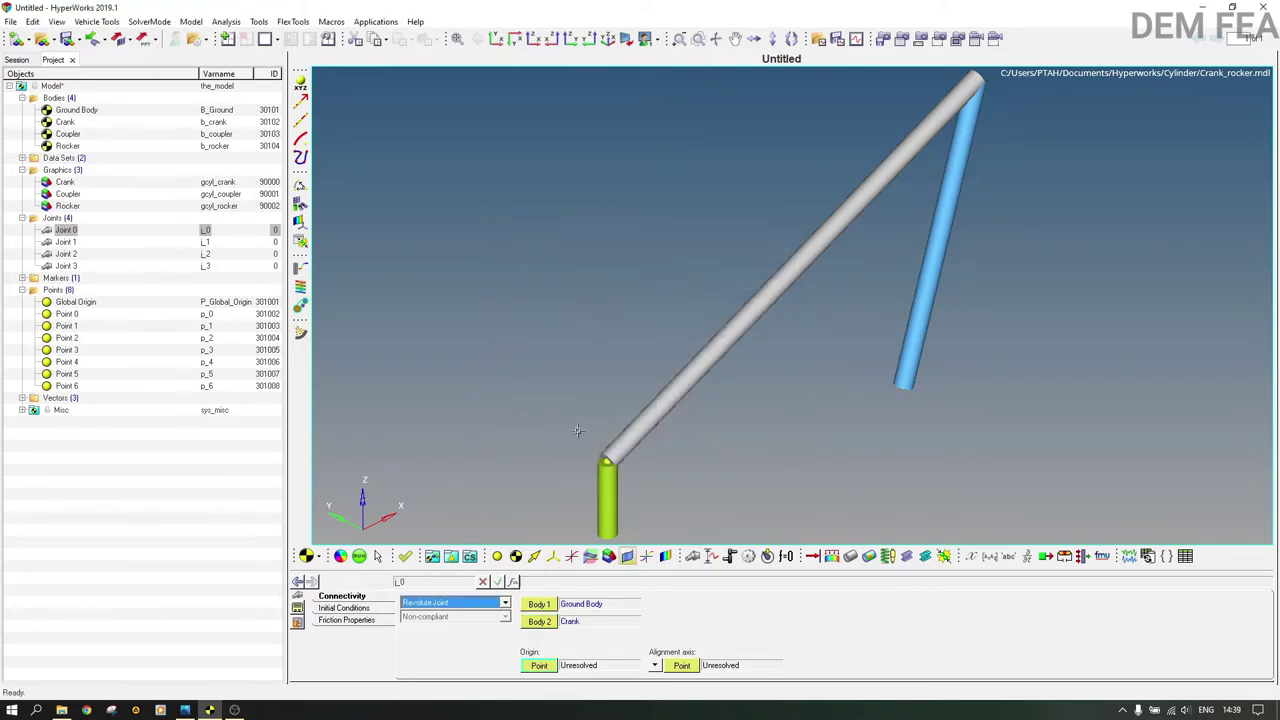
Place Joint 0's origin at Point 0 and align its axis with the Global Y vector.
{"action": "double_click", "coordinate": [545, 666]}
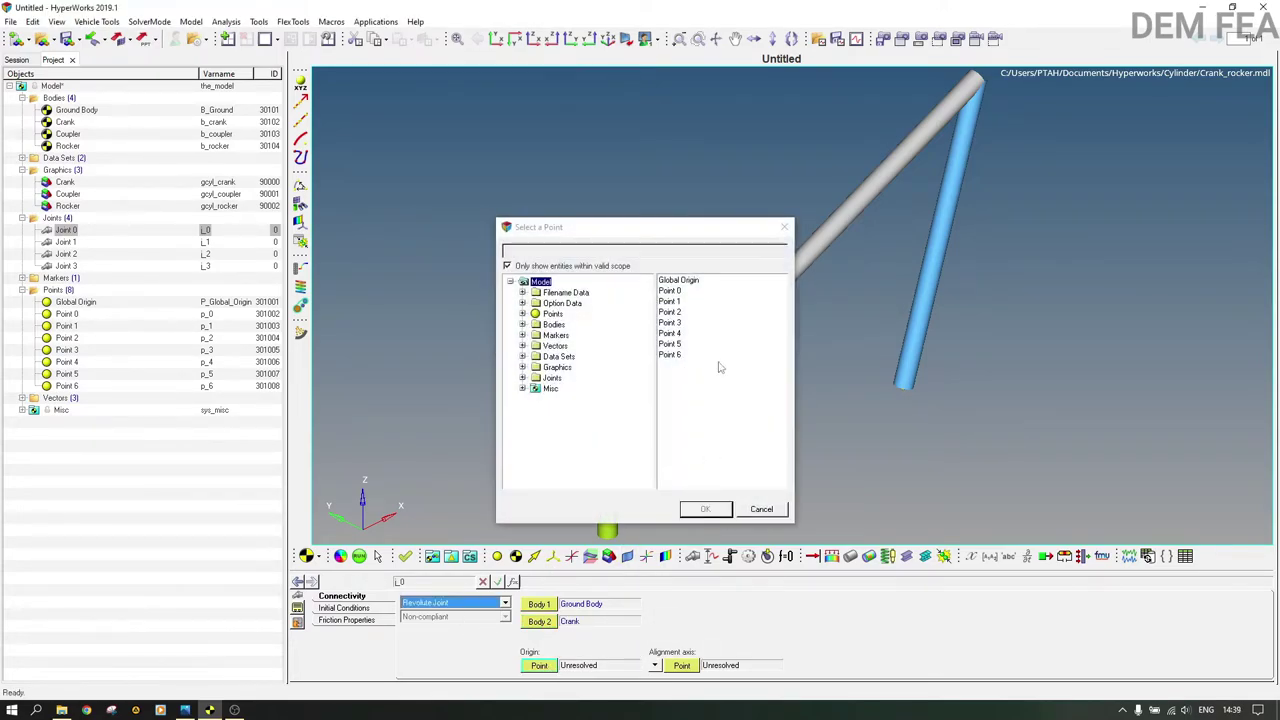
{"action": "left_click", "coordinate": [682, 295]}
{"action": "left_click", "coordinate": [714, 506]}
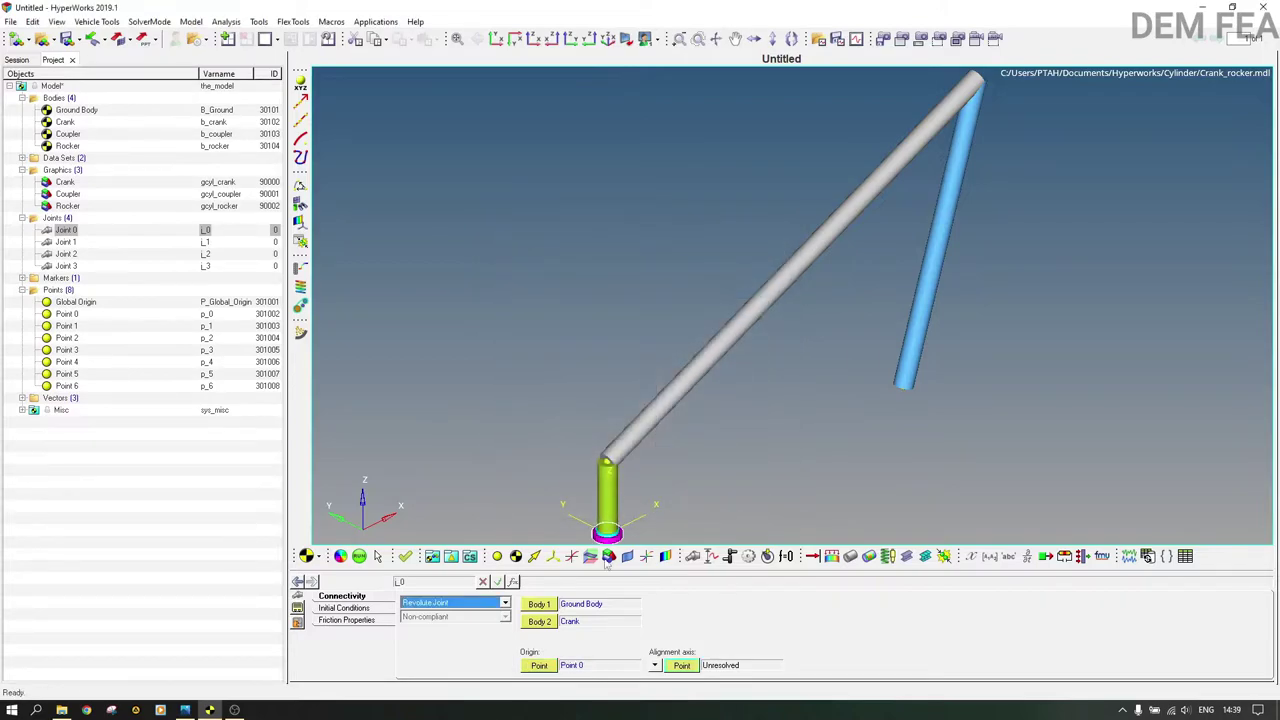
{"action": "left_click", "coordinate": [655, 665]}
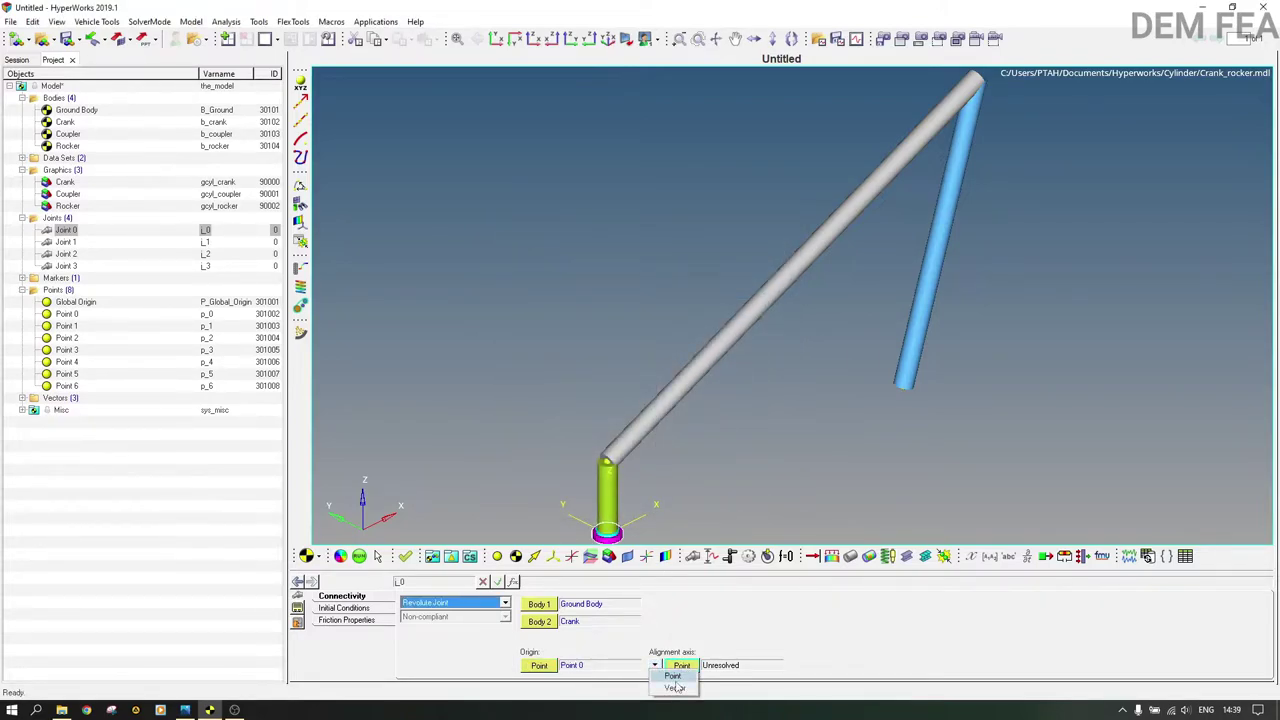
{"action": "left_click", "coordinate": [675, 688]}
{"action": "double_click", "coordinate": [697, 670]}
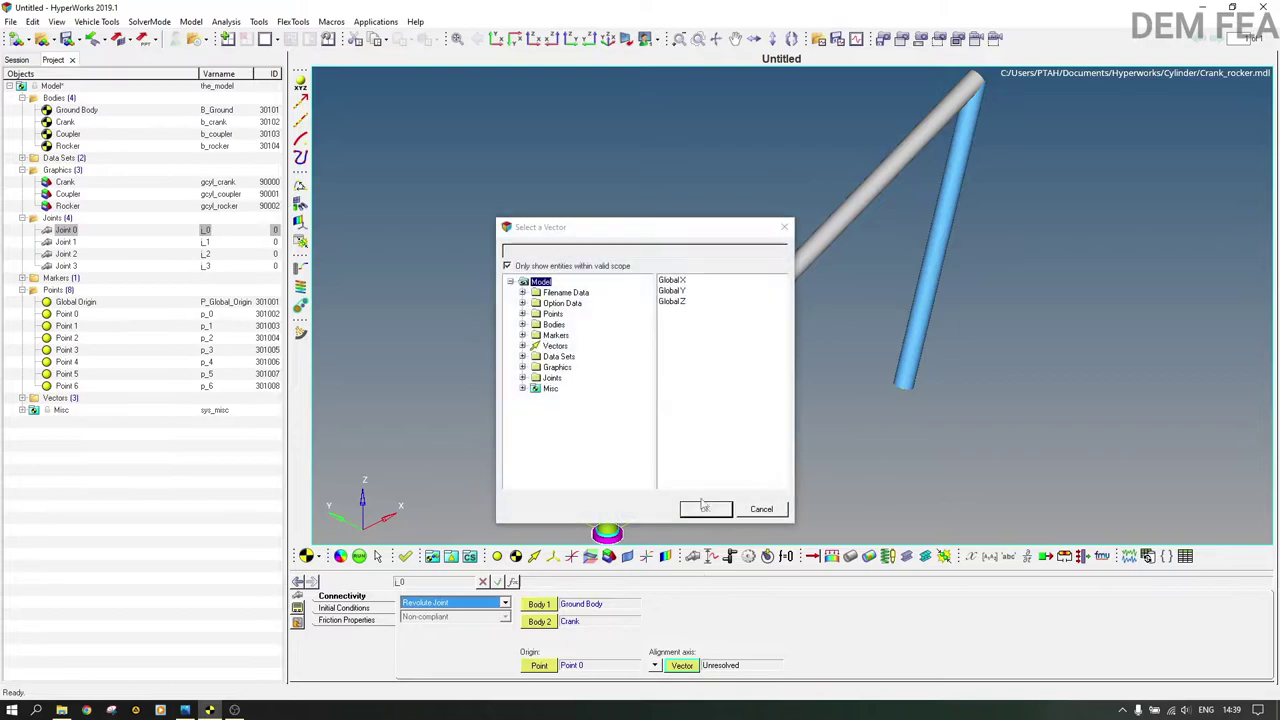
{"action": "left_click", "coordinate": [675, 291]}
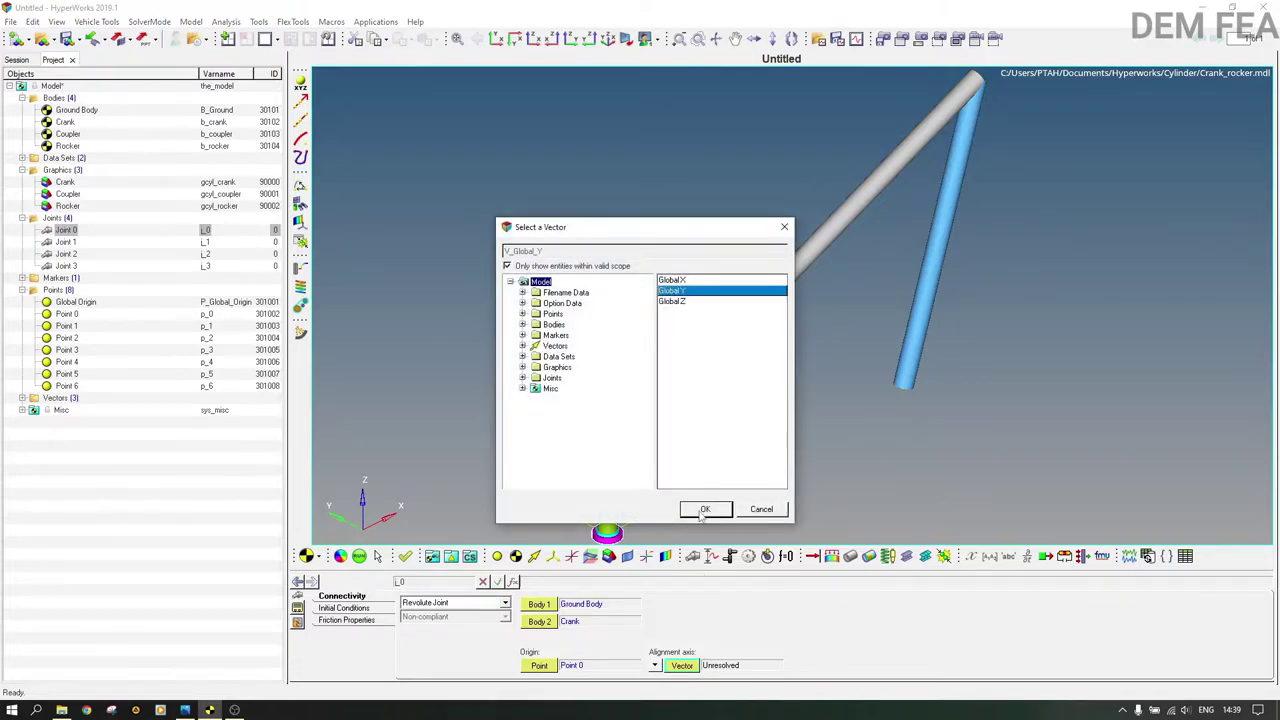
{"action": "left_click", "coordinate": [703, 511]}
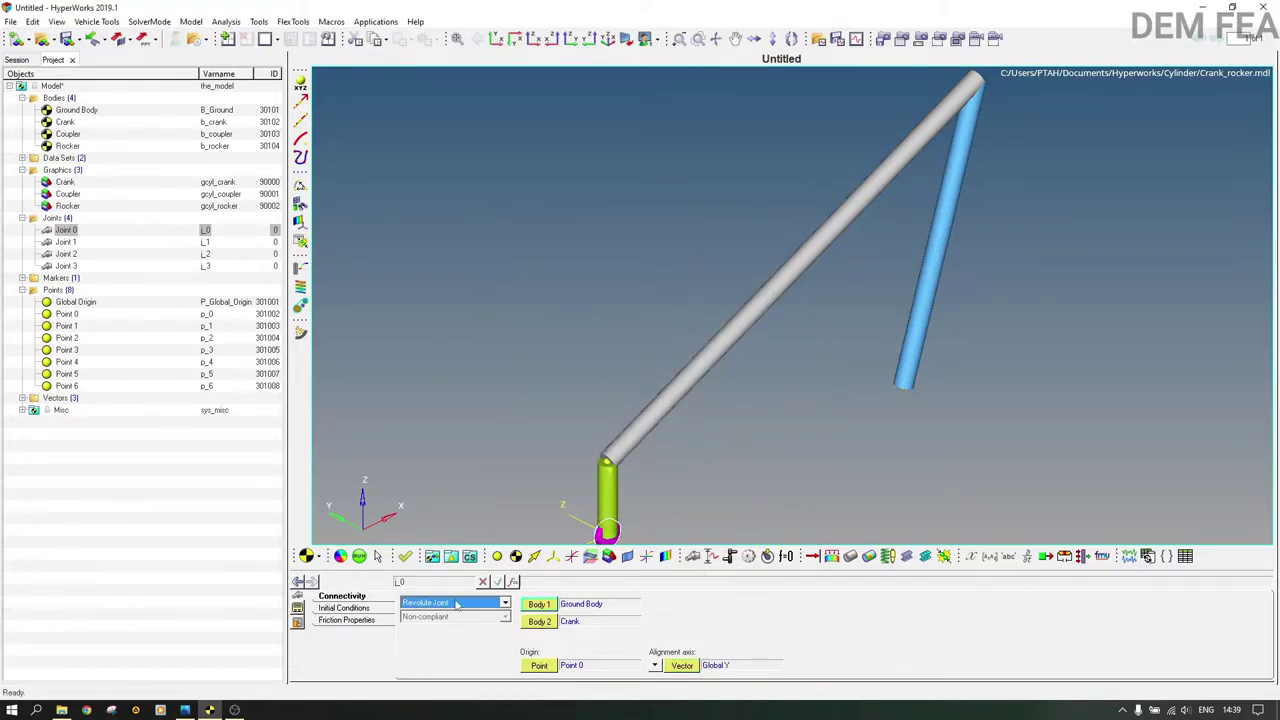
Change Joint 1 to a revolute joint connecting Crank as Body 1 and Coupler as Body 2.
{"action": "left_click", "coordinate": [65, 242]}
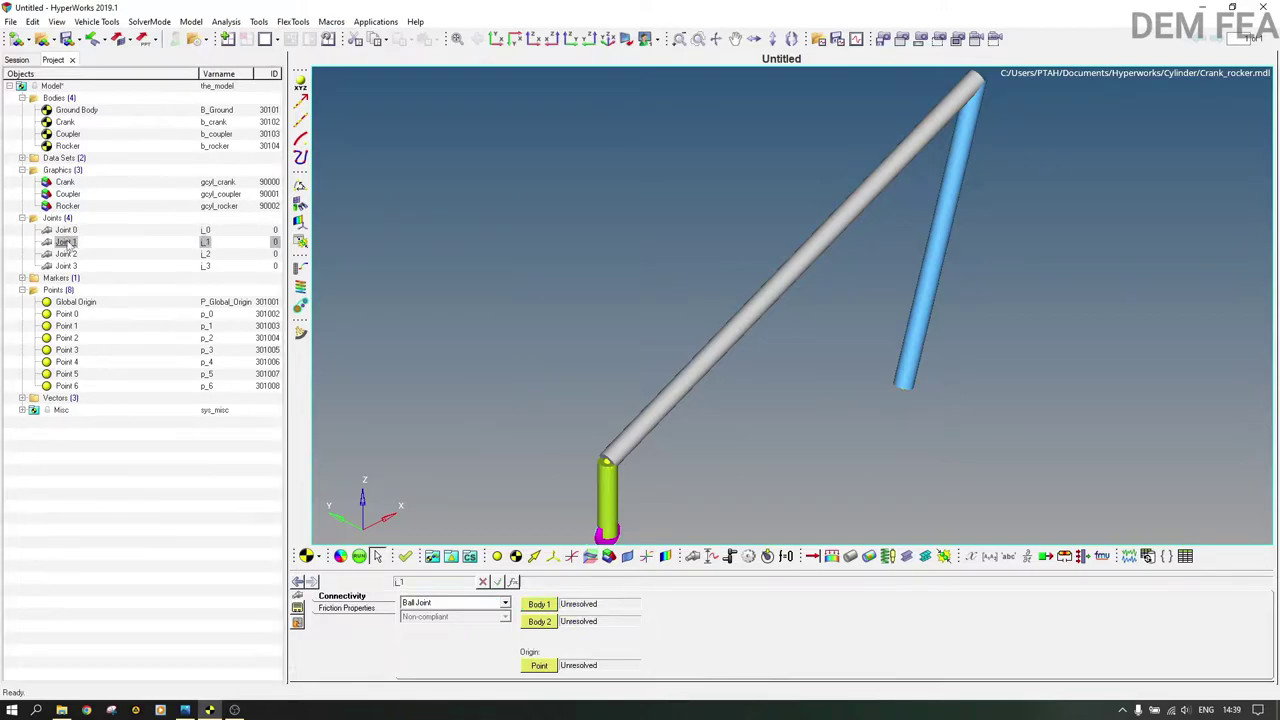
{"action": "left_click", "coordinate": [445, 603]}
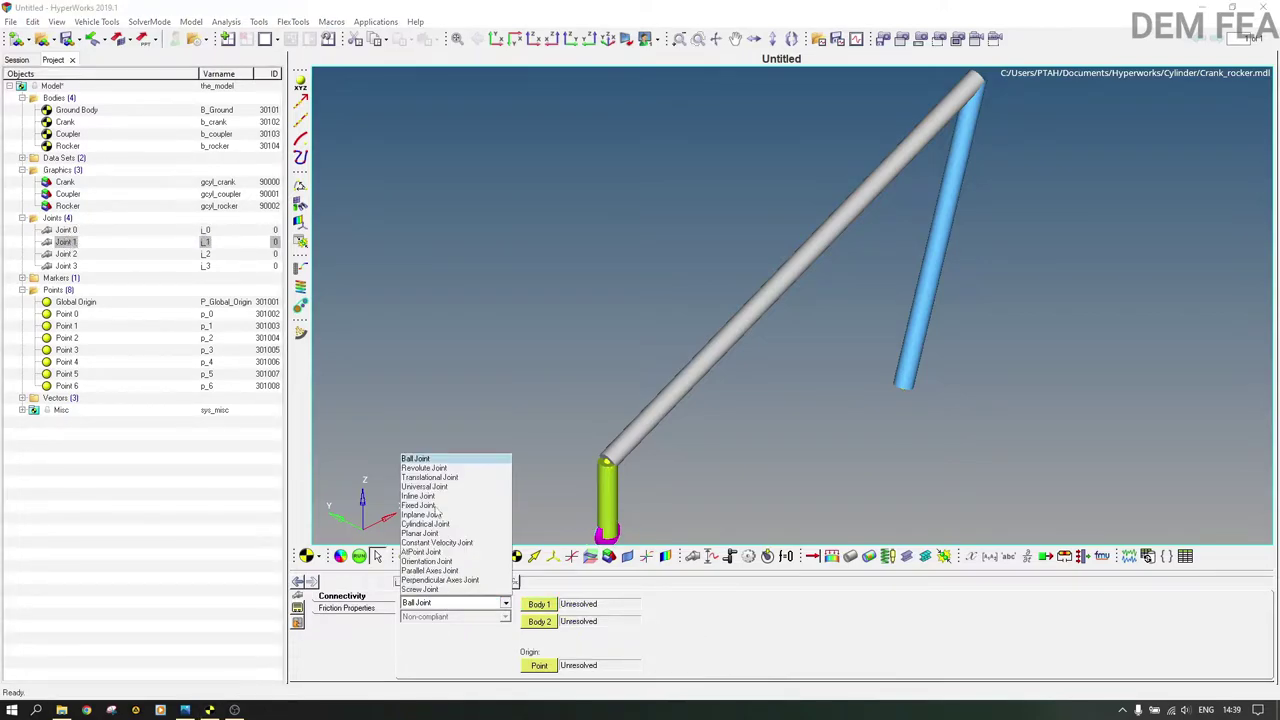
{"action": "left_click", "coordinate": [442, 468]}
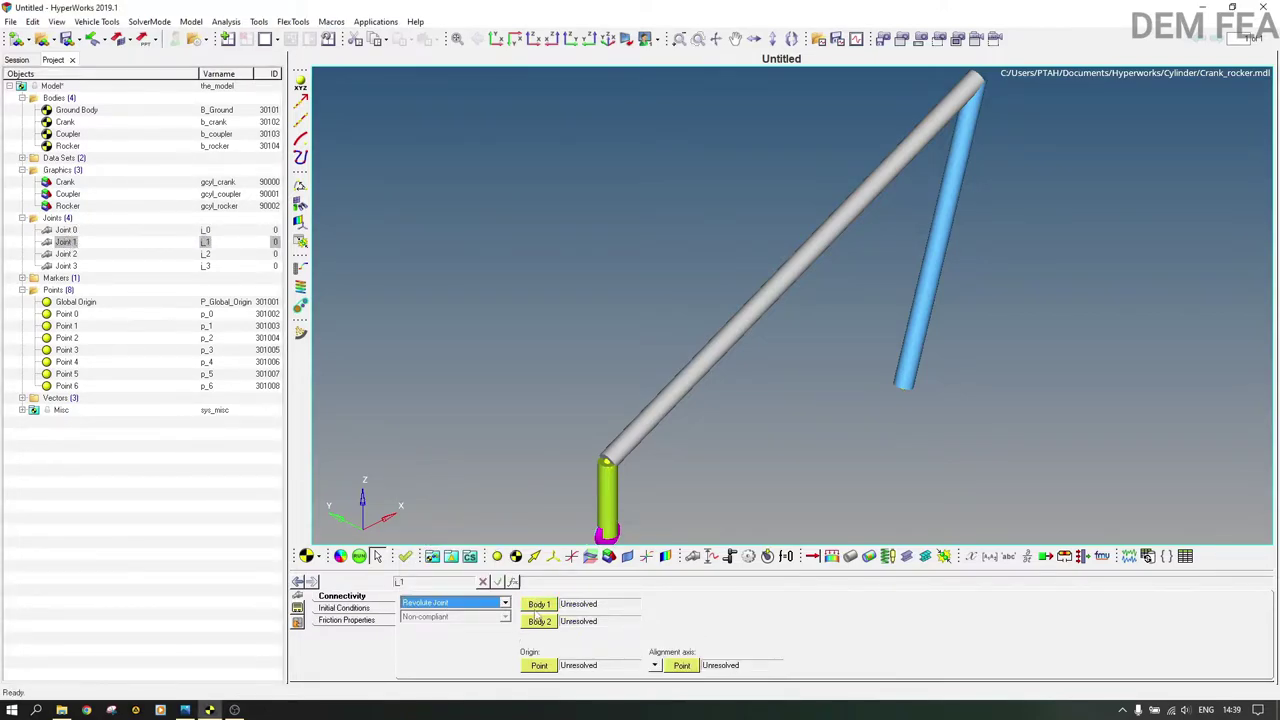
{"action": "double_click", "coordinate": [543, 606]}
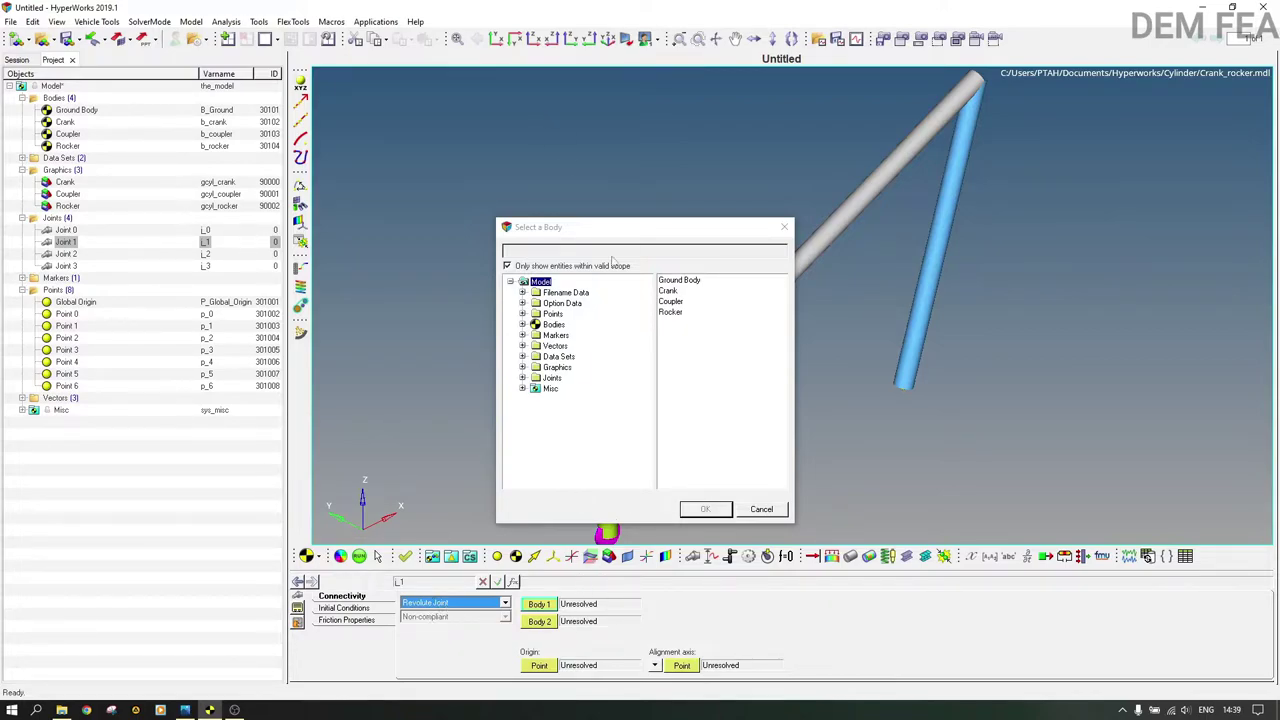
{"action": "left_click", "coordinate": [665, 291]}
{"action": "left_click_drag", "start_coordinate": [665, 235], "coordinate": [1041, 301]}
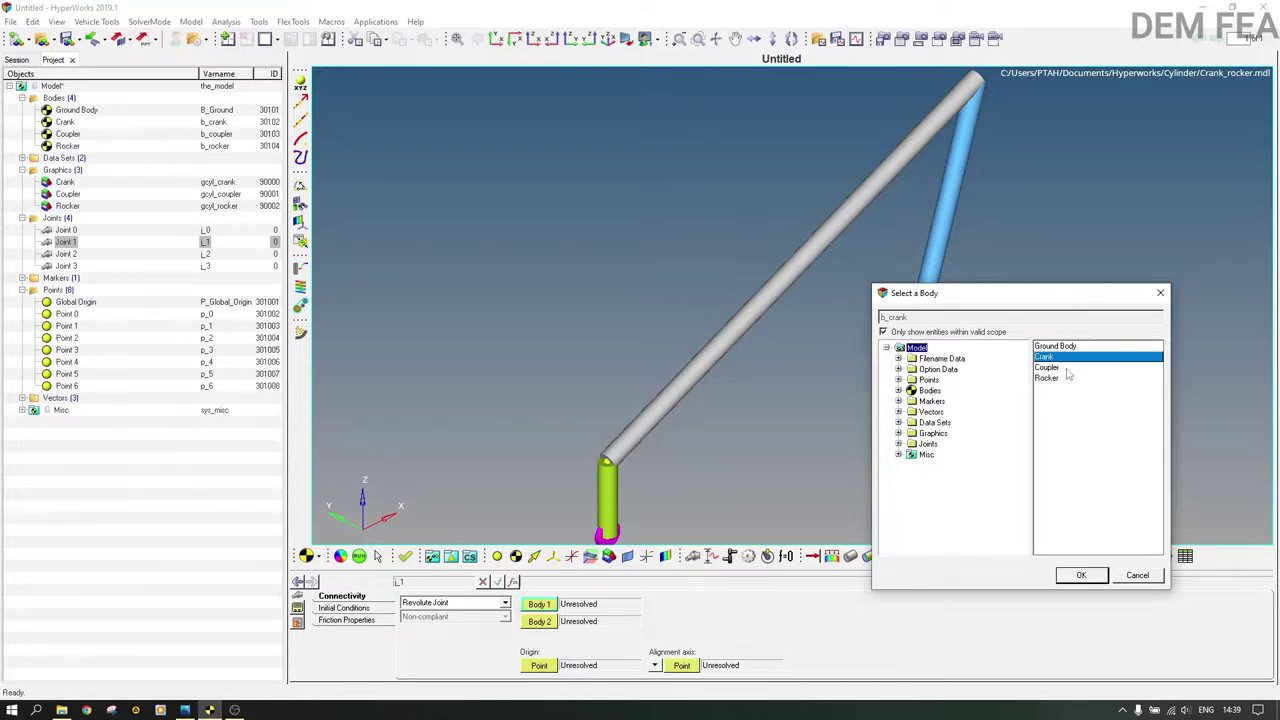
{"action": "left_click", "coordinate": [1073, 576]}
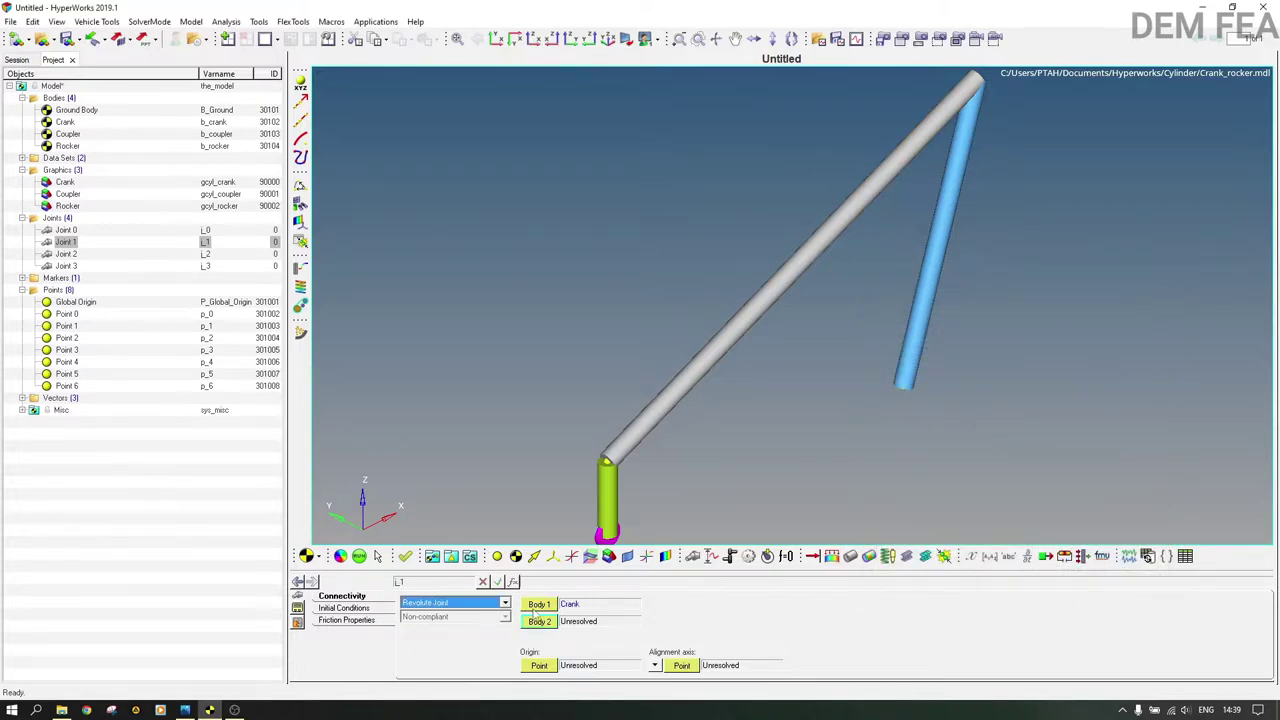
{"action": "left_click", "coordinate": [539, 622]}
{"action": "left_click", "coordinate": [1050, 368]}
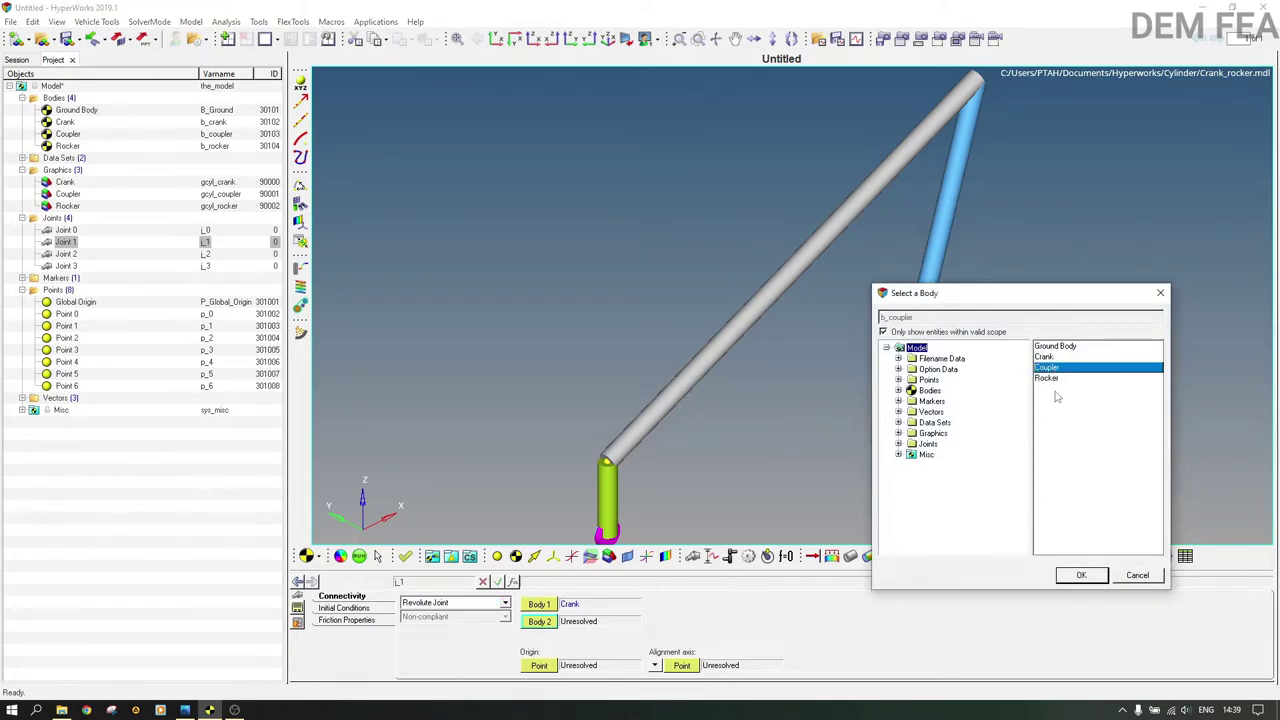
Place Joint 1's origin at Point 1 and align its axis with the Global Y vector.
{"action": "double_click", "coordinate": [530, 667]}
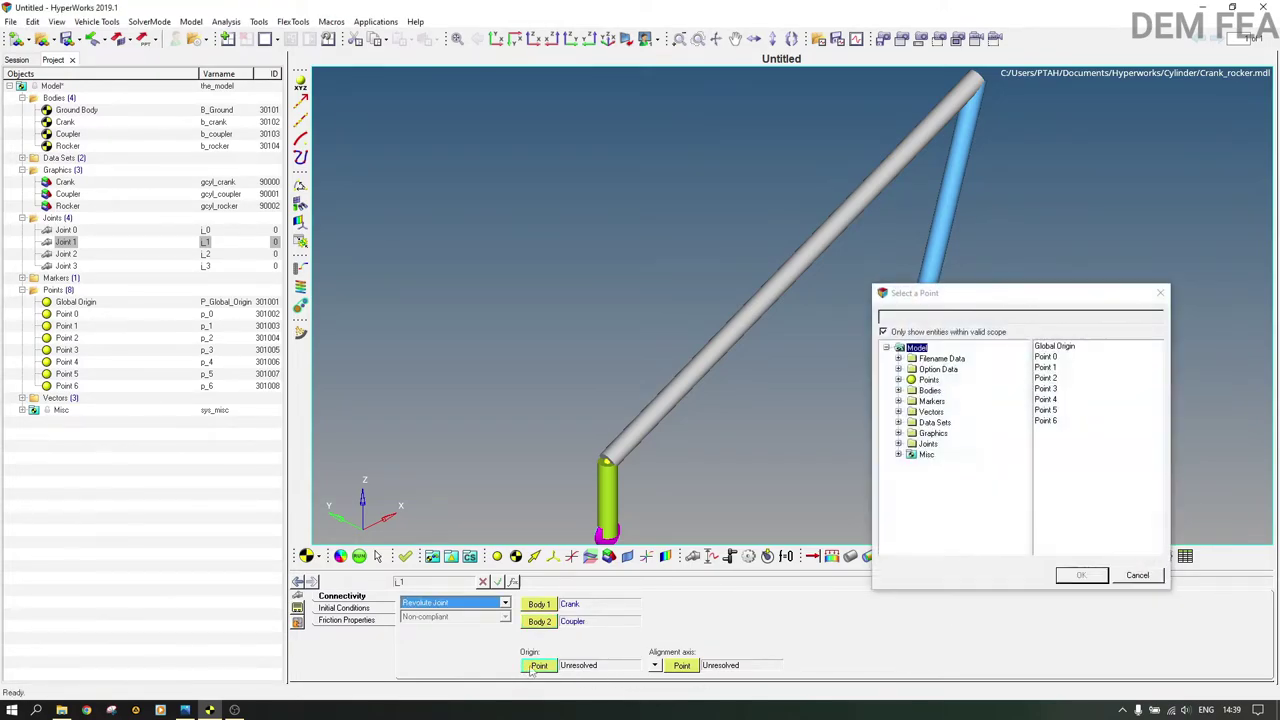
{"action": "left_click", "coordinate": [1050, 368]}
{"action": "left_click", "coordinate": [1074, 575]}
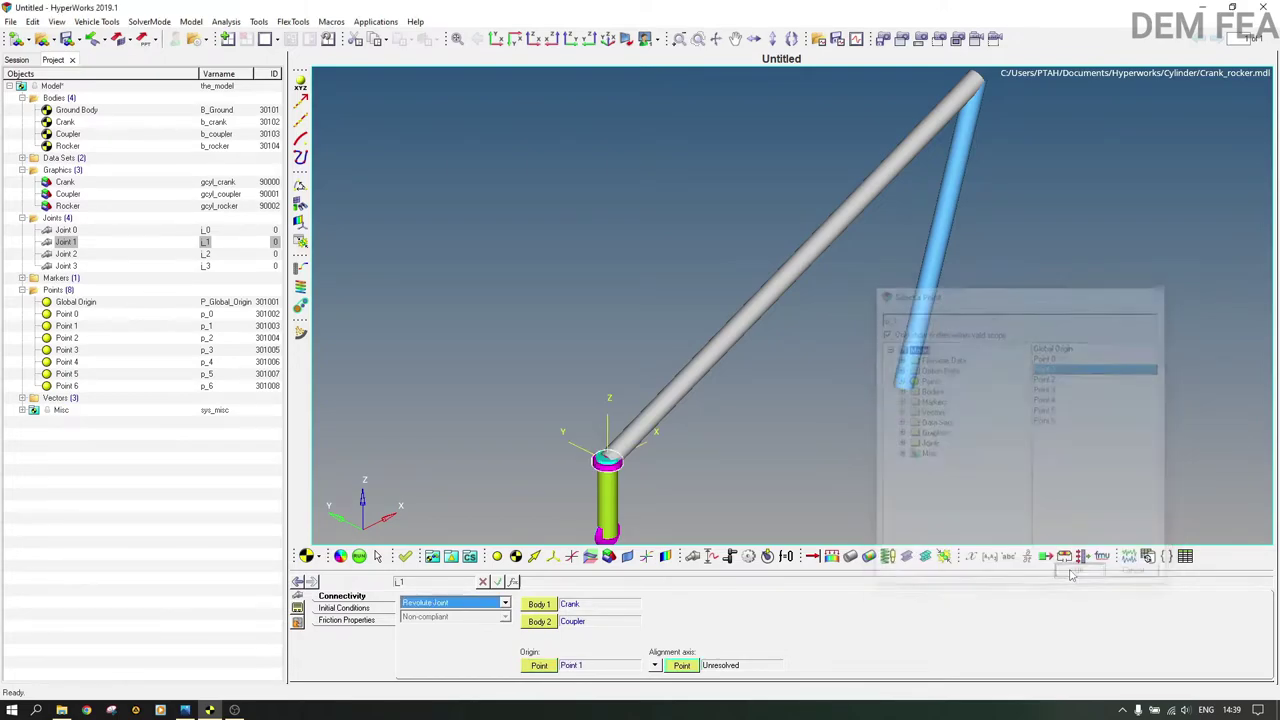
{"action": "left_click", "coordinate": [654, 665]}
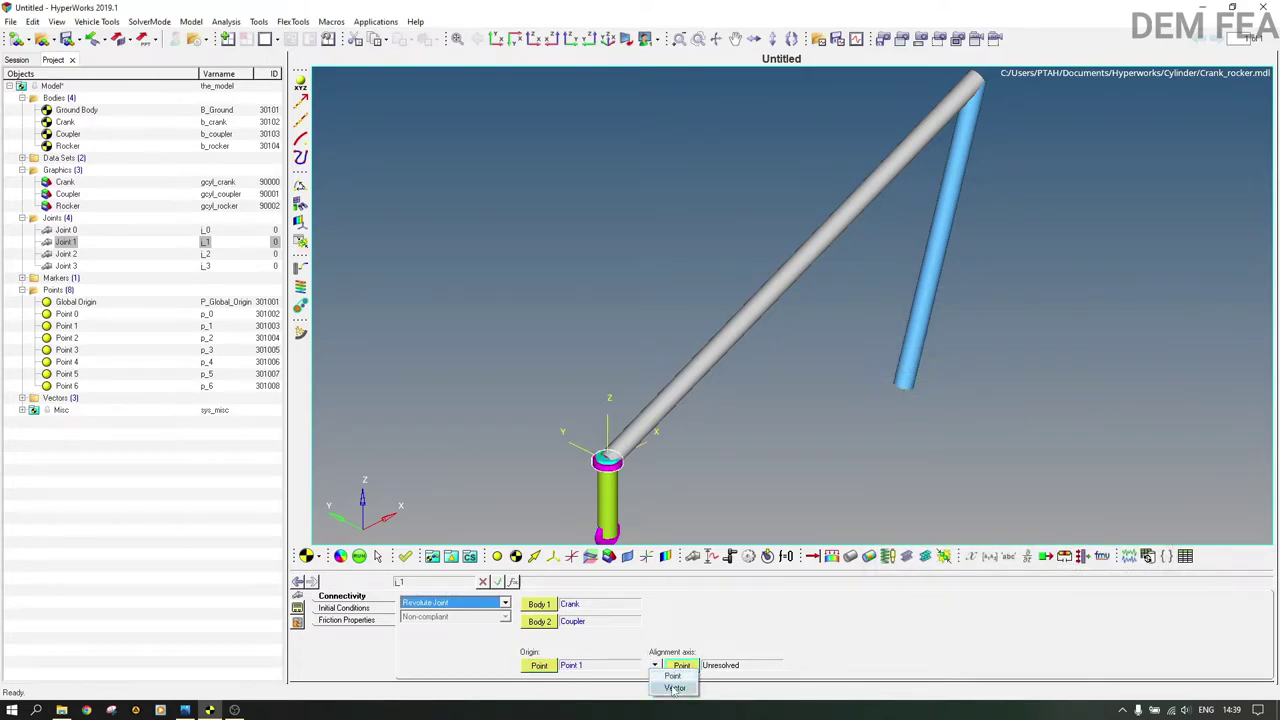
{"action": "left_click", "coordinate": [675, 689]}
{"action": "double_click", "coordinate": [692, 668]}
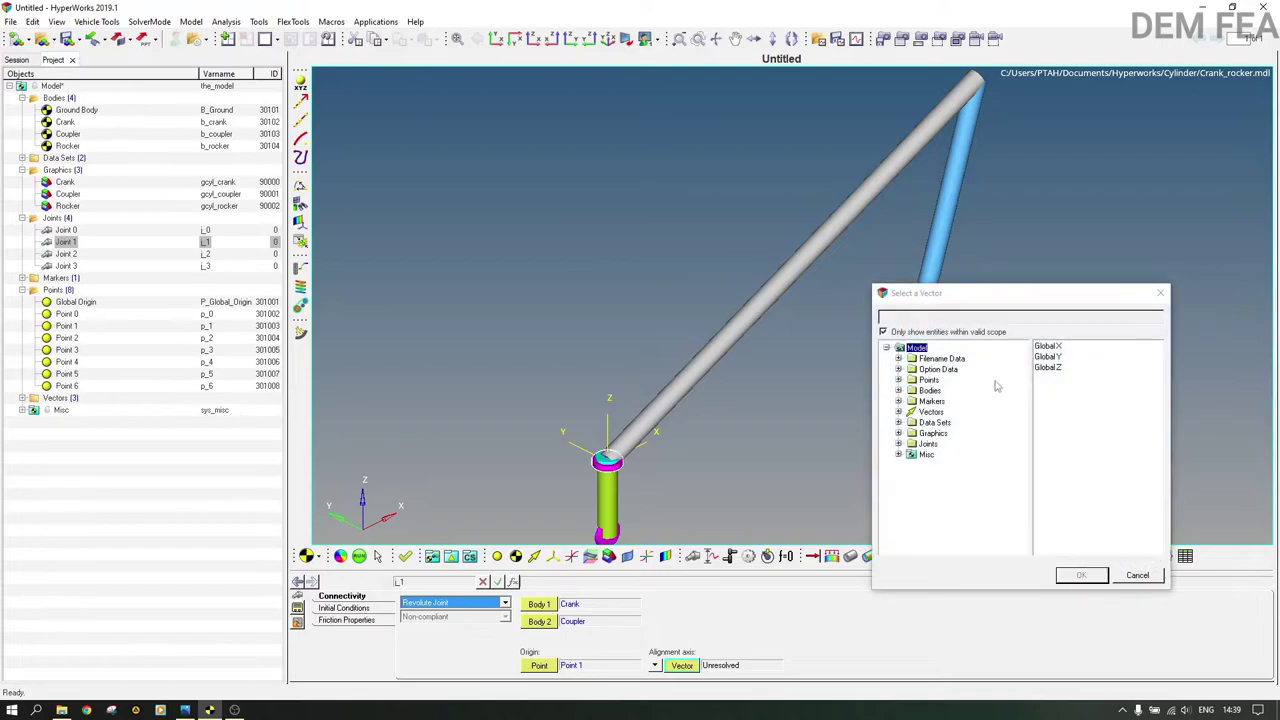
{"action": "left_click", "coordinate": [1050, 357]}
{"action": "left_click", "coordinate": [1084, 577]}
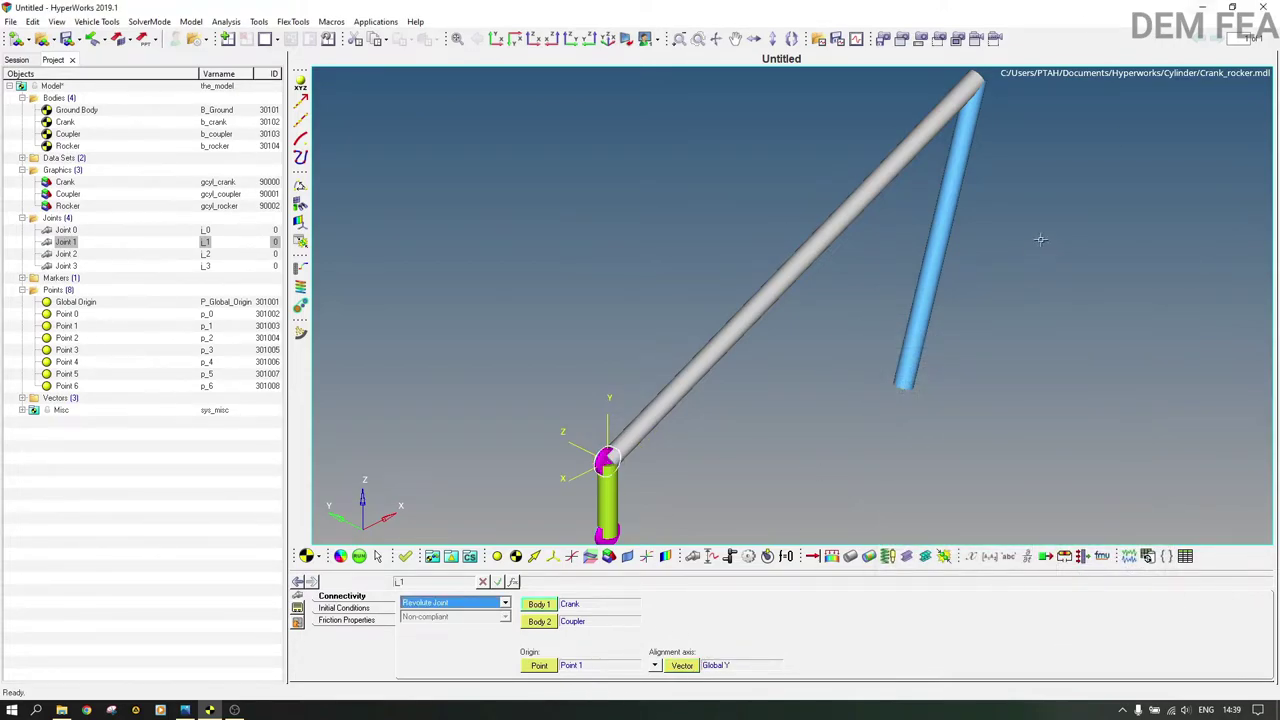
Change Joint 2 to a revolute joint connecting Coupler as Body 1 and Rocker as Body 2.
{"action": "left_click", "coordinate": [66, 254]}
{"action": "left_click", "coordinate": [505, 603]}
{"action": "left_click", "coordinate": [440, 560]}
{"action": "left_click", "coordinate": [539, 604]}
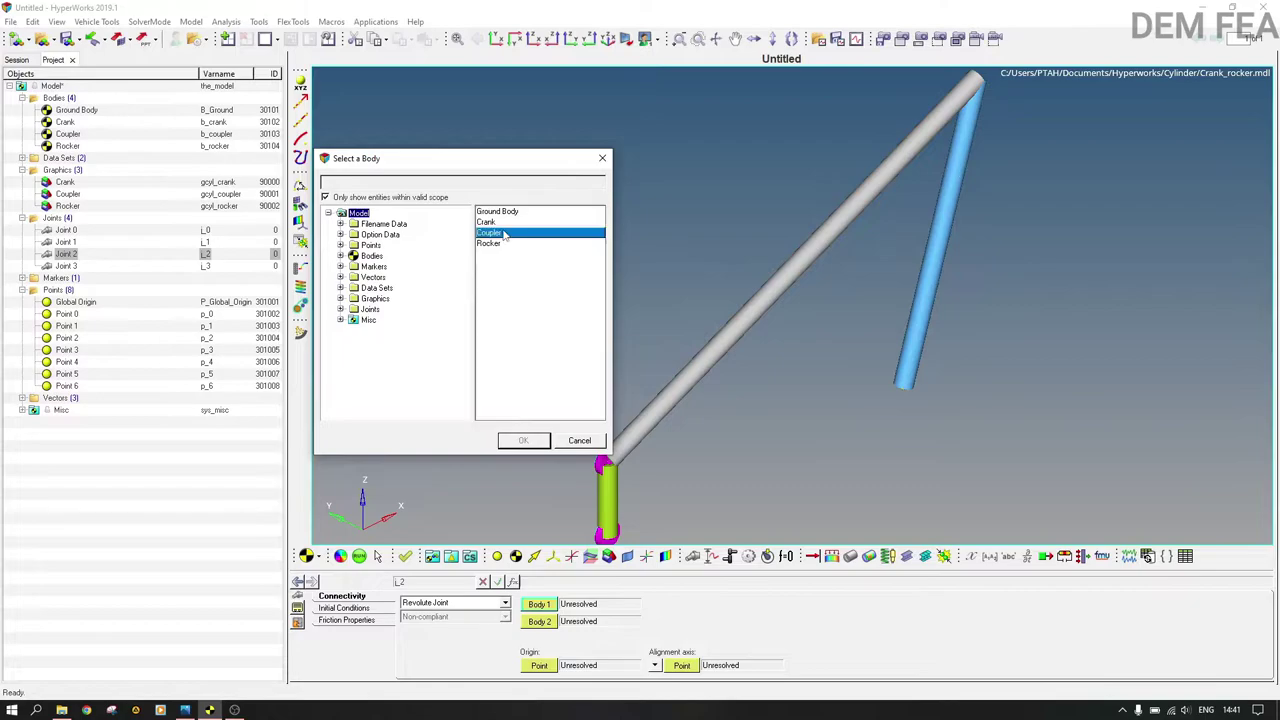
{"action": "double_click", "coordinate": [488, 232]}
{"action": "double_click", "coordinate": [488, 243]}
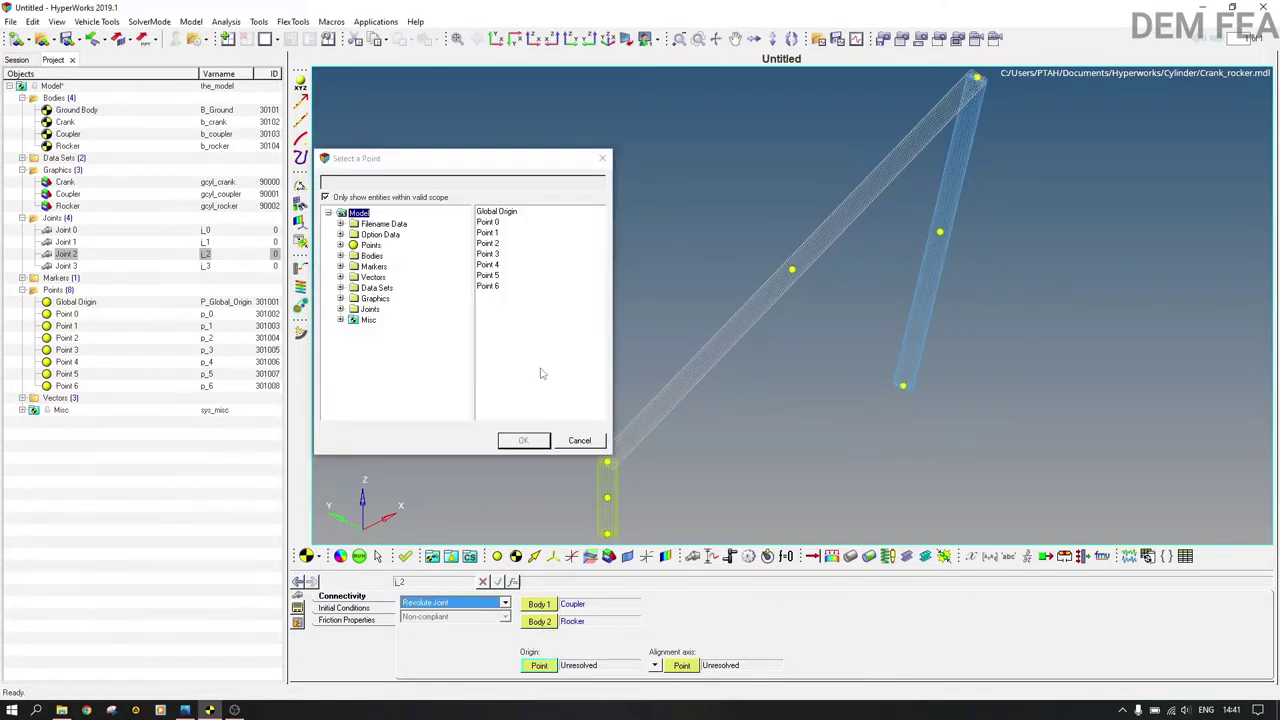
Place Joint 2's origin at Point 3 and align its axis with the Global Y vector.
{"action": "double_click", "coordinate": [490, 254]}
{"action": "left_click", "coordinate": [654, 665]}
{"action": "left_click", "coordinate": [675, 689]}
{"action": "double_click", "coordinate": [682, 665]}
{"action": "double_click", "coordinate": [470, 245]}
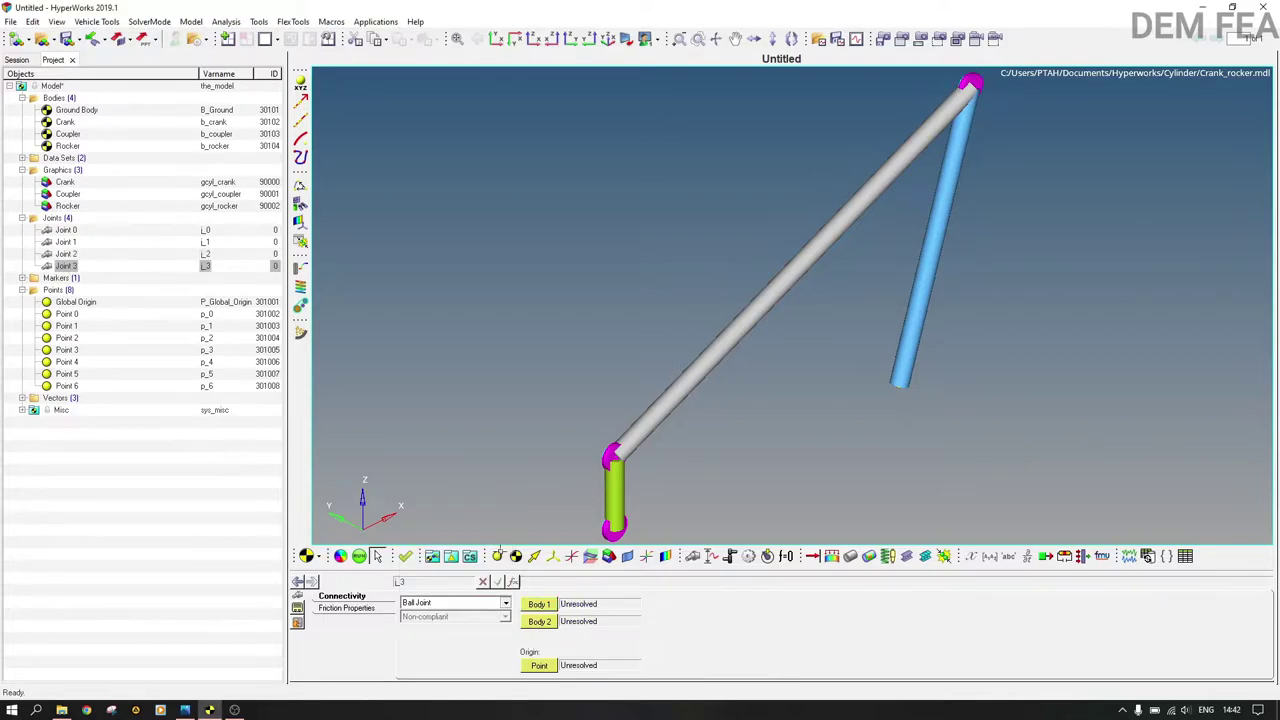
Define Joint 3 as a revolute joint between Rocker (Body 1) and Ground Body (Body 2), with its origin at Point 2 and axis along Global Y.
{"action": "double_click", "coordinate": [539, 621]}
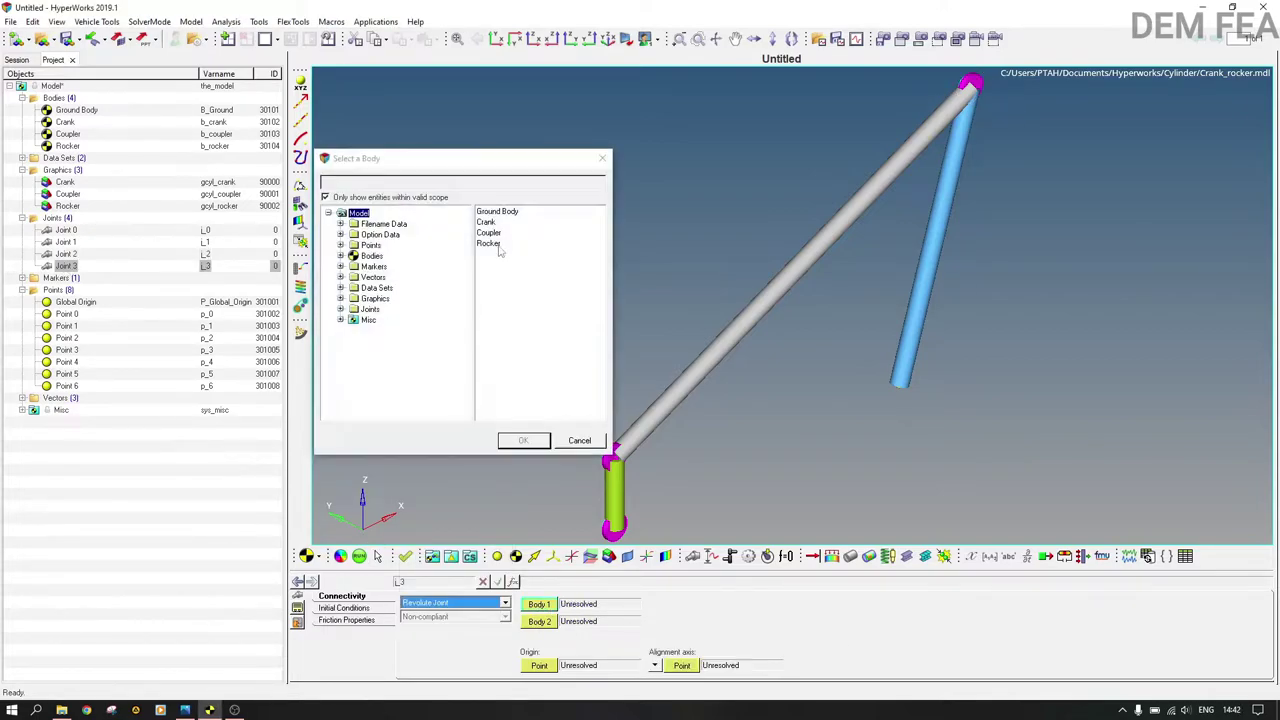
{"action": "double_click", "coordinate": [539, 621]}
{"action": "double_click", "coordinate": [539, 665]}
{"action": "double_click", "coordinate": [490, 246]}
{"action": "left_click", "coordinate": [654, 665]}
{"action": "left_click", "coordinate": [673, 688]}
{"action": "double_click", "coordinate": [490, 233]}
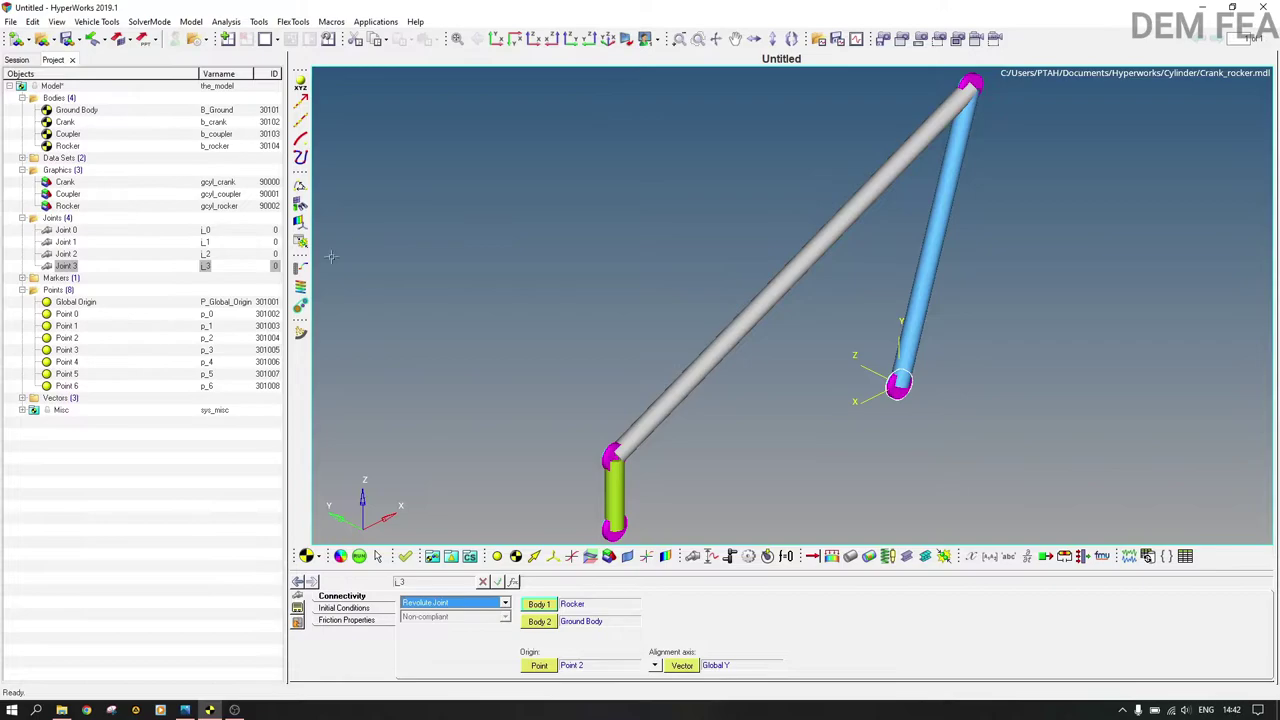
Run a model check, review the degrees of freedom of the linkage, and close the check and message log windows.
{"action": "left_click", "coordinate": [258, 21]}
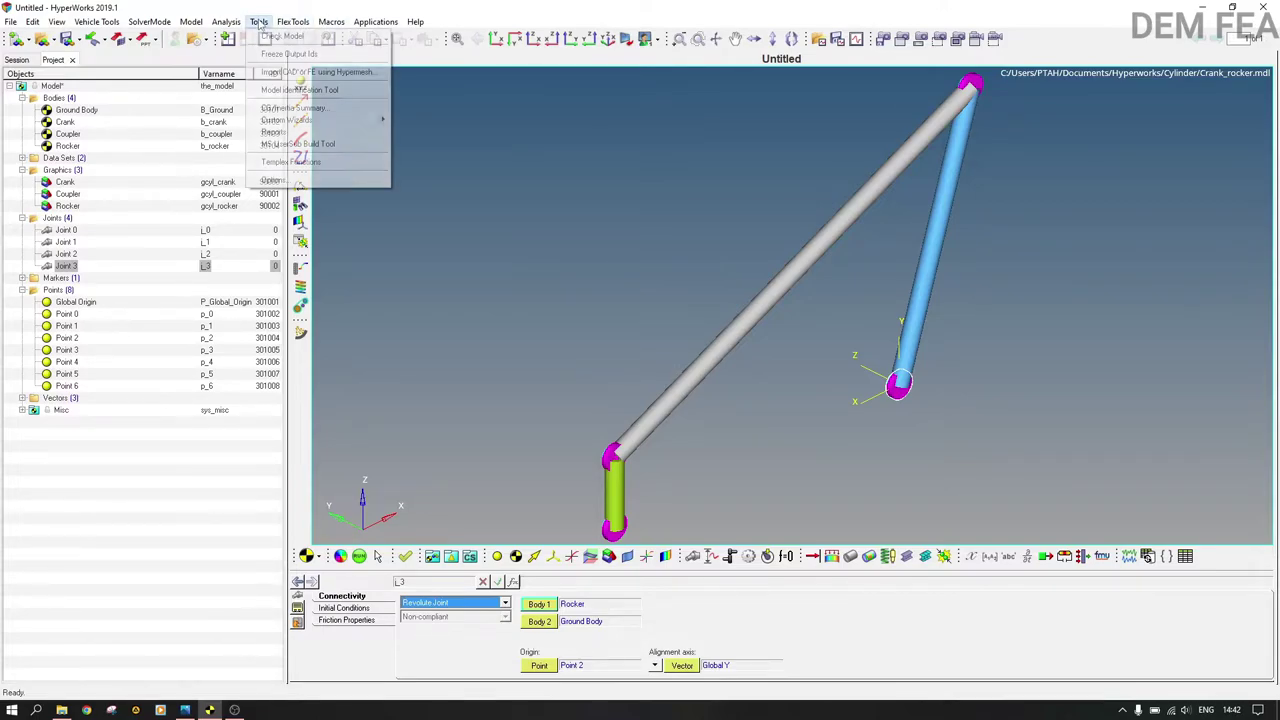
{"action": "left_click", "coordinate": [265, 38]}
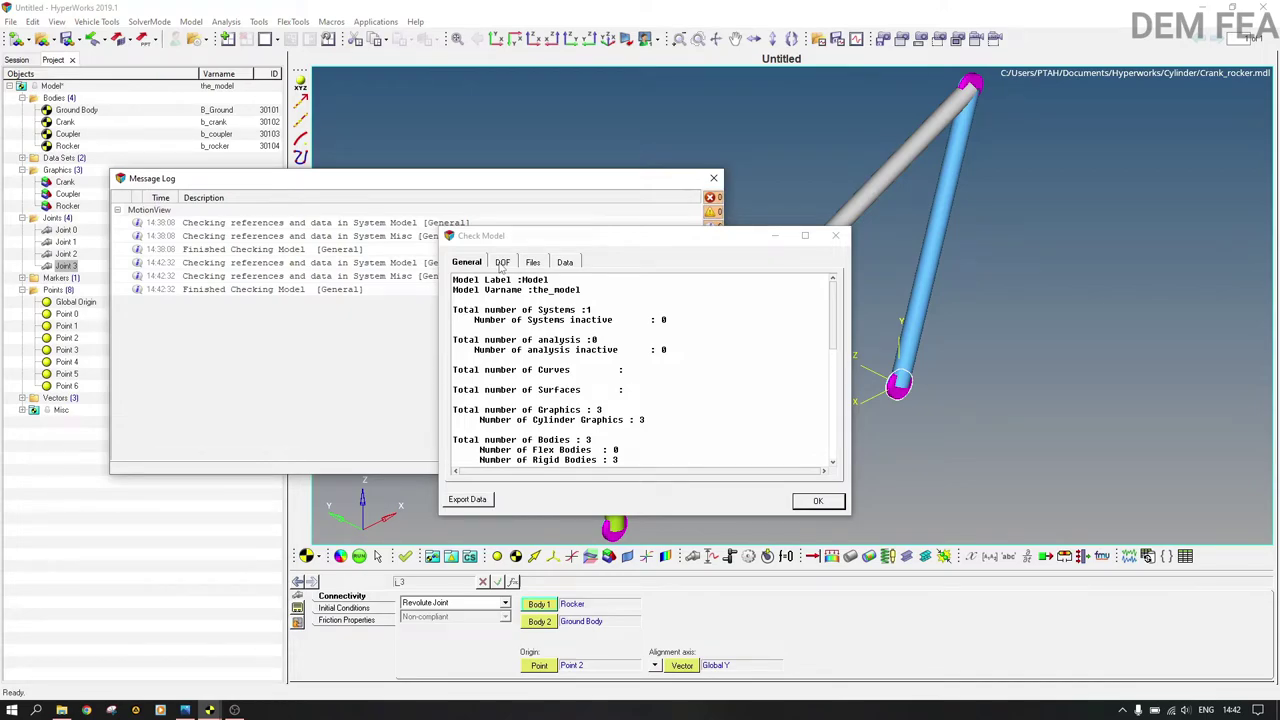
{"action": "left_click", "coordinate": [502, 262]}
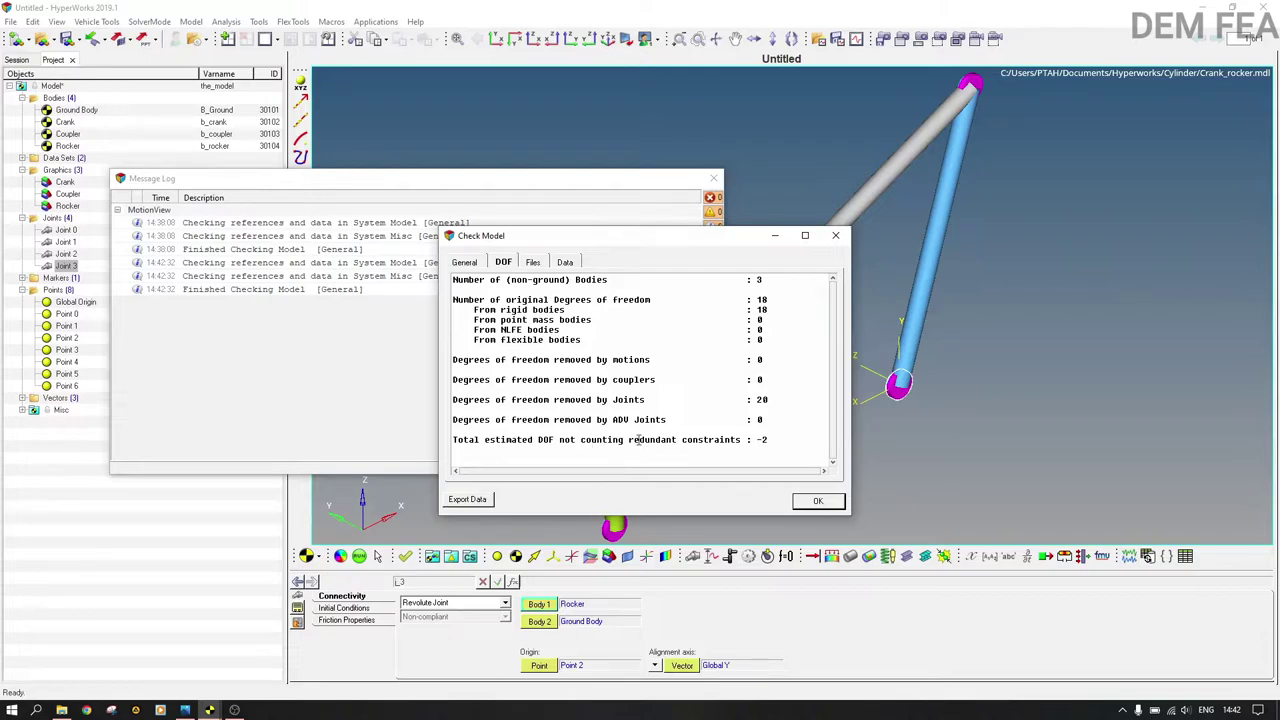
{"action": "left_click", "coordinate": [836, 235]}
{"action": "left_click", "coordinate": [713, 179]}
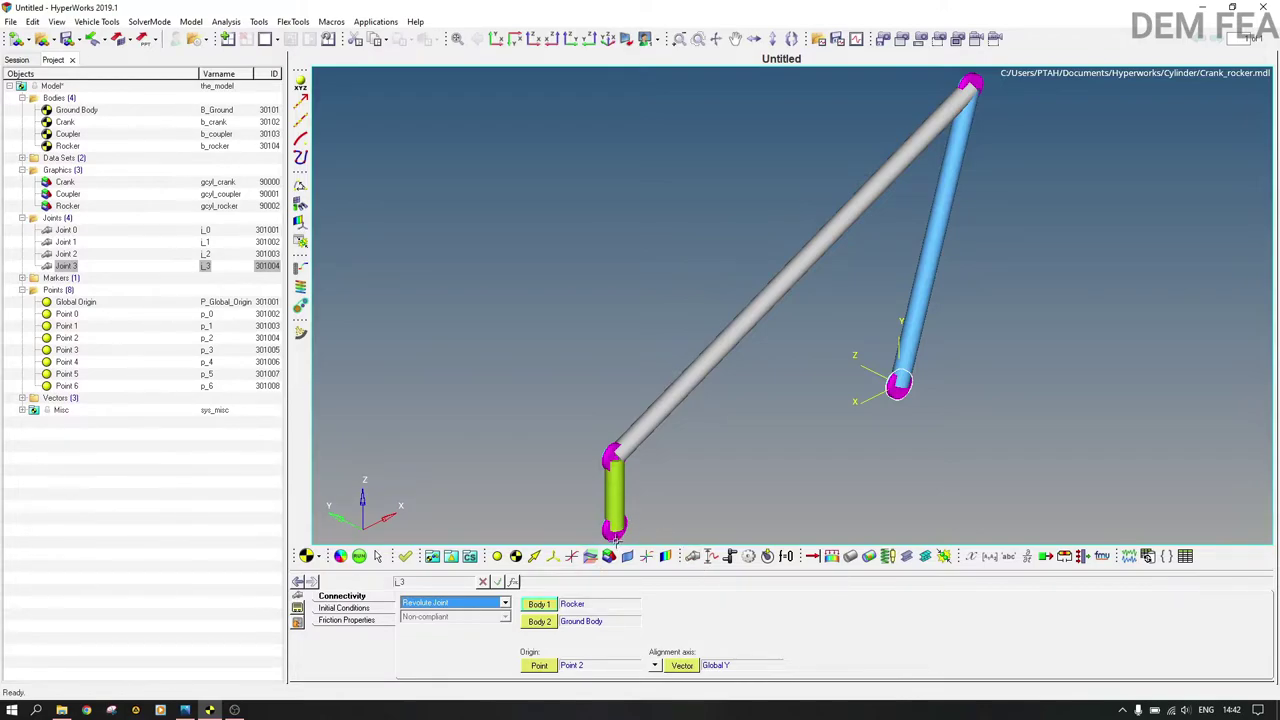
Add a motion with the default label Motion 0 and assign it to Joint 0.
{"action": "right_click", "coordinate": [693, 558]}
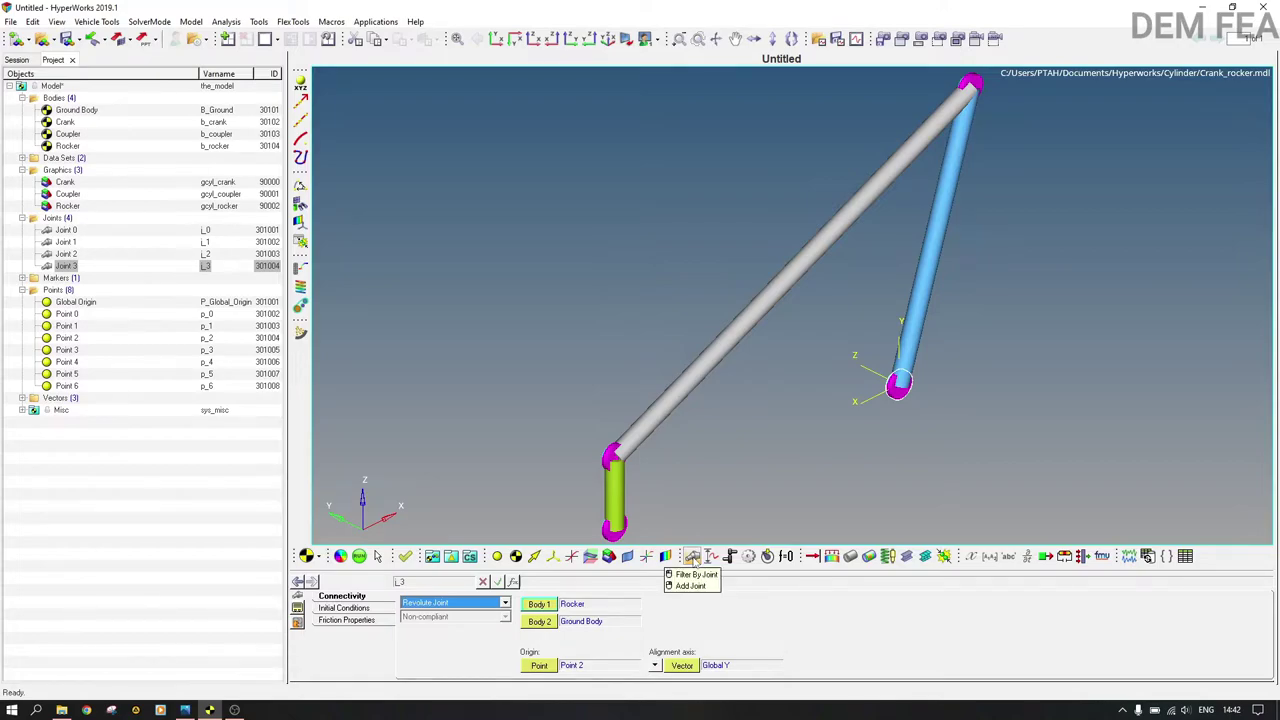
{"action": "left_click", "coordinate": [690, 585]}
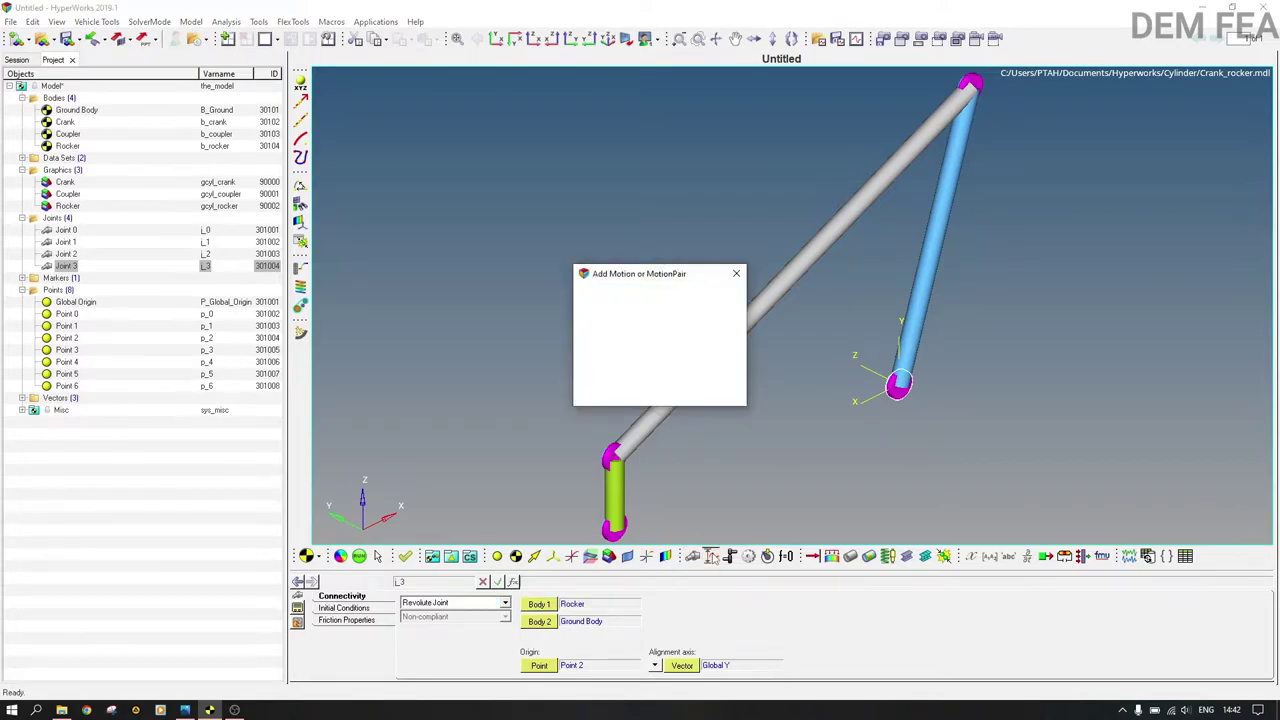
{"action": "left_click", "coordinate": [674, 396]}
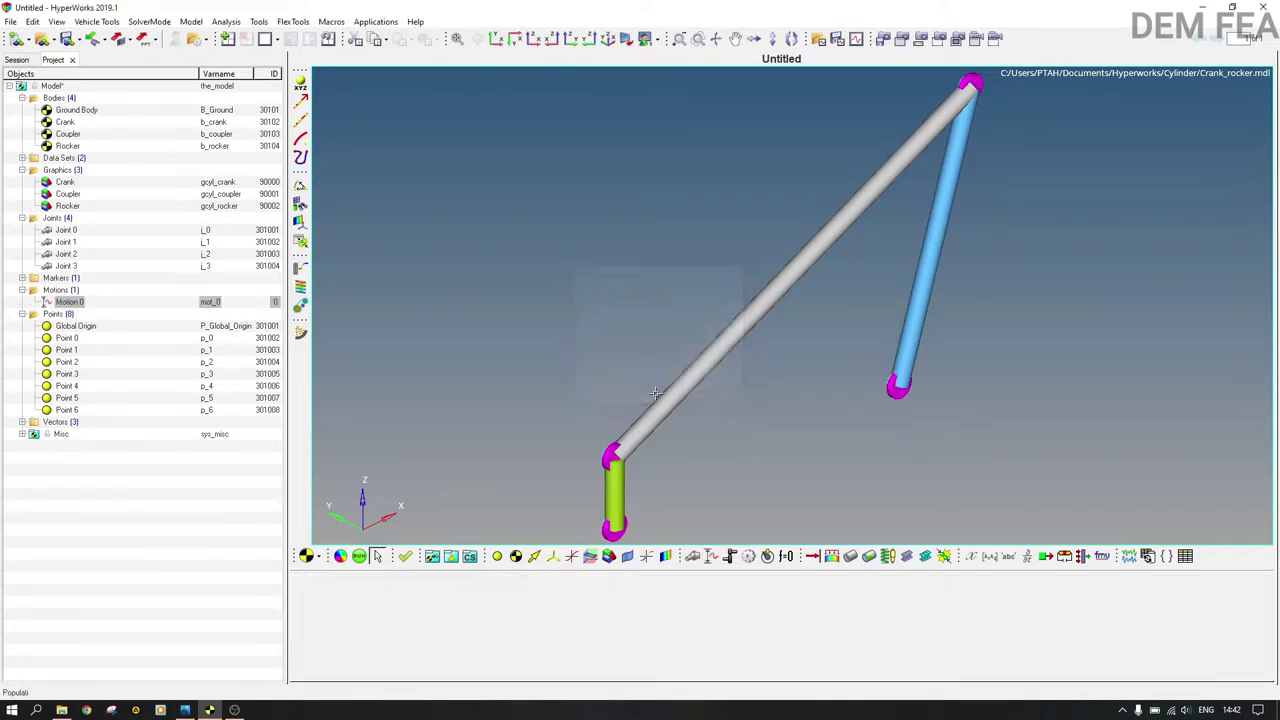
{"action": "left_click", "coordinate": [553, 614]}
{"action": "double_click", "coordinate": [552, 614]}
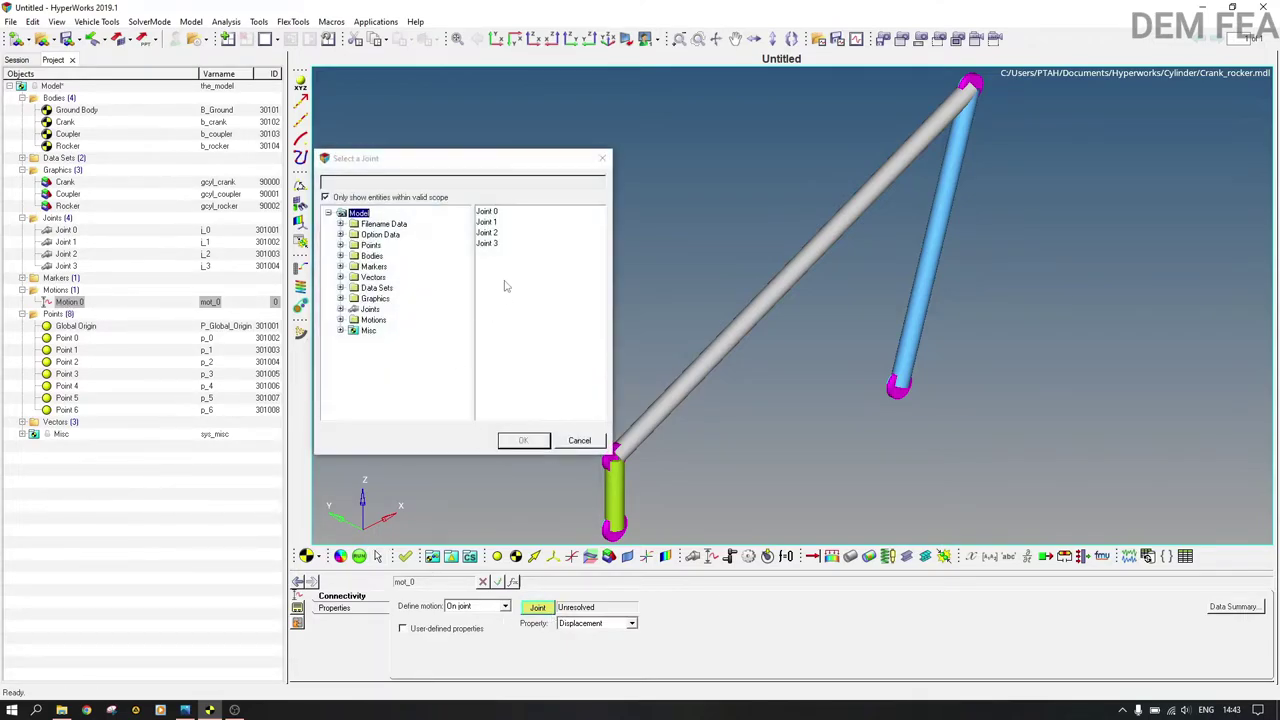
{"action": "left_click", "coordinate": [495, 212]}
{"action": "left_click", "coordinate": [538, 448]}
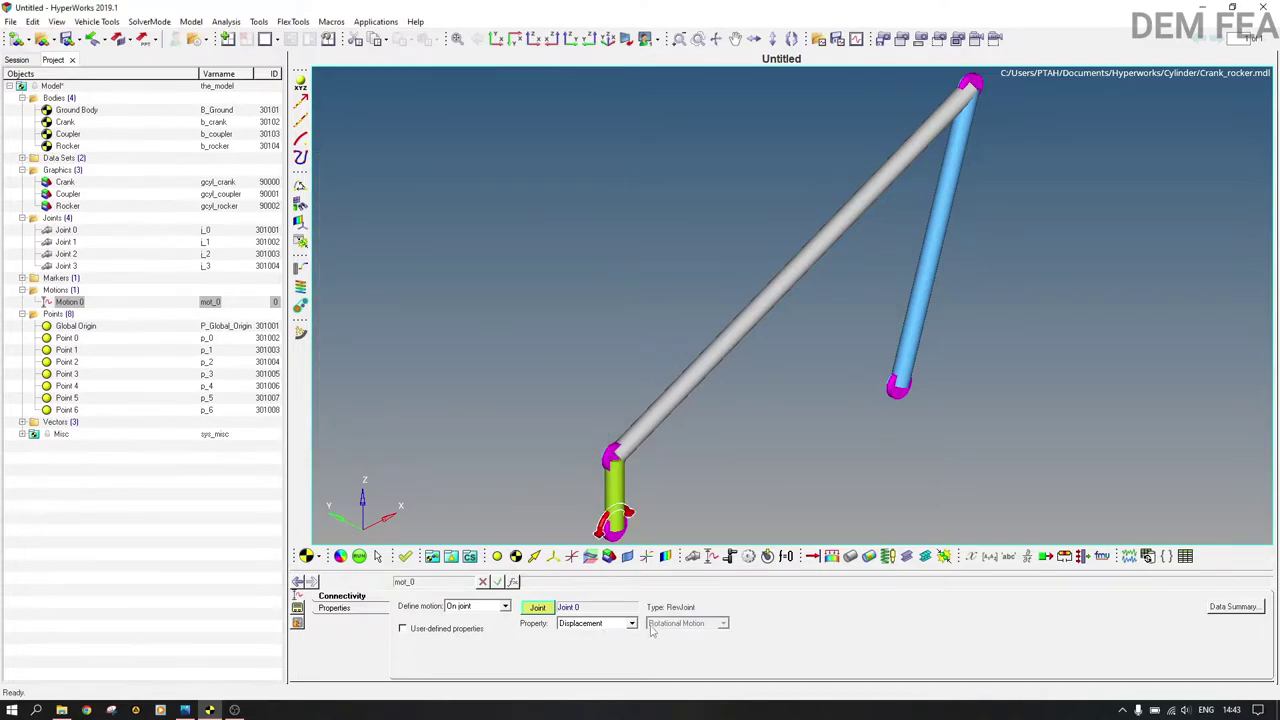
Define Motion 0's displacement by the expression `1*time`.
{"action": "left_click", "coordinate": [337, 610]}
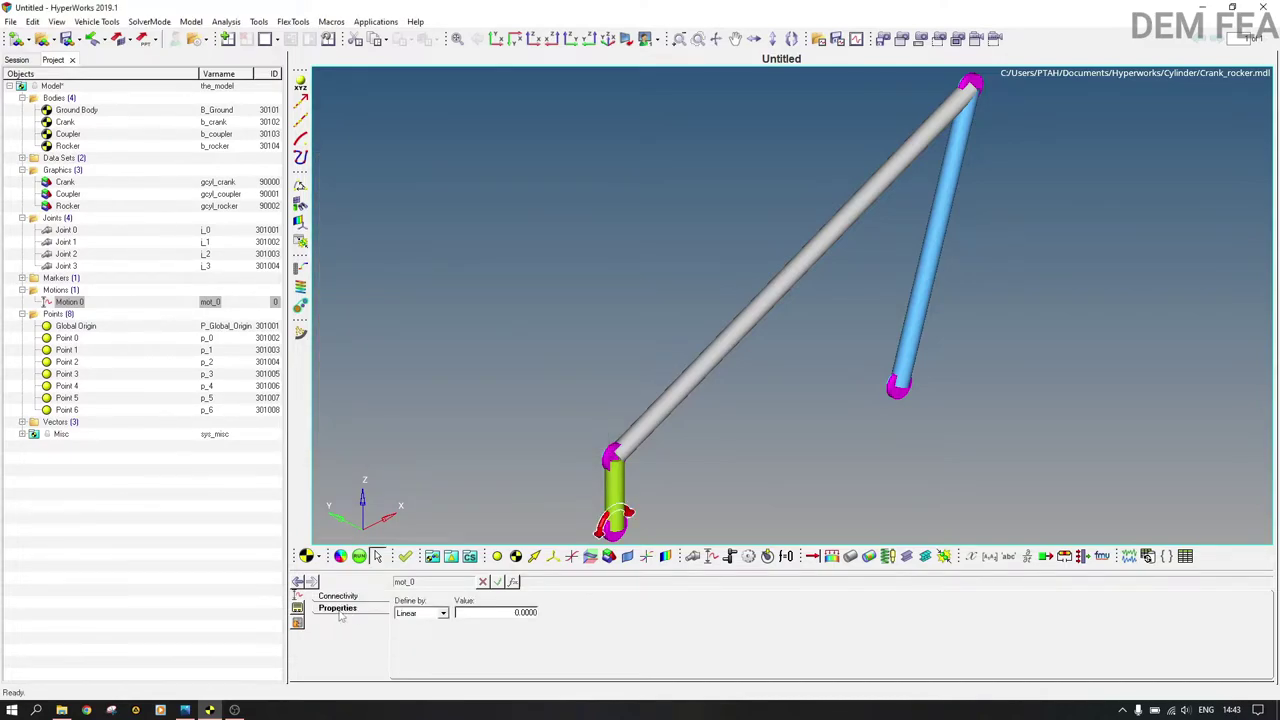
{"action": "left_click", "coordinate": [441, 613]}
{"action": "left_click", "coordinate": [420, 657]}
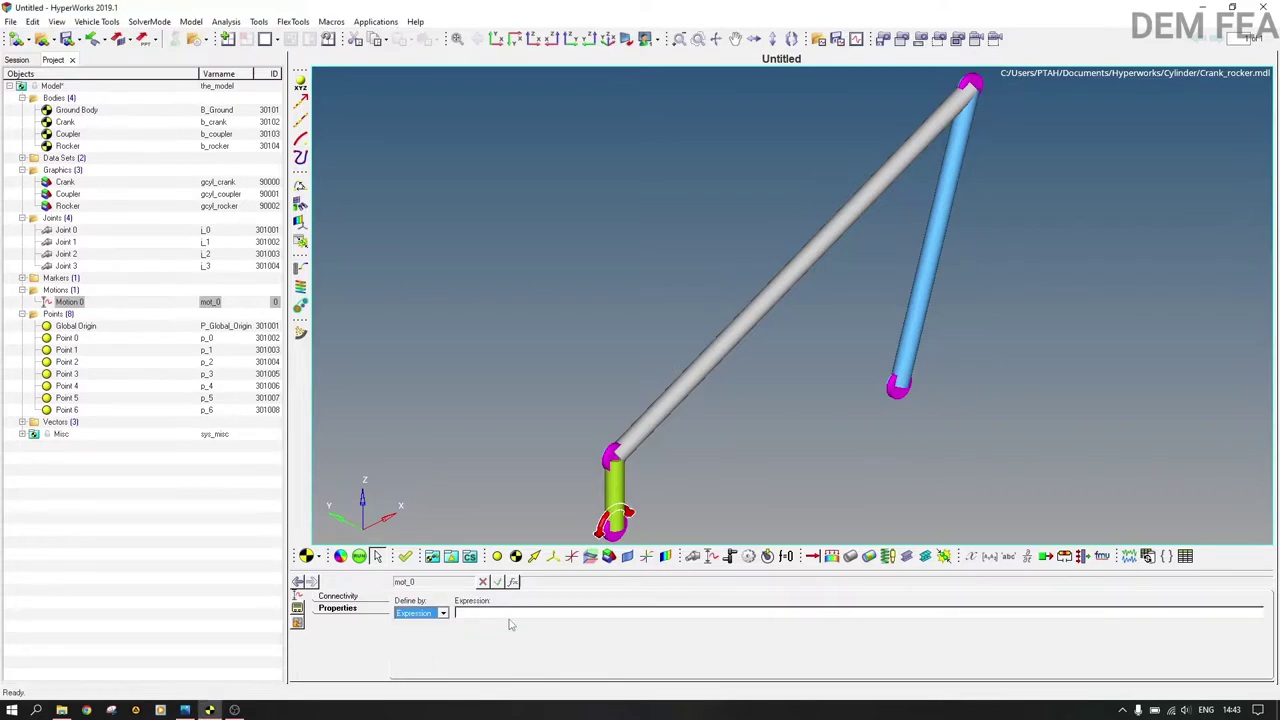
{"action": "left_click", "coordinate": [513, 607]}
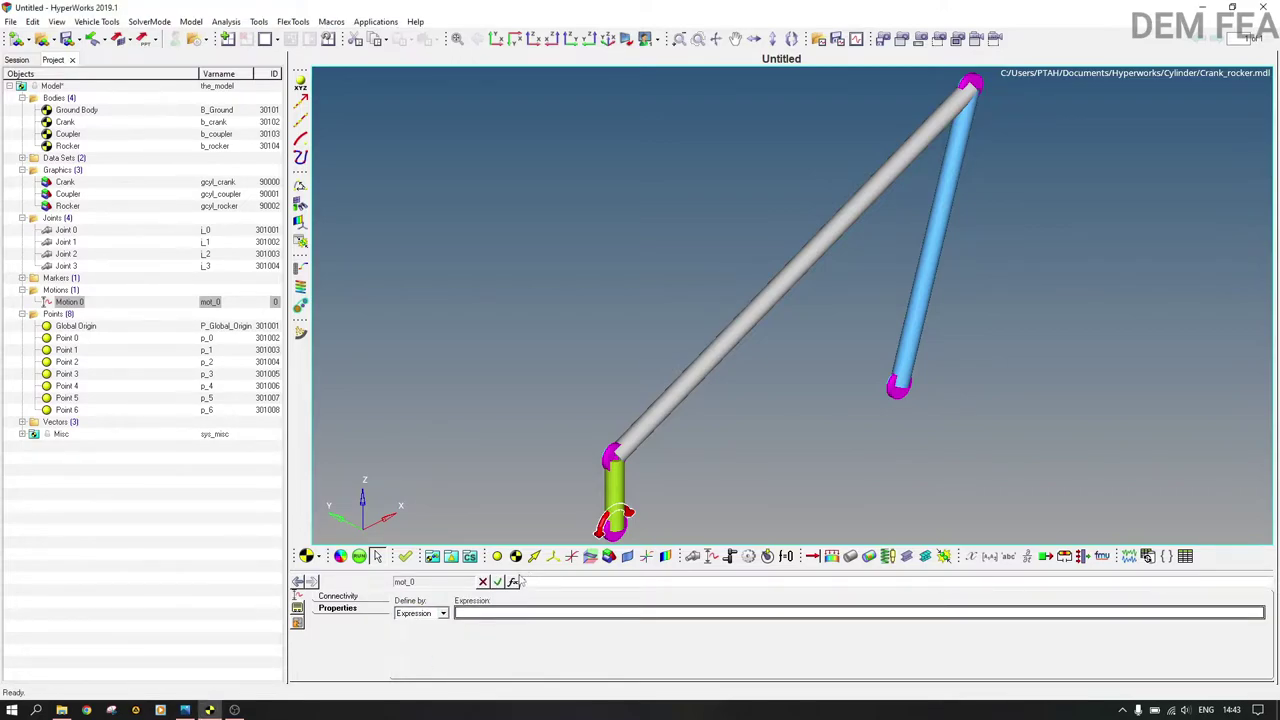
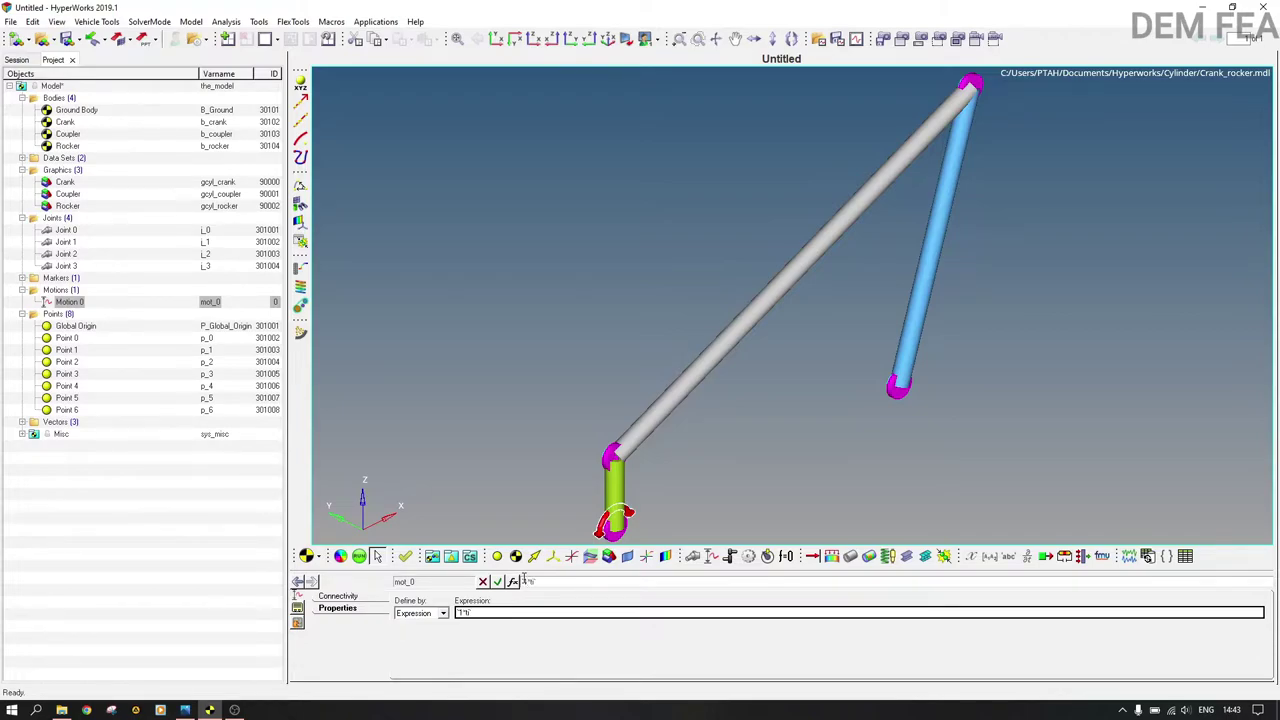
{"action": "key", "text": "Return"}
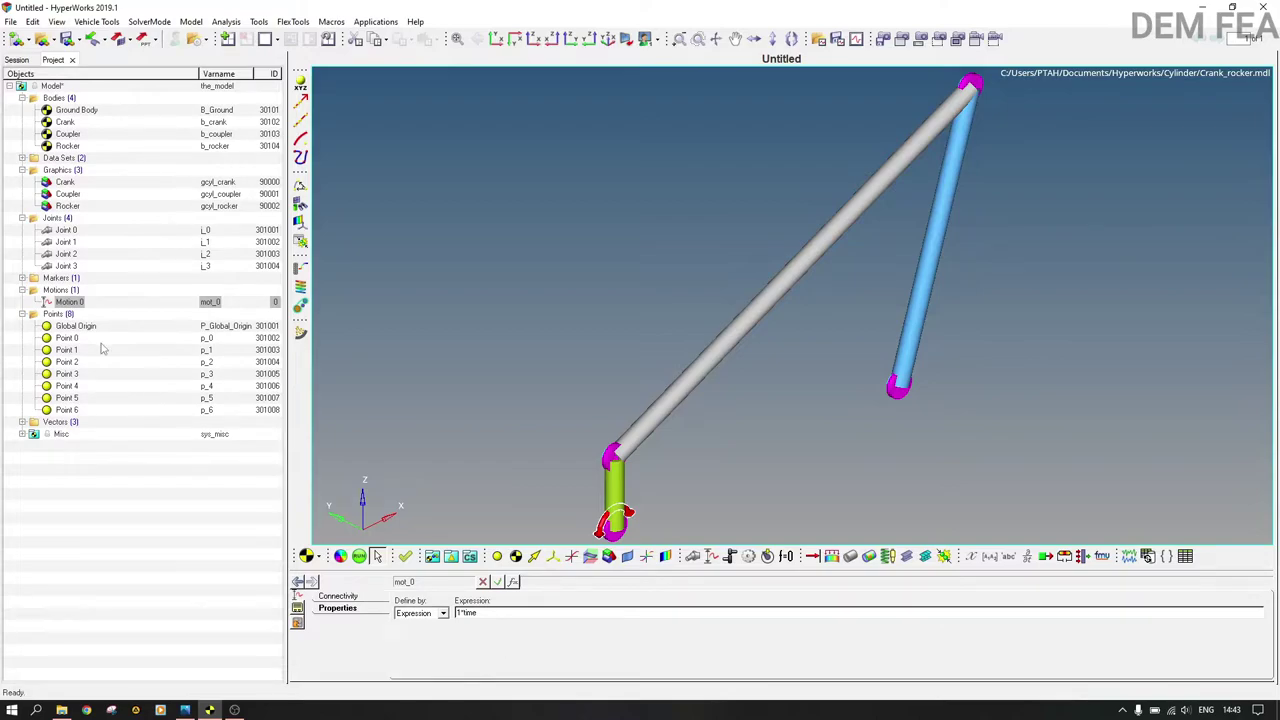
Enable rotational initial conditions on Joint 0 with a velocity of 15, and save the model.
{"action": "left_click", "coordinate": [64, 231]}
{"action": "left_click", "coordinate": [348, 608]}
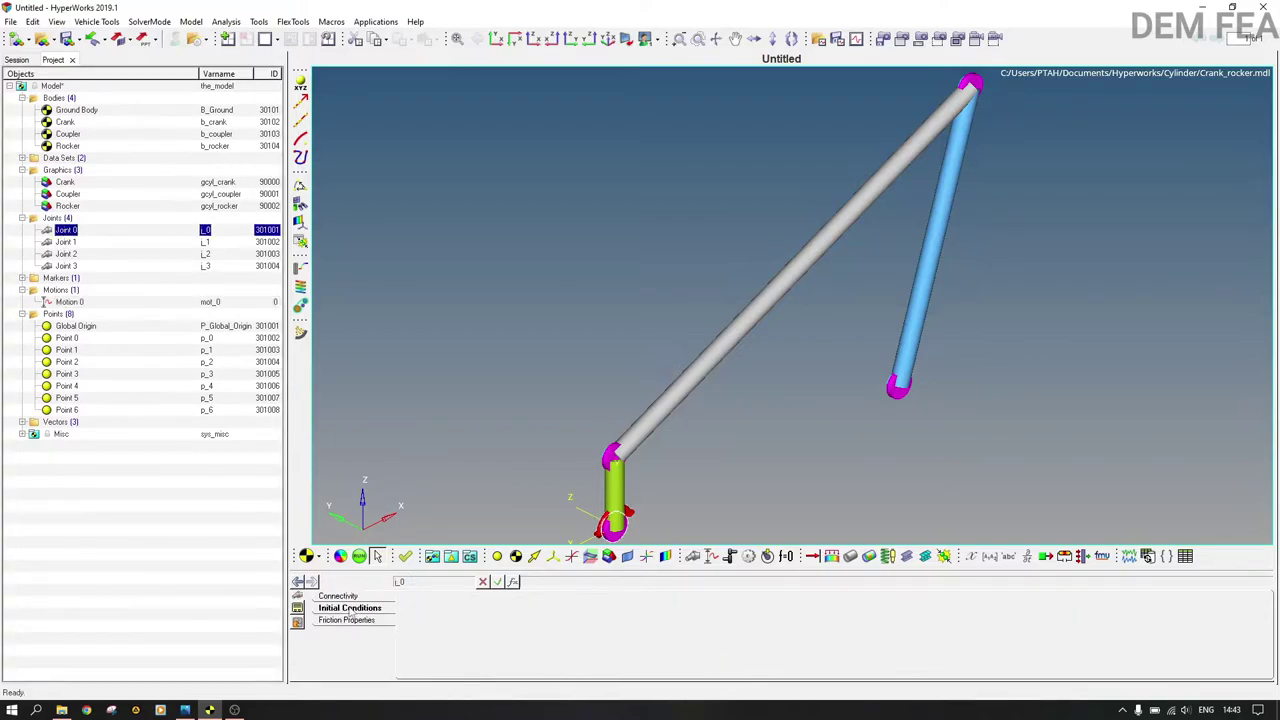
{"action": "left_click", "coordinate": [553, 604]}
{"action": "left_click", "coordinate": [618, 644]}
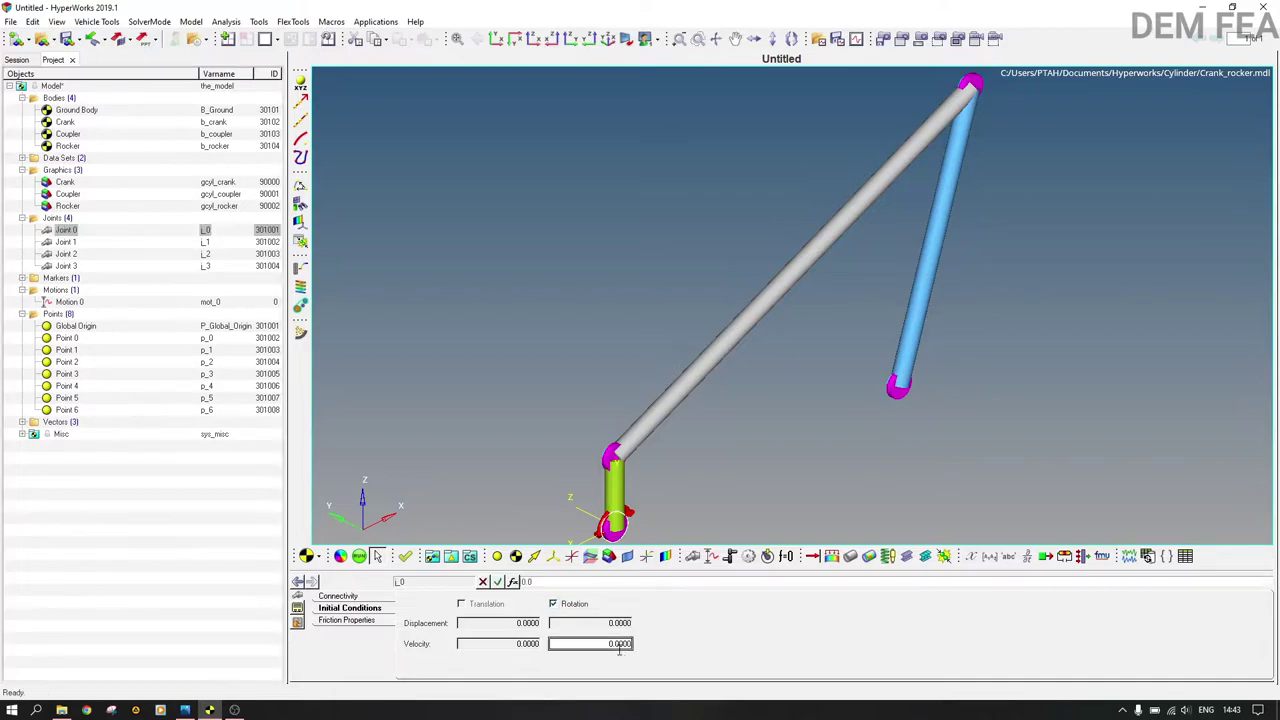
{"action": "type", "text": "15"}
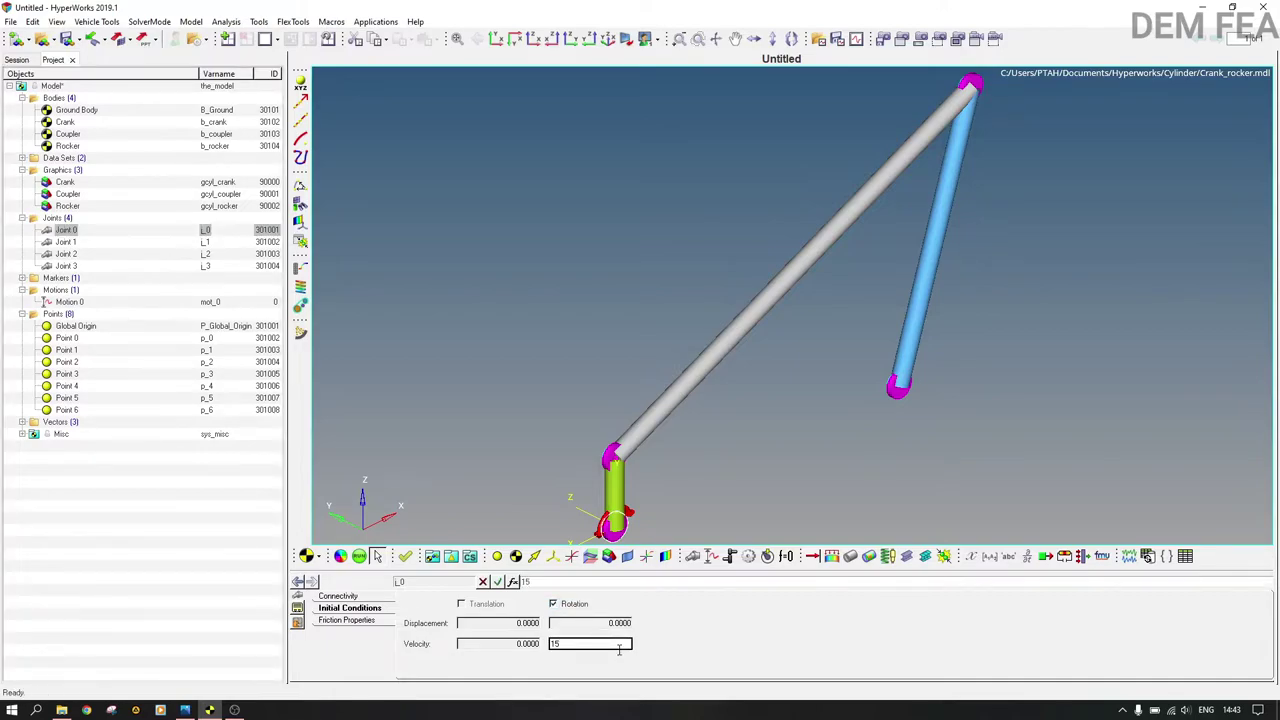
{"action": "key", "text": "Return"}
{"action": "key", "text": "ctrl+s"}
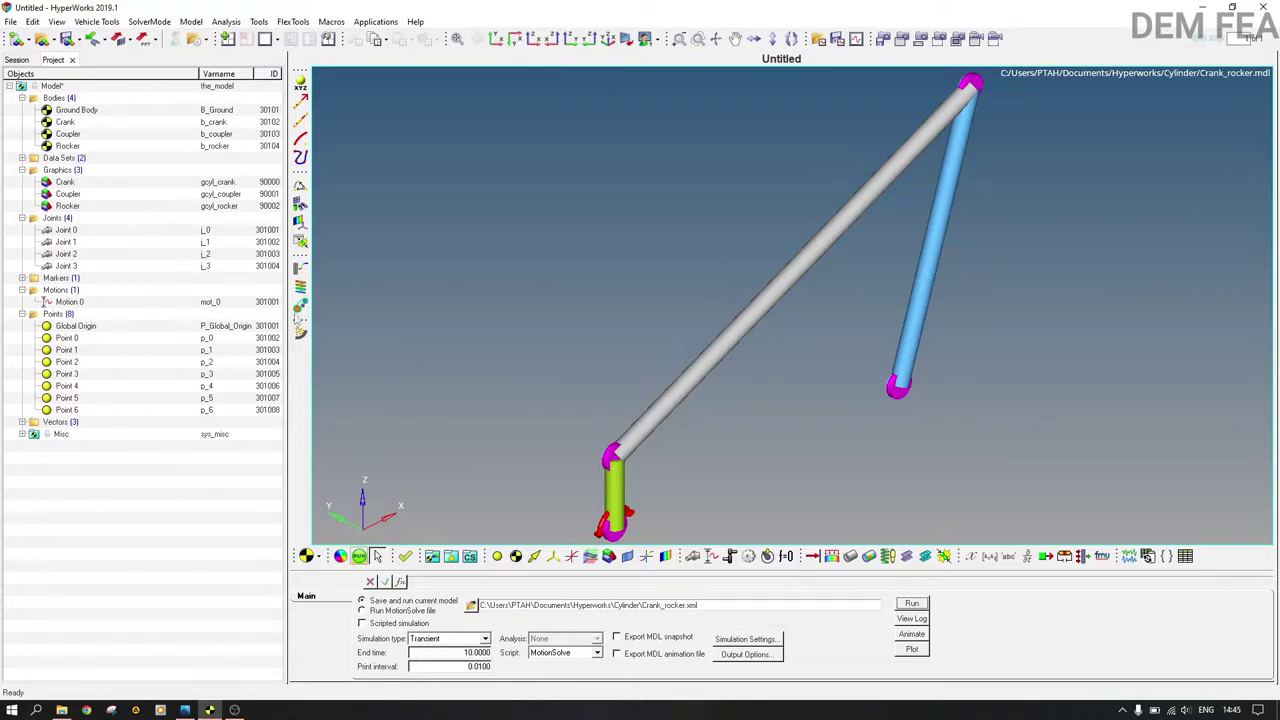
Check the model again to review the degrees of freedom with the motion included, and close the report windows.
{"action": "left_click", "coordinate": [258, 22]}
{"action": "left_click", "coordinate": [282, 37]}
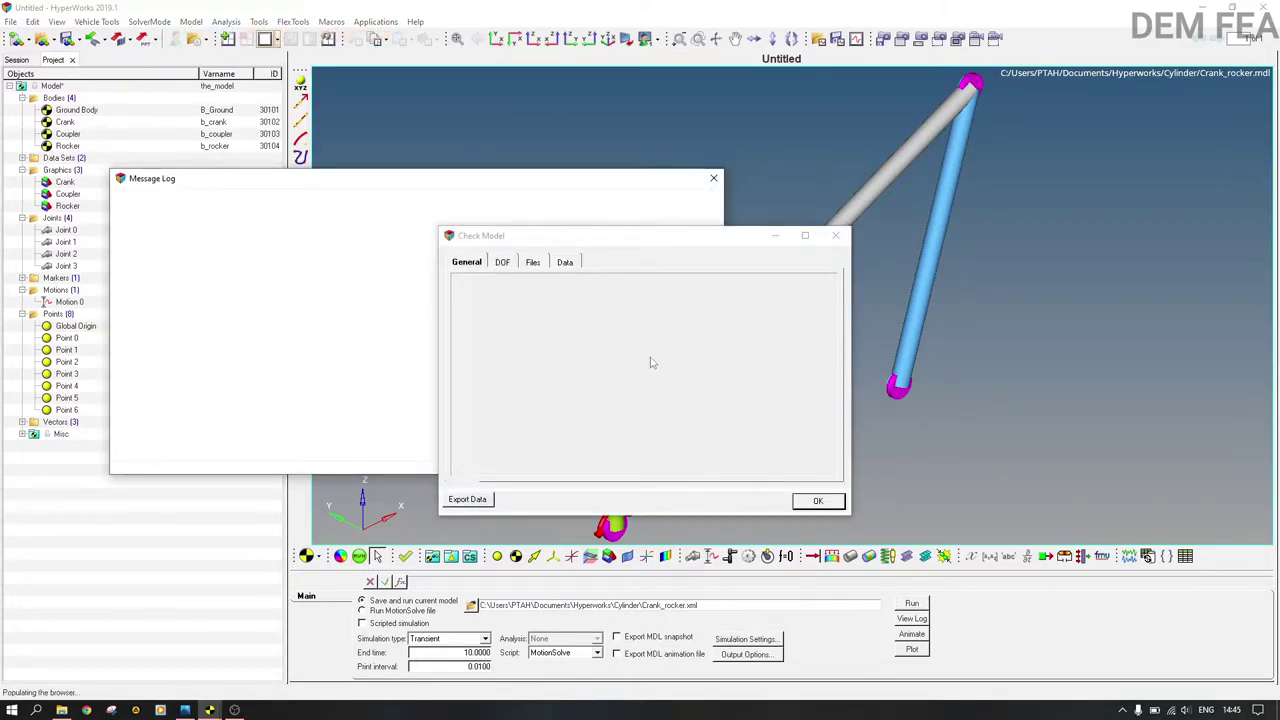
{"action": "left_click", "coordinate": [506, 265]}
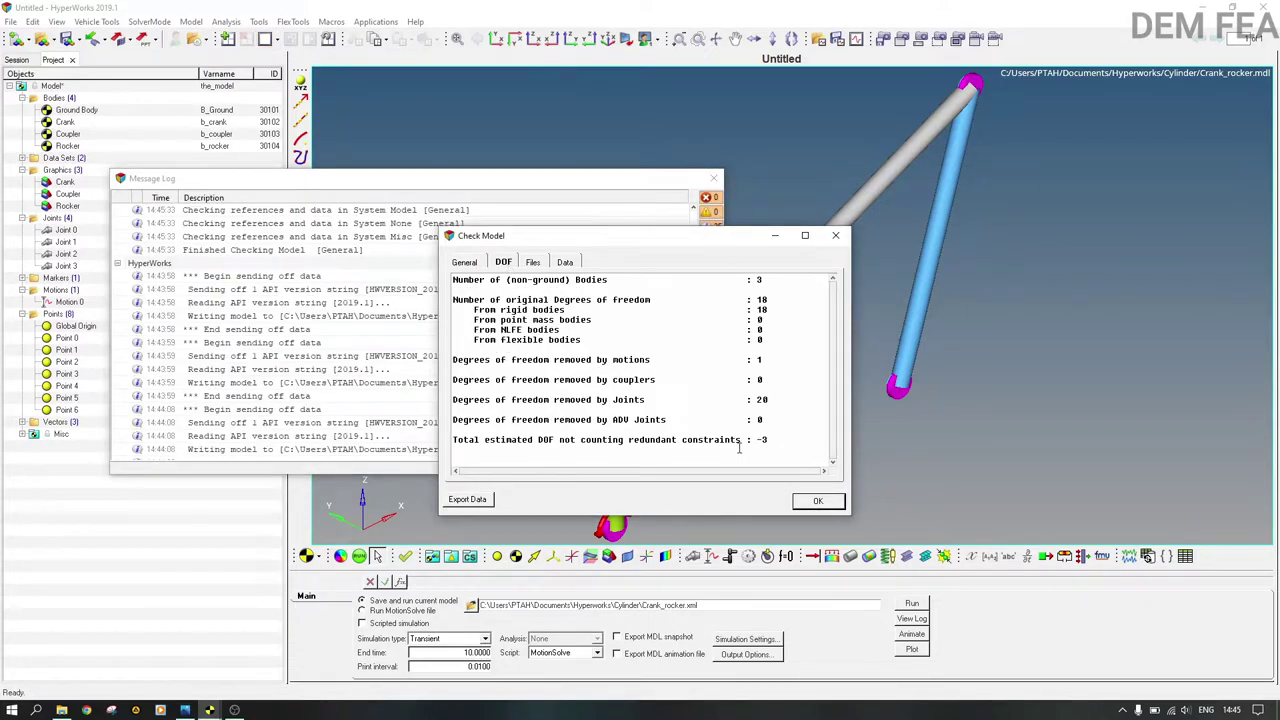
{"action": "left_click", "coordinate": [835, 235]}
{"action": "left_click", "coordinate": [713, 179]}
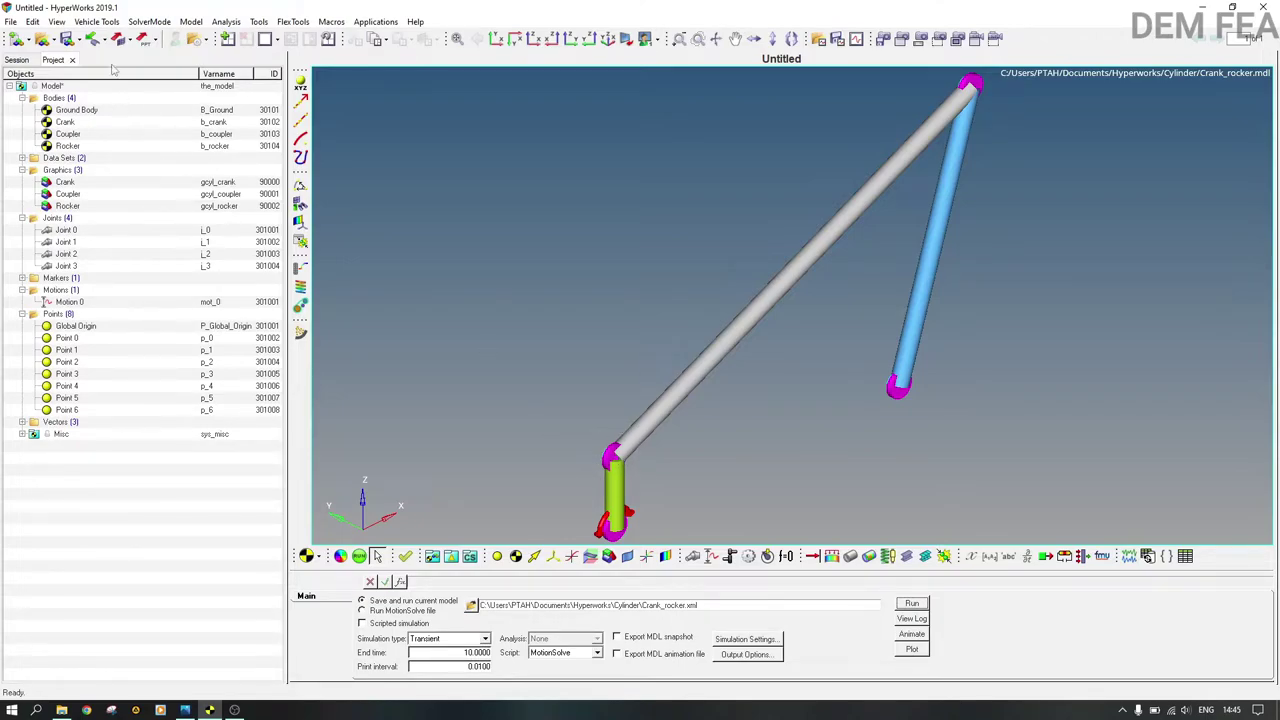
Change the connectivity type of Joint 1, between Crank and Coupler, to an inline joint.
{"action": "left_click", "coordinate": [68, 243]}
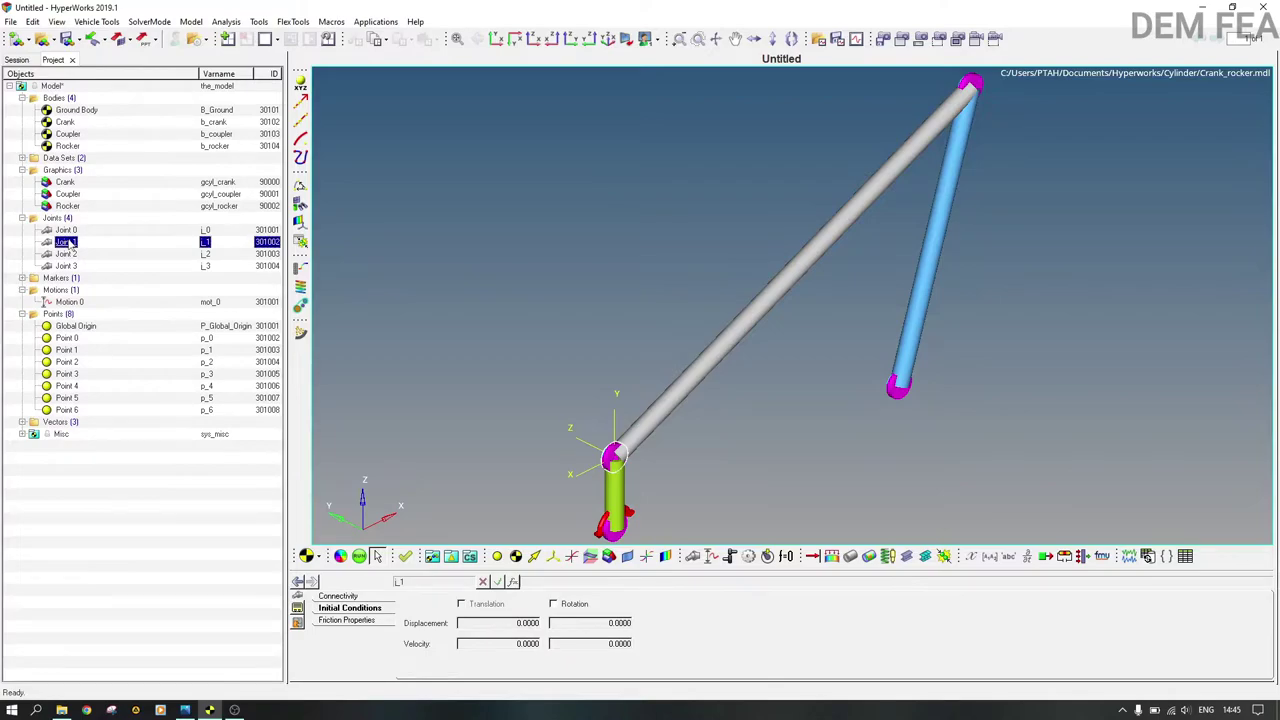
{"action": "left_click", "coordinate": [366, 597]}
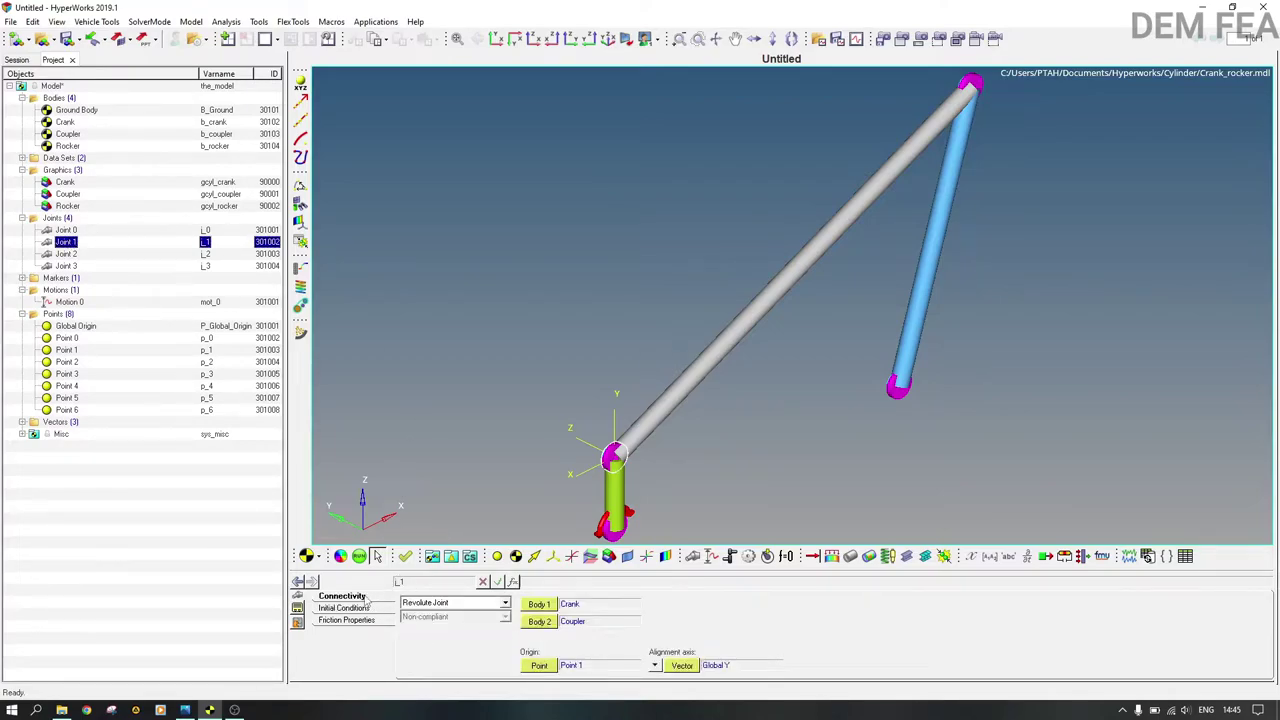
{"action": "left_click", "coordinate": [504, 605]}
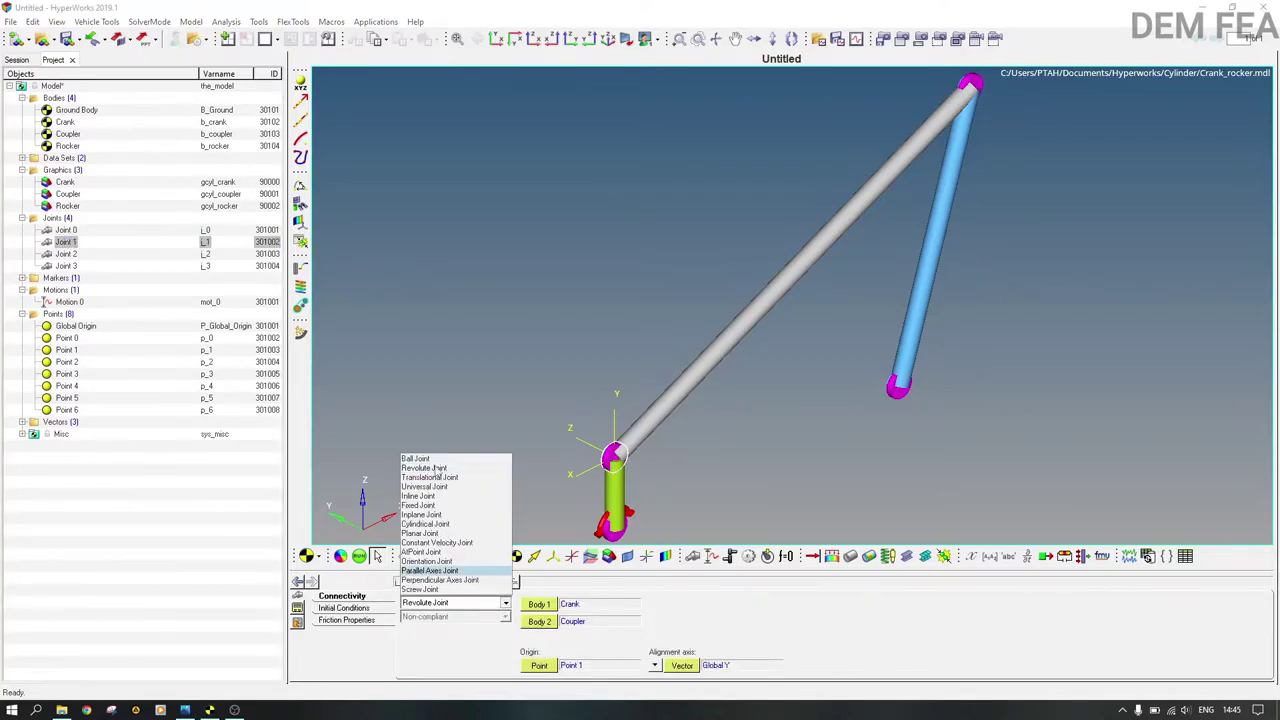
{"action": "left_click", "coordinate": [440, 496]}
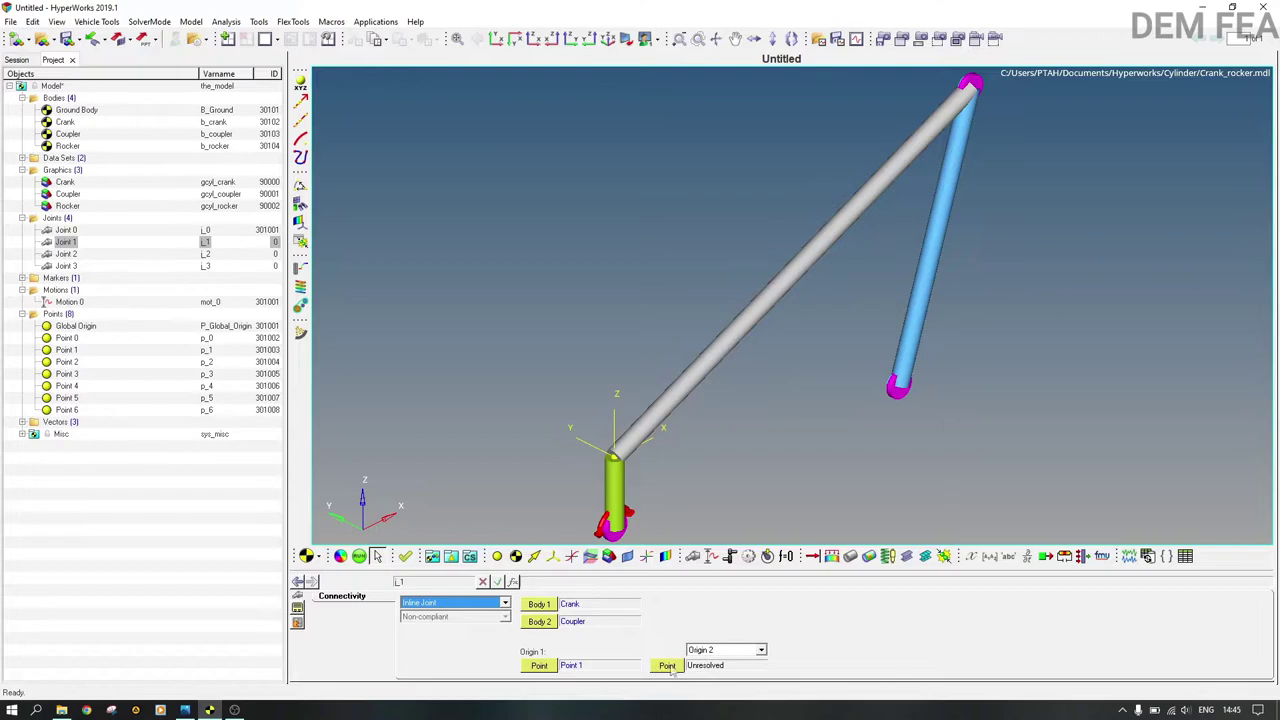
Define Joint 1's alignment by an axis instead of a second origin, using the Global Y vector.
{"action": "left_click", "coordinate": [706, 651]}
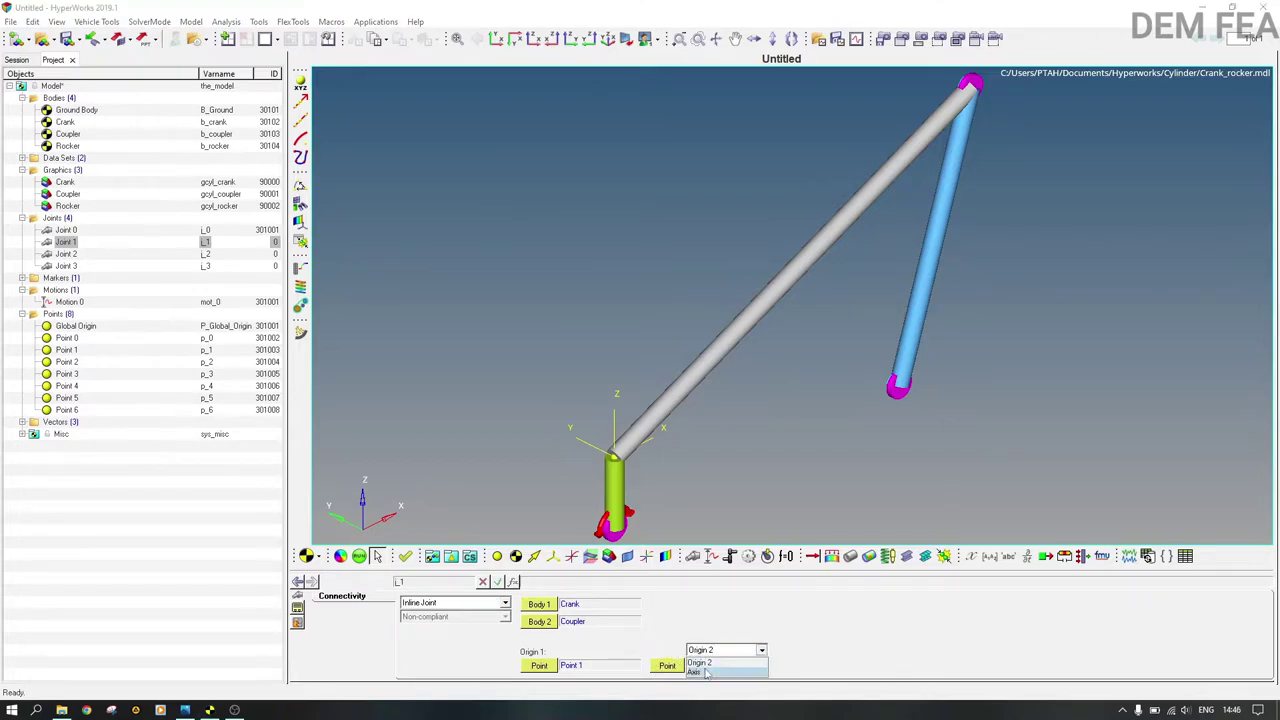
{"action": "left_click", "coordinate": [710, 665]}
{"action": "left_click", "coordinate": [681, 666]}
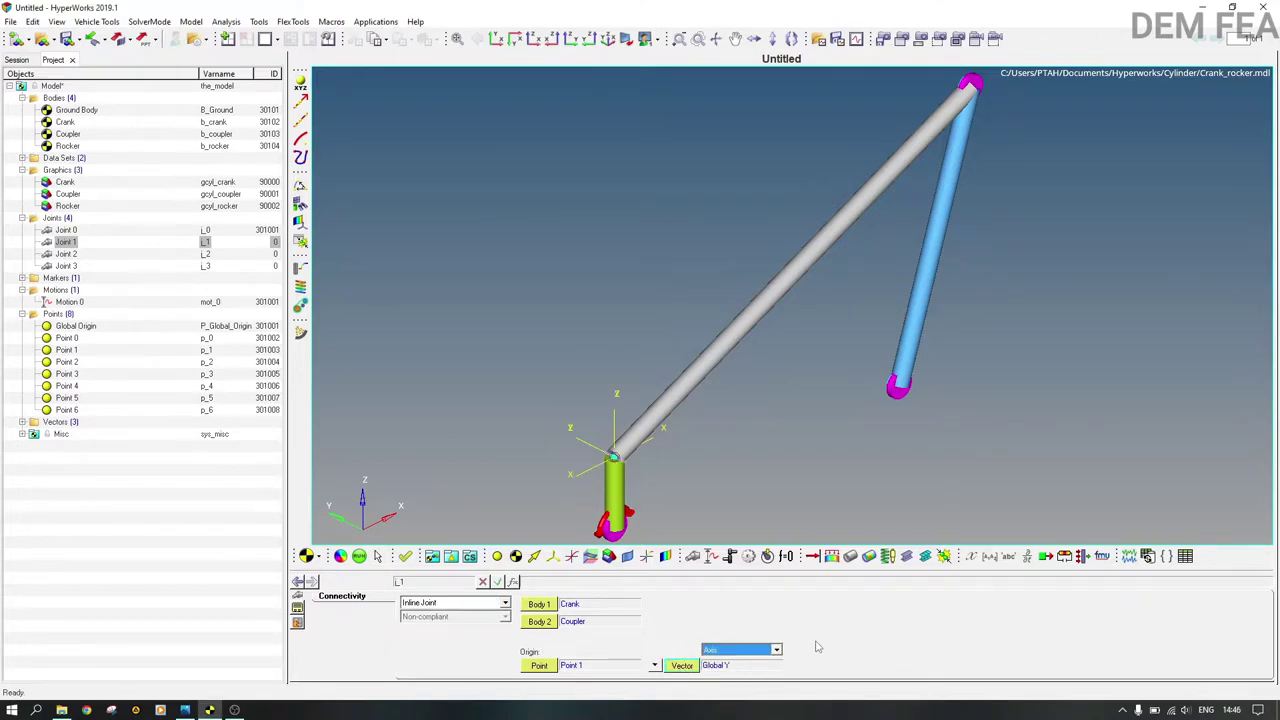
Check the model to review the degrees of freedom with the inline joint, and close the report windows.
{"action": "left_click", "coordinate": [259, 21]}
{"action": "left_click", "coordinate": [284, 36]}
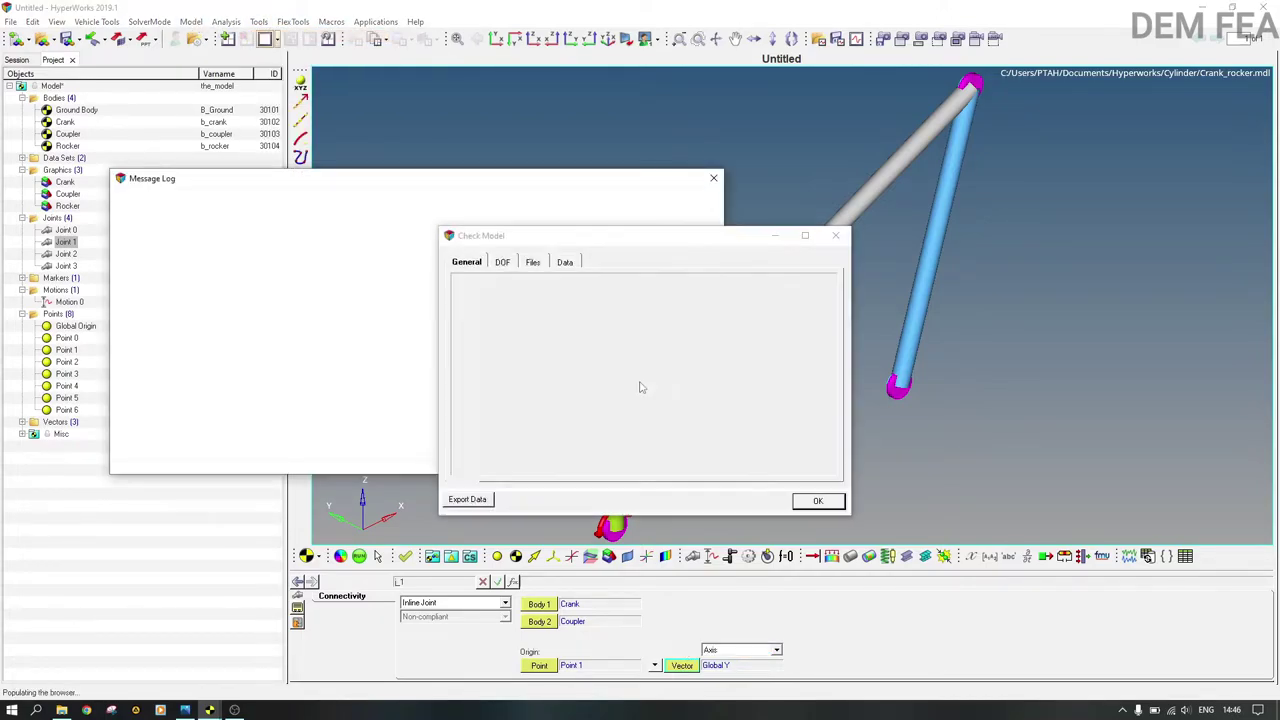
{"action": "left_click", "coordinate": [503, 262]}
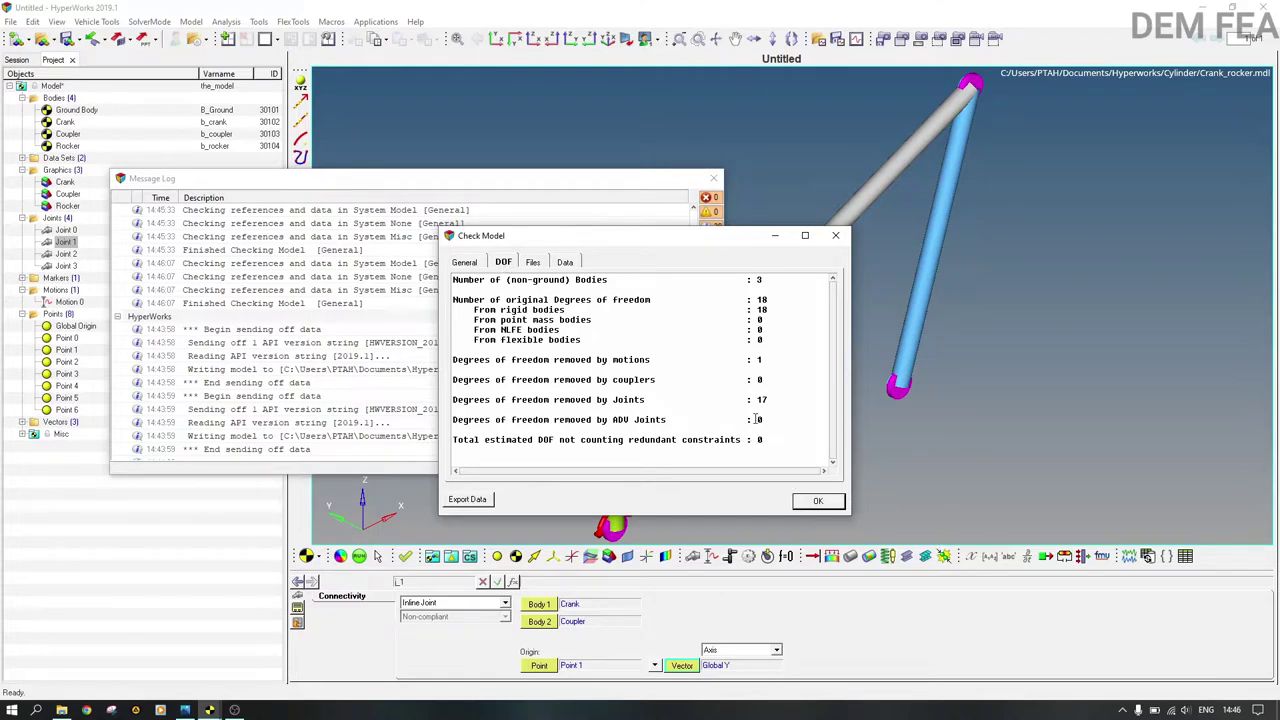
{"action": "left_click", "coordinate": [835, 235]}
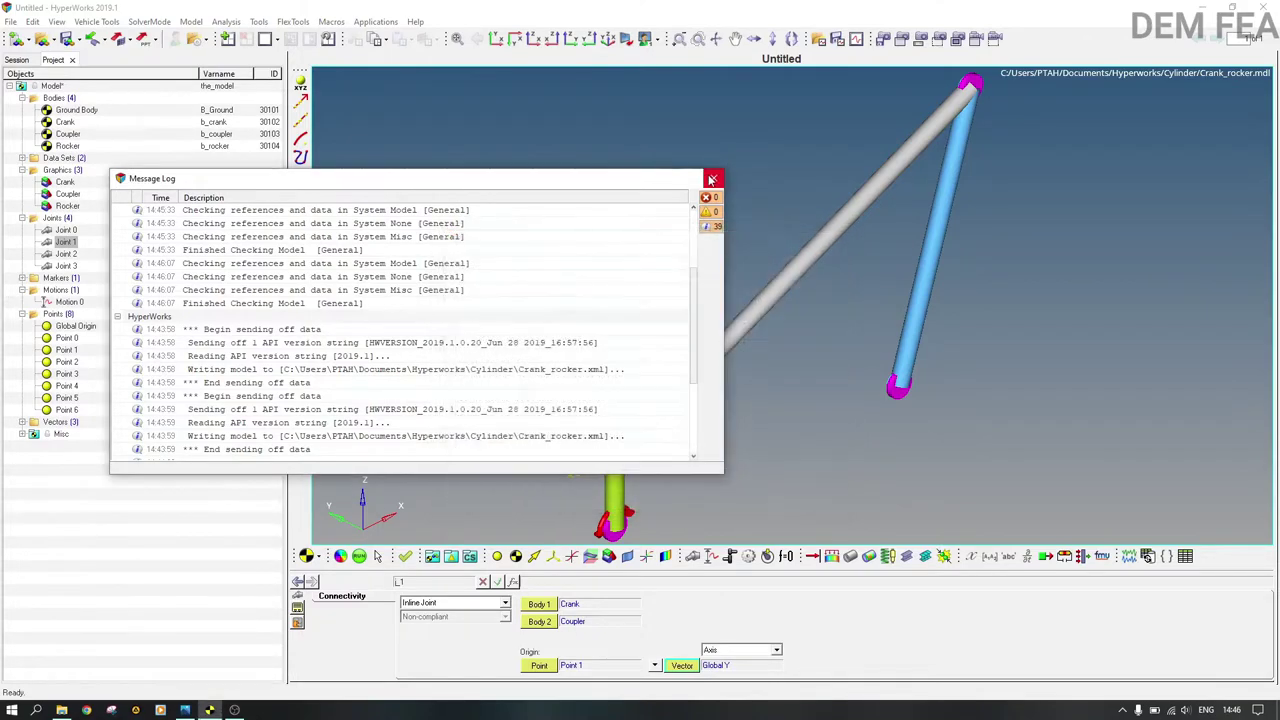
{"action": "left_click", "coordinate": [713, 178]}
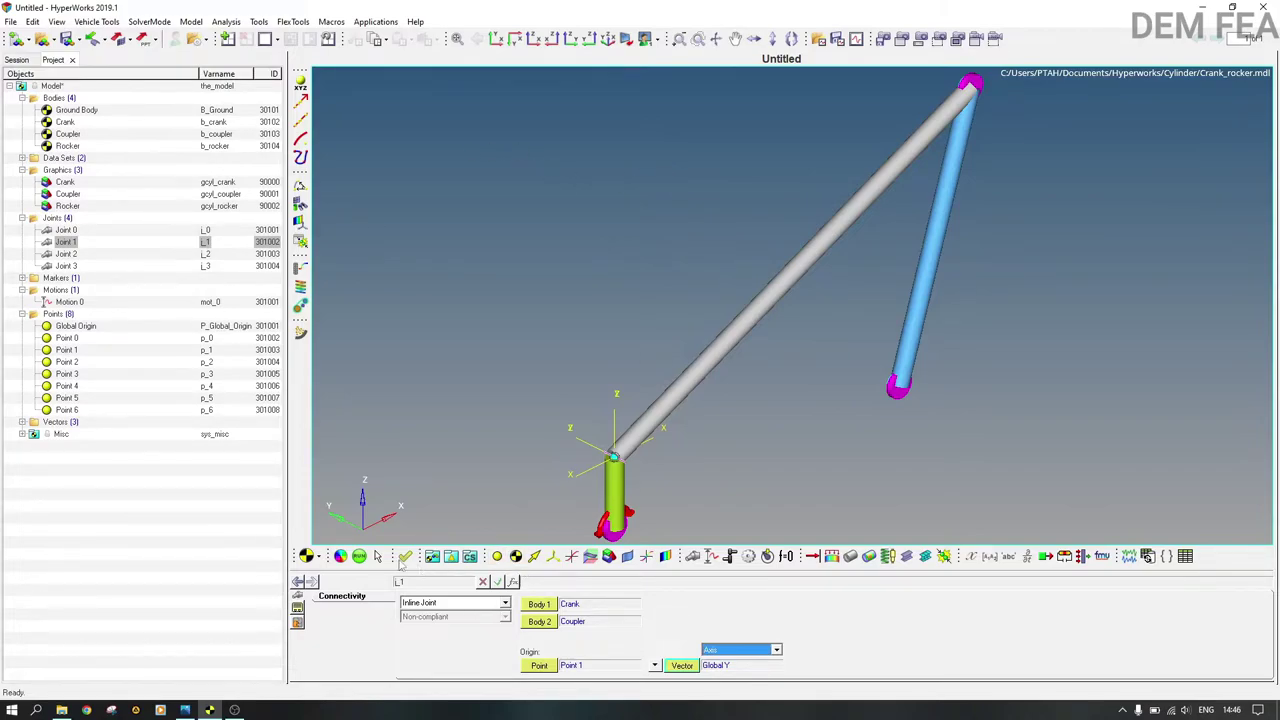
Run the current model as a transient MotionSolve simulation, review the solver output, and close the solver and message log windows.
{"action": "left_click", "coordinate": [360, 558]}
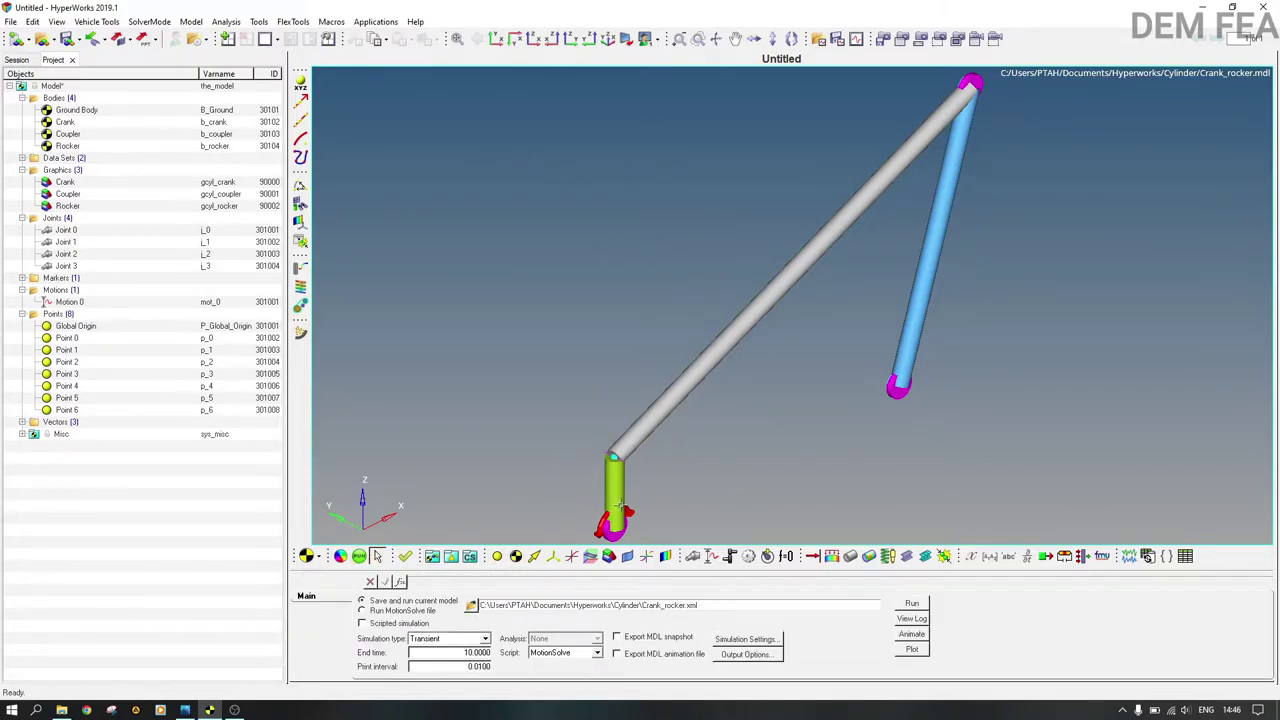
{"action": "left_click", "coordinate": [911, 604]}
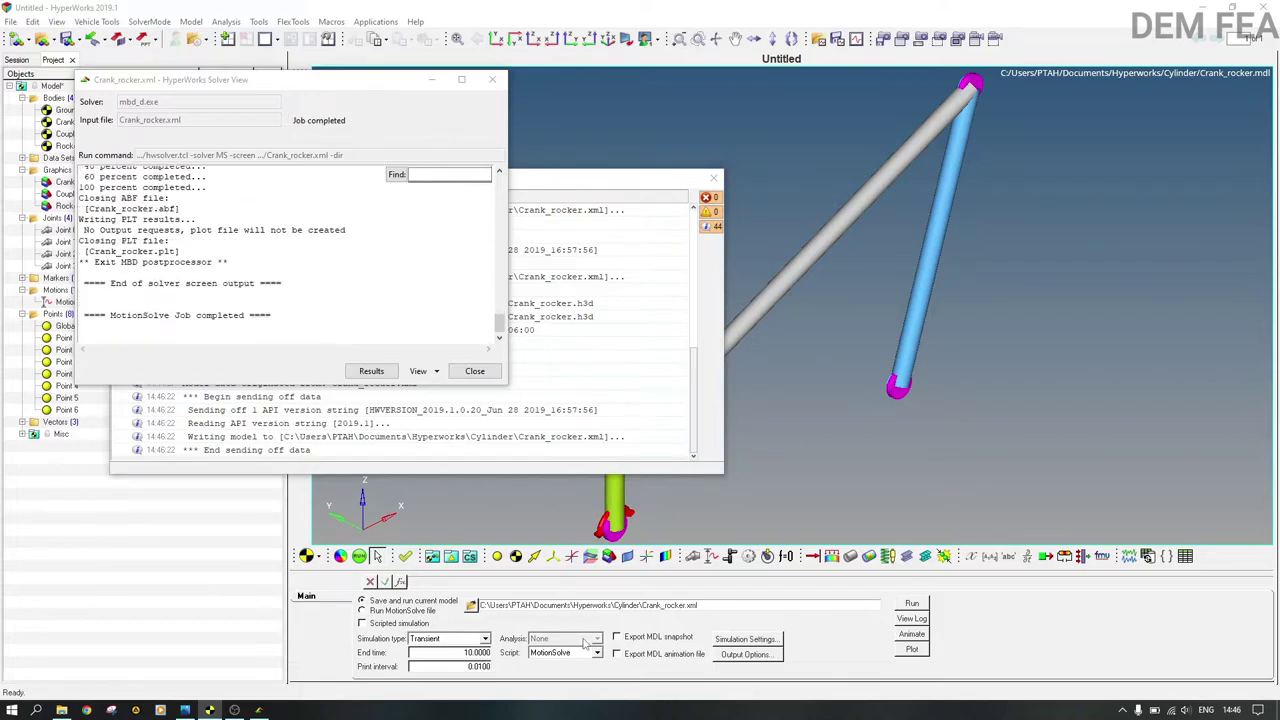
{"action": "left_click", "coordinate": [324, 304]}
{"action": "scroll", "coordinate": [326, 310], "scroll_direction": "up", "scroll_amount": 5}
{"action": "scroll", "coordinate": [326, 310], "scroll_direction": "up", "scroll_amount": 10}
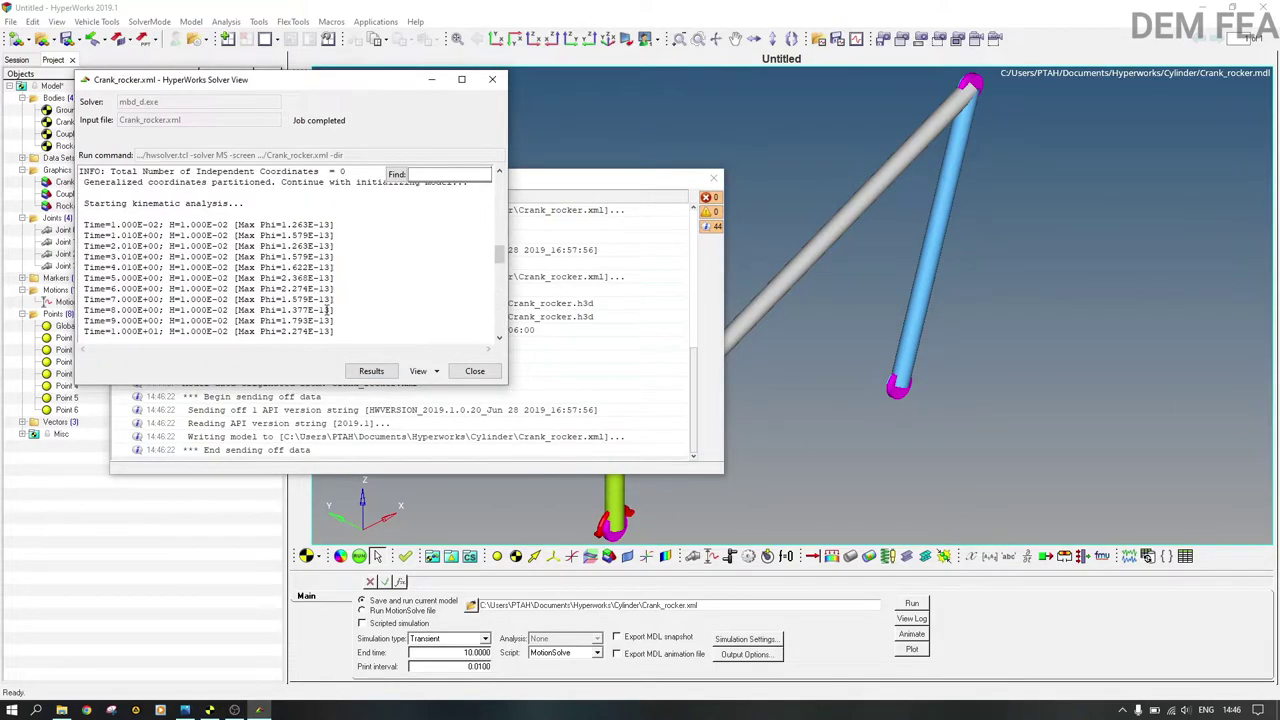
{"action": "scroll", "coordinate": [326, 310], "scroll_direction": "up", "scroll_amount": 6}
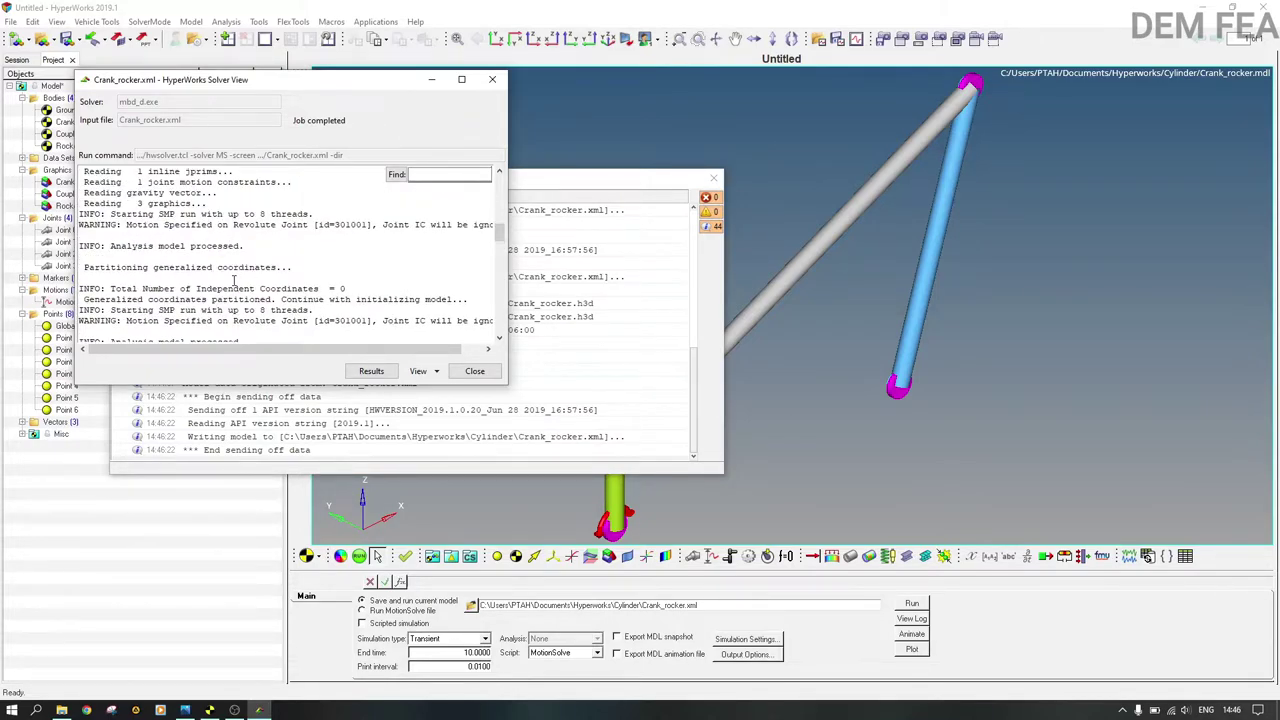
{"action": "scroll", "coordinate": [234, 280], "scroll_direction": "down", "scroll_amount": 3}
{"action": "scroll", "coordinate": [234, 282], "scroll_direction": "down", "scroll_amount": 10}
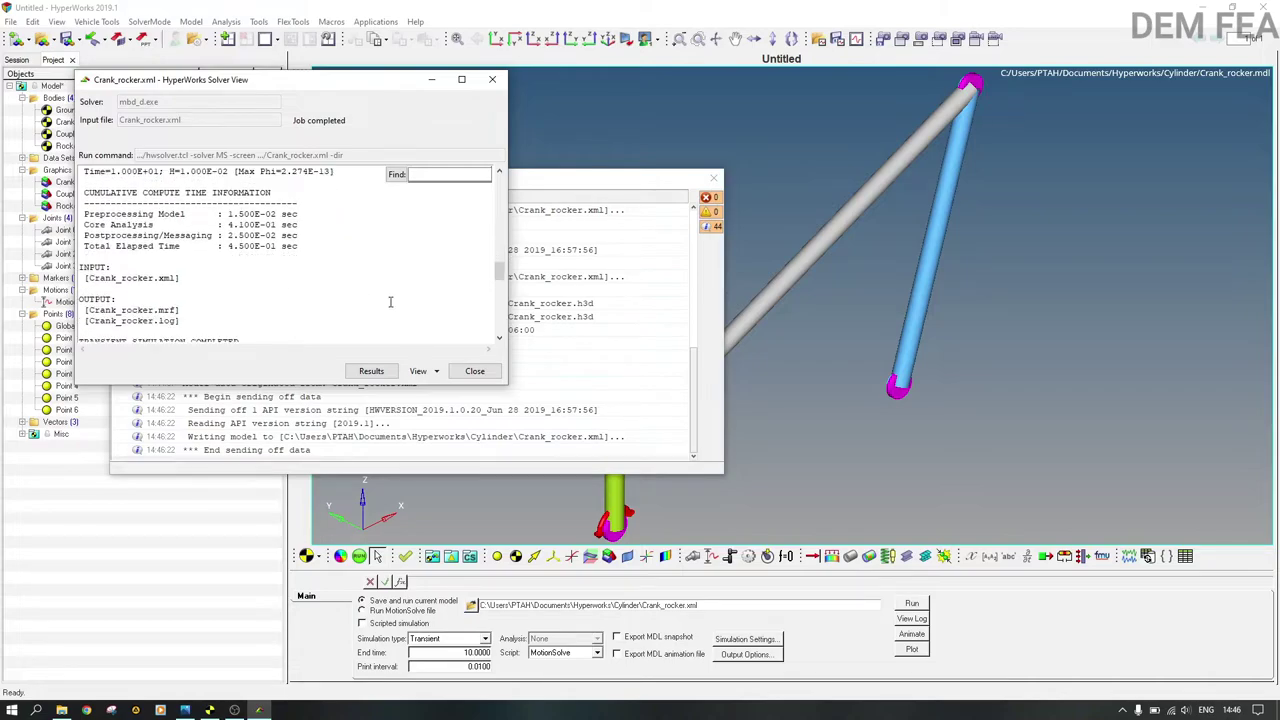
{"action": "left_click", "coordinate": [474, 371]}
{"action": "left_click", "coordinate": [713, 178]}
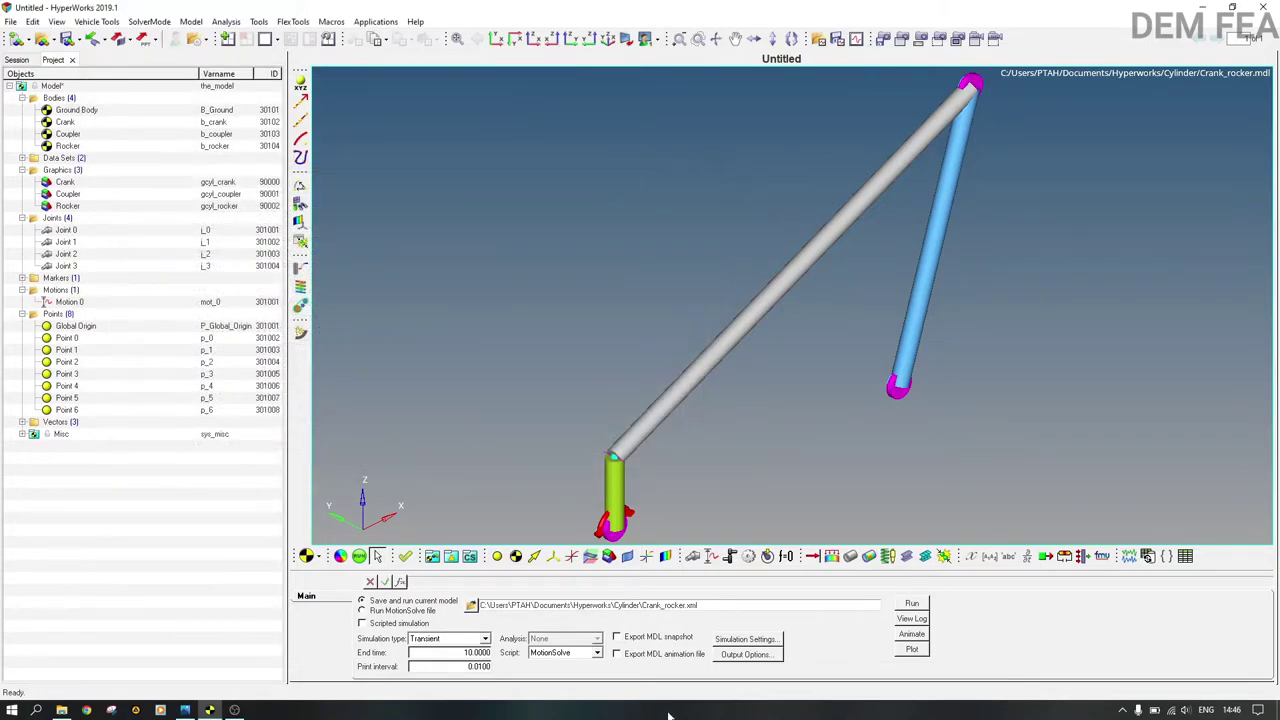
Open the animation of the simulation results, rewind it to time 0, and play it.
{"action": "left_click", "coordinate": [908, 635]}
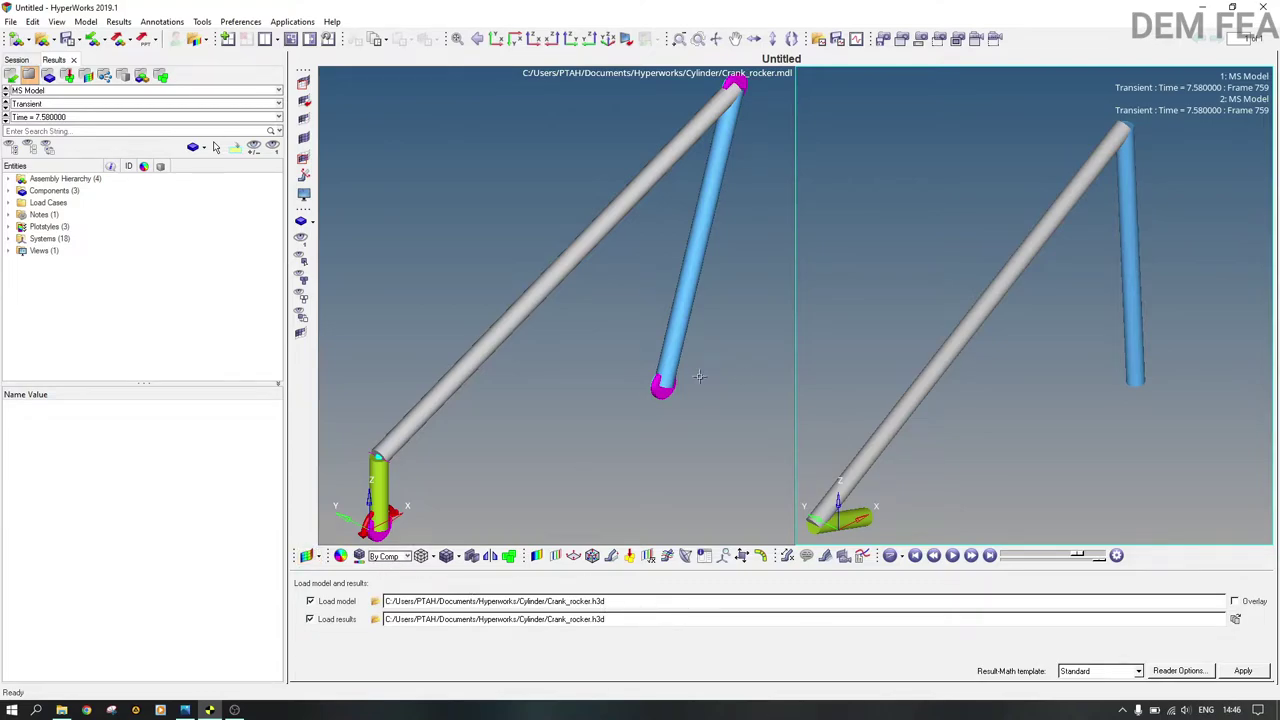
{"action": "left_click_drag", "start_coordinate": [1077, 556], "coordinate": [1004, 558]}
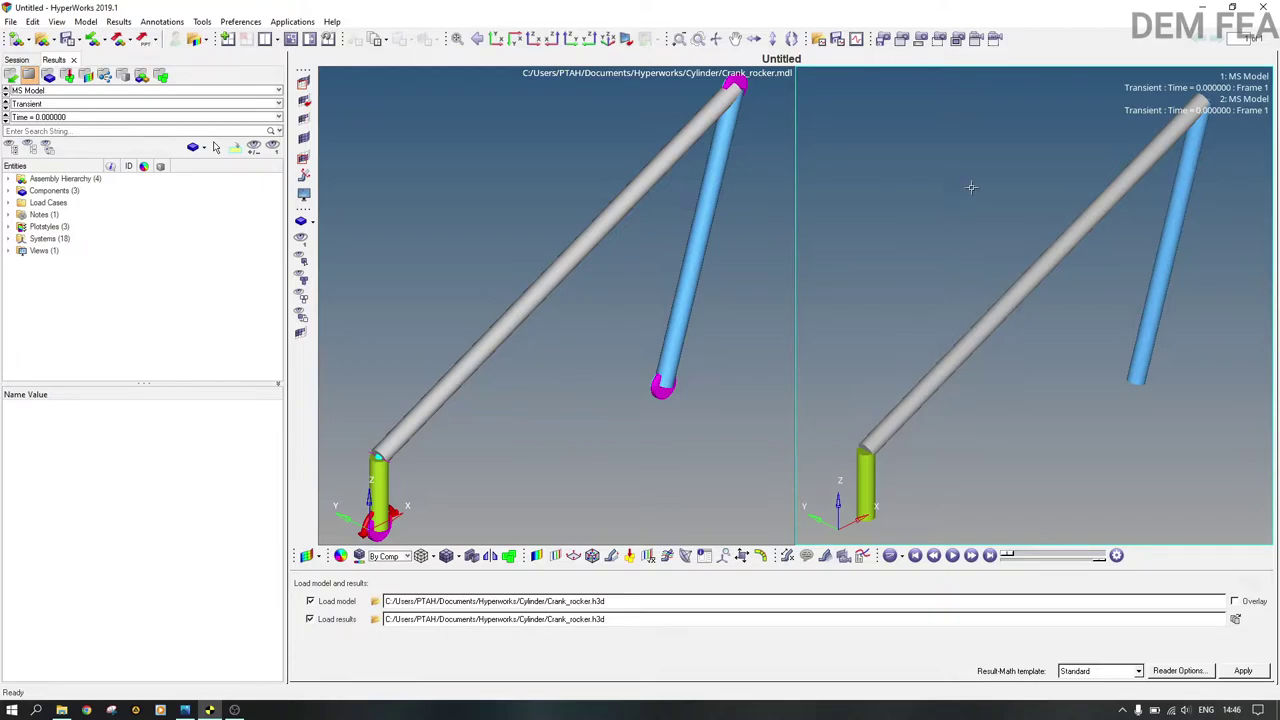
{"action": "left_click", "coordinate": [951, 556]}
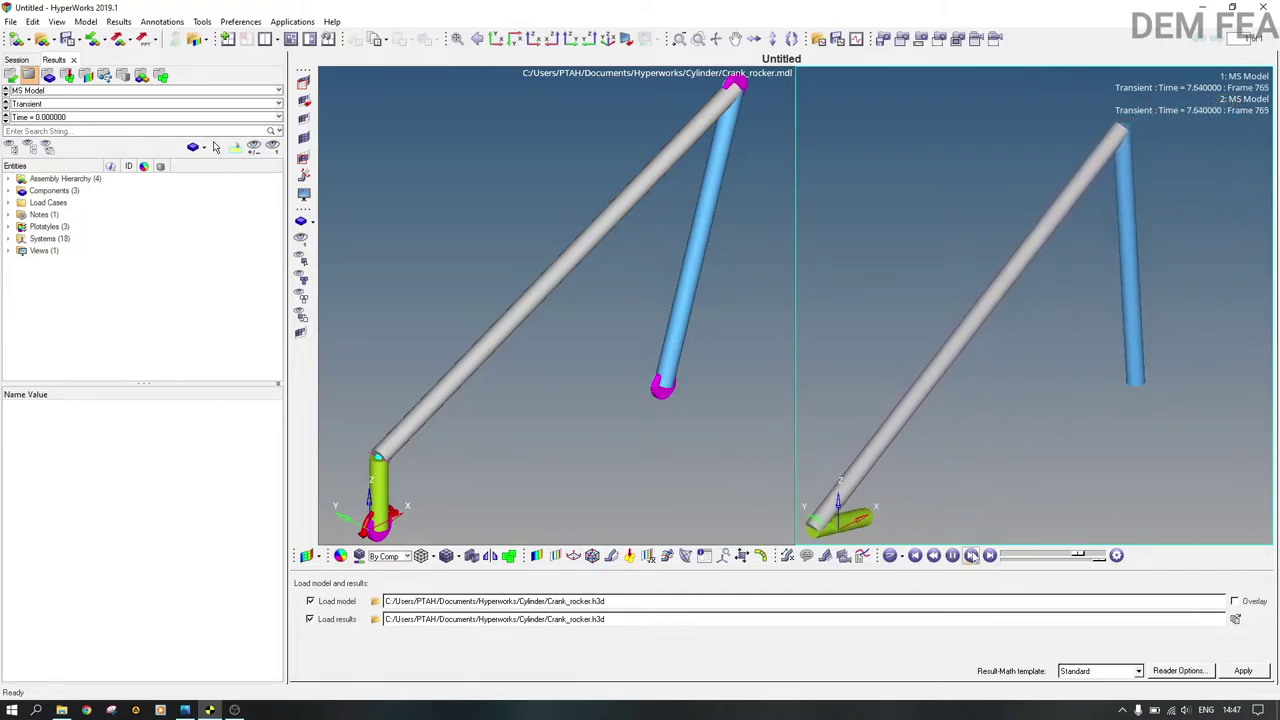
Reload the results animation from the model window and play it in an expanded single-window view.
{"action": "left_click", "coordinate": [535, 285]}
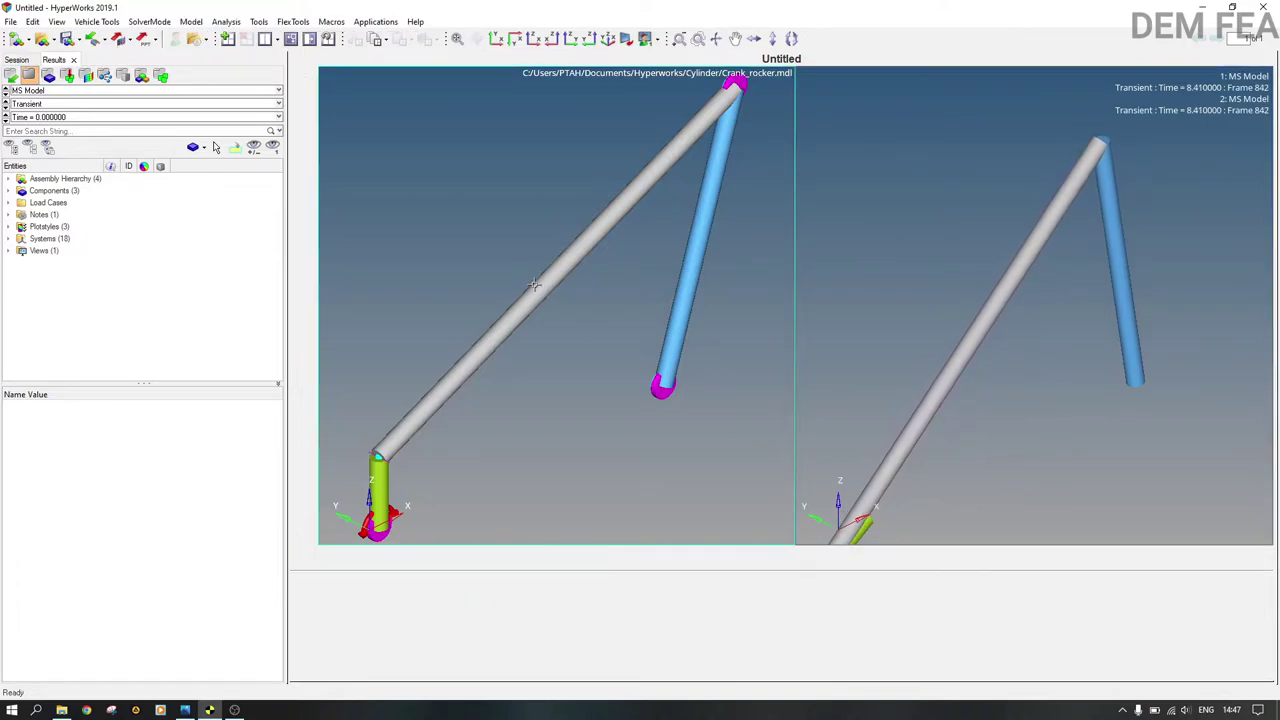
{"action": "left_click", "coordinate": [911, 634]}
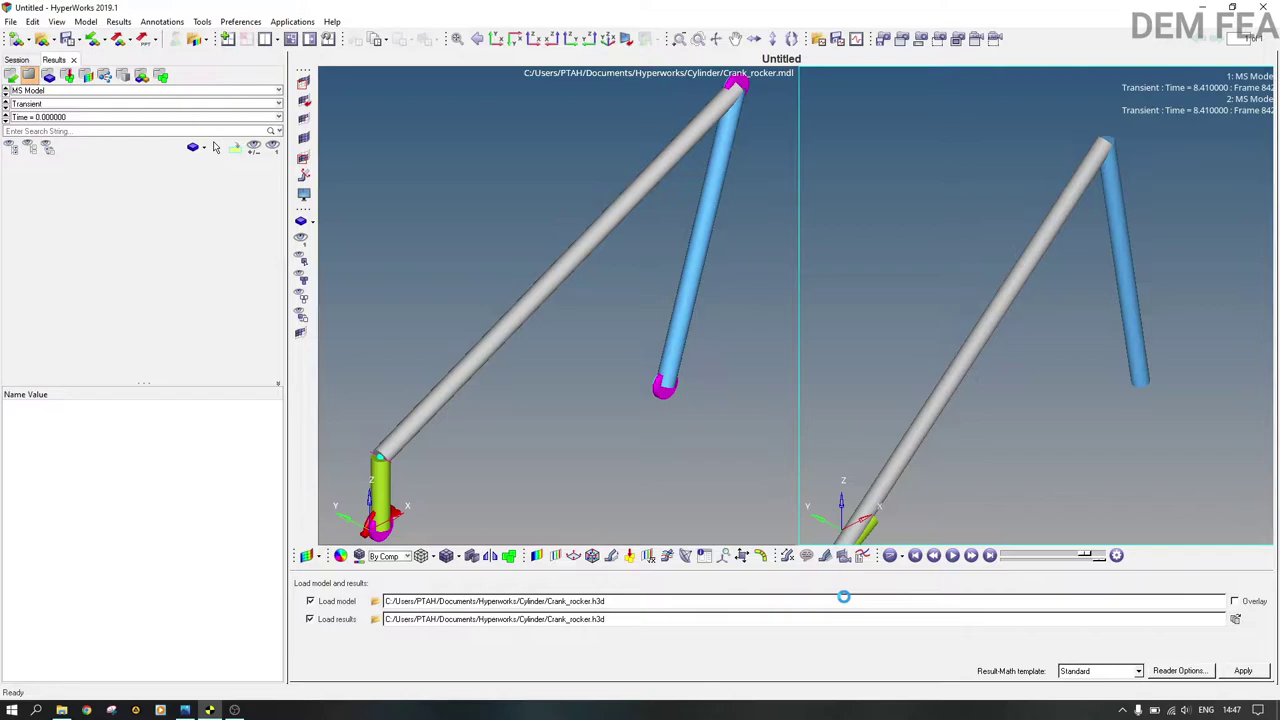
{"action": "left_click", "coordinate": [632, 403]}
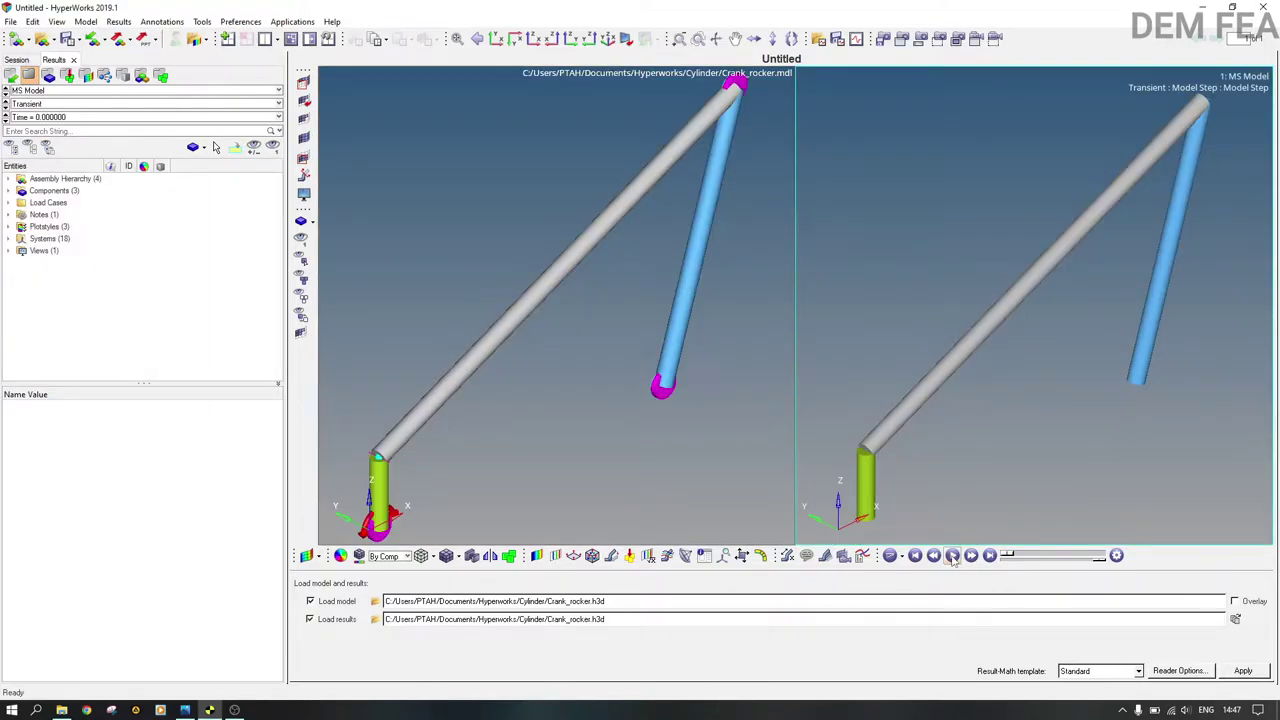
{"action": "left_click", "coordinate": [952, 556]}
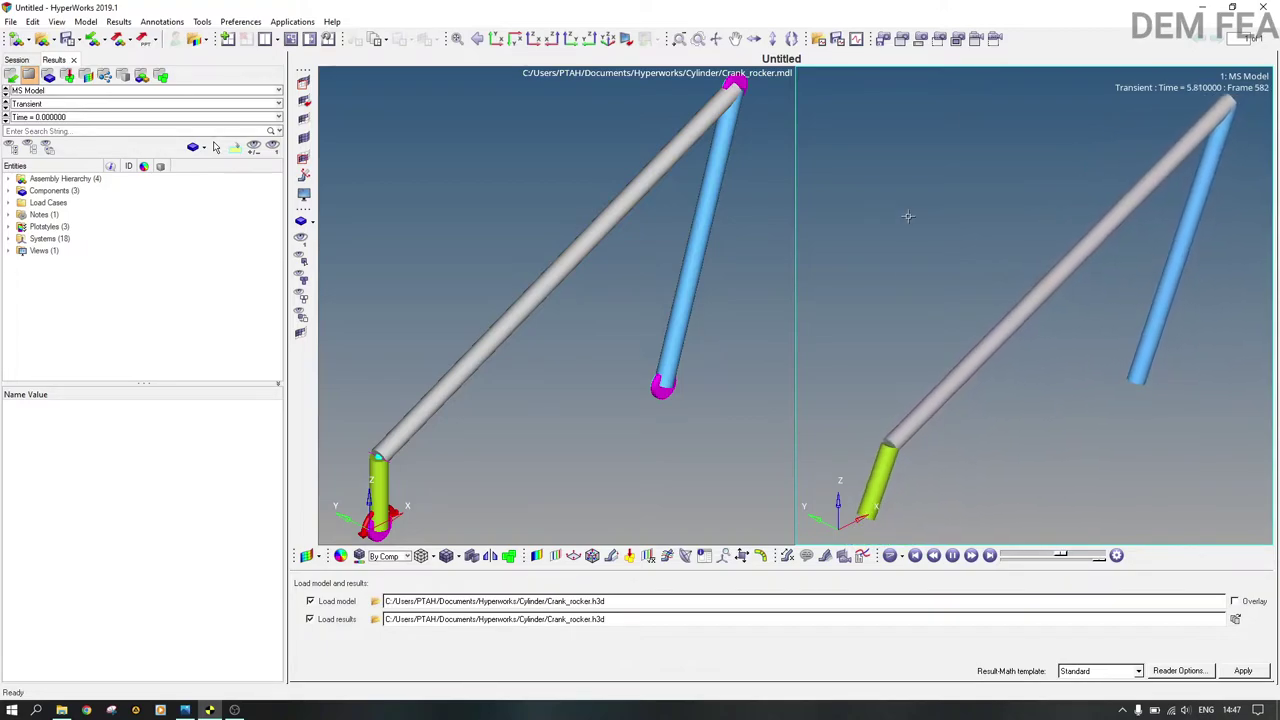
{"action": "left_click", "coordinate": [291, 38]}
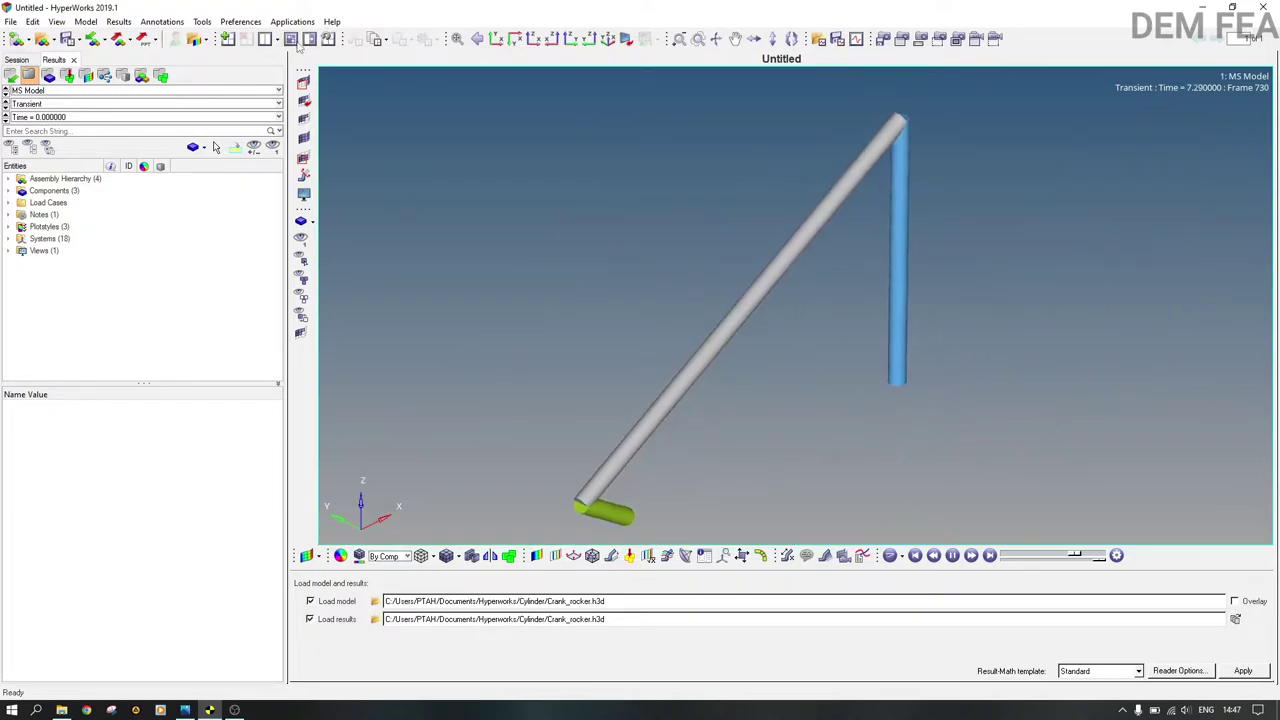
{"action": "left_click", "coordinate": [536, 44]}
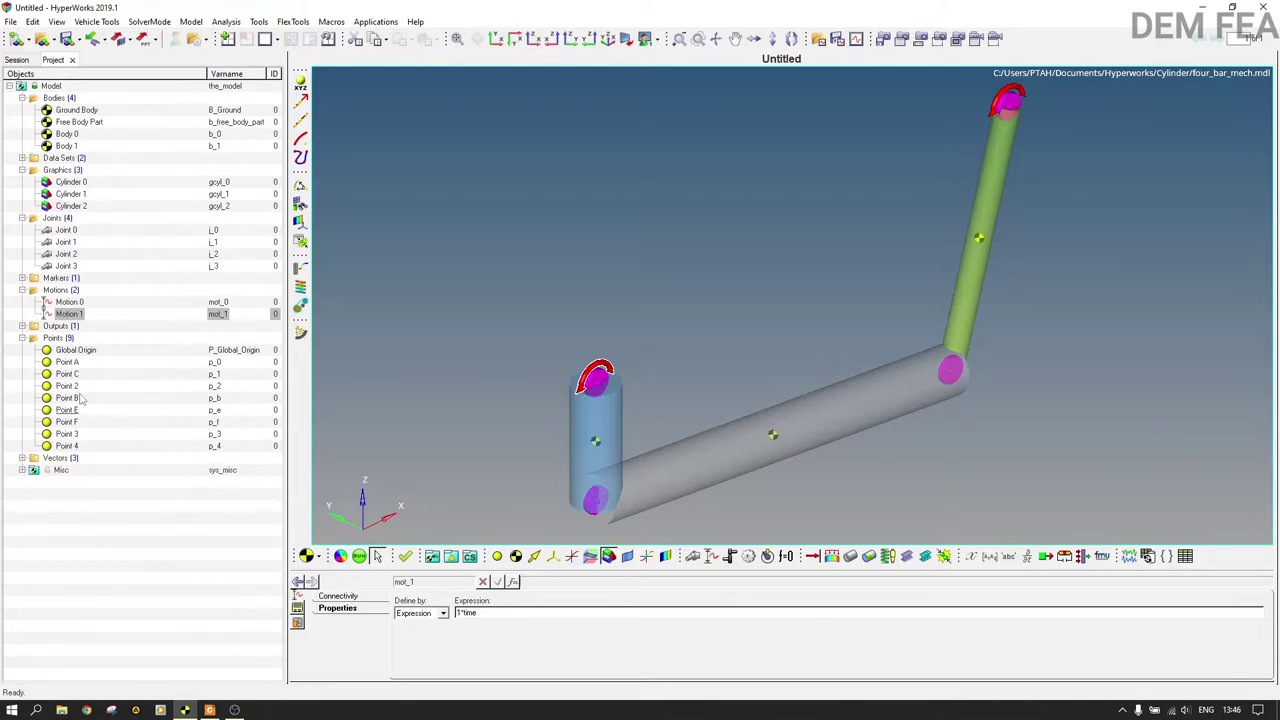
In the four_bar_mech model, review the point coordinates in the data summary, including the expression behind Point 2's X value.
{"action": "left_click", "coordinate": [53, 338]}
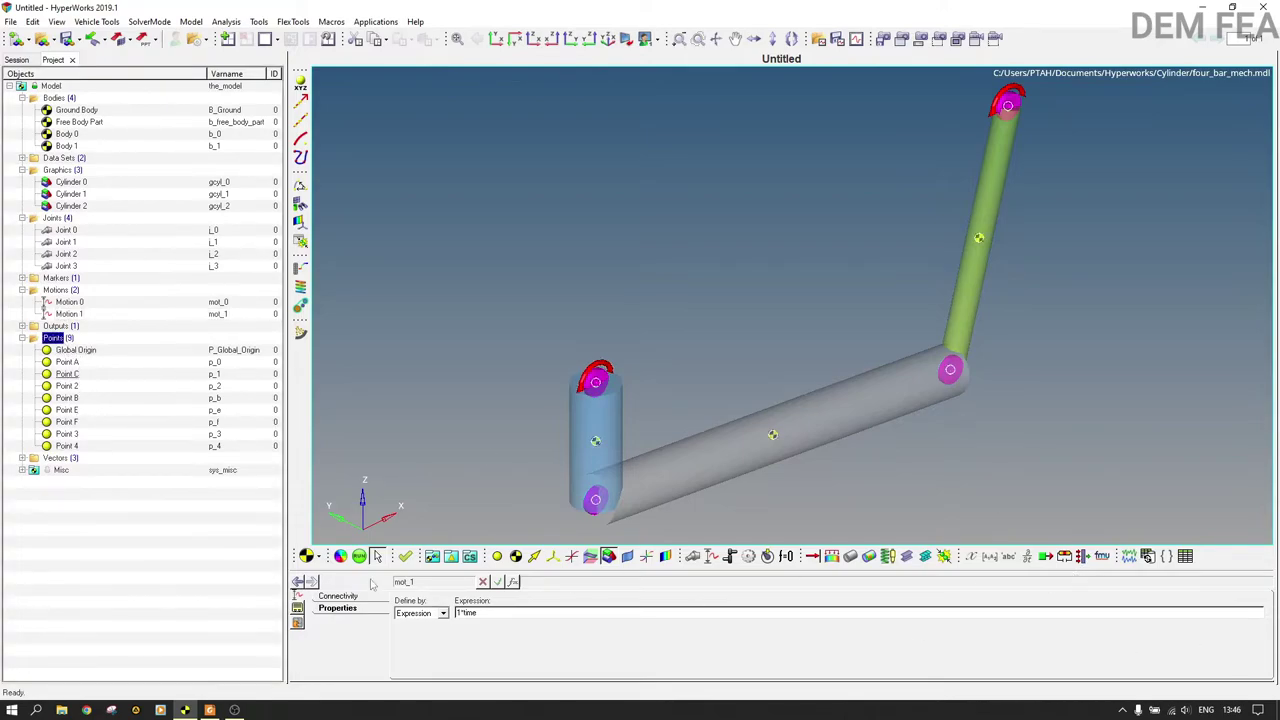
{"action": "left_click", "coordinate": [70, 353]}
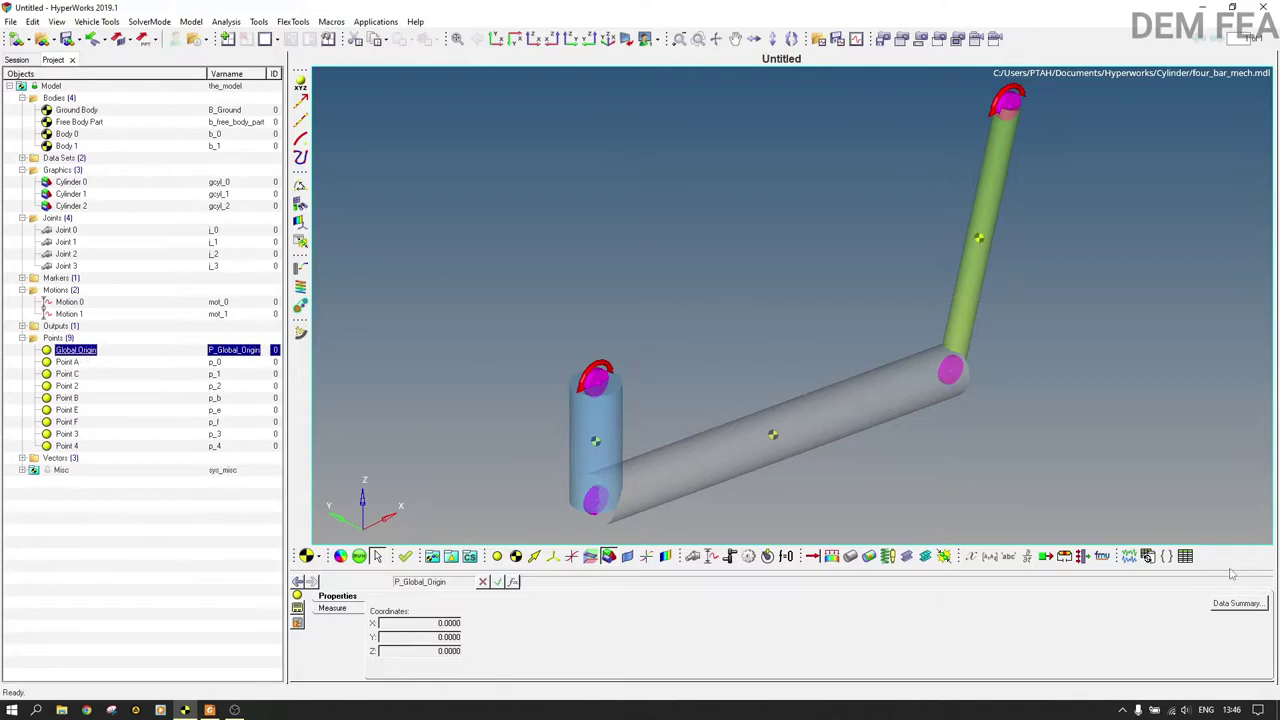
{"action": "left_click", "coordinate": [1237, 603]}
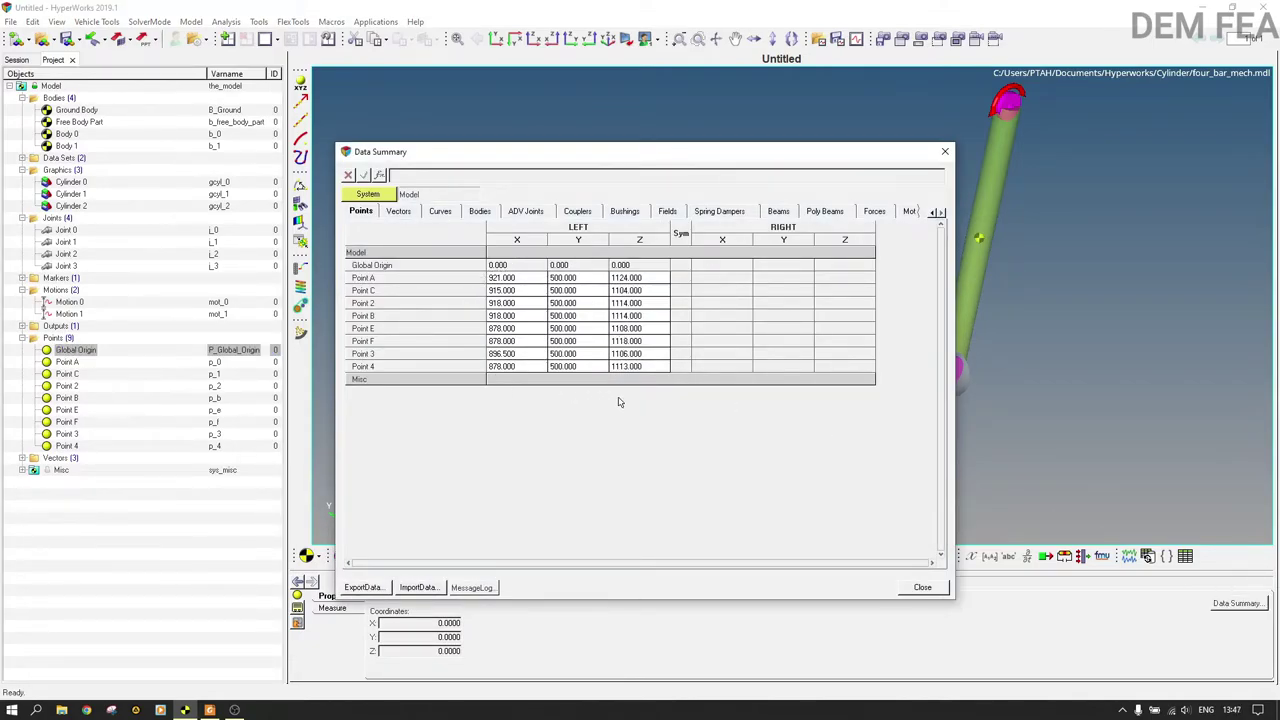
{"action": "double_click", "coordinate": [507, 303]}
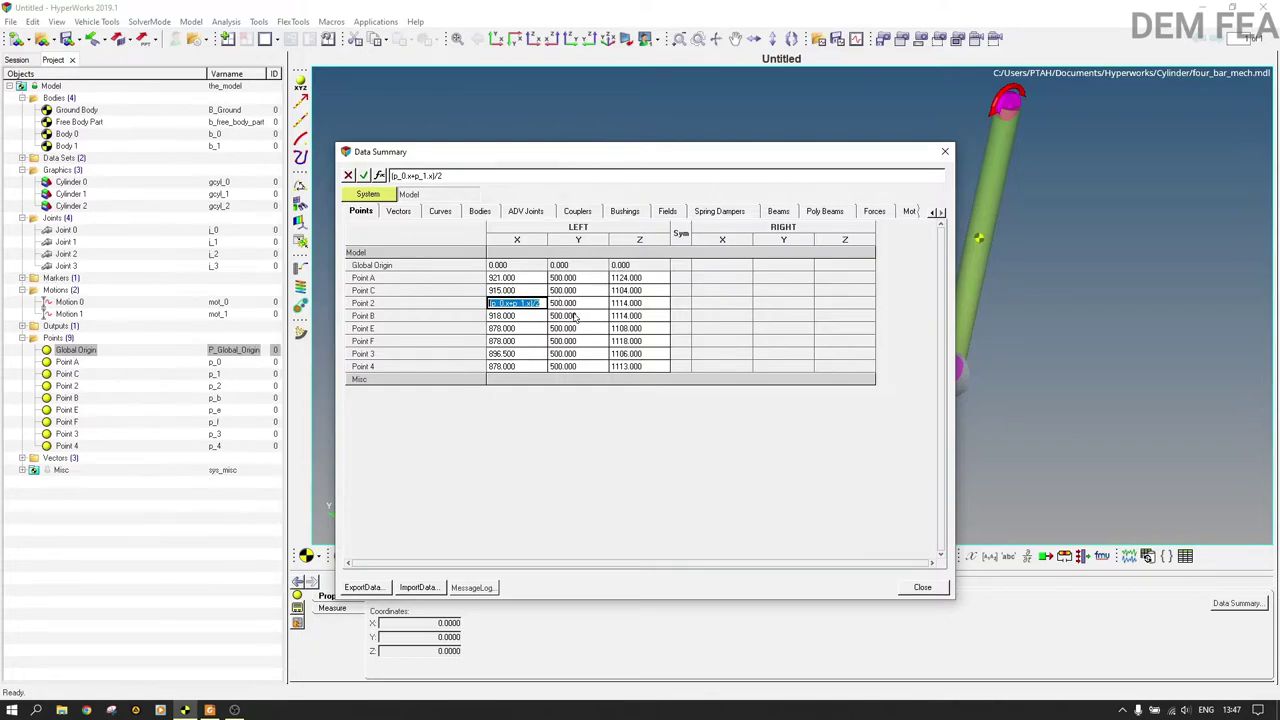
{"action": "left_click", "coordinate": [944, 152]}
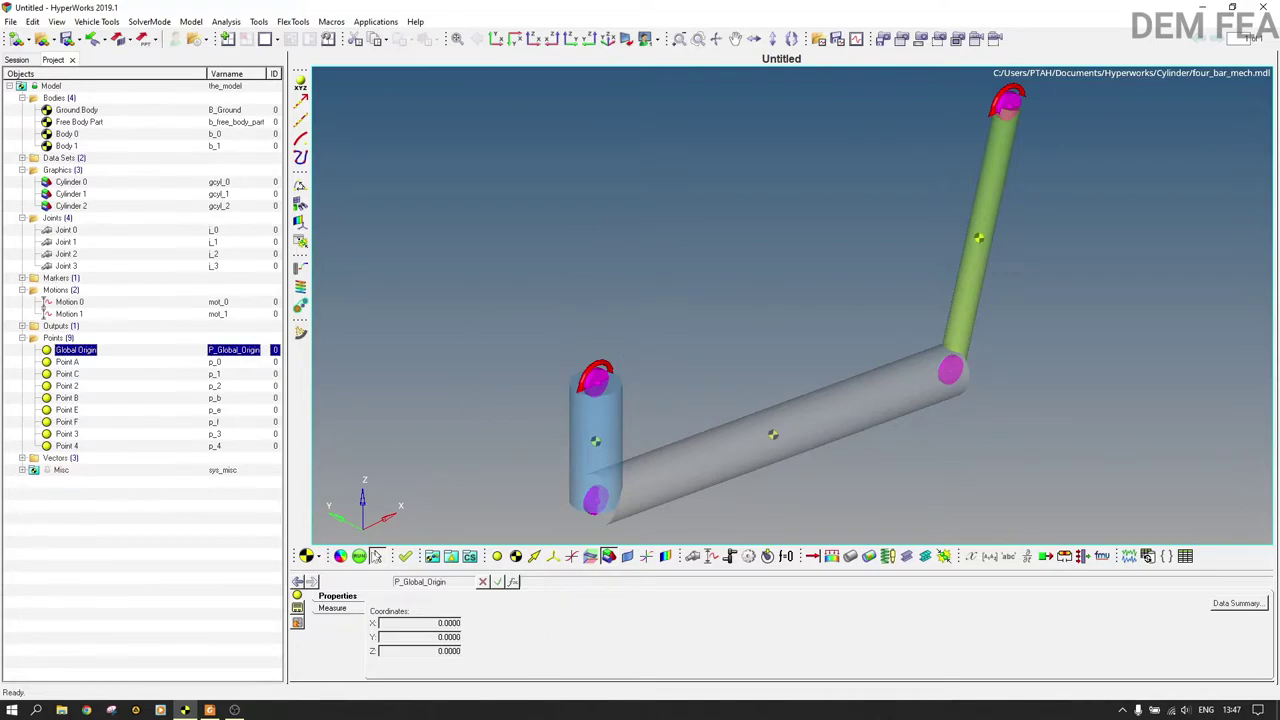
Examine Motion 1's expression and the connectivity of Joints 0 to 3 in the four-bar model.
{"action": "left_click", "coordinate": [70, 316]}
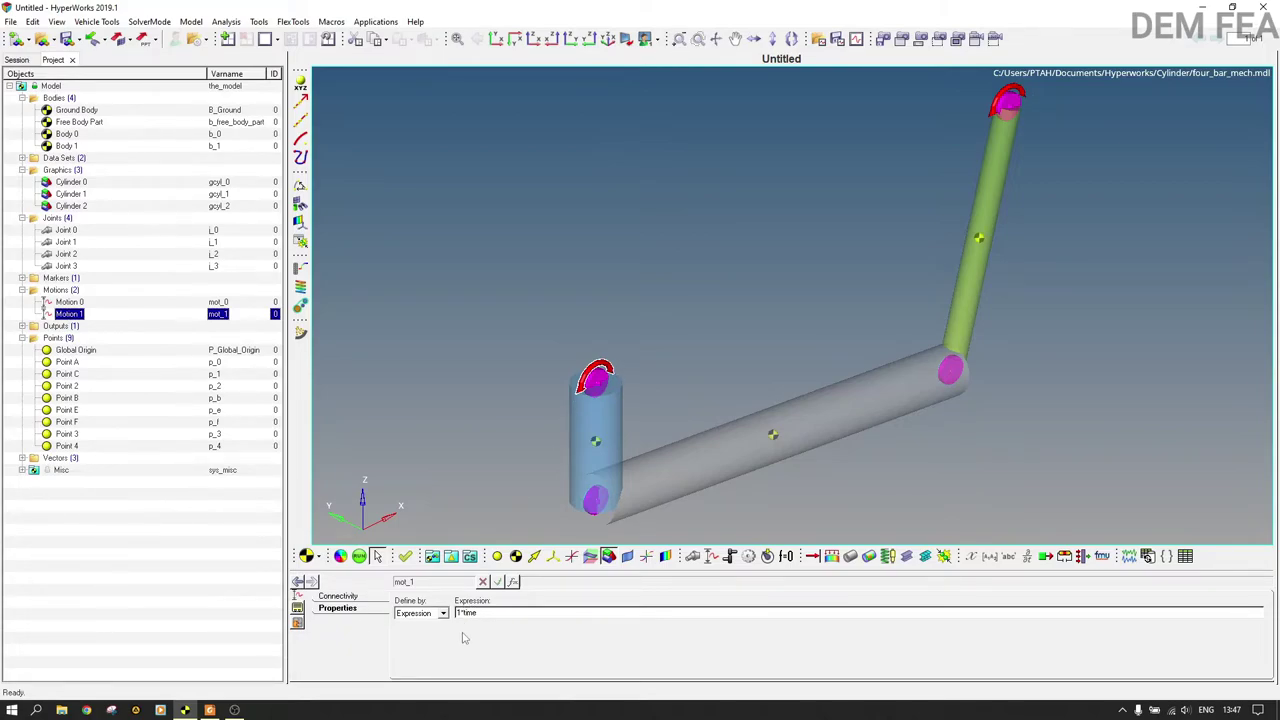
{"action": "left_click", "coordinate": [63, 220]}
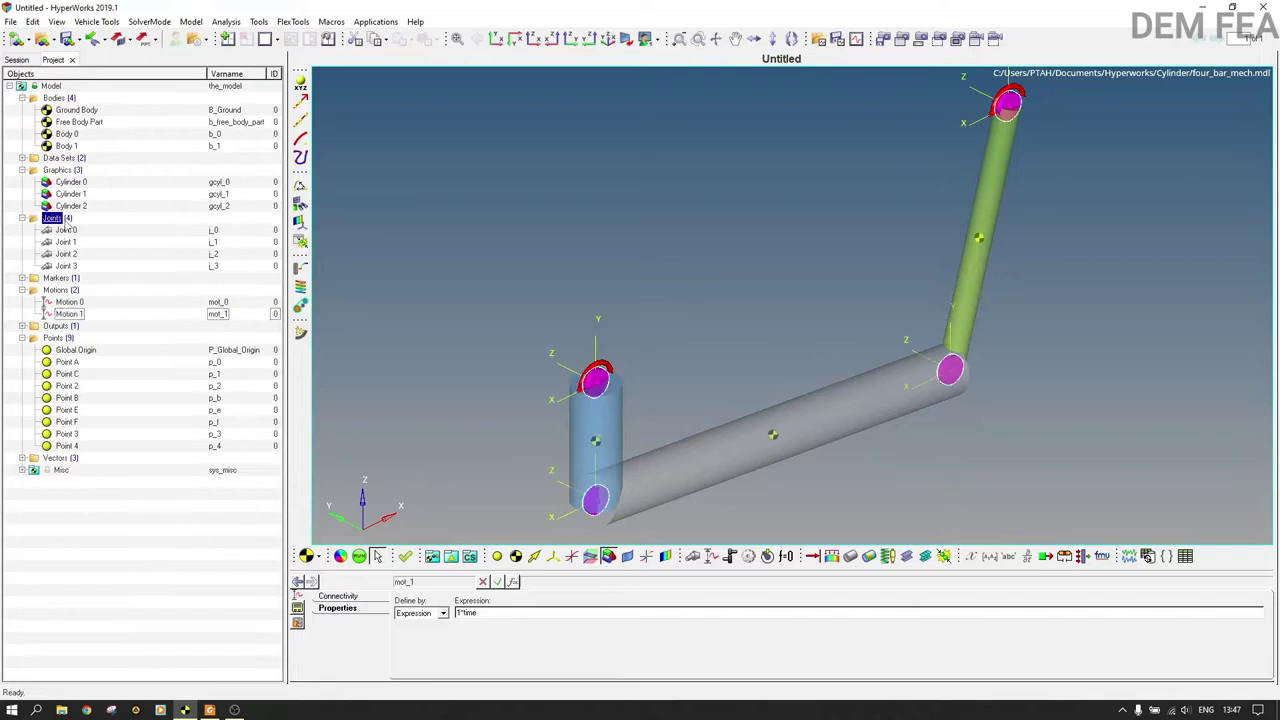
{"action": "left_click", "coordinate": [72, 232]}
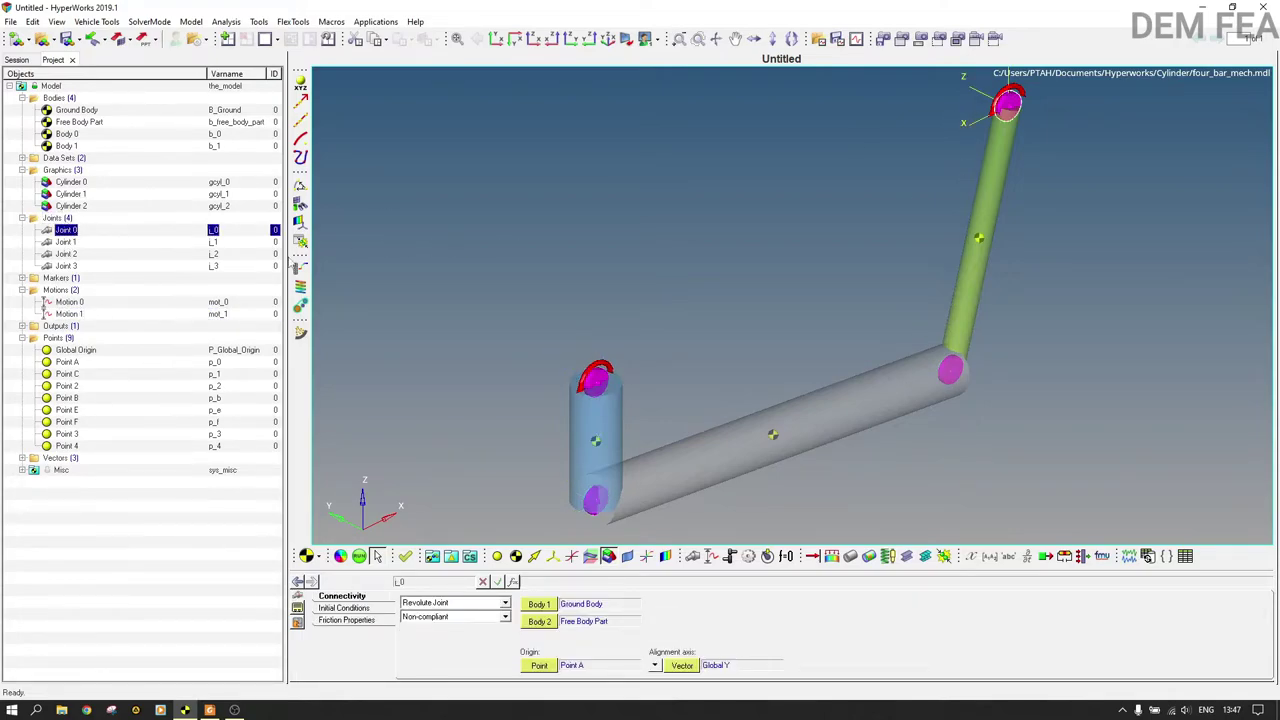
{"action": "left_click", "coordinate": [66, 243]}
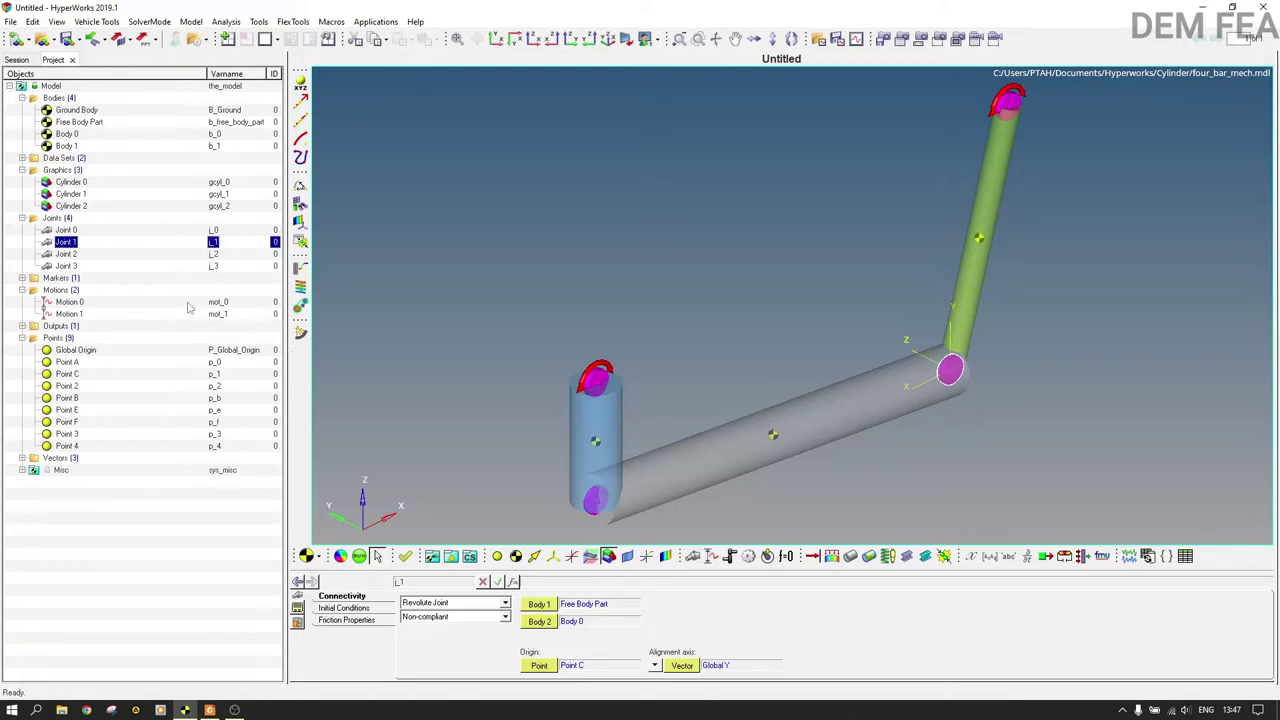
{"action": "left_click", "coordinate": [66, 255]}
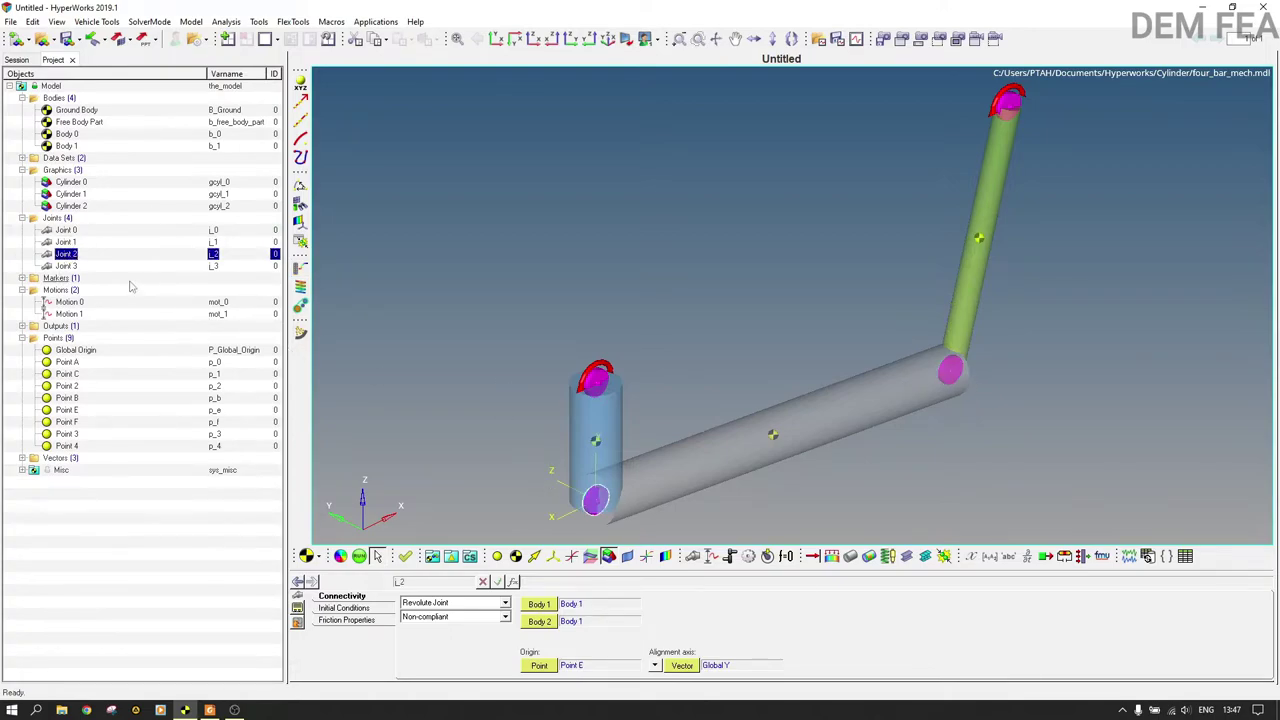
{"action": "left_click", "coordinate": [65, 266]}
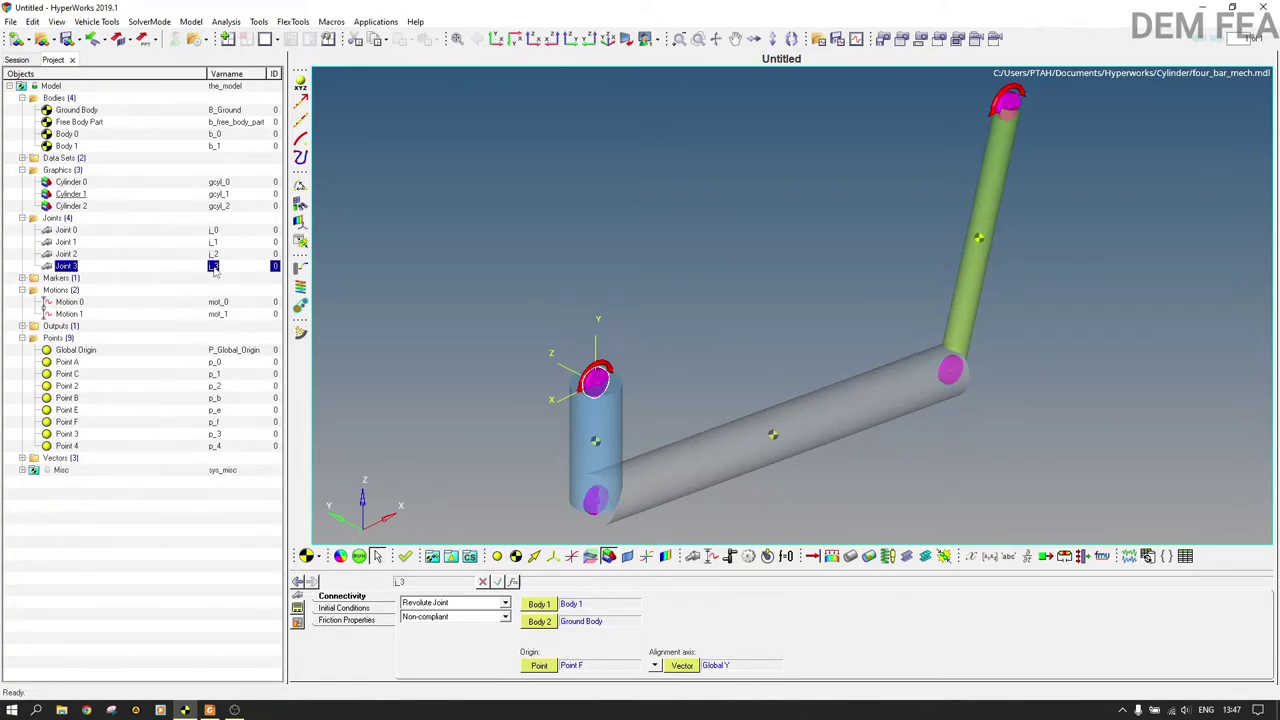
Check the four_bar_mech model for errors and degrees of freedom, and close the report windows.
{"action": "left_click", "coordinate": [258, 21]}
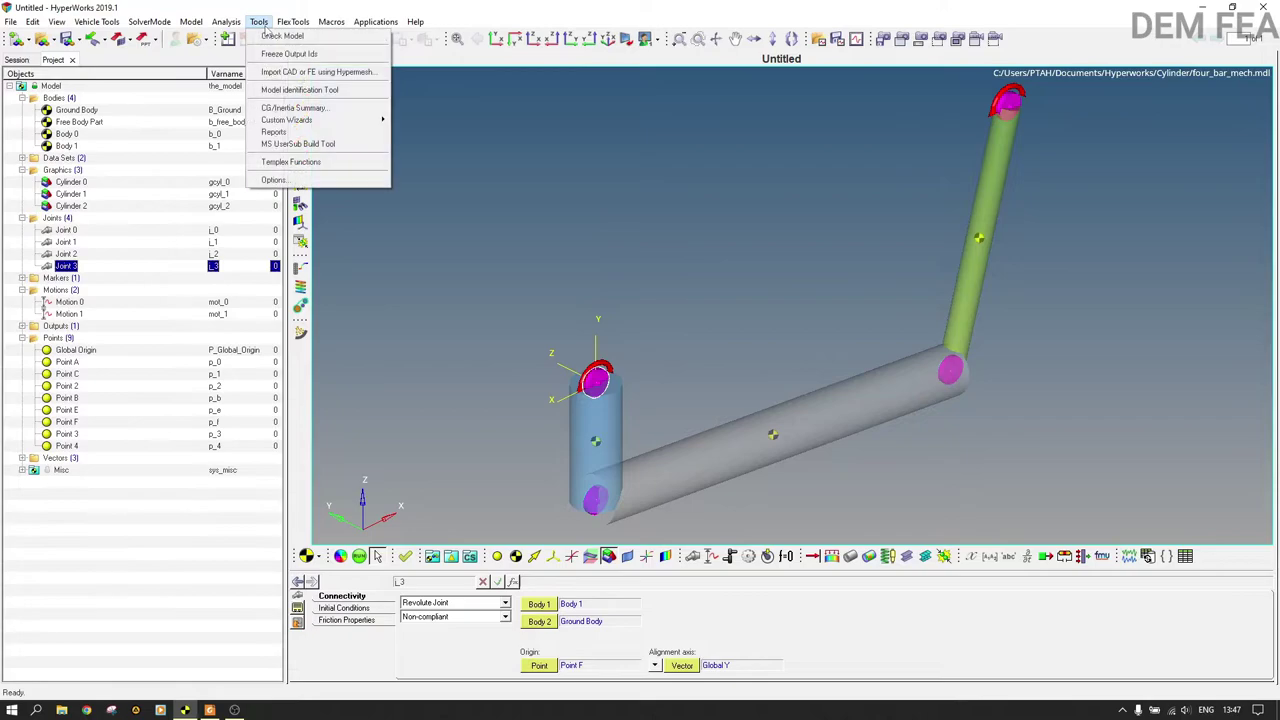
{"action": "left_click", "coordinate": [270, 36]}
{"action": "left_click", "coordinate": [502, 262]}
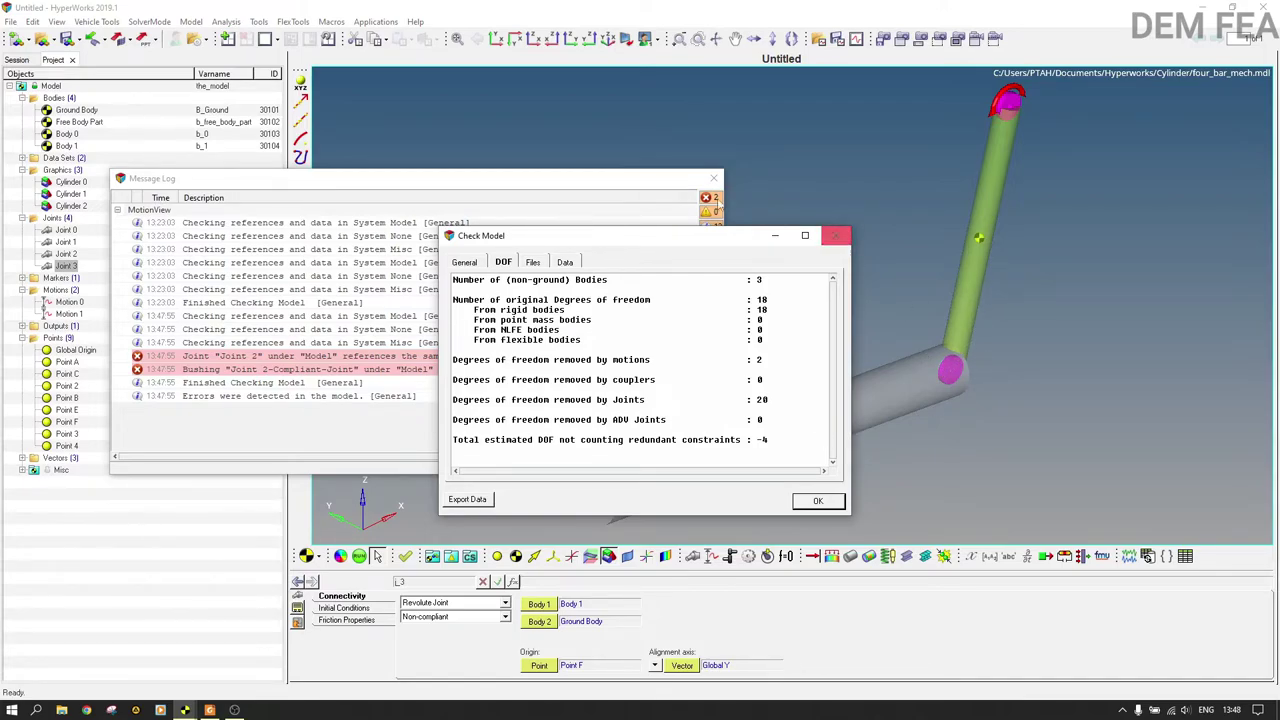
{"action": "left_click", "coordinate": [835, 235]}
{"action": "left_click", "coordinate": [713, 178]}
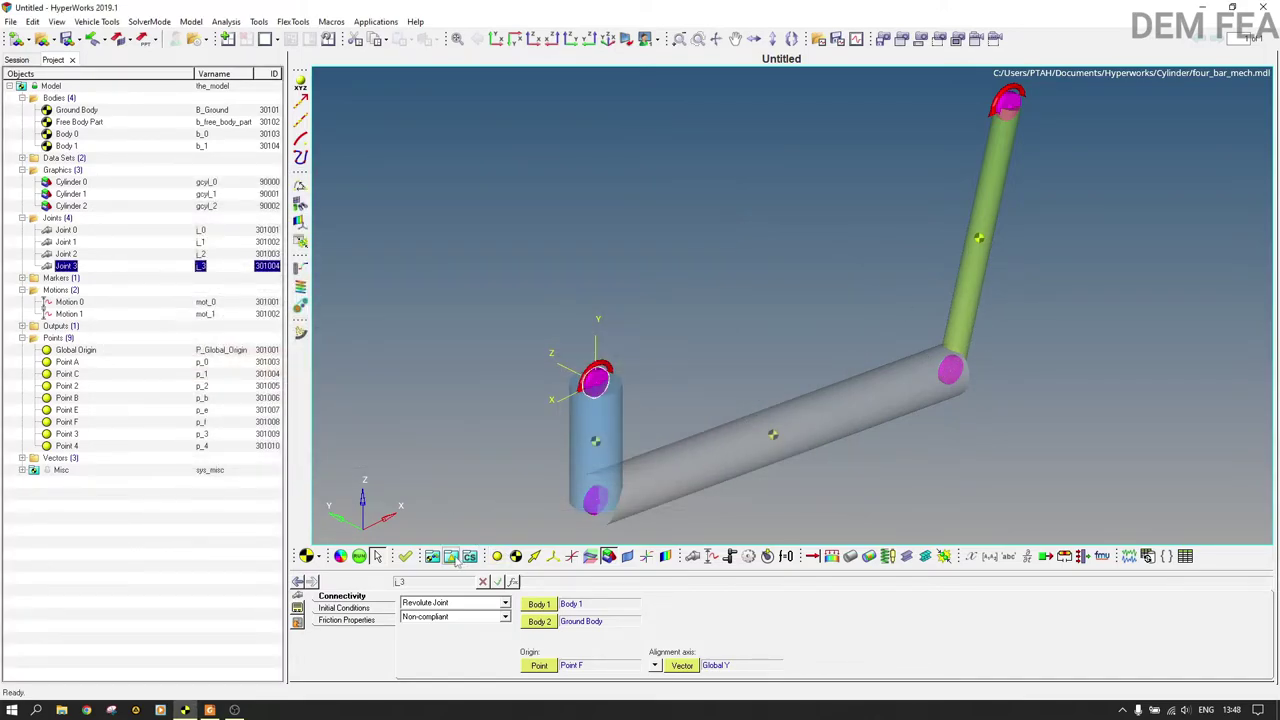
Try to run the four_bar_mech transient simulation, read the joint and bushing errors in the message log, and close it.
{"action": "left_click", "coordinate": [360, 557]}
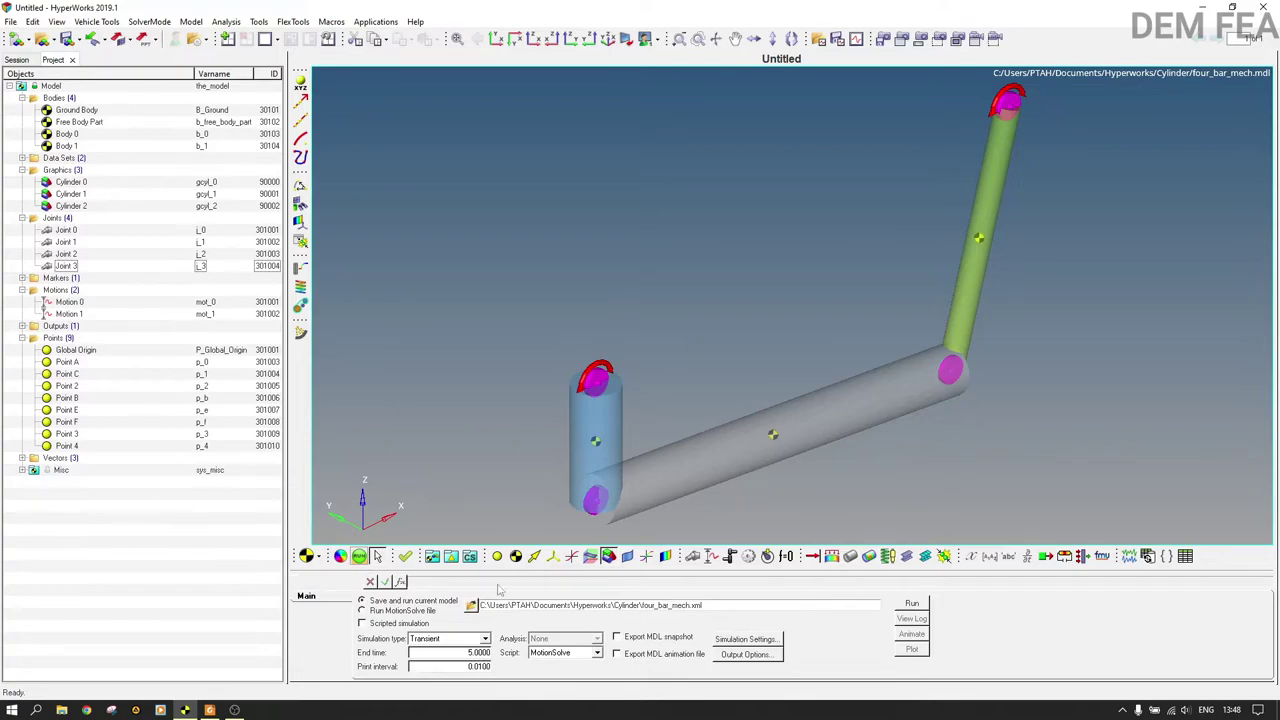
{"action": "left_click", "coordinate": [912, 603]}
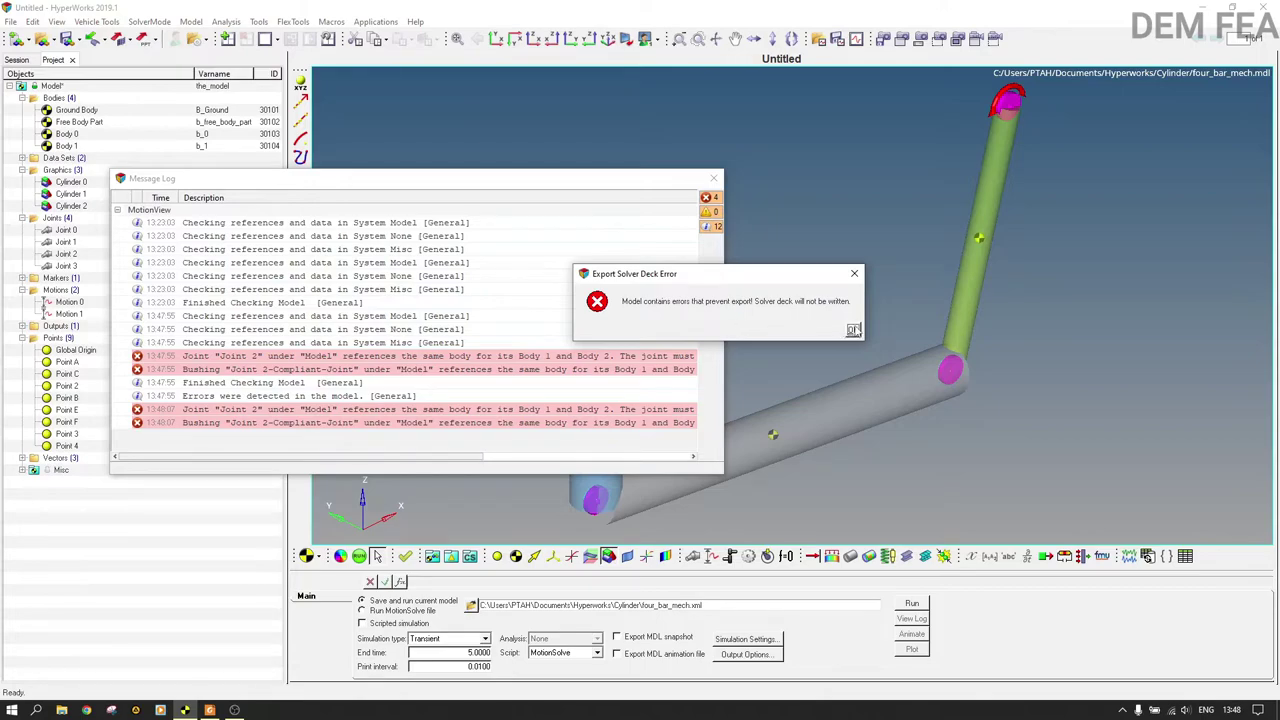
{"action": "left_click", "coordinate": [853, 330]}
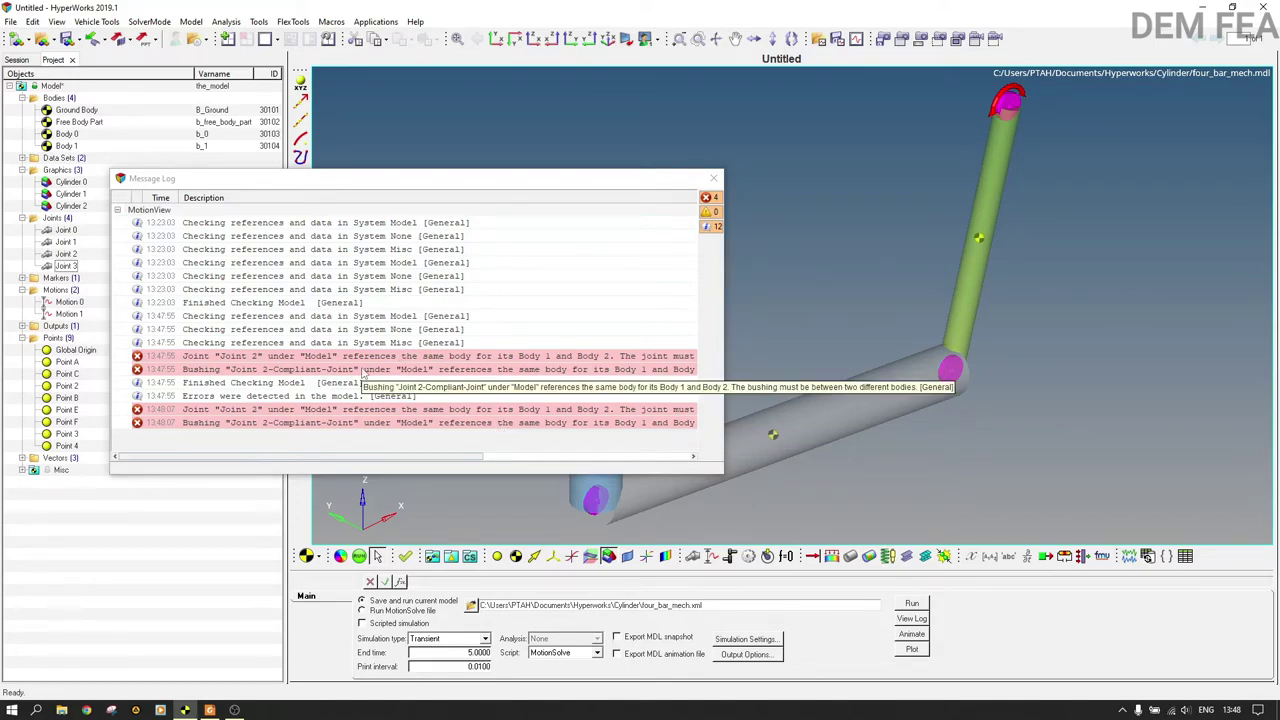
{"action": "left_click", "coordinate": [210, 358]}
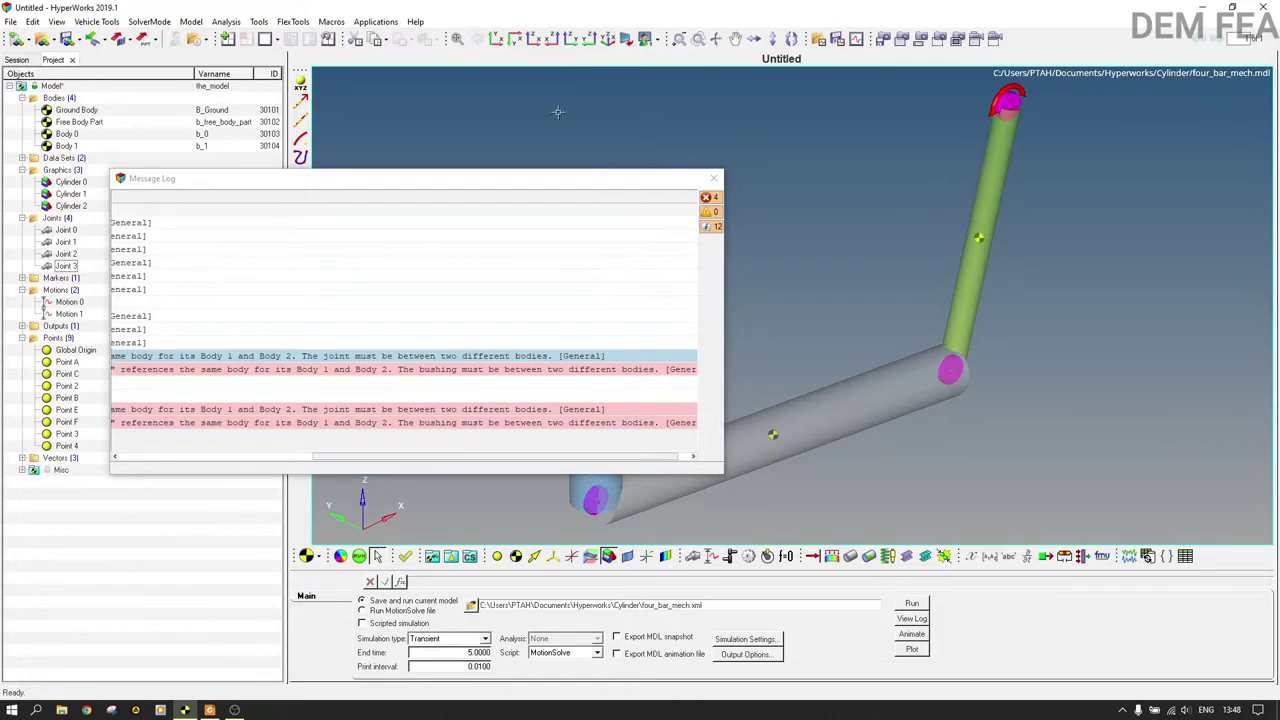
{"action": "left_click_drag", "start_coordinate": [405, 458], "coordinate": [220, 459]}
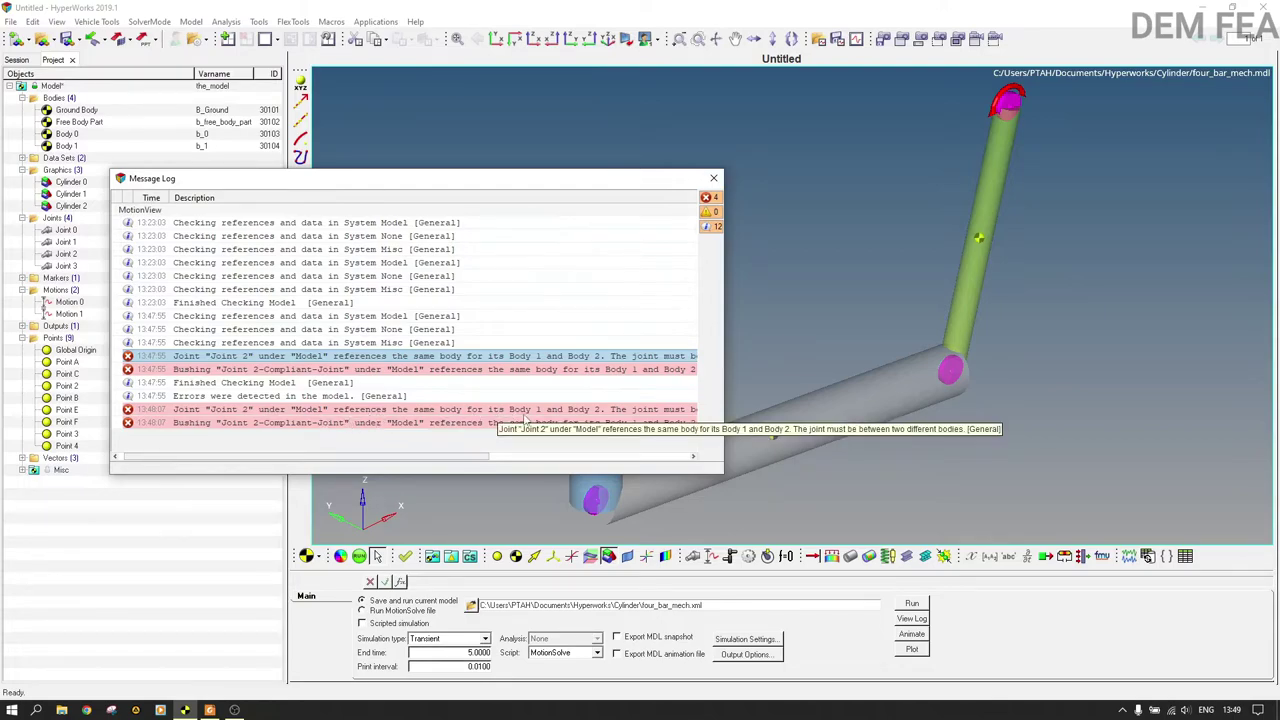
{"action": "left_click", "coordinate": [713, 178]}
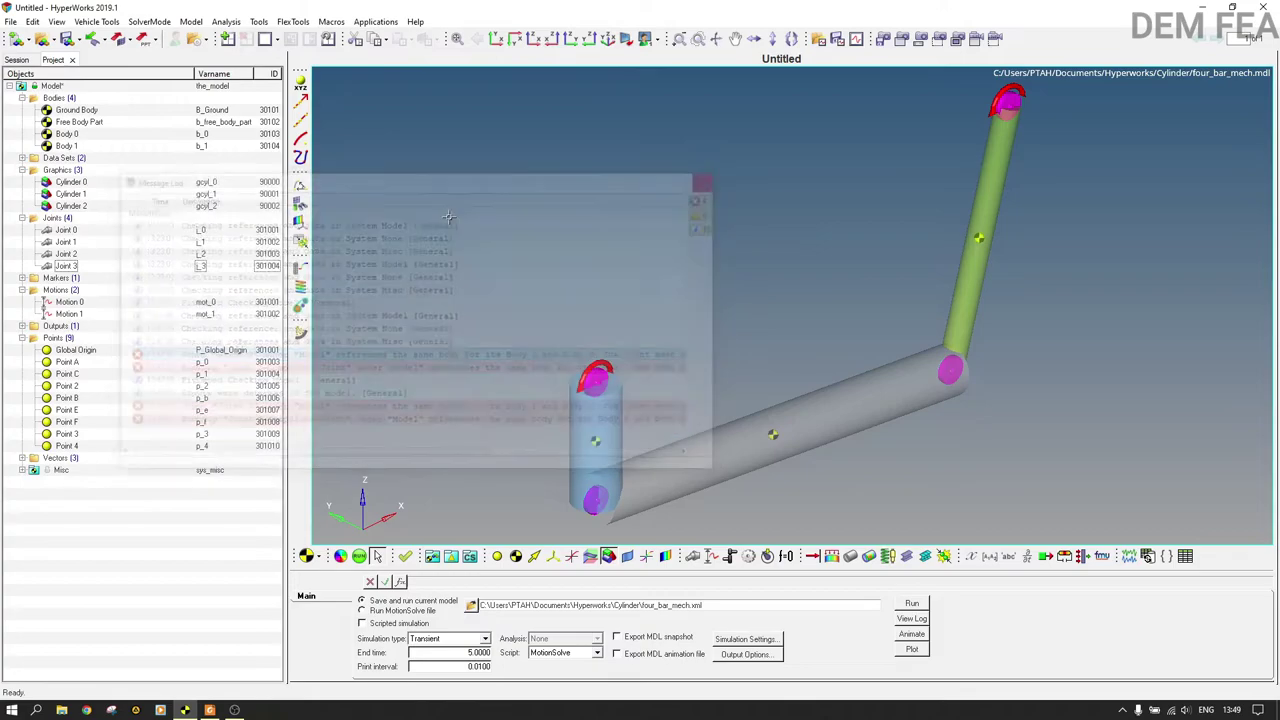
Set Body 1 of the revolute Joint 2 to Body 0, and check which links the bodies represent.
{"action": "left_click", "coordinate": [68, 254]}
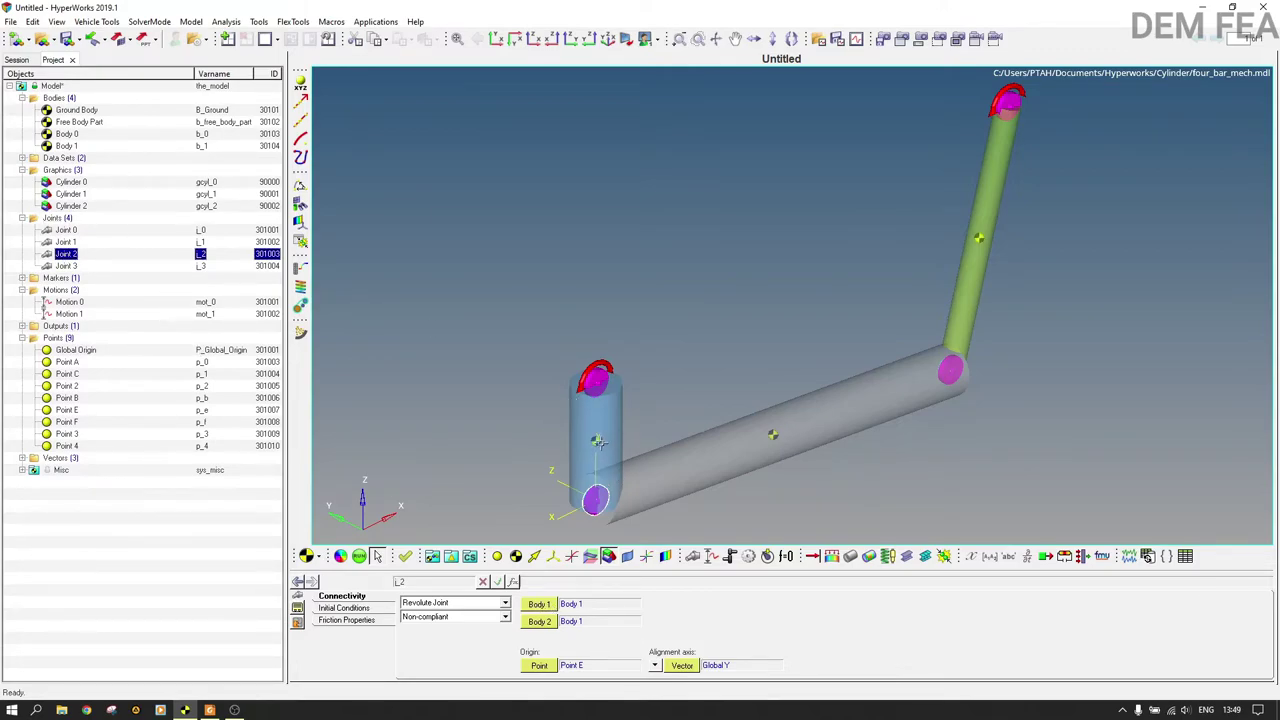
{"action": "left_click", "coordinate": [539, 622]}
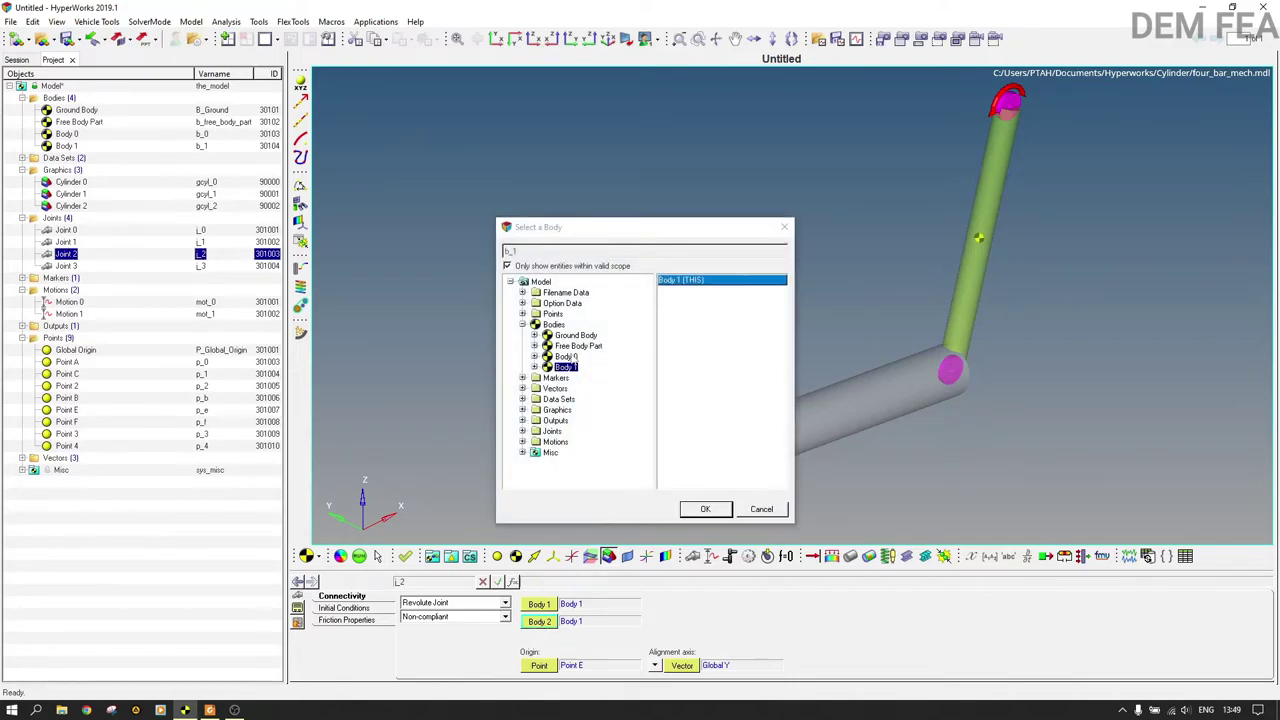
{"action": "left_click", "coordinate": [784, 227]}
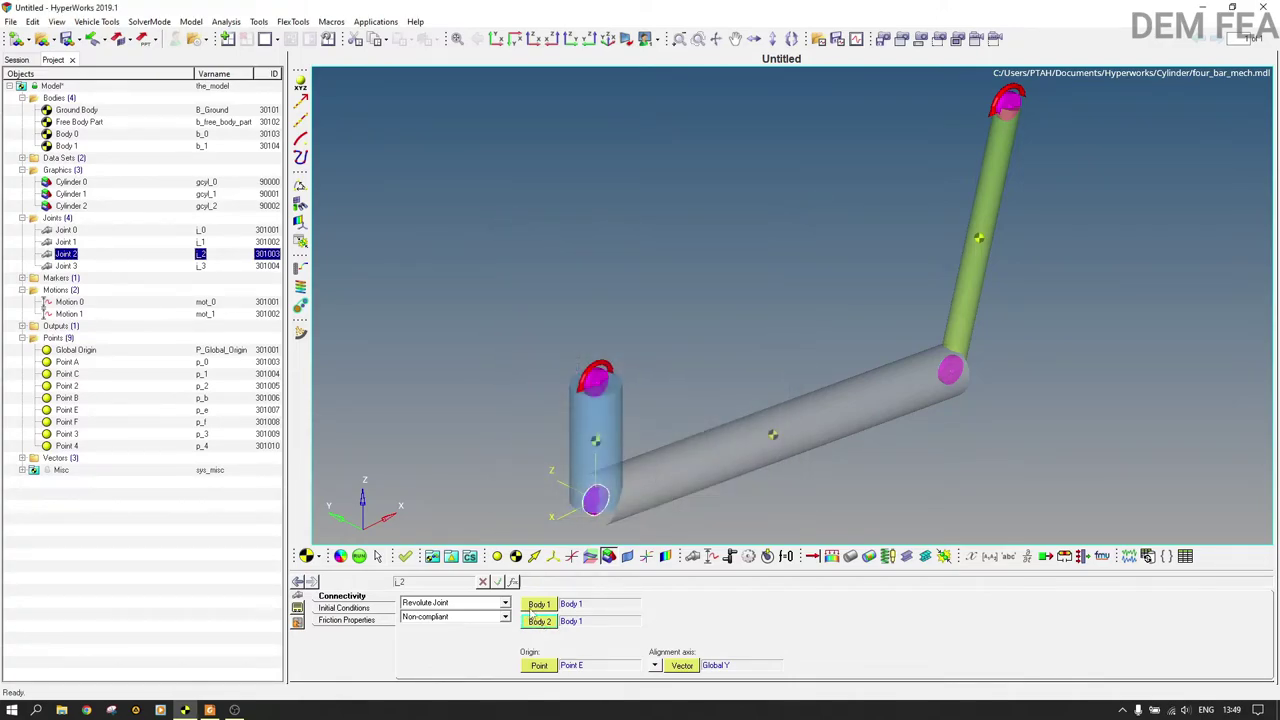
{"action": "left_click", "coordinate": [539, 605]}
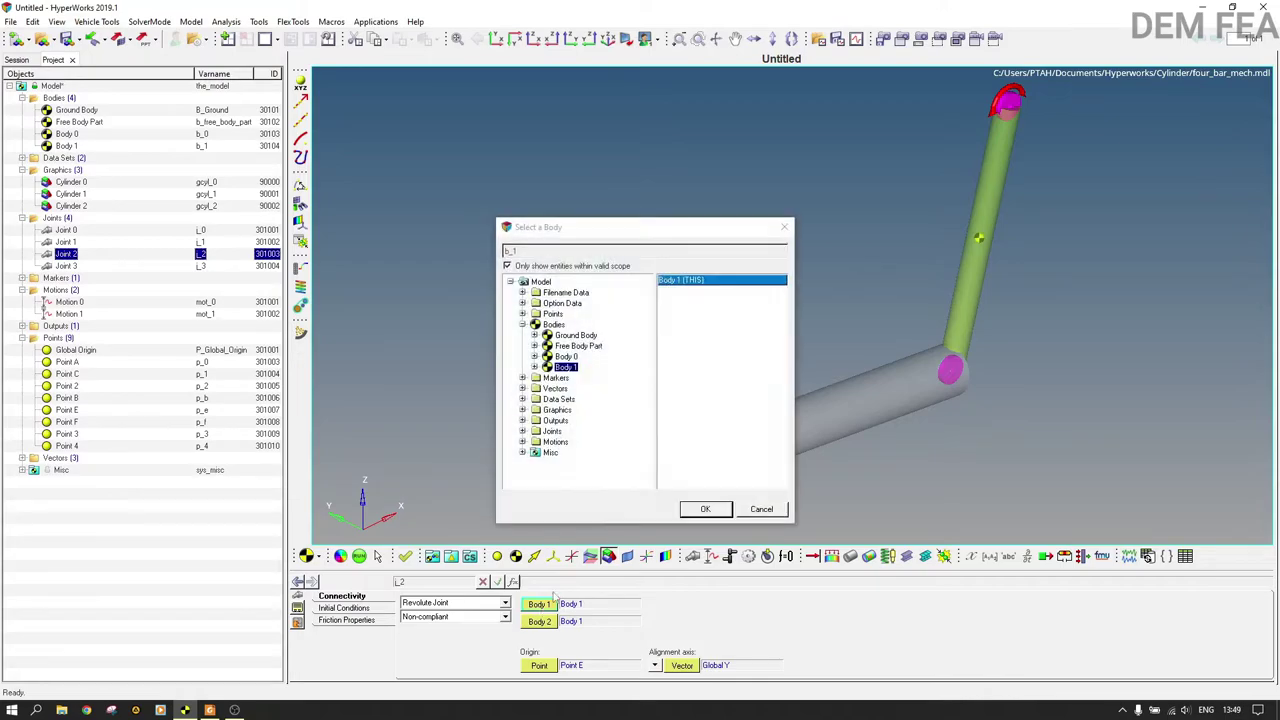
{"action": "left_click", "coordinate": [566, 357]}
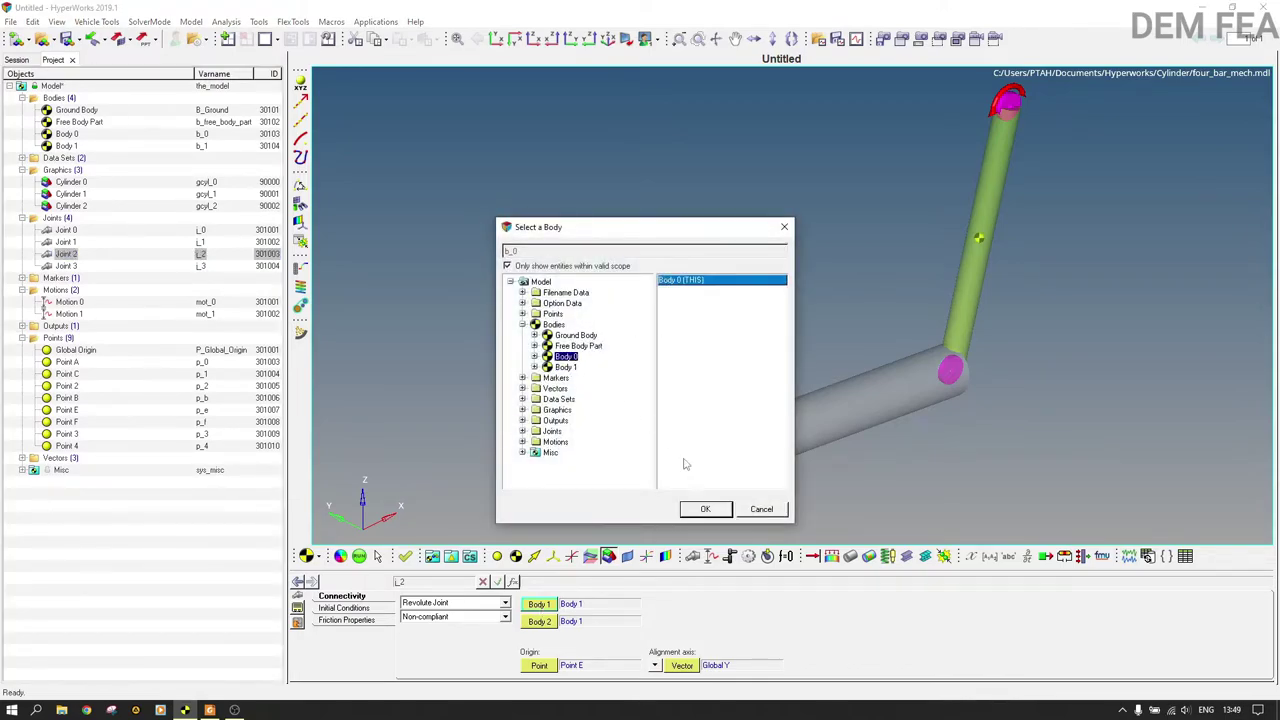
{"action": "left_click", "coordinate": [703, 509]}
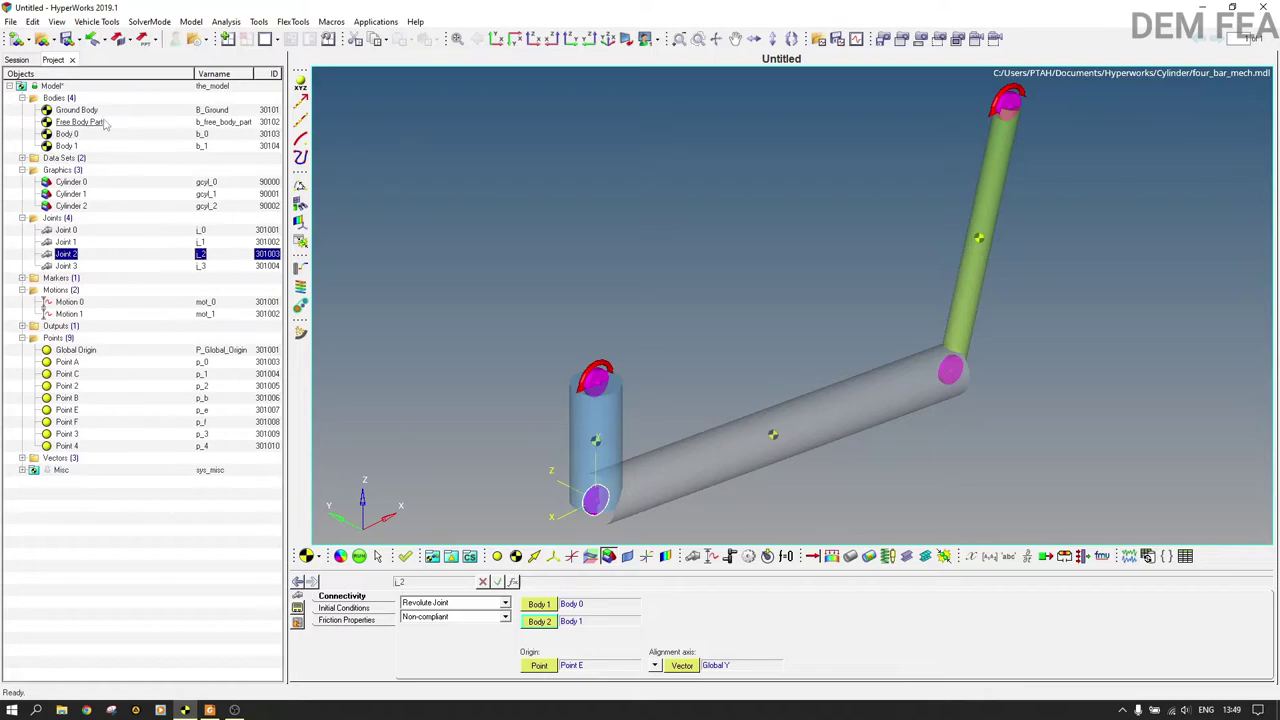
{"action": "left_click", "coordinate": [66, 146]}
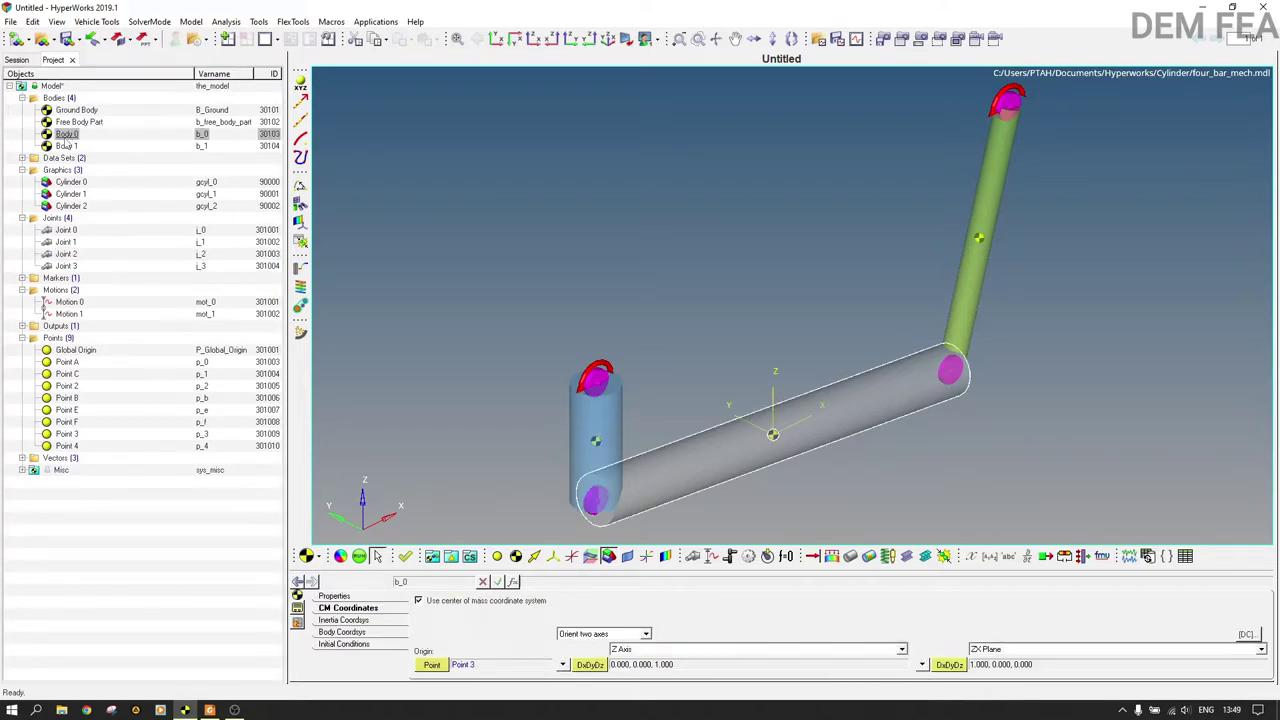
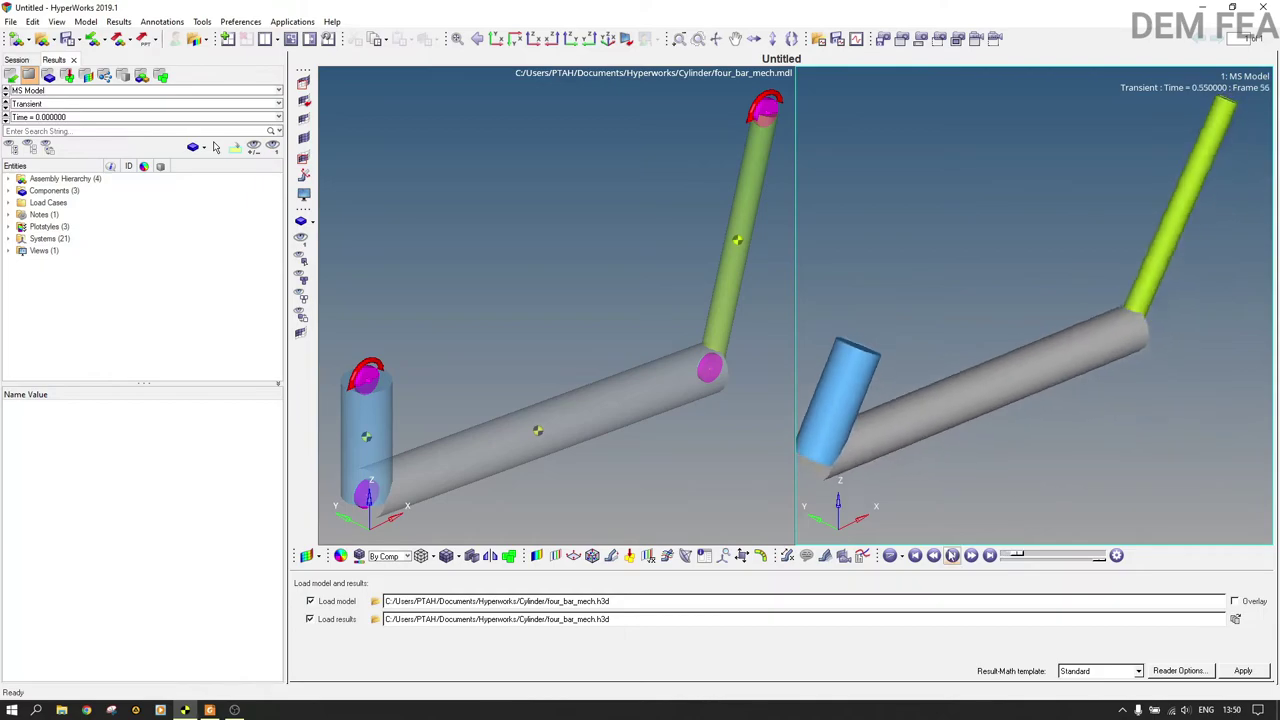
In the four_bar_mech model, change Joint 2 to an inline joint and define its second reference by axis.
{"action": "left_click", "coordinate": [382, 230]}
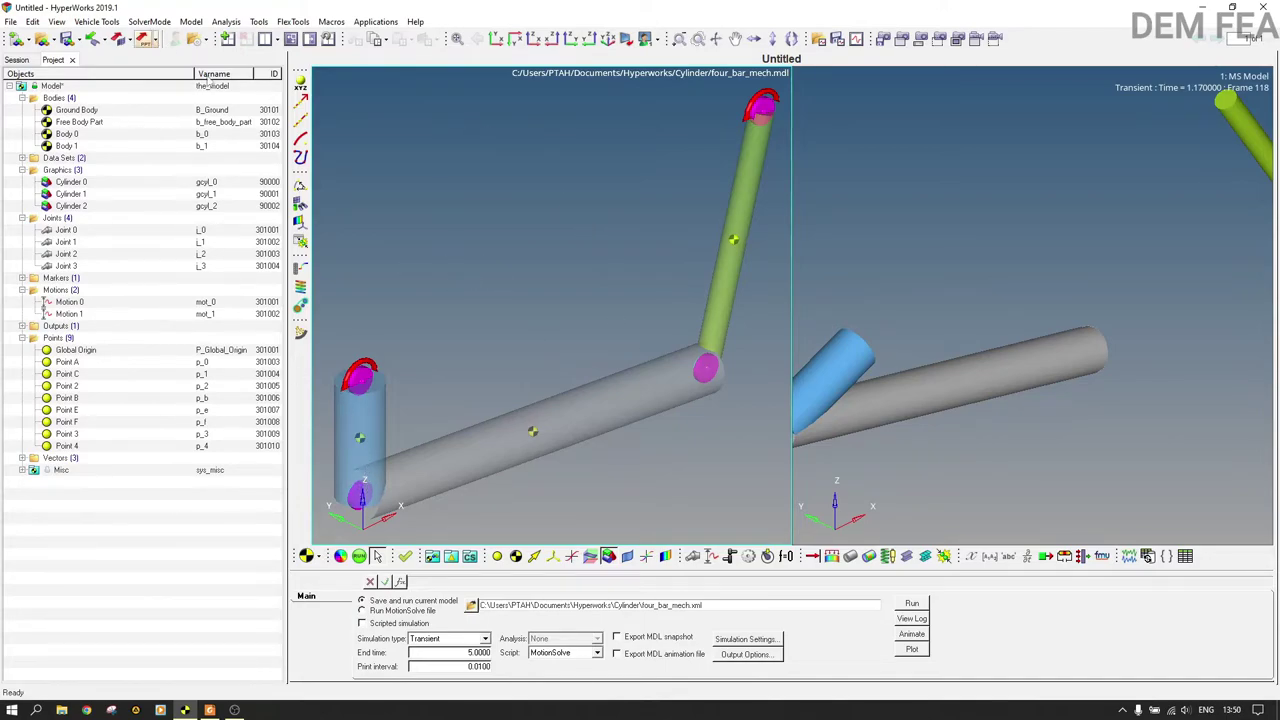
{"action": "left_click", "coordinate": [66, 254]}
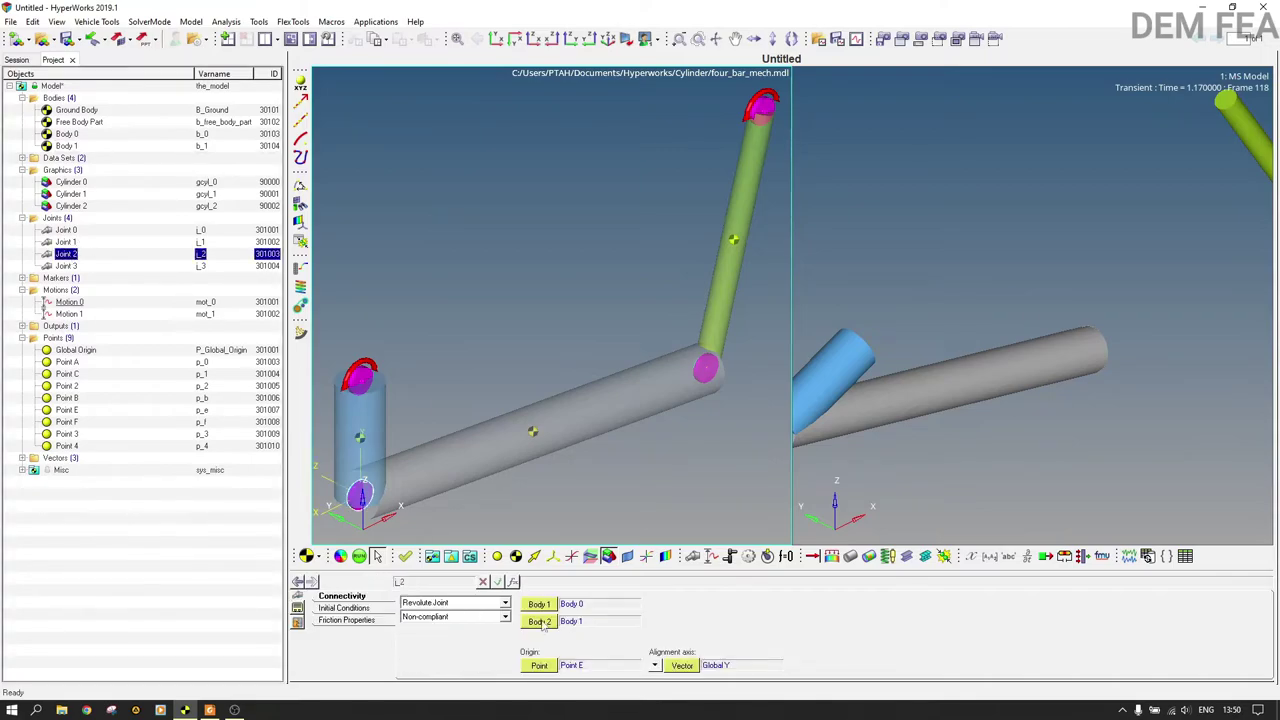
{"action": "left_click", "coordinate": [418, 604]}
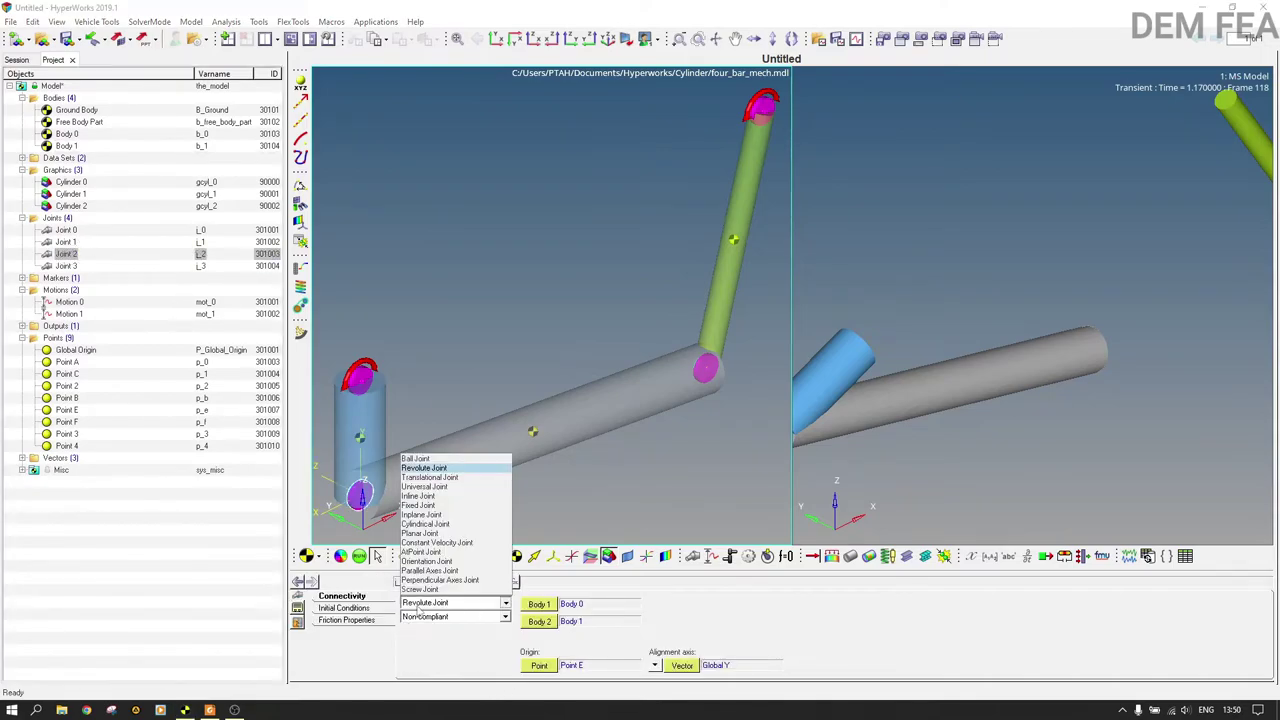
{"action": "left_click", "coordinate": [428, 497]}
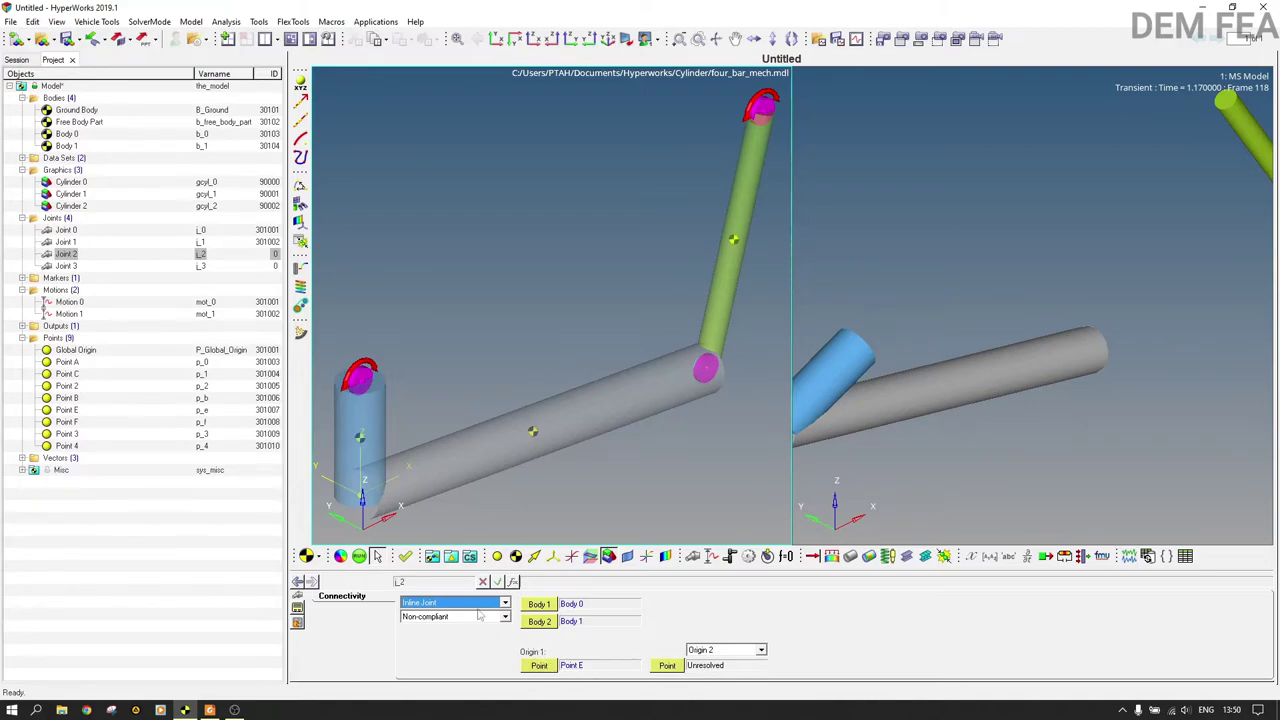
{"action": "left_click", "coordinate": [730, 651]}
{"action": "left_click", "coordinate": [705, 673]}
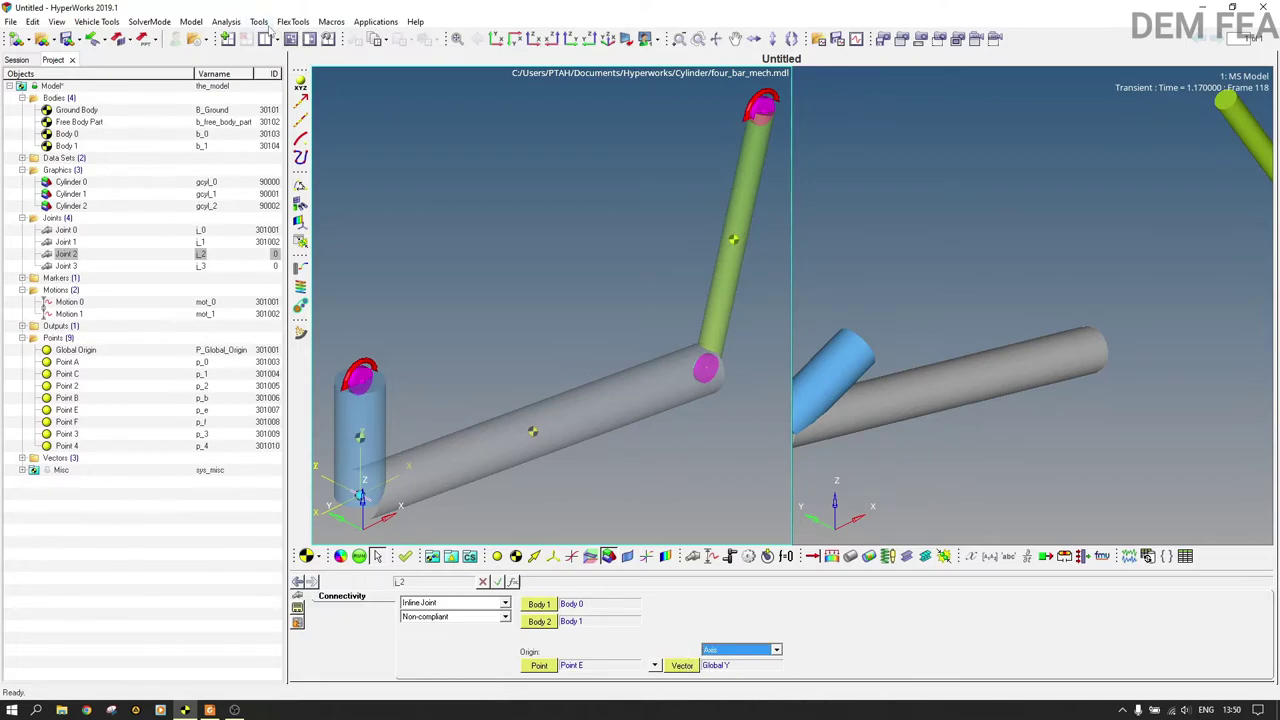
Check the model's degrees of freedom with the inline Joint 2, and close the report windows.
{"action": "left_click", "coordinate": [258, 21]}
{"action": "left_click", "coordinate": [280, 40]}
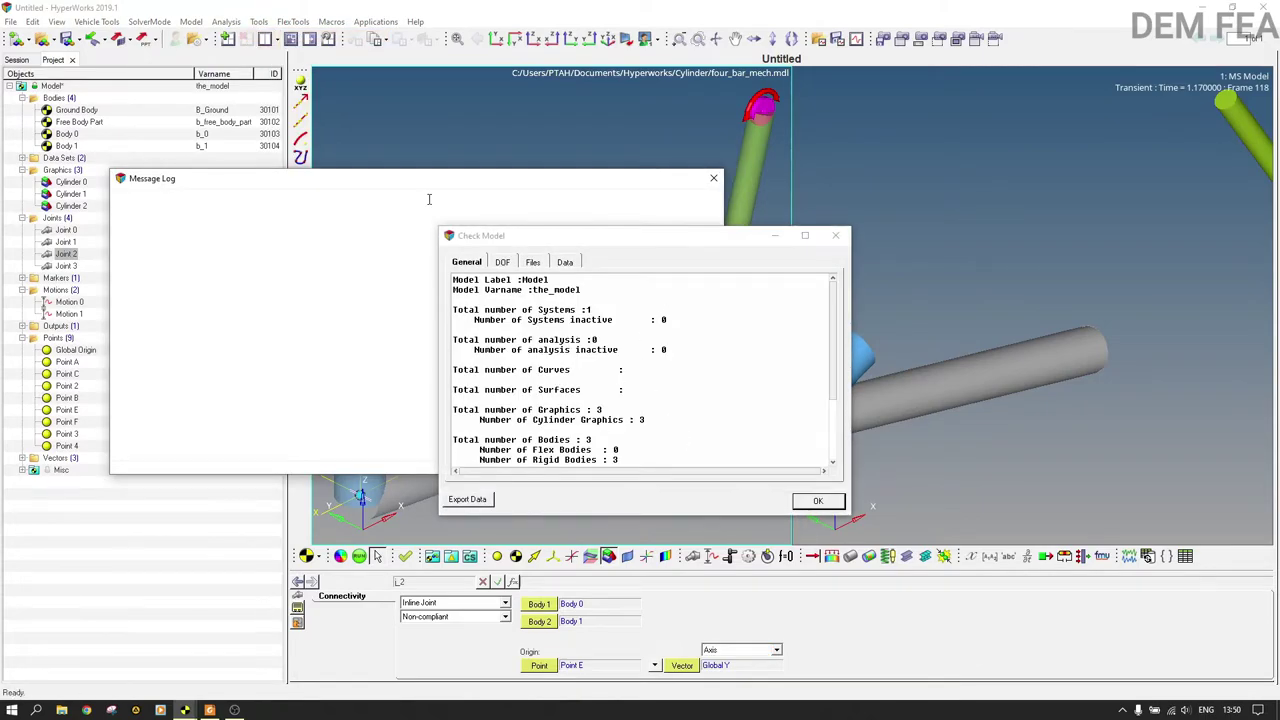
{"action": "left_click", "coordinate": [503, 262]}
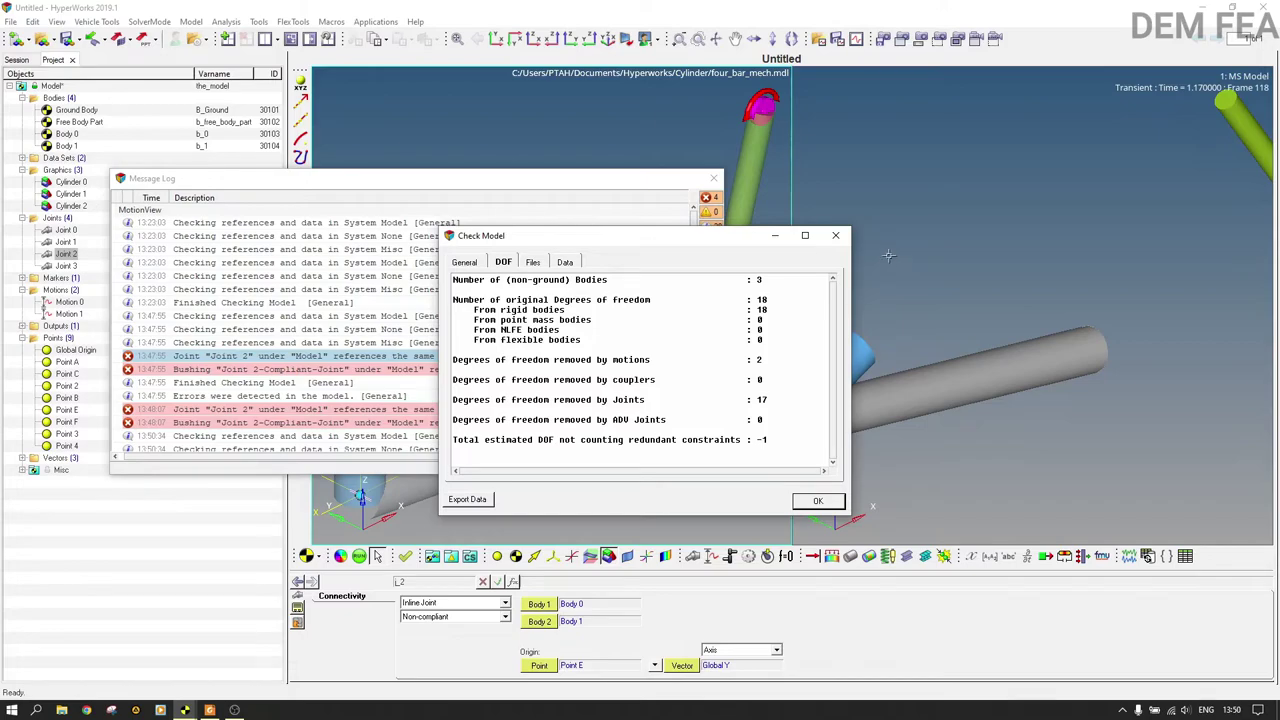
{"action": "left_click", "coordinate": [835, 235]}
{"action": "left_click", "coordinate": [713, 178]}
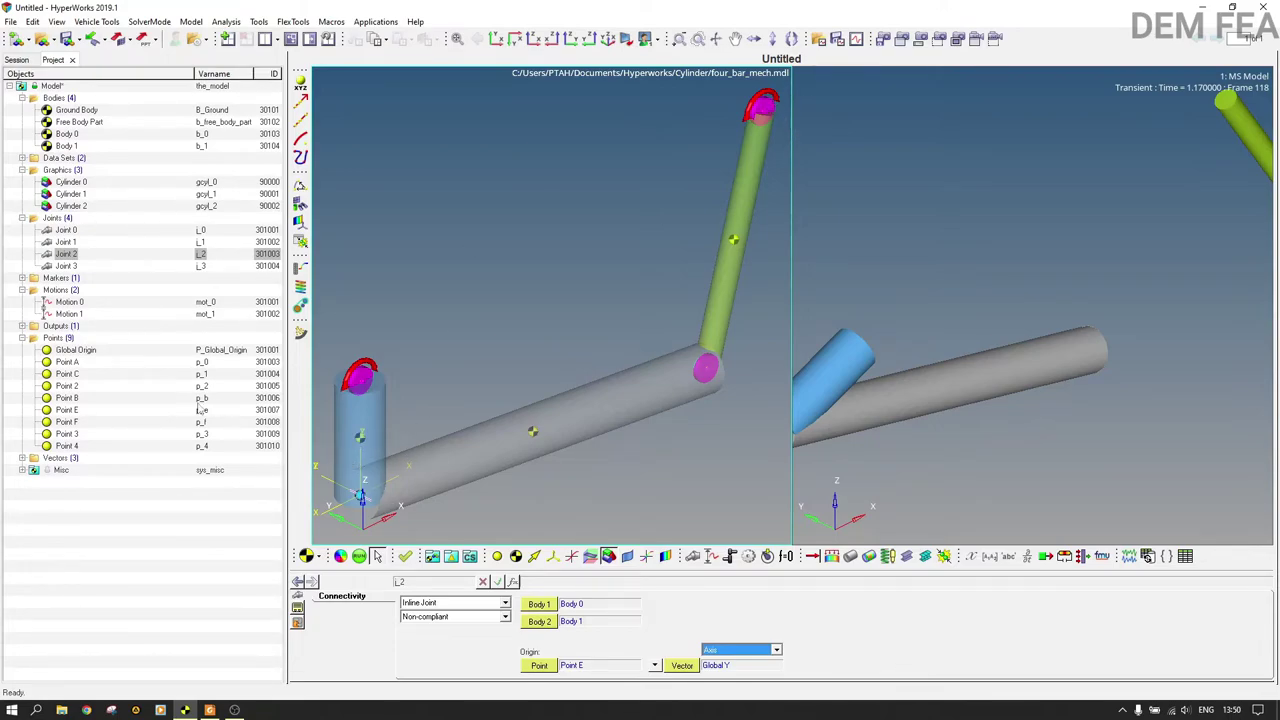
Deactivate Motion 0 in the four_bar_mech model.
{"action": "left_click", "coordinate": [69, 302]}
{"action": "right_click", "coordinate": [72, 304]}
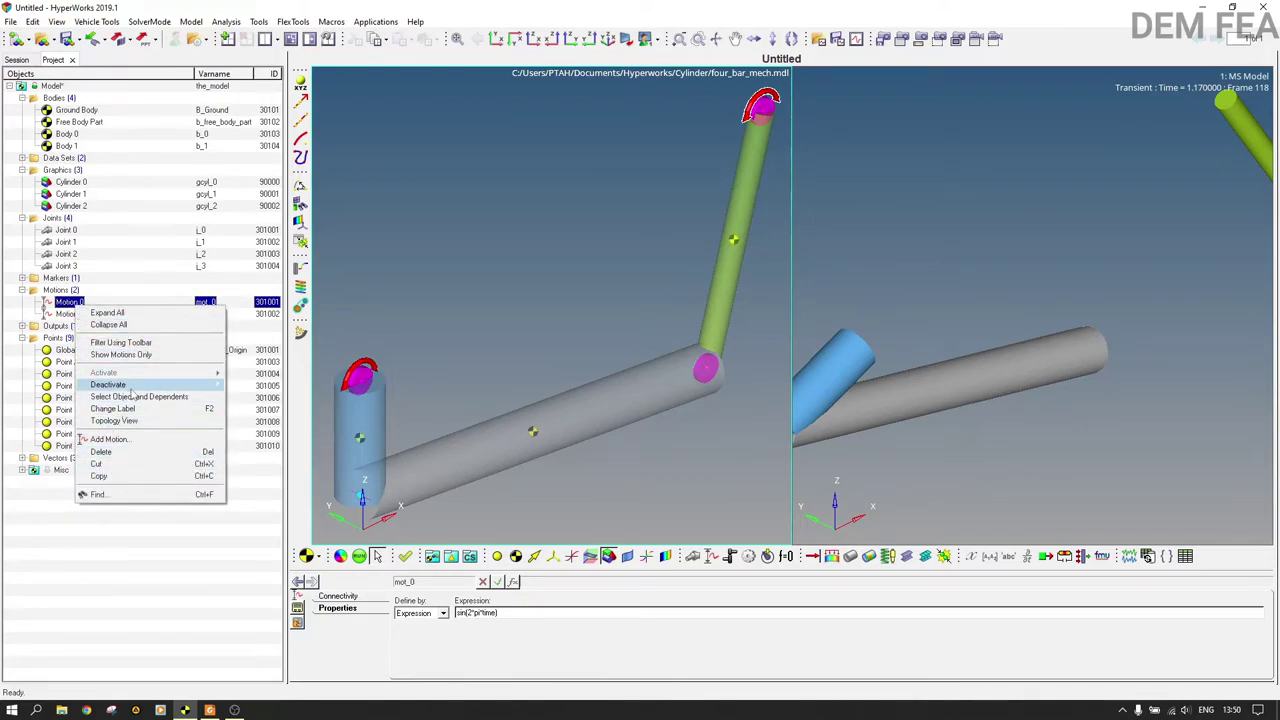
{"action": "mouse_move", "coordinate": [133, 386]}
{"action": "left_click", "coordinate": [262, 387]}
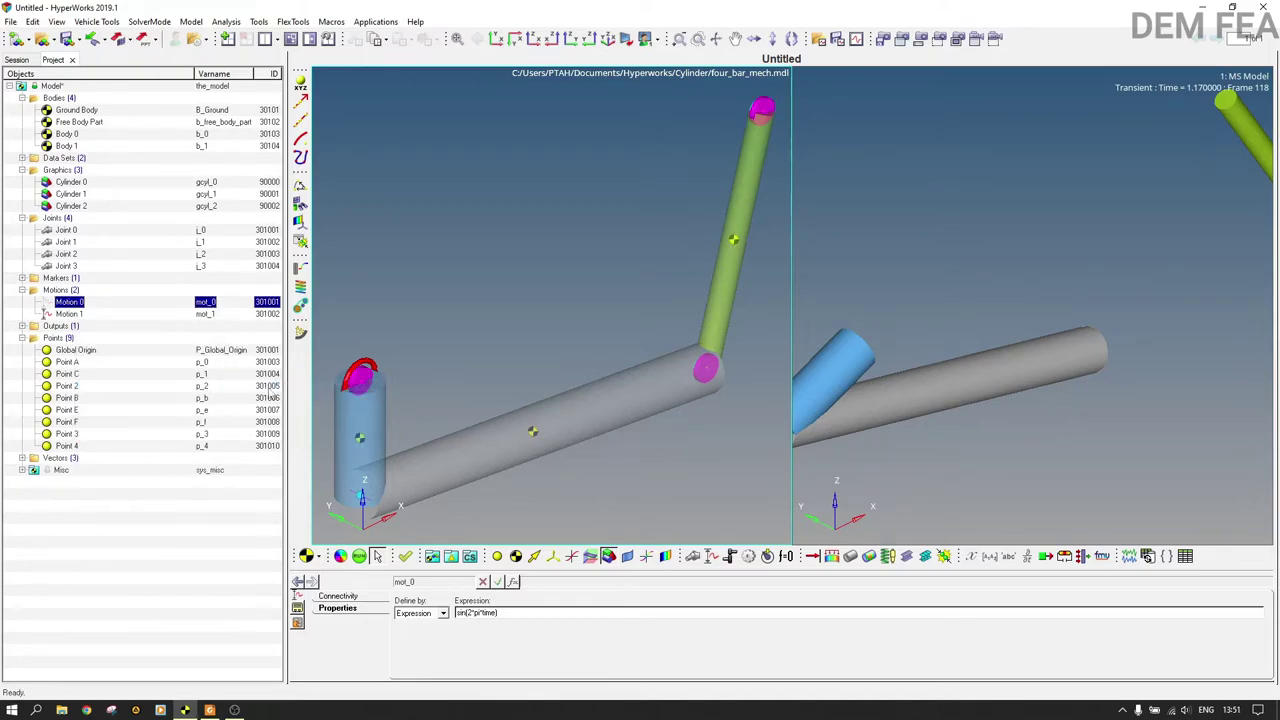
Recheck the model's degrees of freedom with only Motion 1 active, and close the reports.
{"action": "left_click", "coordinate": [258, 21]}
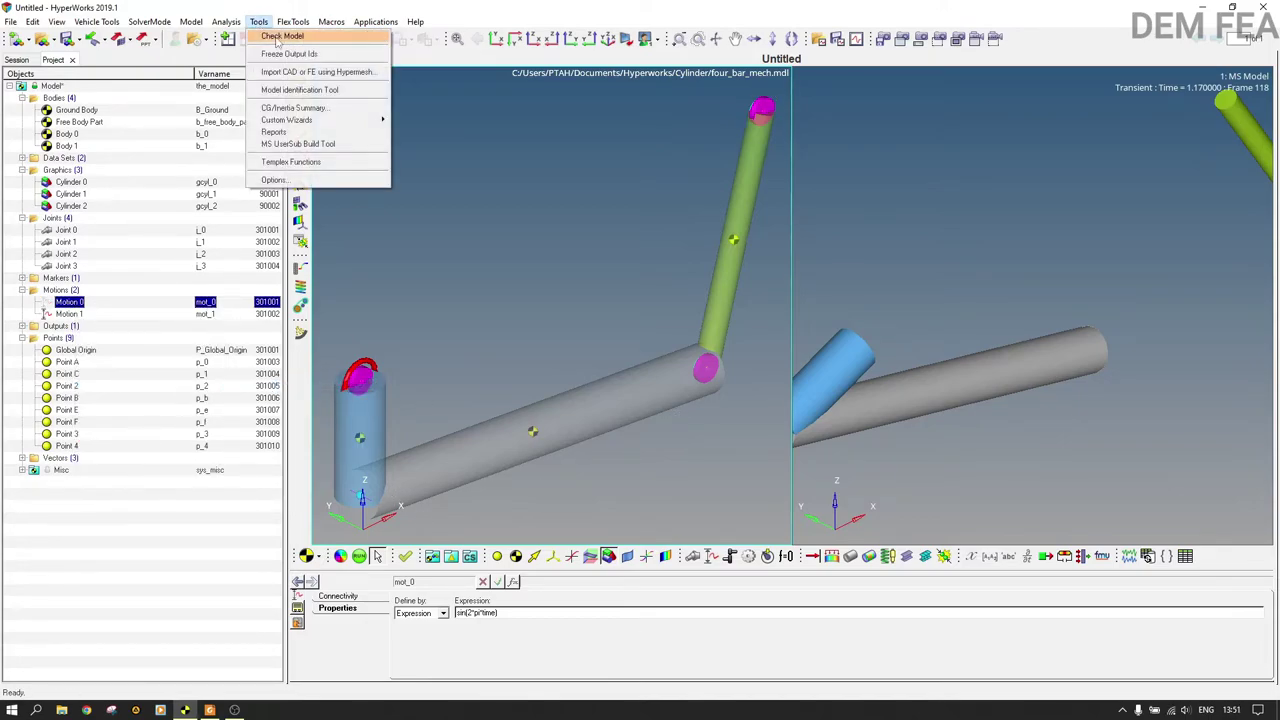
{"action": "left_click", "coordinate": [287, 37]}
{"action": "left_click", "coordinate": [502, 262]}
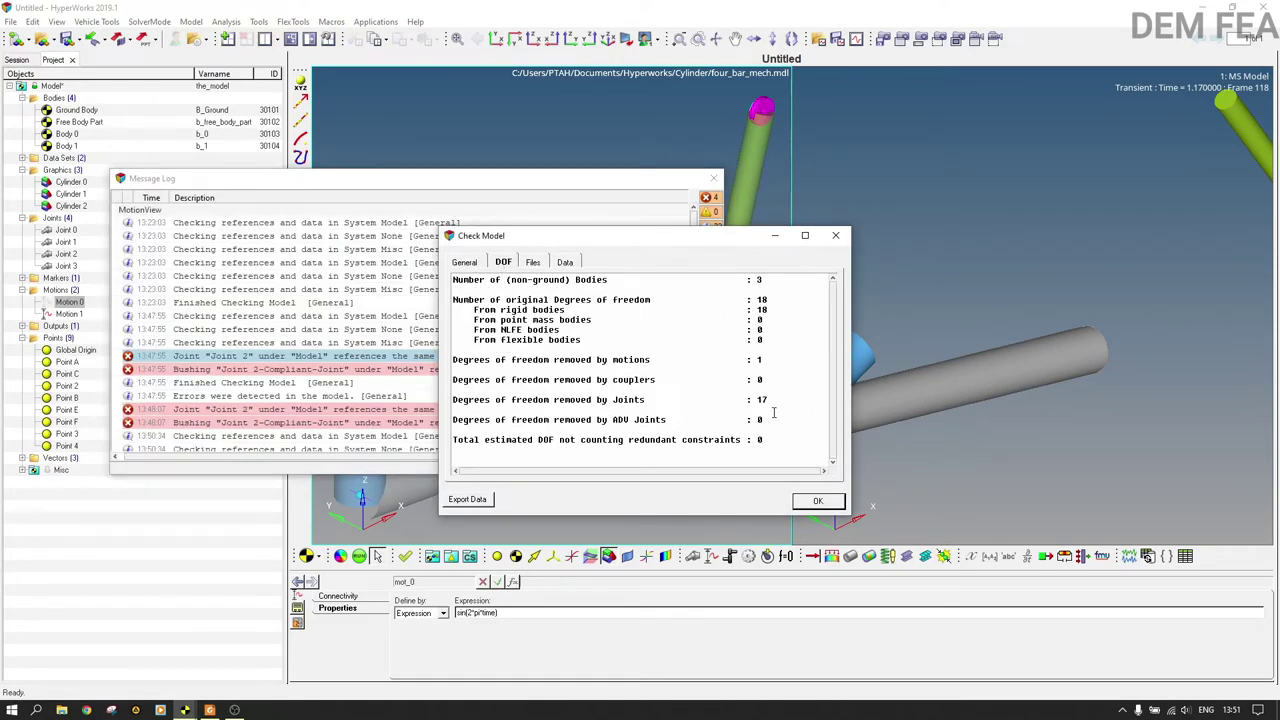
{"action": "left_click", "coordinate": [816, 501]}
{"action": "left_click", "coordinate": [713, 178]}
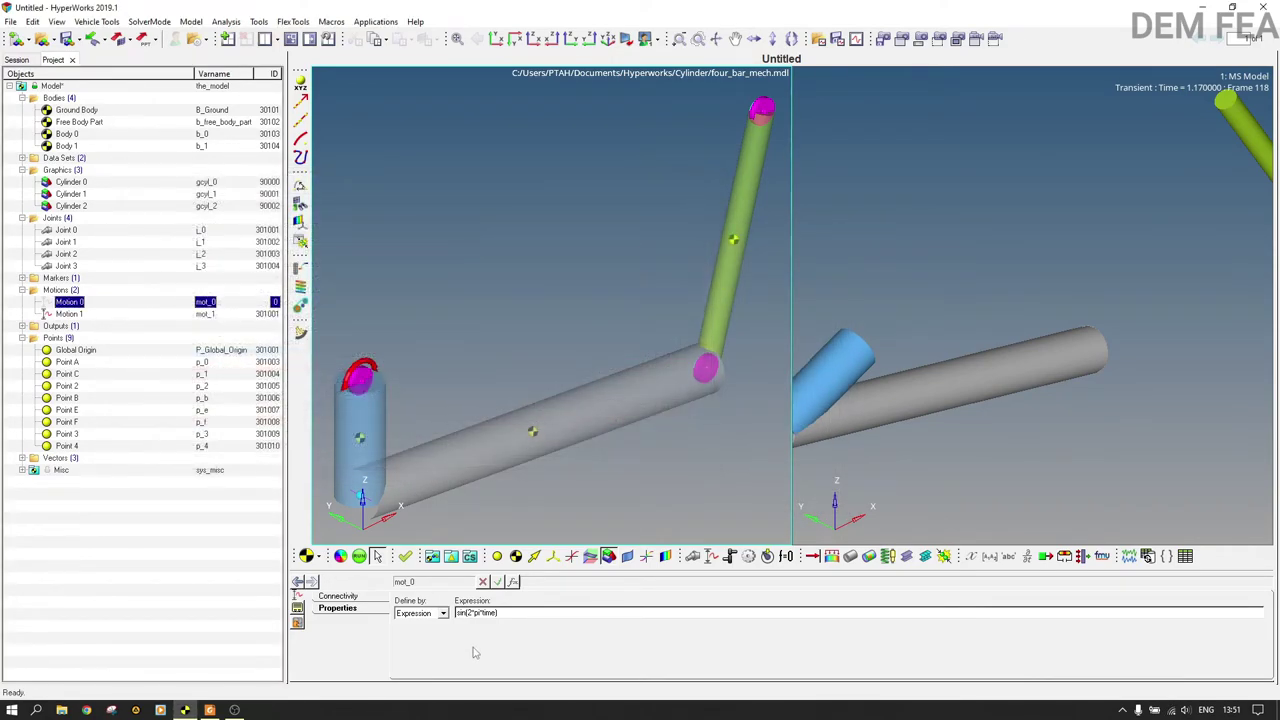
Run the four_bar_mech transient simulation with MotionSolve, close the solver and log windows, and play the resulting animation.
{"action": "left_click", "coordinate": [359, 556]}
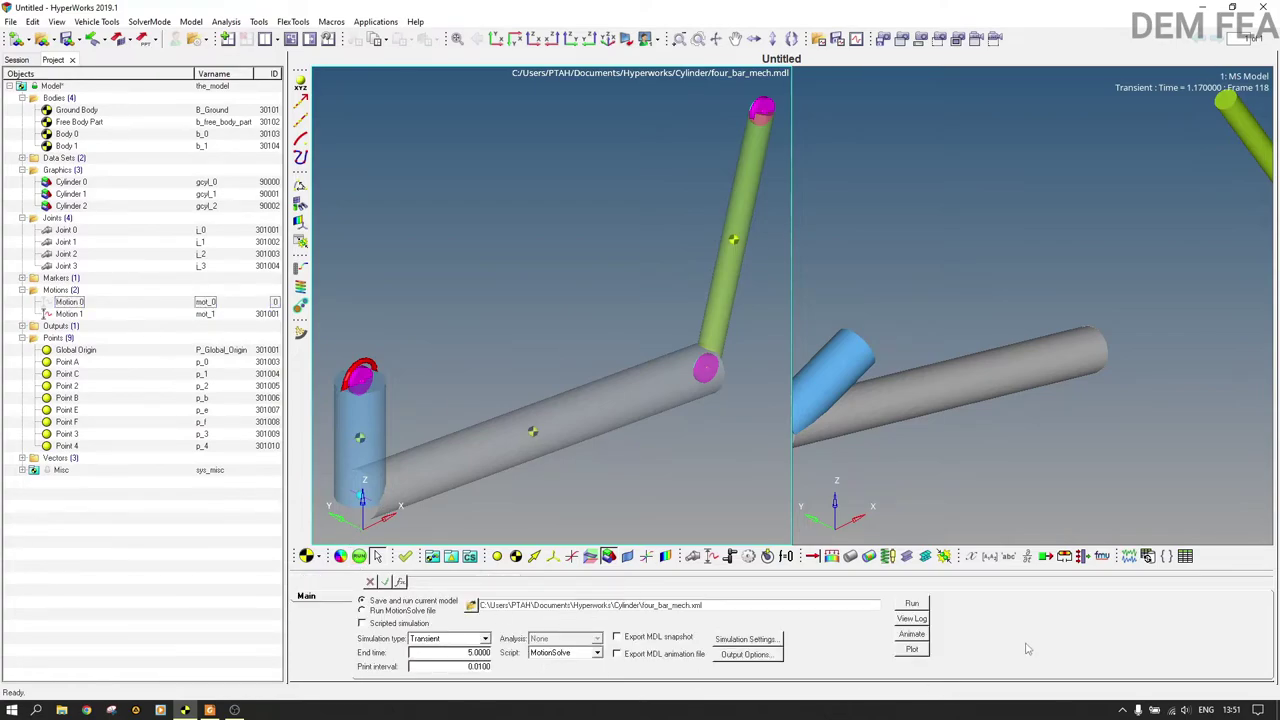
{"action": "left_click", "coordinate": [910, 604]}
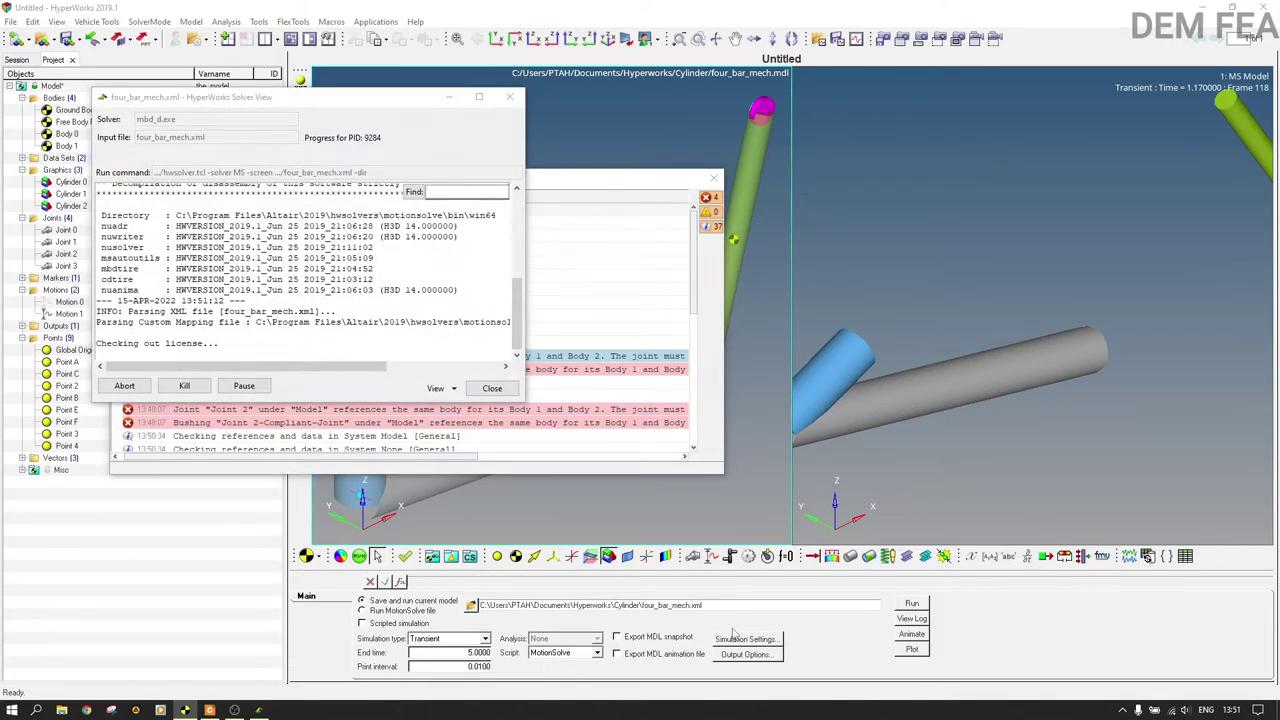
{"action": "left_click", "coordinate": [492, 388]}
{"action": "left_click", "coordinate": [713, 179]}
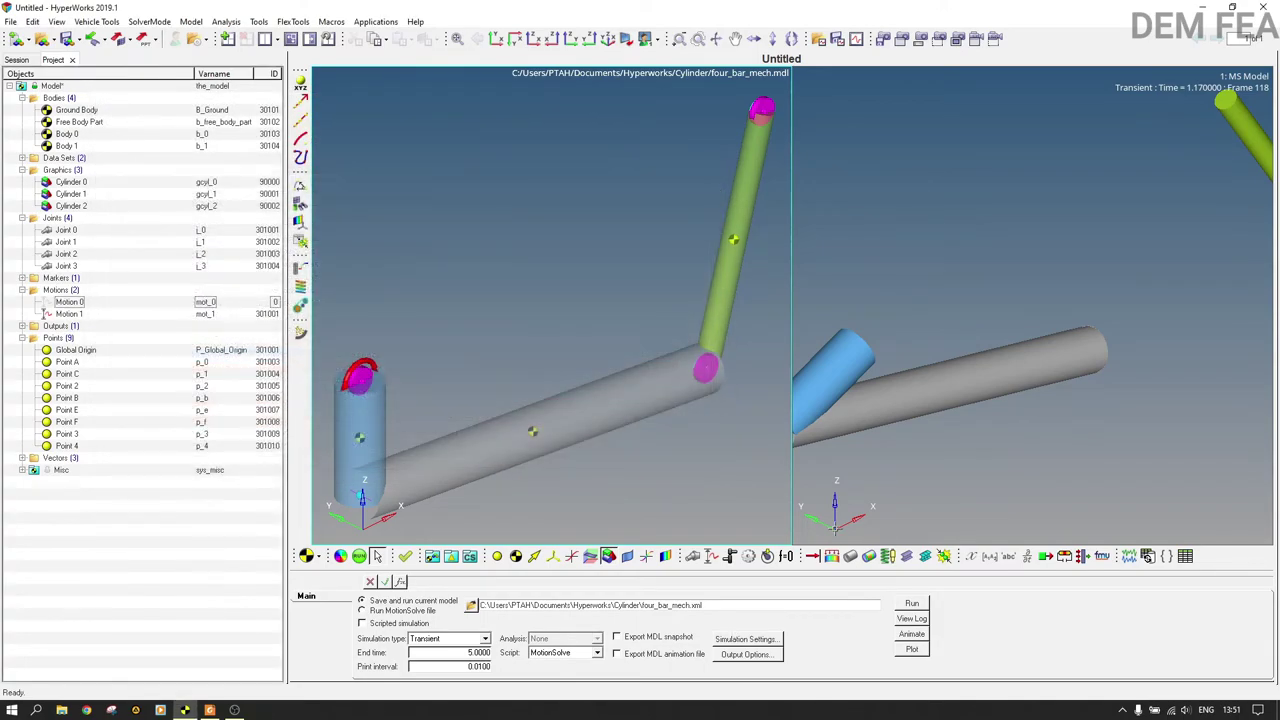
{"action": "left_click", "coordinate": [911, 636]}
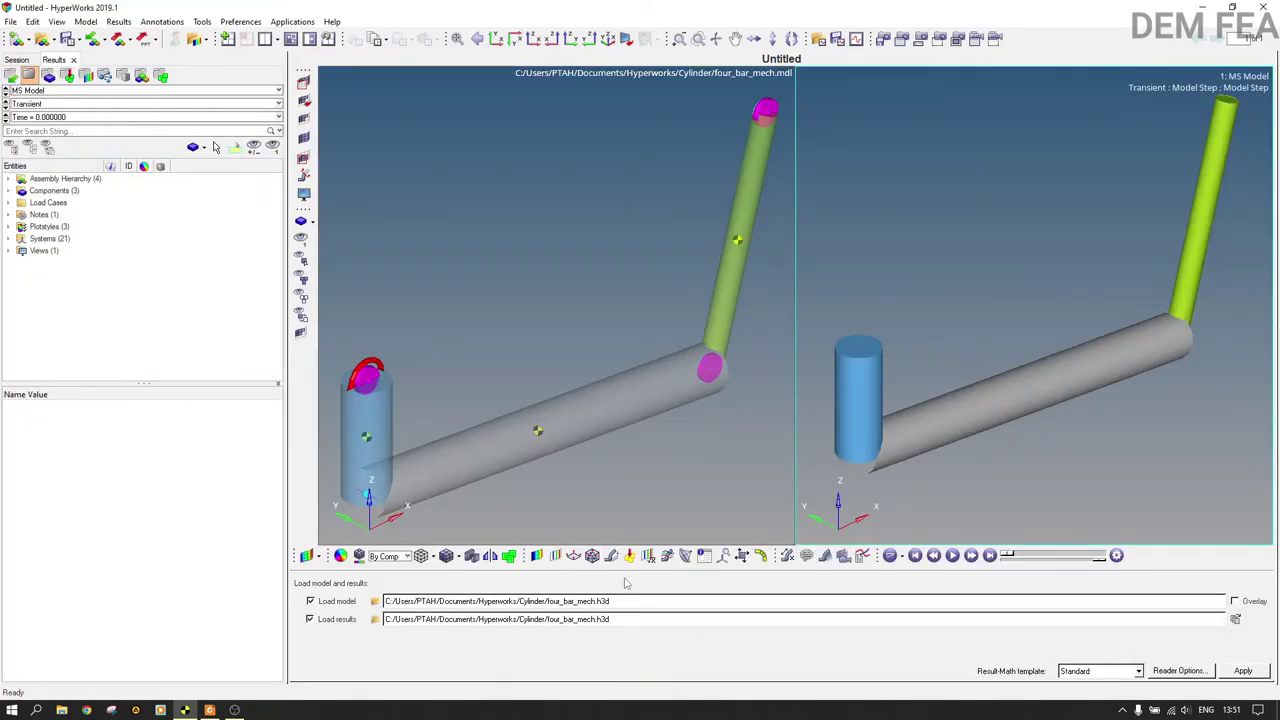
{"action": "left_click", "coordinate": [952, 555]}
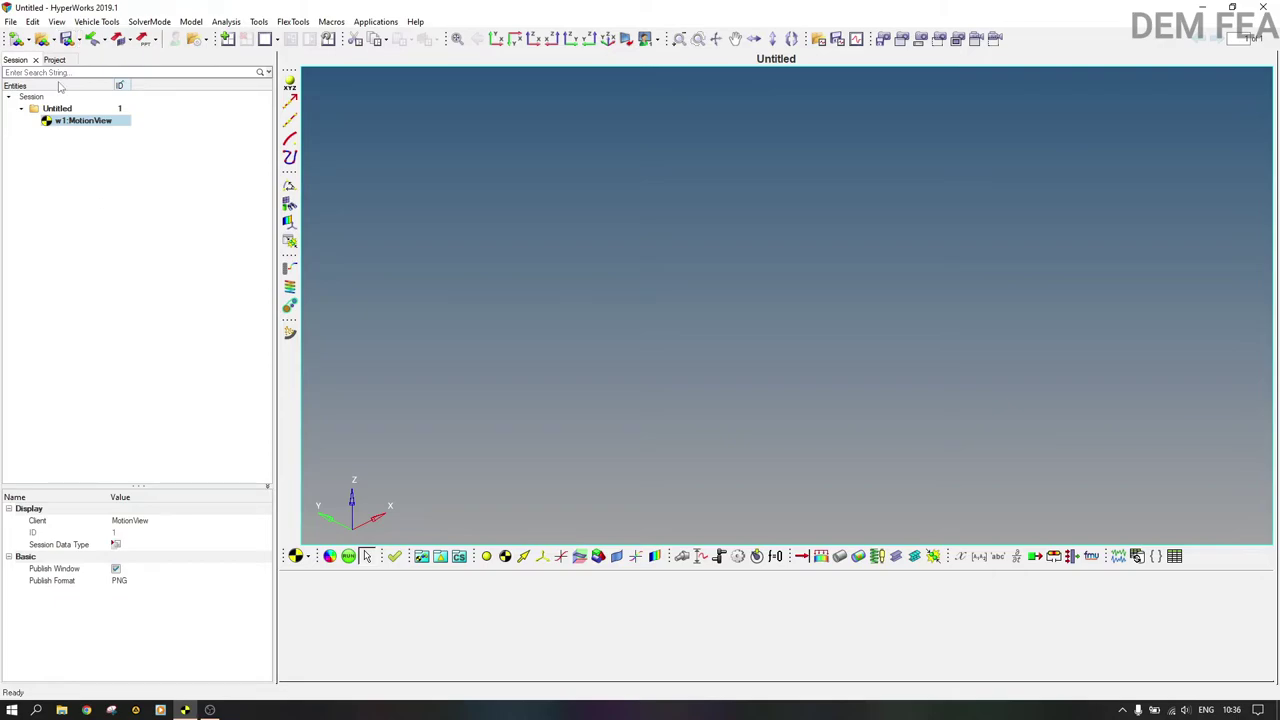
Open the Crank_rocker model from the Cylinder folder and close the message log.
{"action": "left_click", "coordinate": [10, 22]}
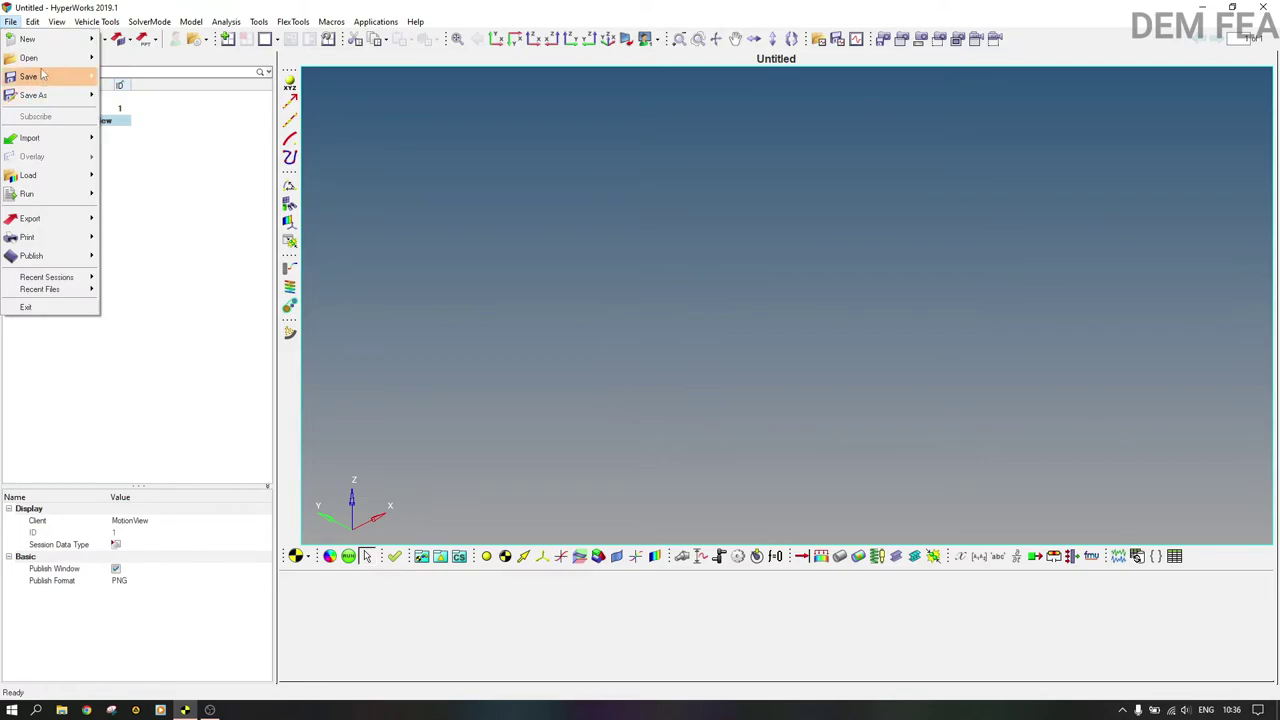
{"action": "mouse_move", "coordinate": [44, 63]}
{"action": "left_click", "coordinate": [122, 95]}
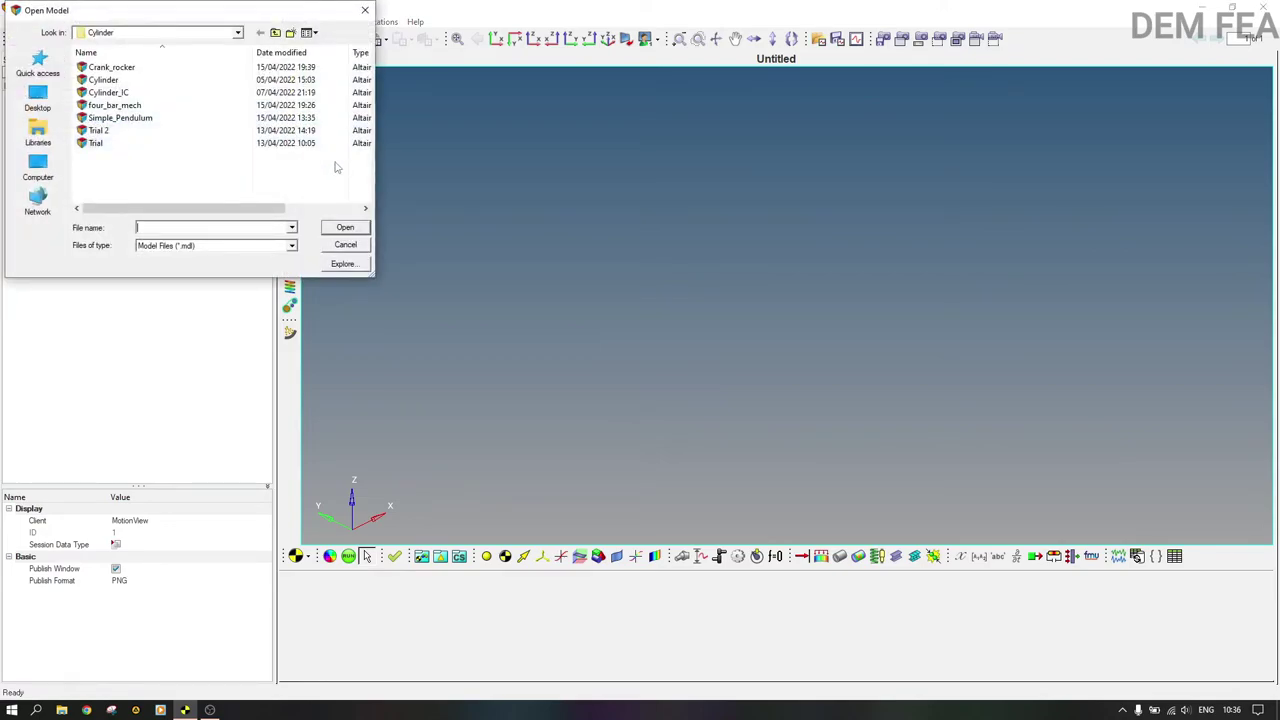
{"action": "left_click", "coordinate": [111, 67]}
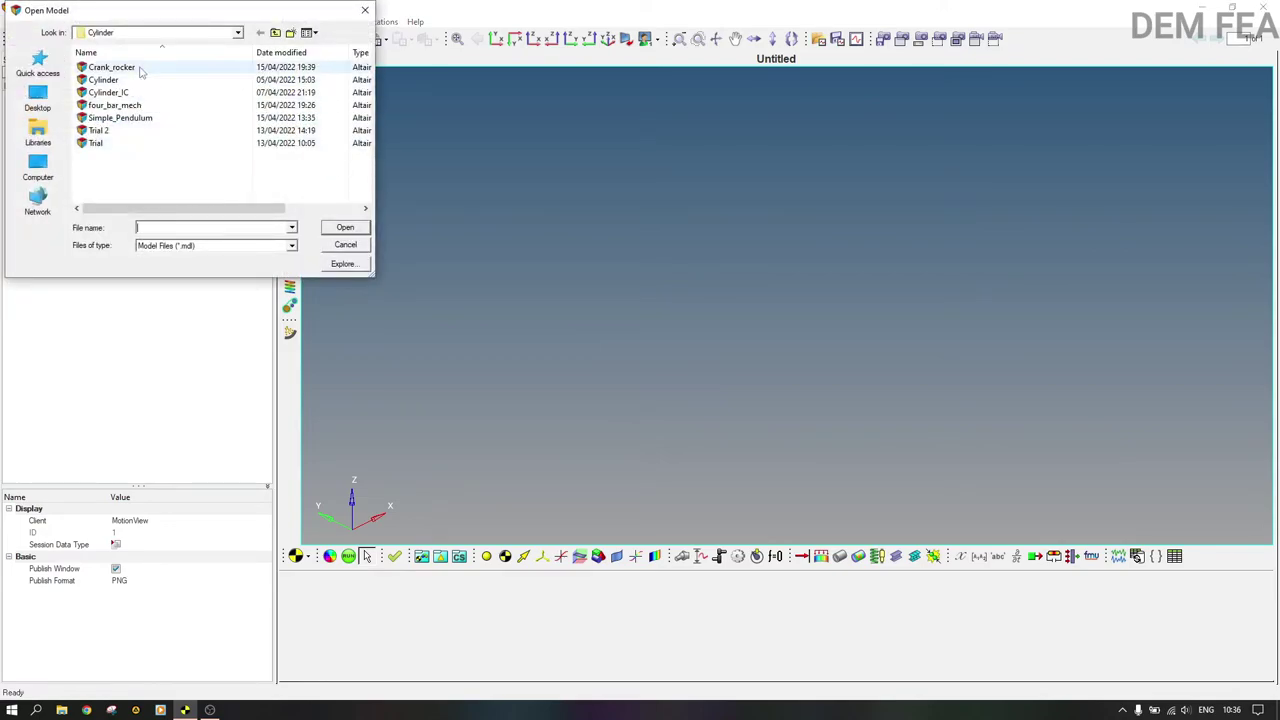
{"action": "left_click", "coordinate": [345, 227]}
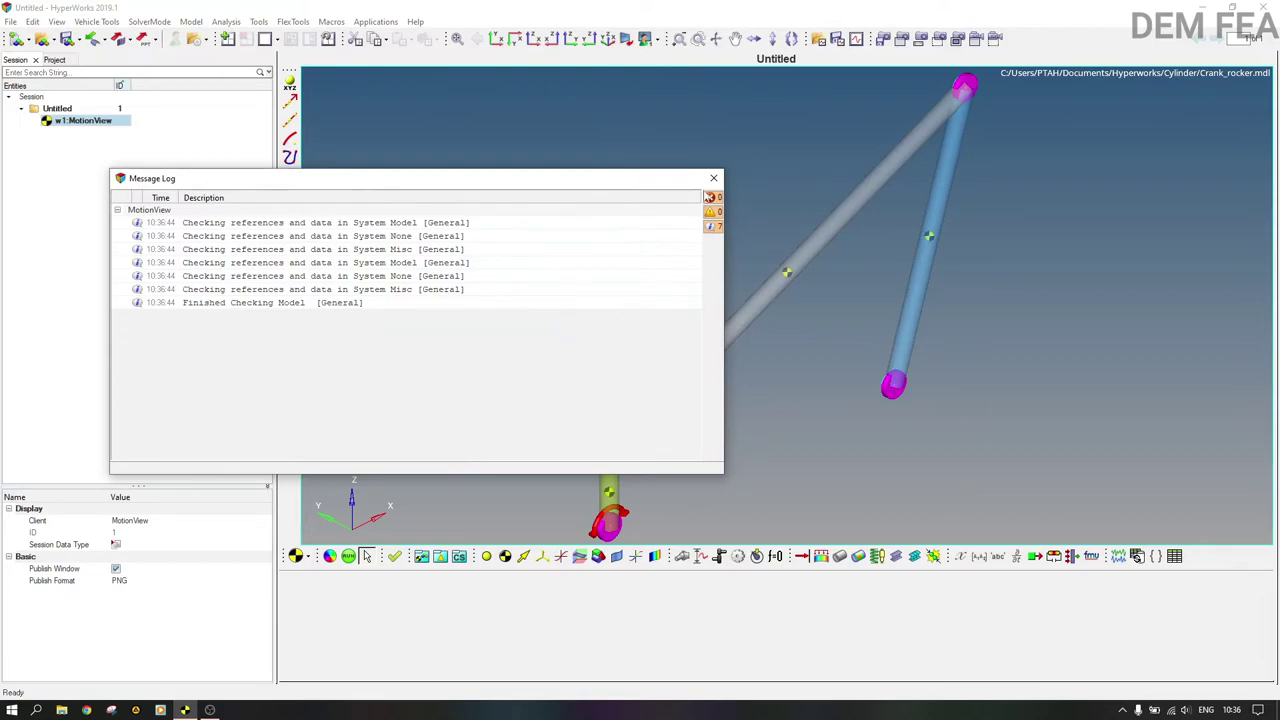
{"action": "left_click", "coordinate": [713, 178]}
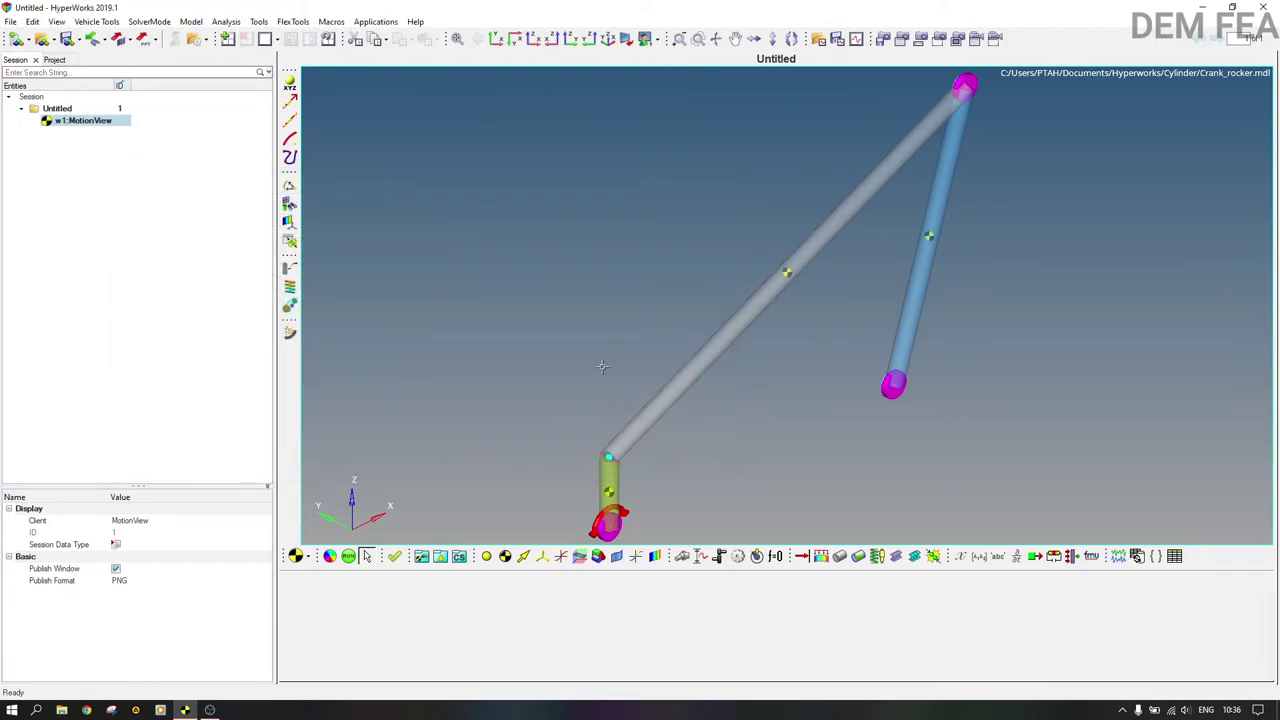
Add a single output to the crank-rocker model and set it to report the displacement of an entity.
{"action": "left_click", "coordinate": [62, 59]}
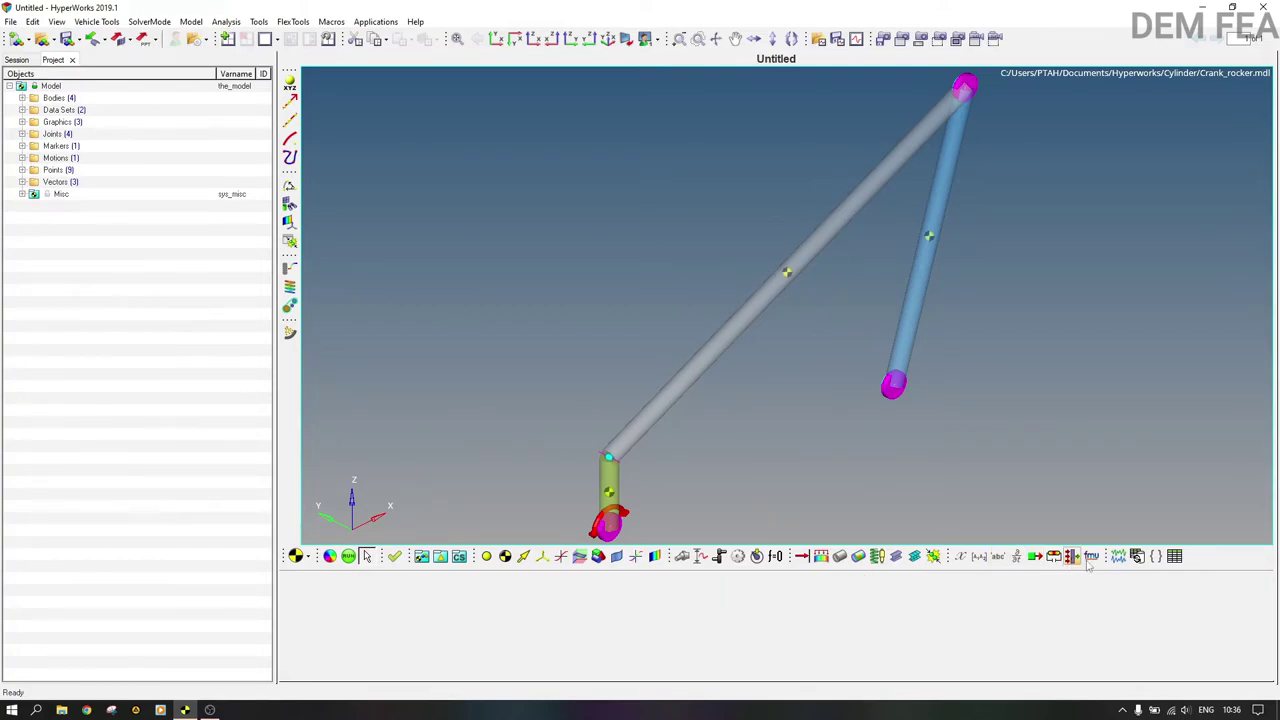
{"action": "left_click", "coordinate": [1118, 557]}
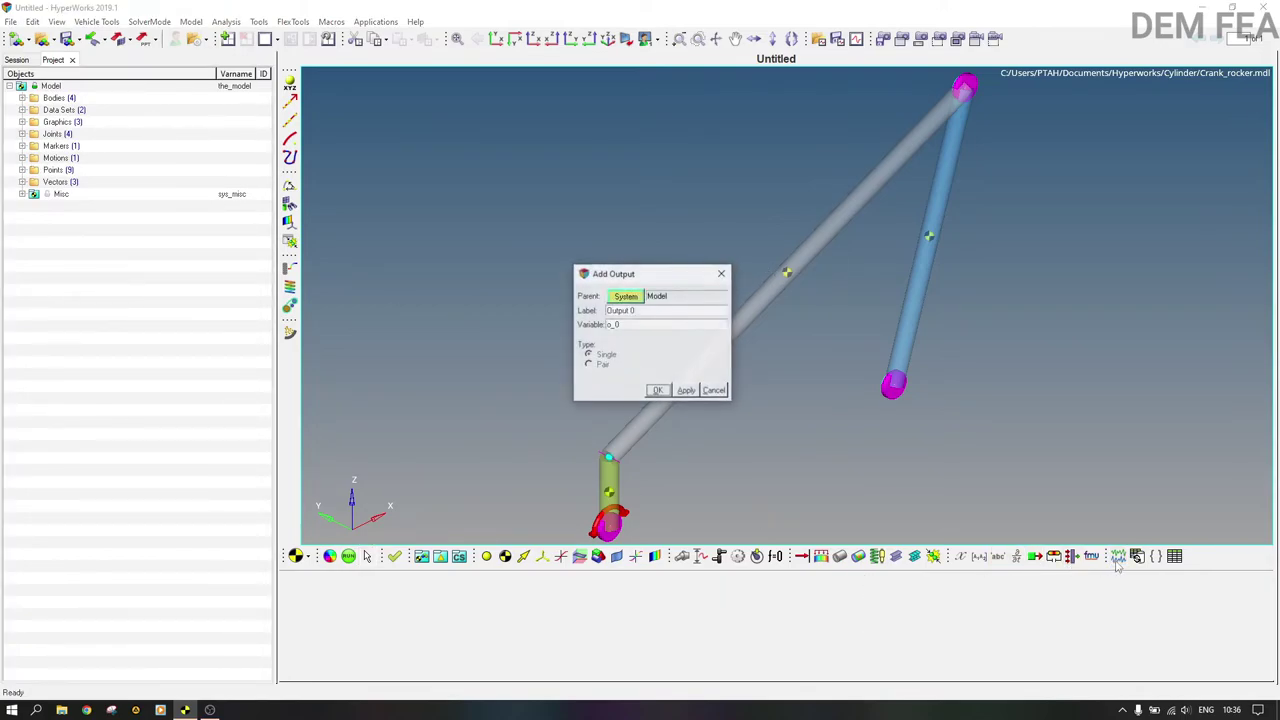
{"action": "left_click", "coordinate": [658, 391]}
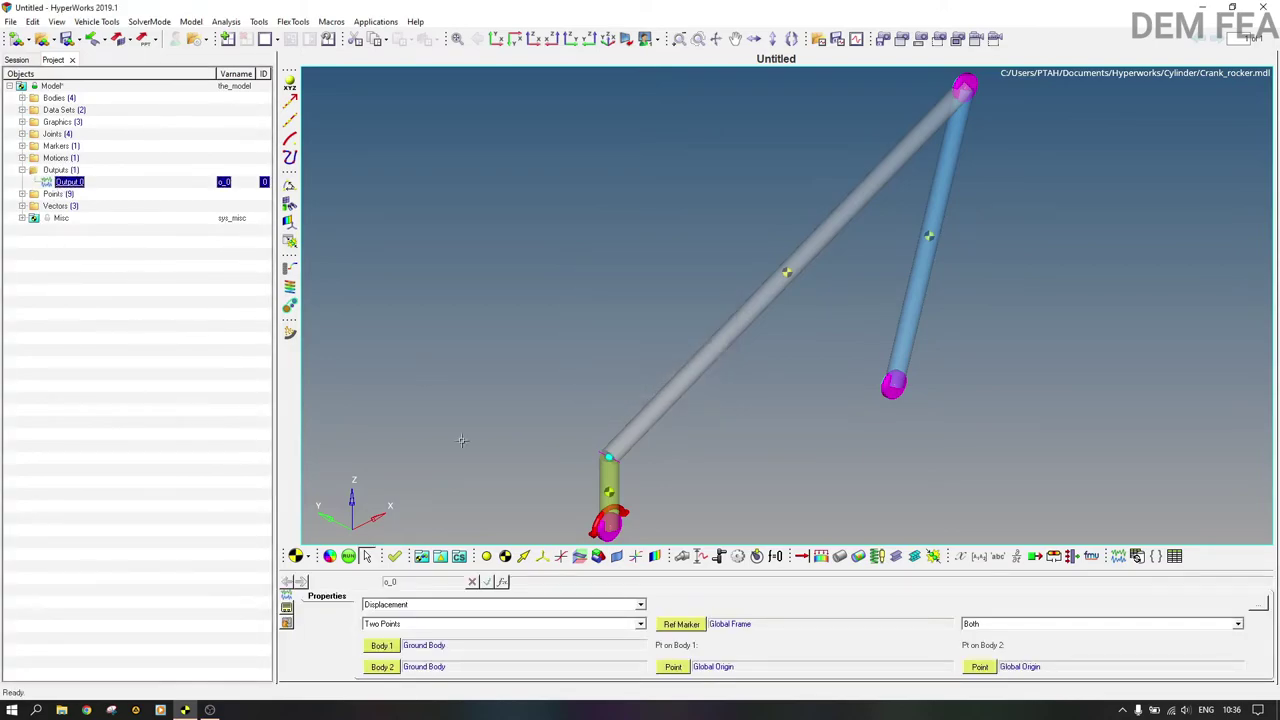
{"action": "left_click", "coordinate": [547, 606]}
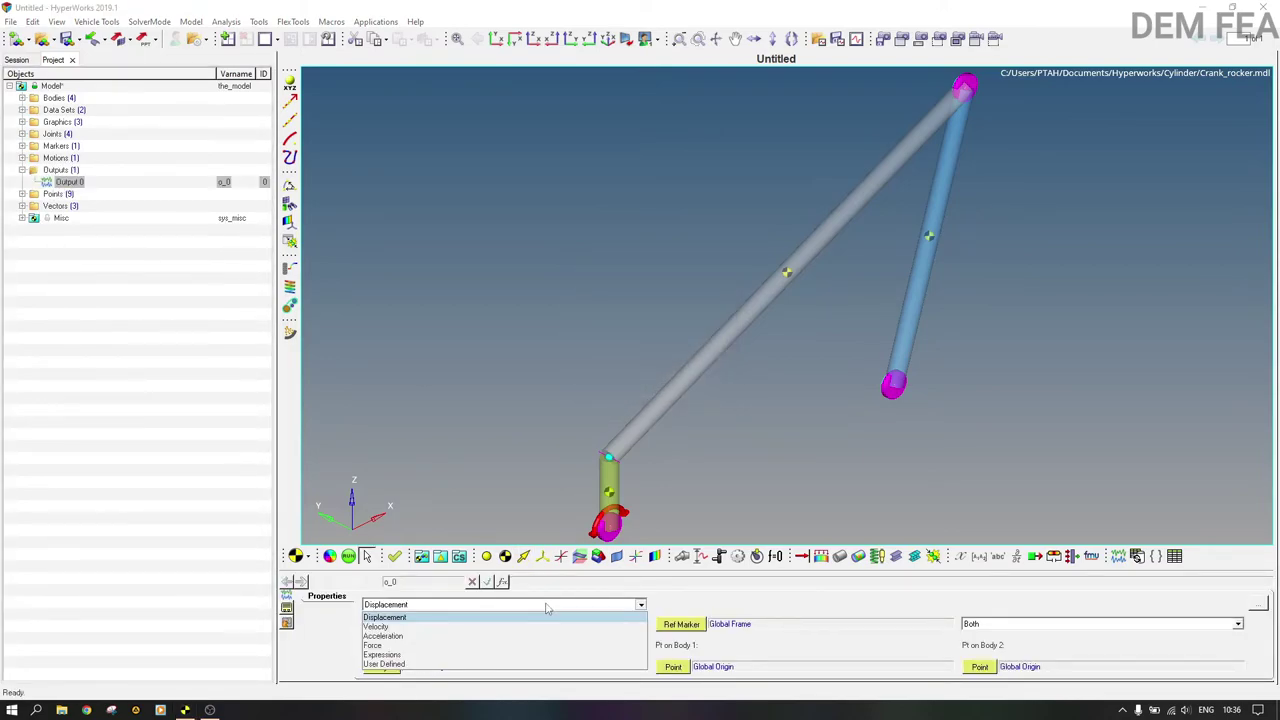
{"action": "left_click", "coordinate": [547, 606]}
{"action": "left_click", "coordinate": [580, 624]}
{"action": "left_click", "coordinate": [430, 645]}
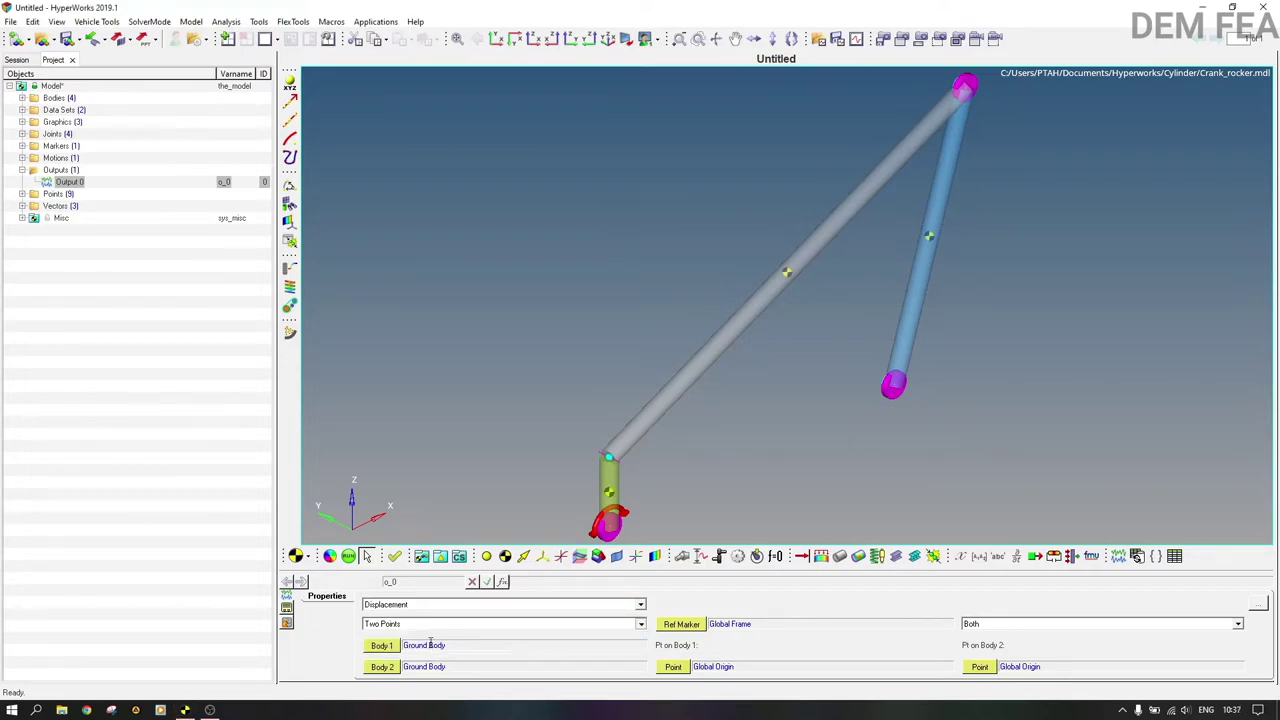
{"action": "key", "text": "Up"}
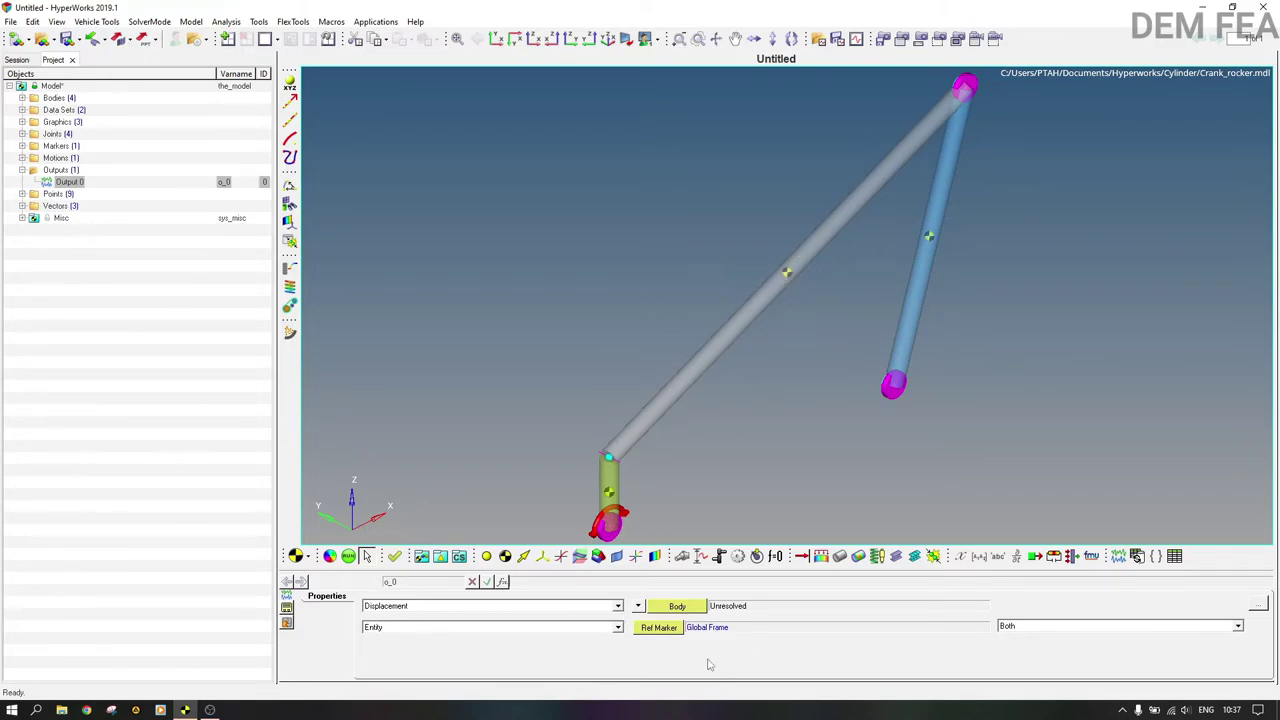
Assign the Coupler as the body measured by the displacement output.
{"action": "double_click", "coordinate": [690, 607]}
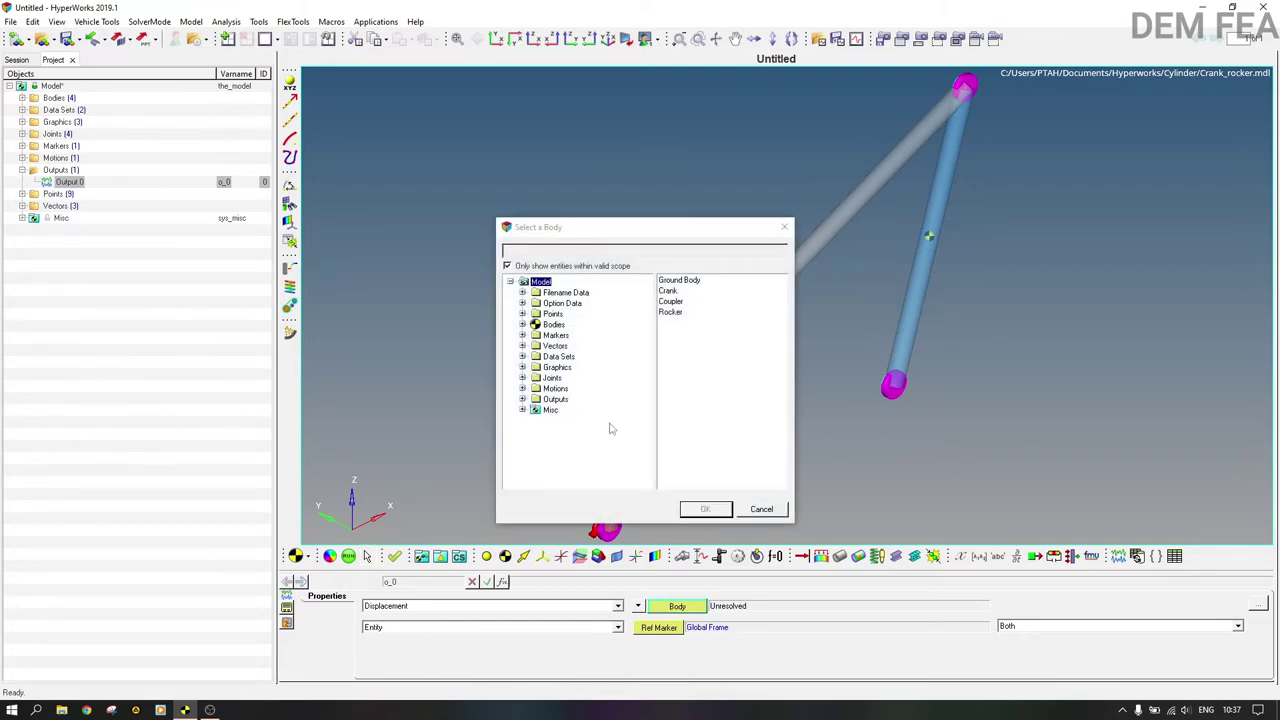
{"action": "left_click", "coordinate": [672, 302]}
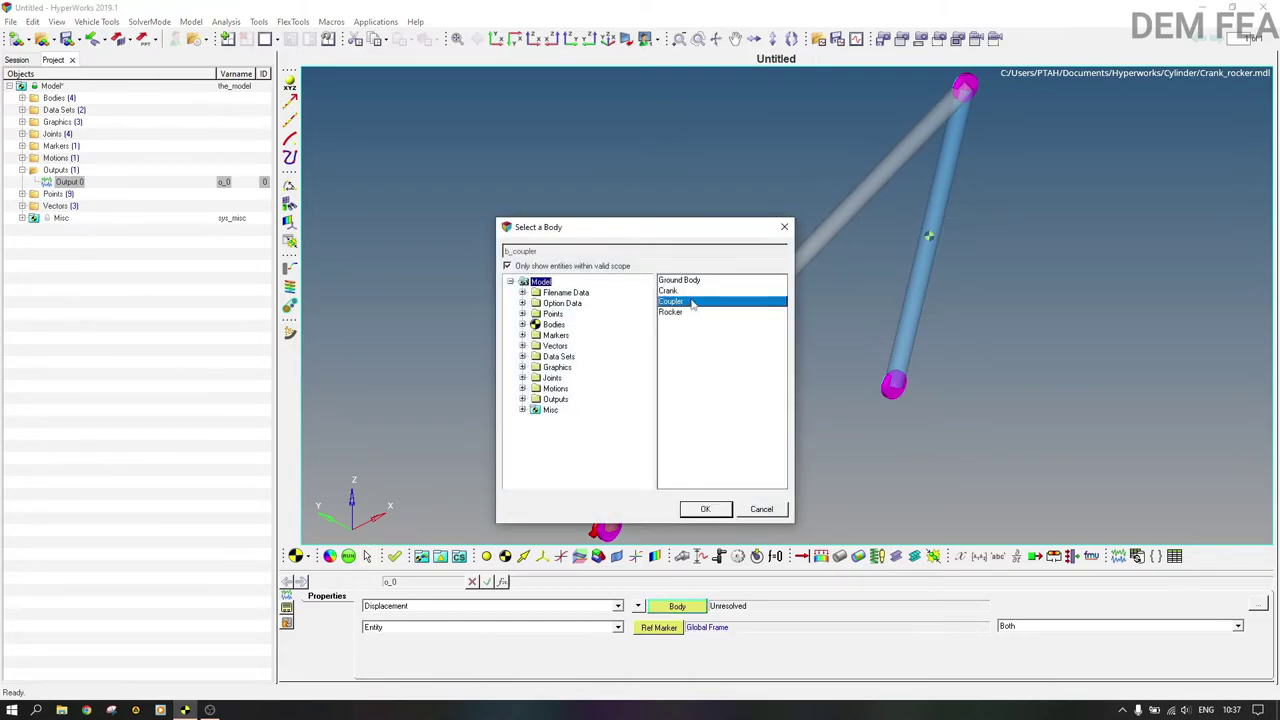
{"action": "left_click", "coordinate": [706, 509]}
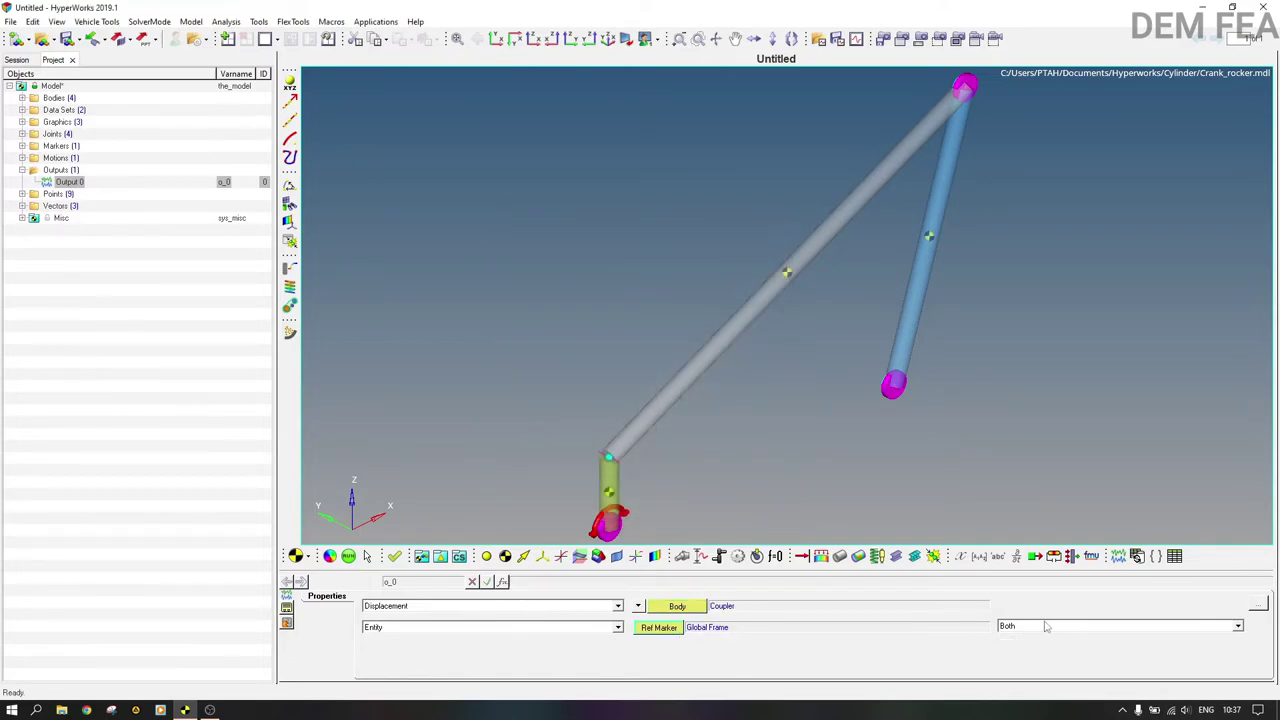
Run the Crank_rocker transient simulation with MotionSolve, and close the solver and log windows.
{"action": "left_click", "coordinate": [348, 556]}
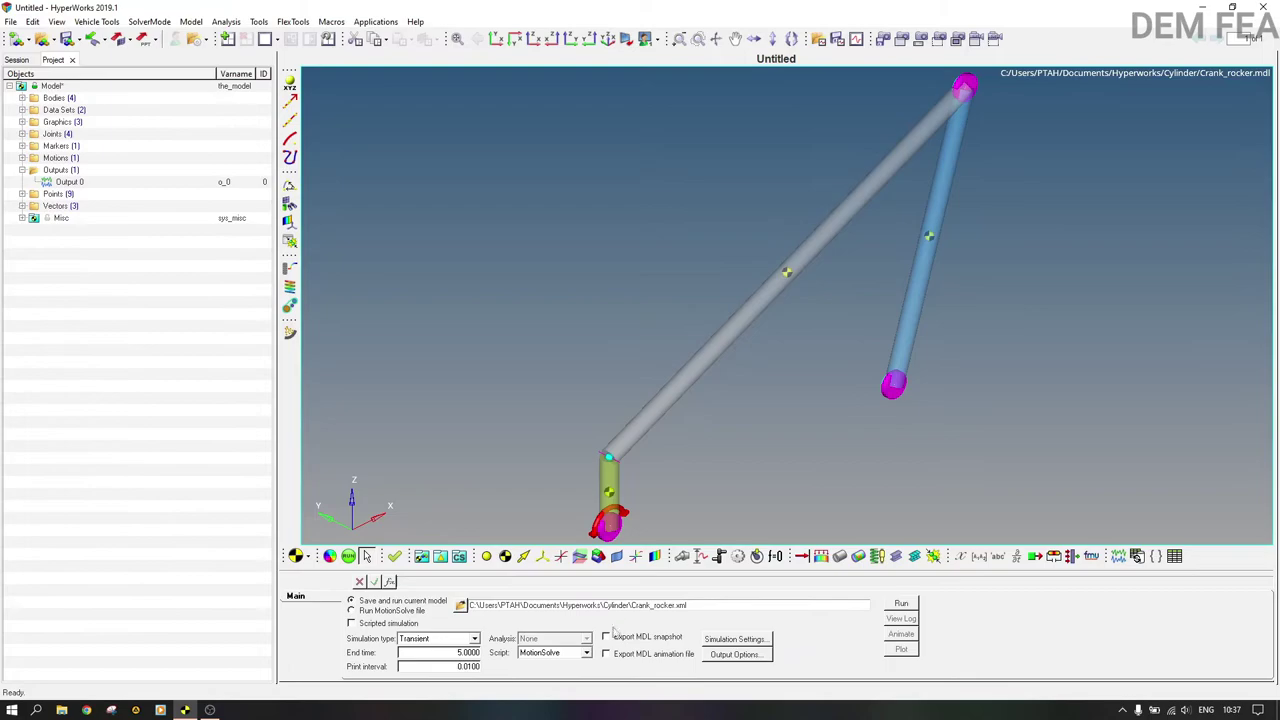
{"action": "left_click", "coordinate": [901, 604]}
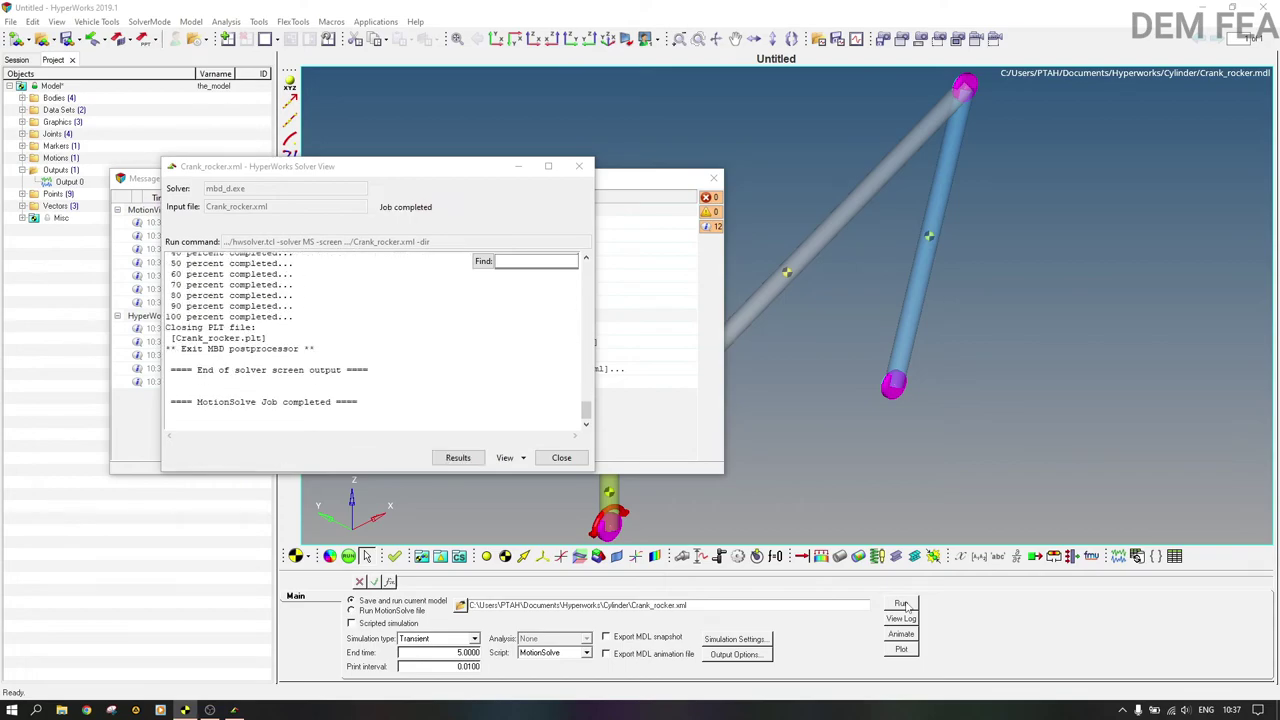
{"action": "left_click", "coordinate": [561, 457]}
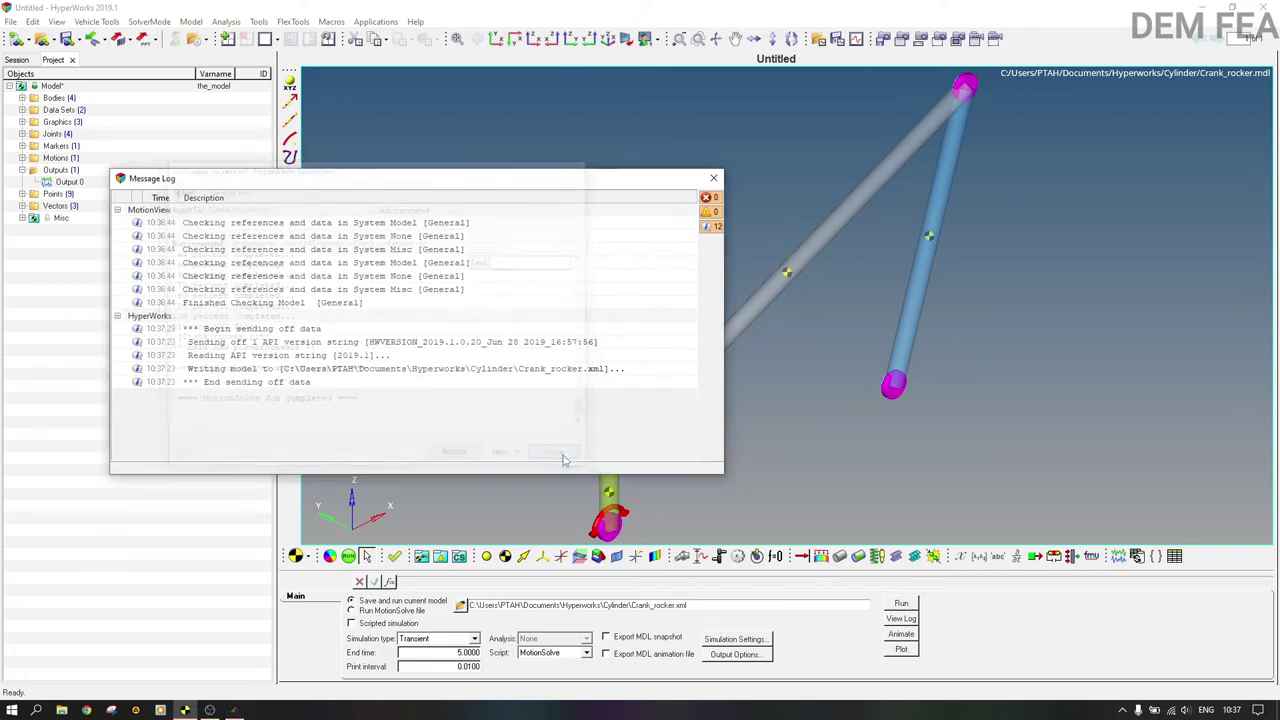
{"action": "left_click", "coordinate": [713, 178]}
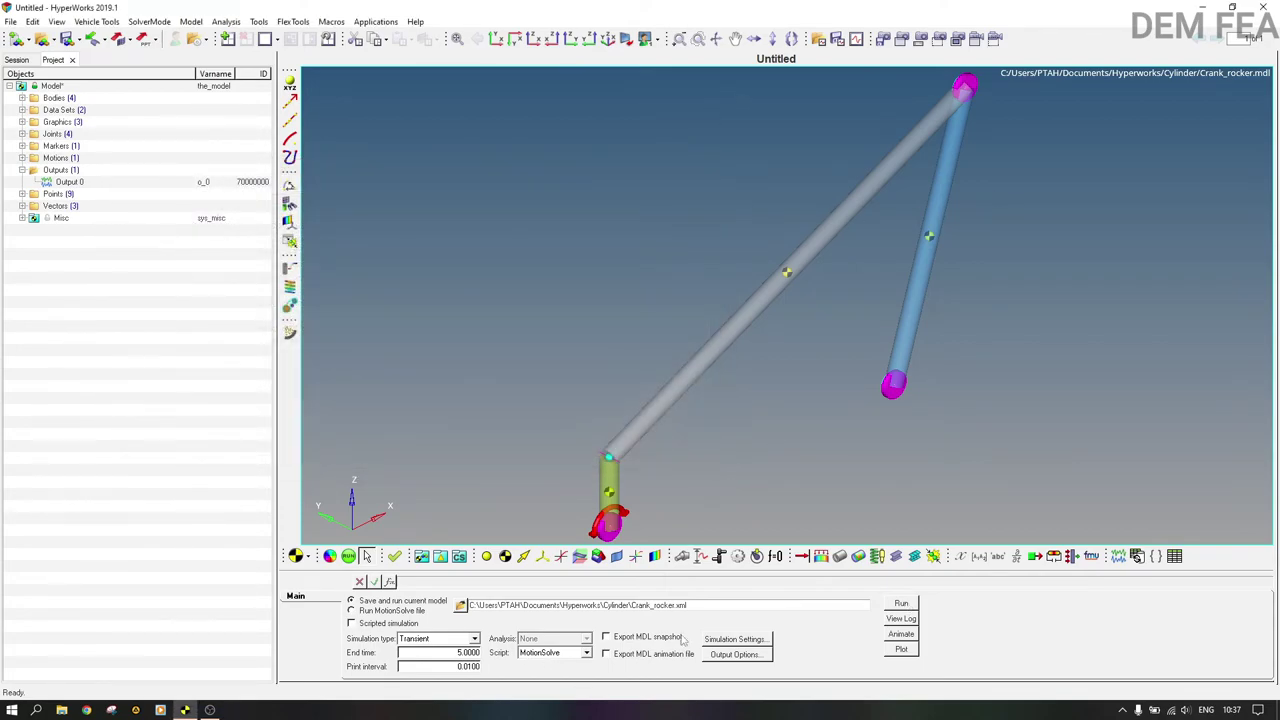
Plot the simulation results as the Coupler body's Y component against time.
{"action": "left_click", "coordinate": [901, 649]}
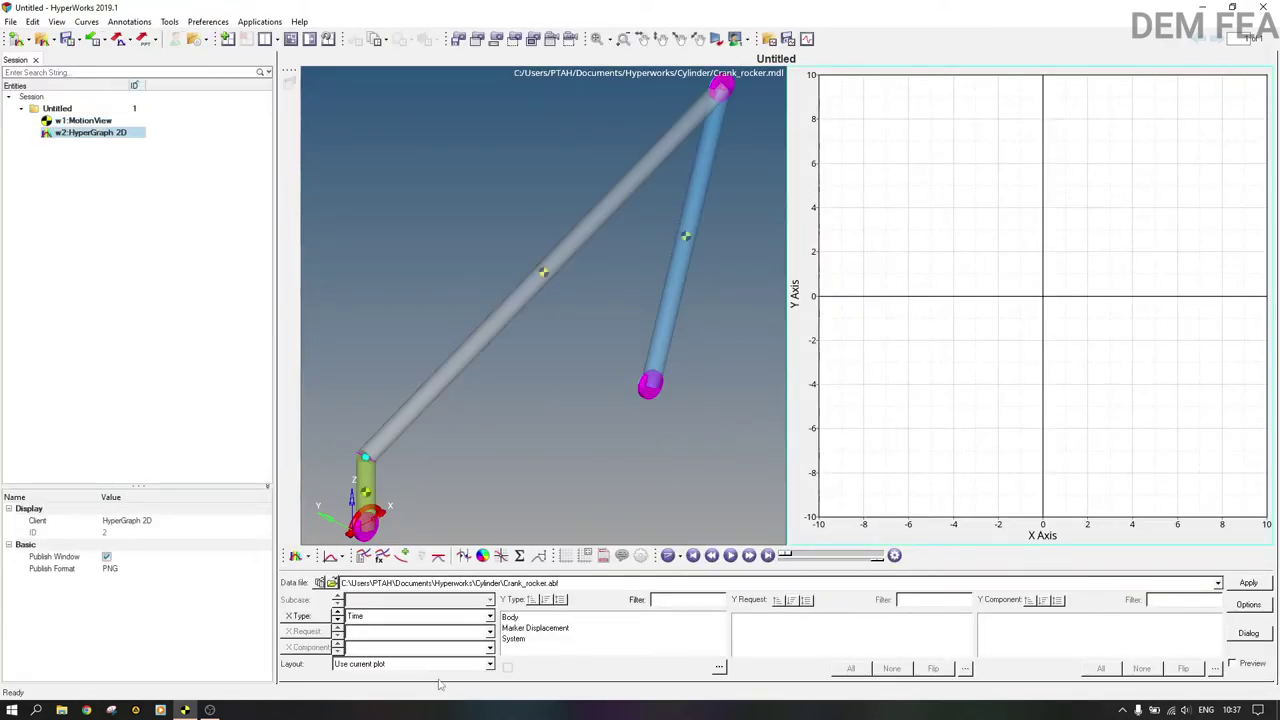
{"action": "left_click", "coordinate": [514, 618]}
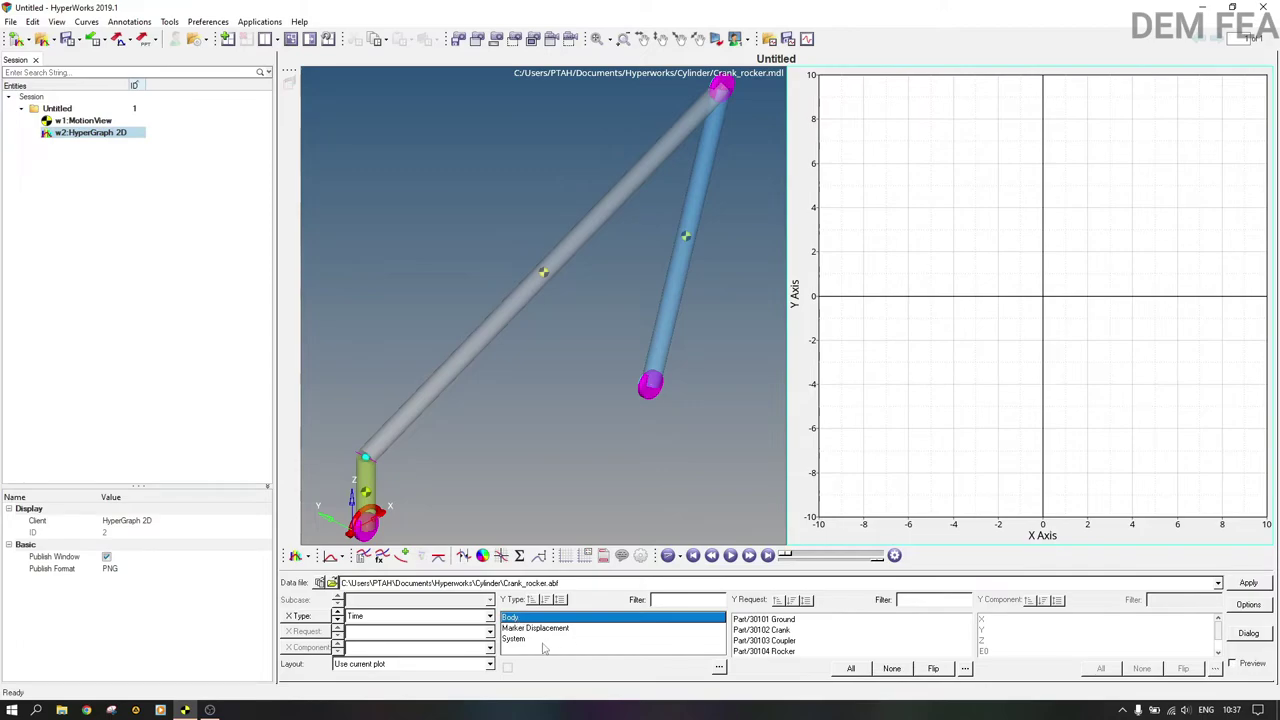
{"action": "left_click", "coordinate": [536, 628]}
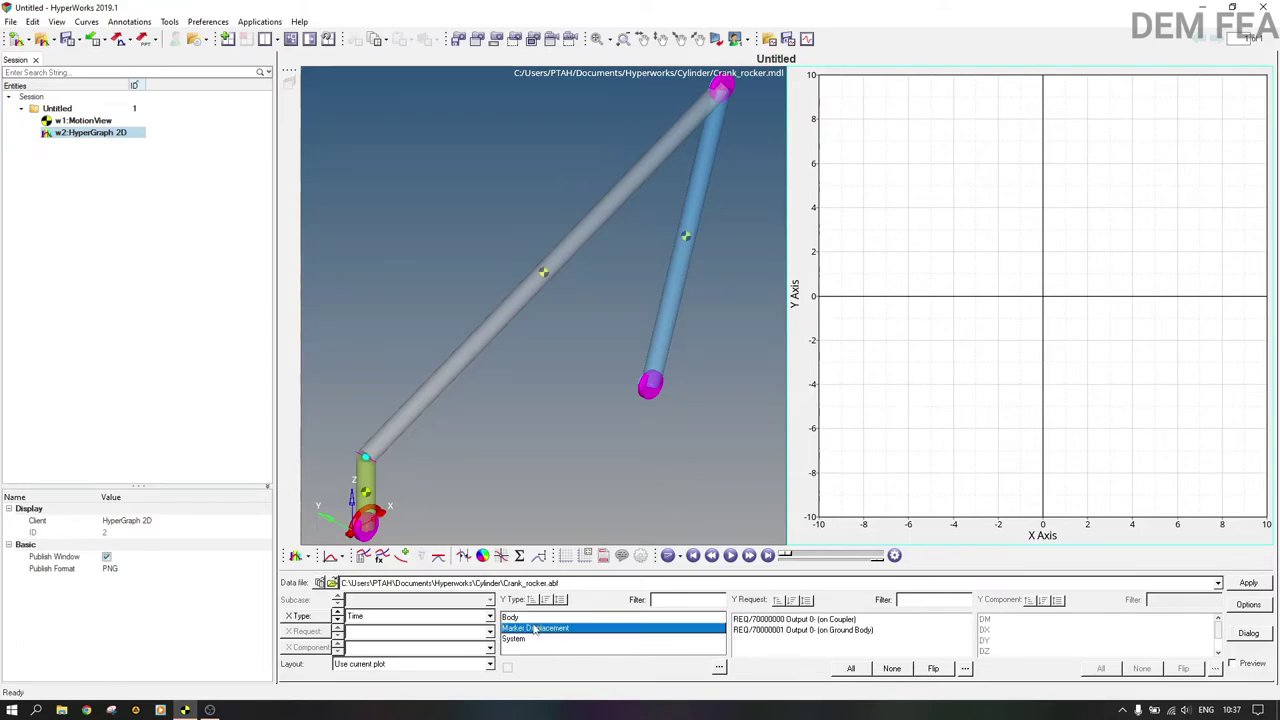
{"action": "left_click", "coordinate": [514, 618]}
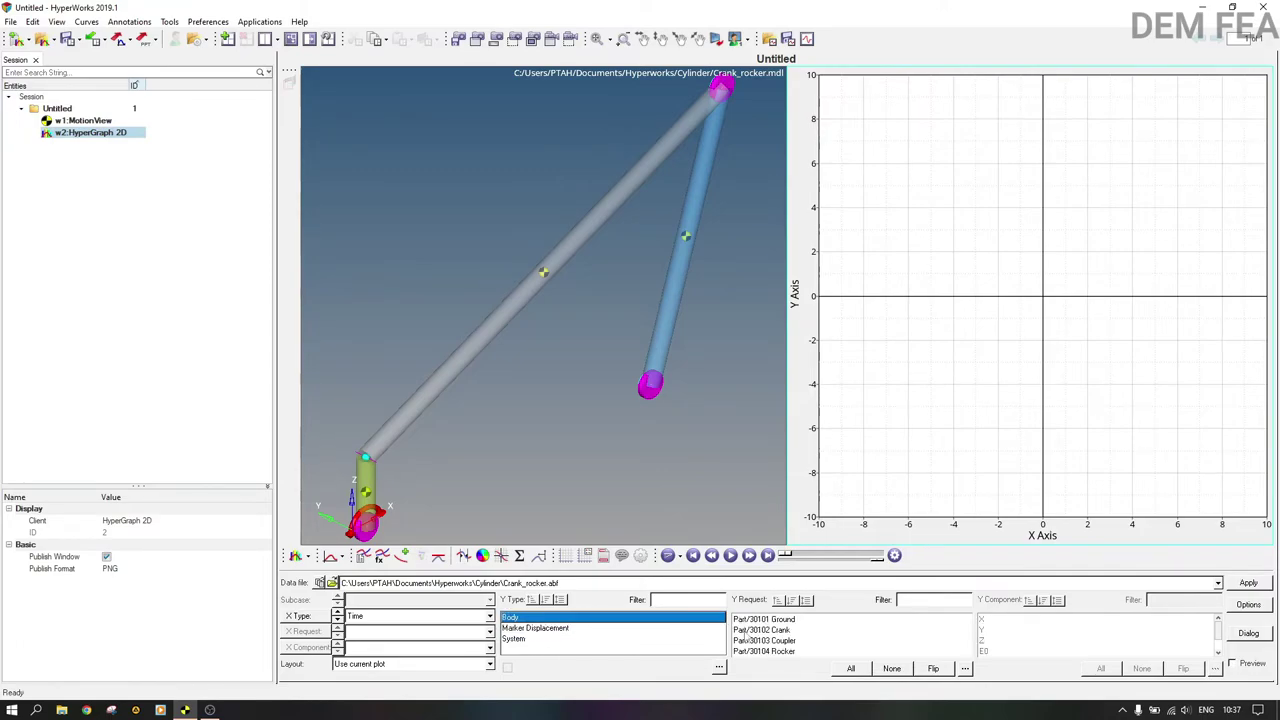
{"action": "left_click", "coordinate": [770, 641]}
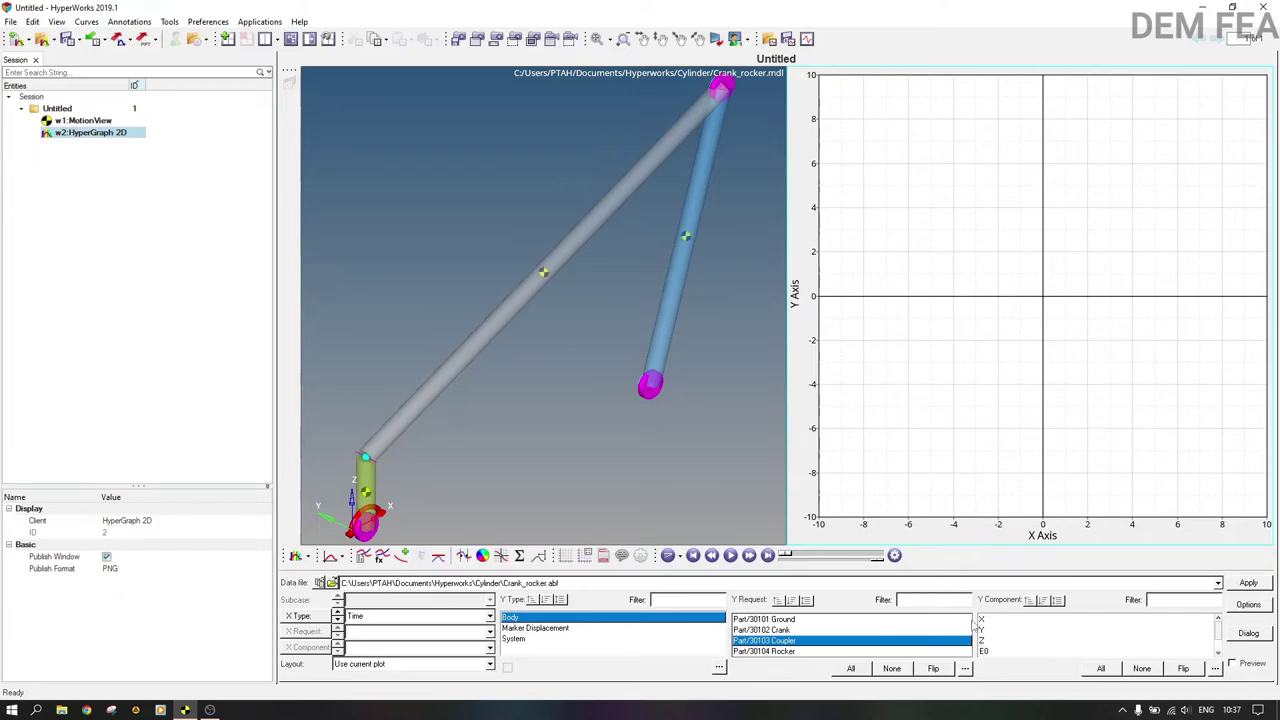
{"action": "left_click", "coordinate": [988, 631]}
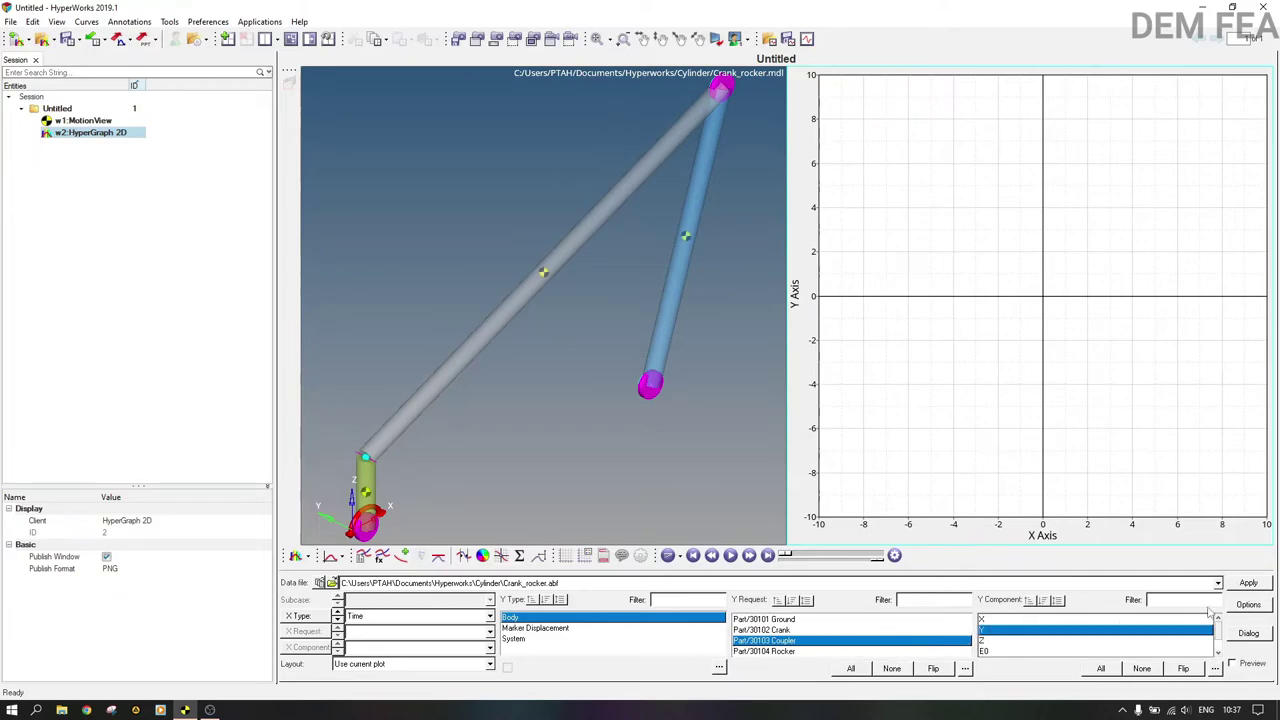
{"action": "left_click", "coordinate": [1247, 584]}
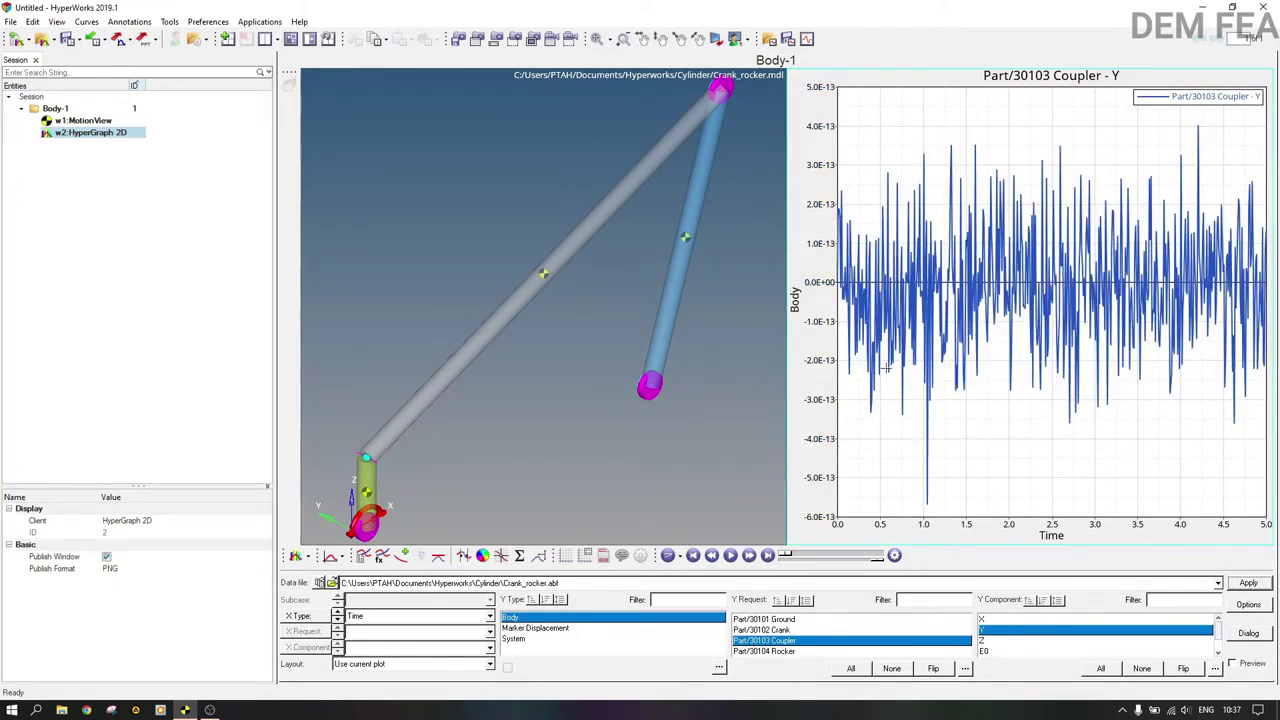
Add the Coupler body's Z component curve to the same plot, and briefly play the plot animation.
{"action": "left_click", "coordinate": [990, 642]}
{"action": "left_click", "coordinate": [1251, 583]}
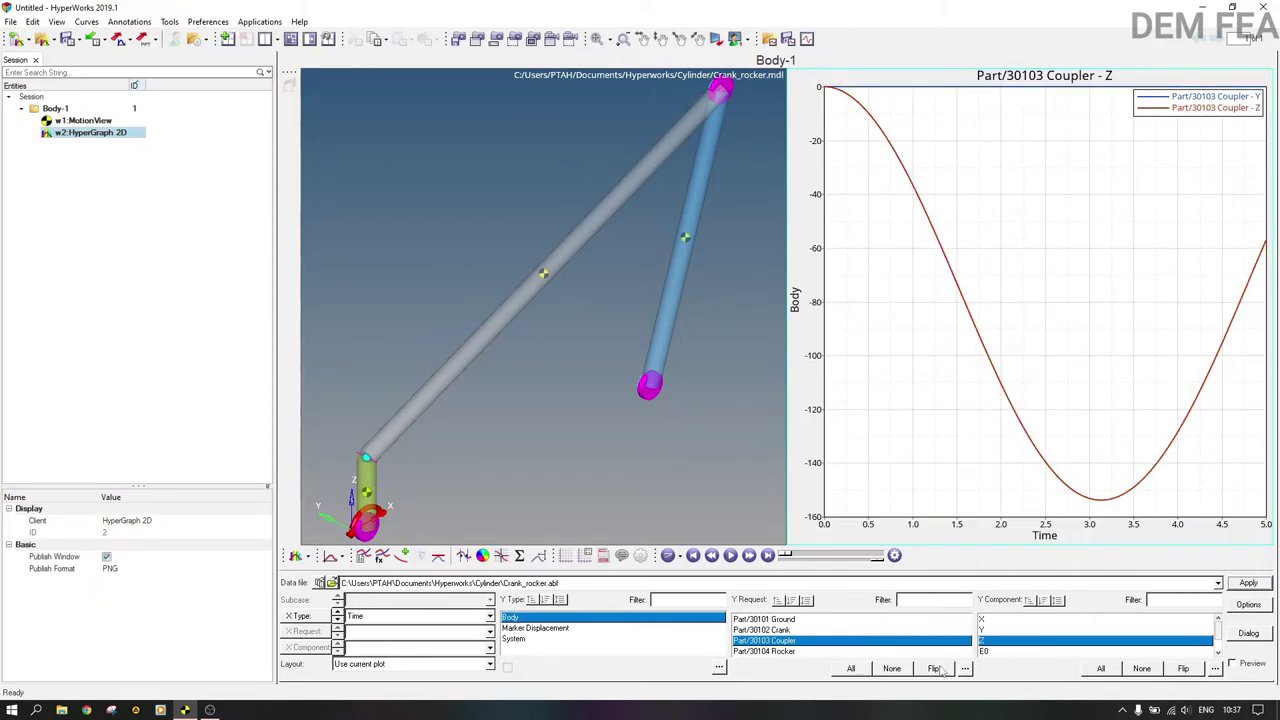
{"action": "left_click", "coordinate": [731, 557]}
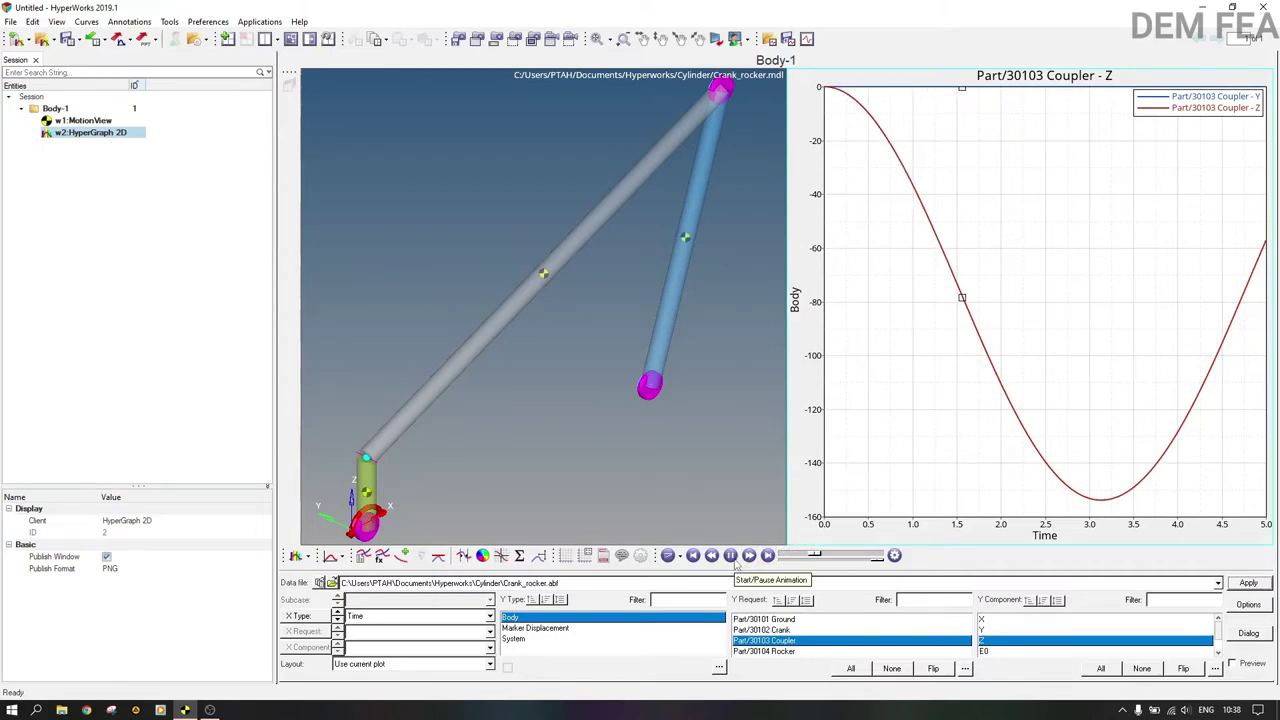
{"action": "left_click", "coordinate": [731, 556]}
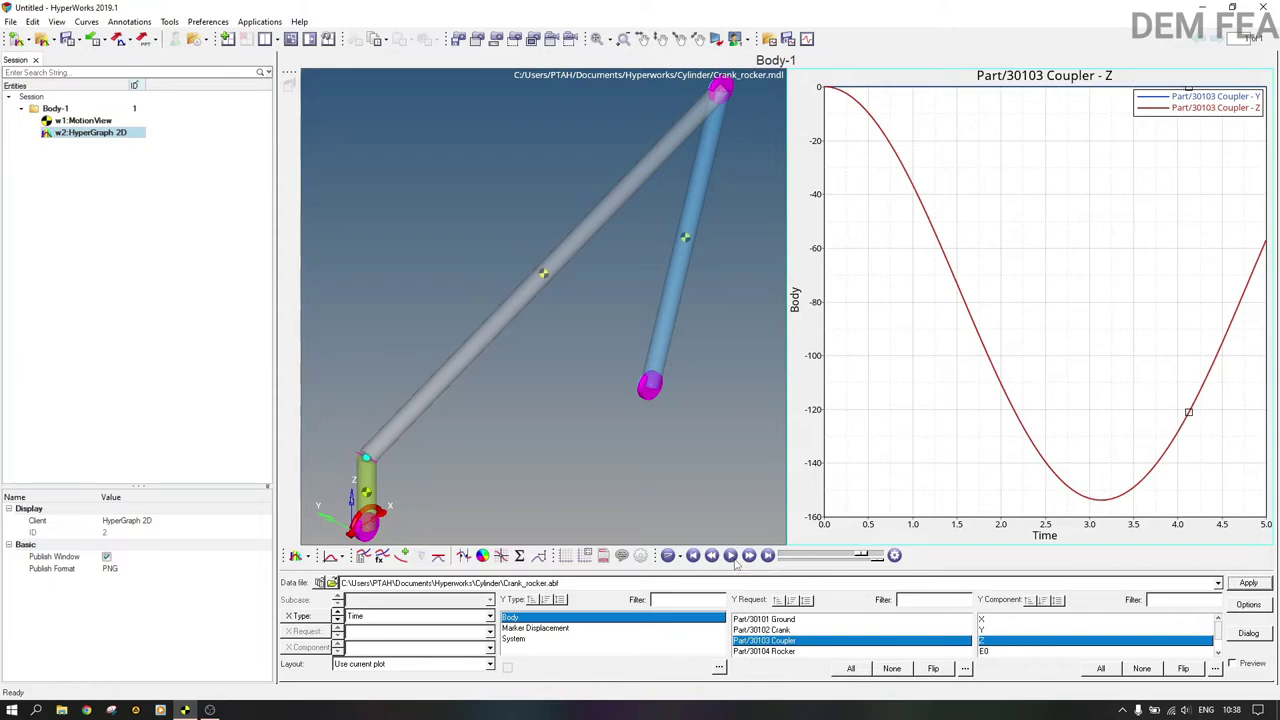
Load the crank-rocker animation beside the plot, rewind it to the first frame, and play it in sync with the curves before pausing.
{"action": "left_click", "coordinate": [487, 452]}
{"action": "left_click", "coordinate": [900, 634]}
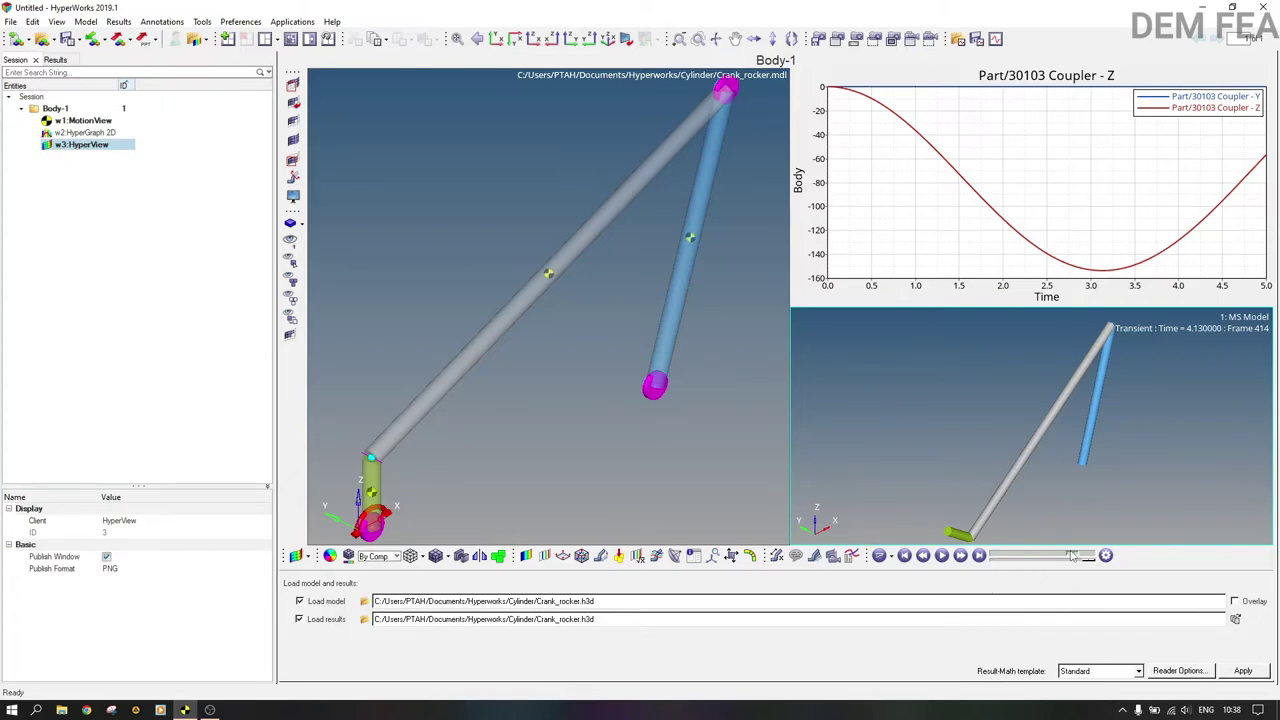
{"action": "left_click", "coordinate": [995, 556]}
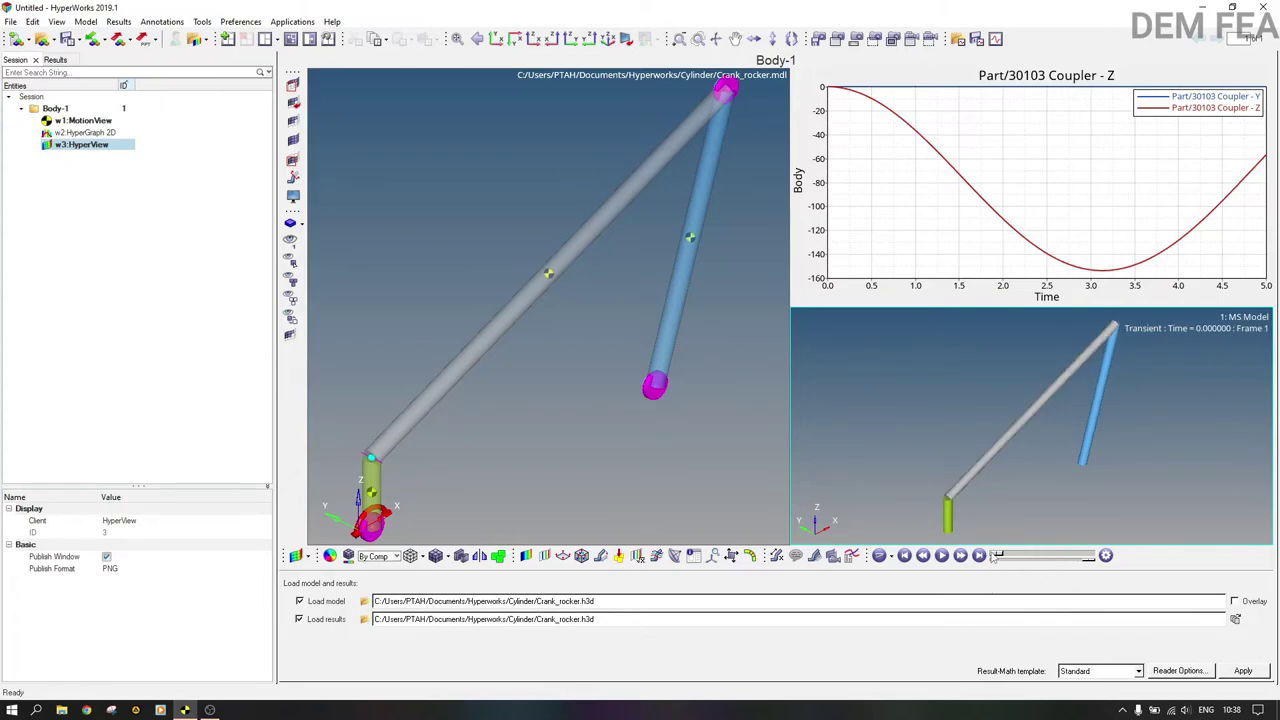
{"action": "left_click", "coordinate": [941, 556]}
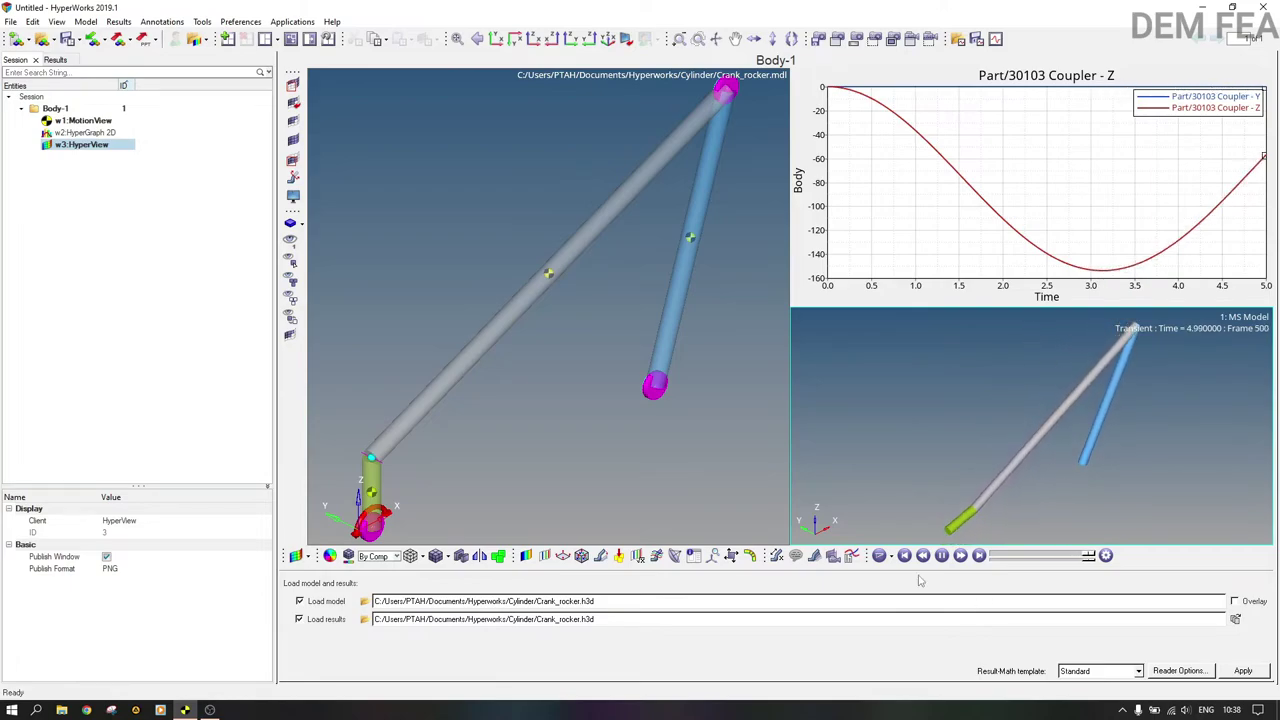
{"action": "left_click", "coordinate": [941, 555]}
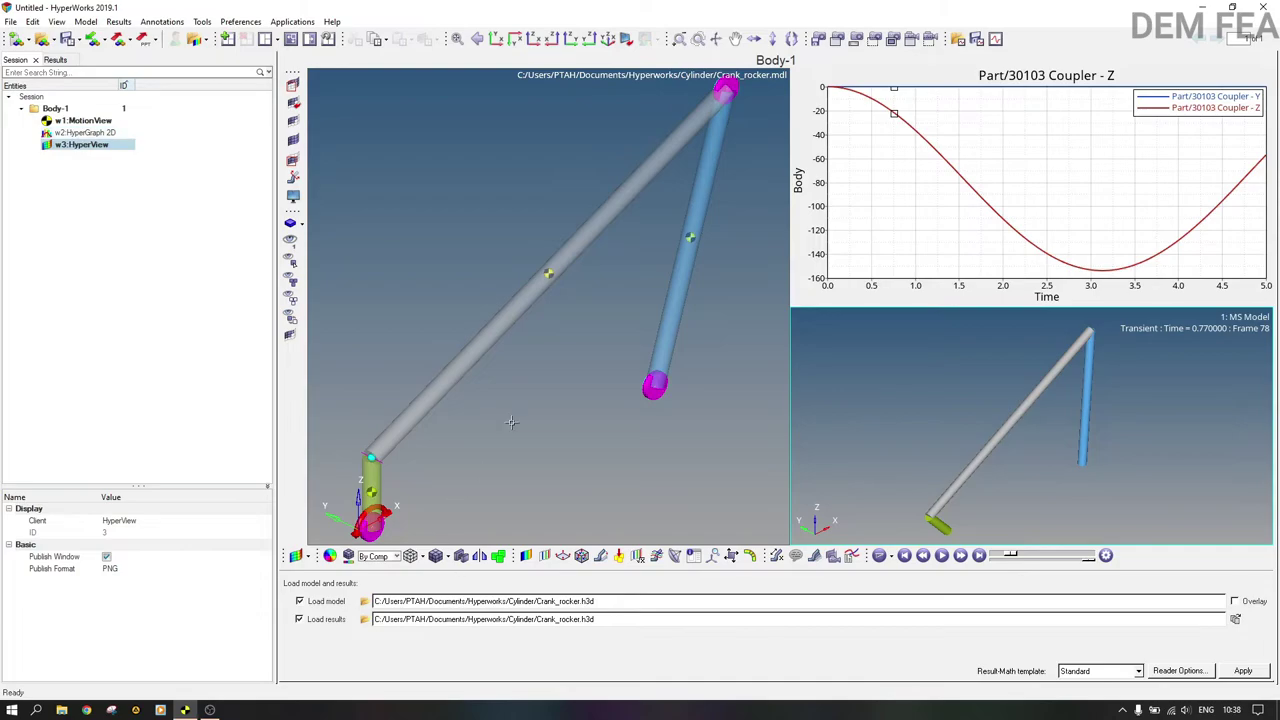
Change Output 0 in the crank-rocker model from a displacement to a Velocity output on the Coupler body.
{"action": "left_click", "coordinate": [327, 465]}
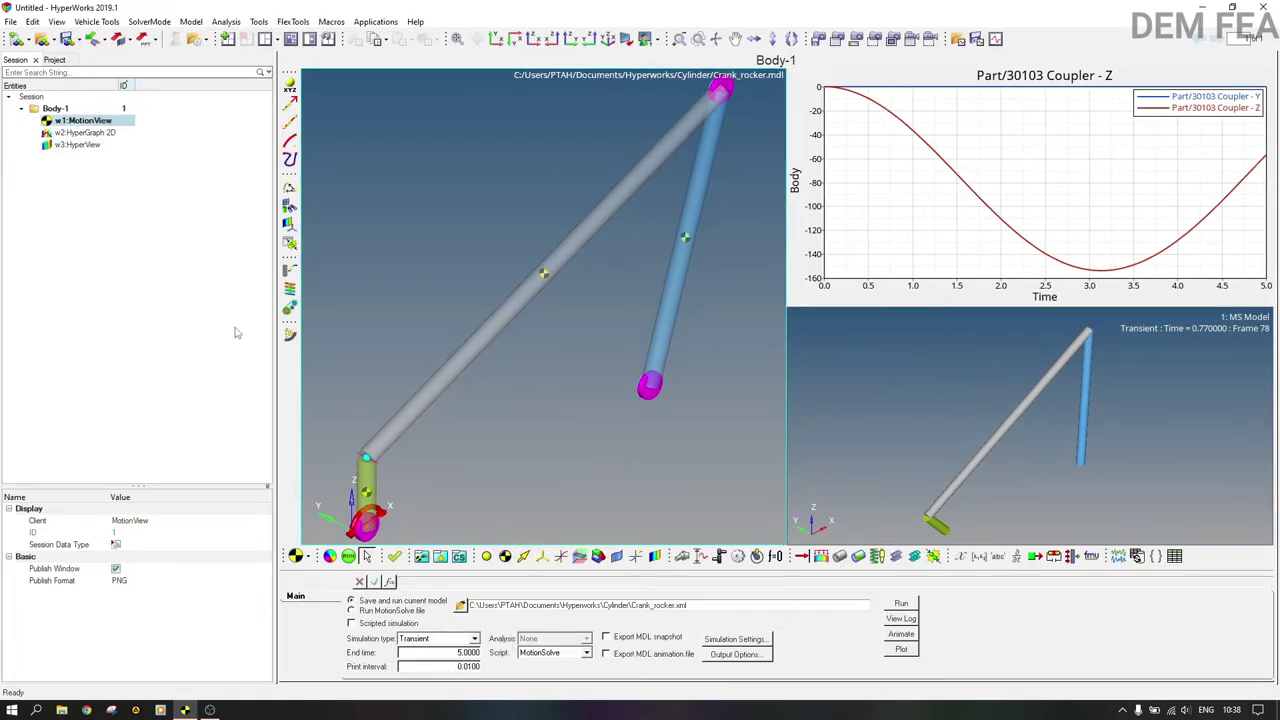
{"action": "left_click", "coordinate": [66, 60]}
{"action": "left_click", "coordinate": [70, 182]}
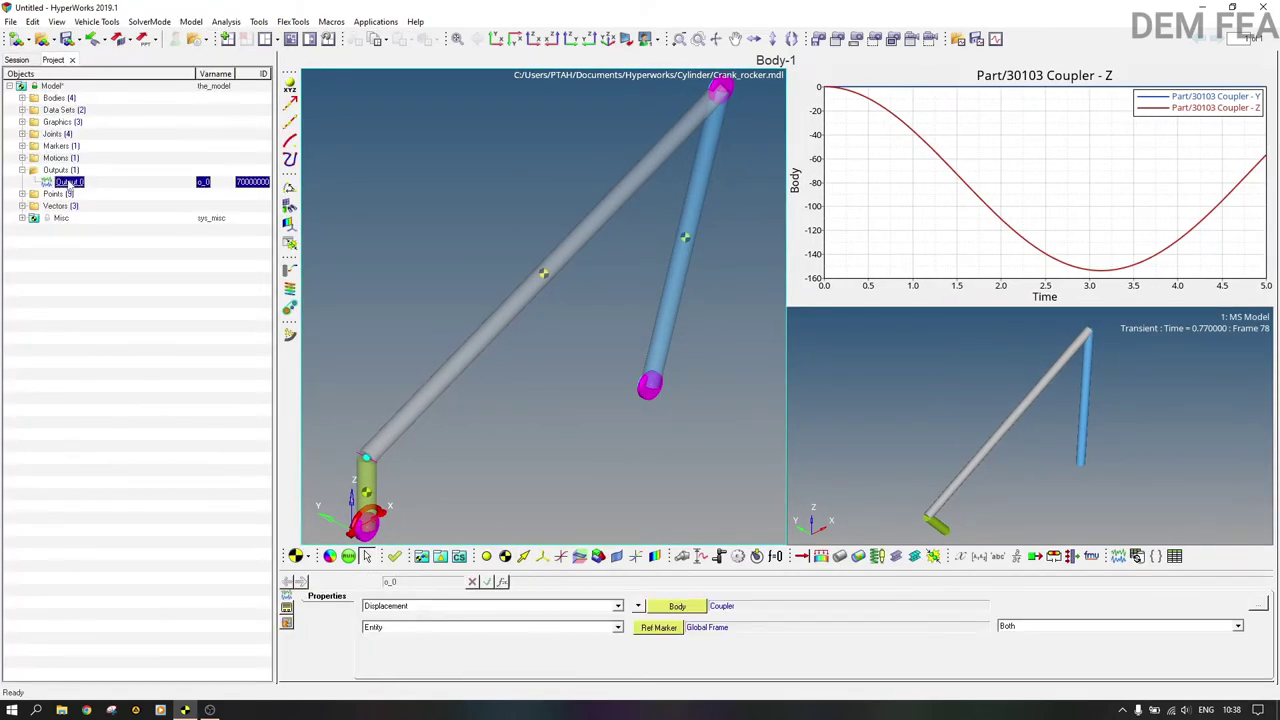
{"action": "left_click", "coordinate": [469, 606]}
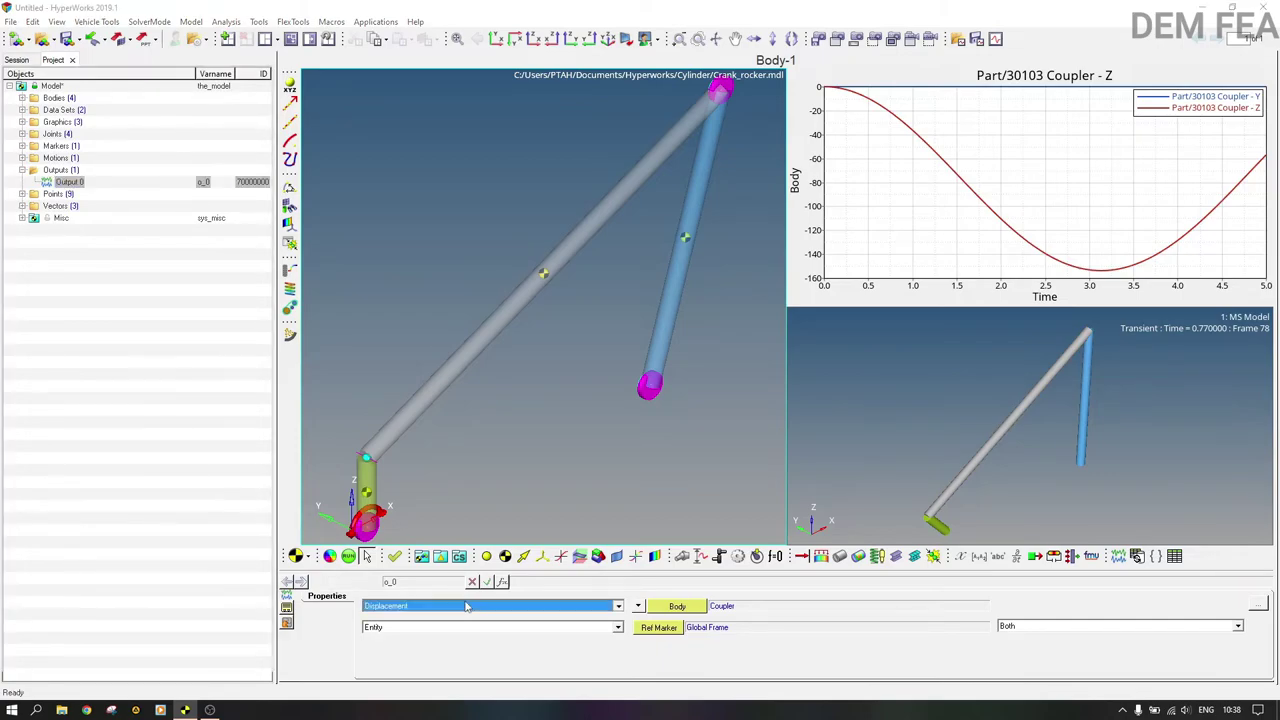
{"action": "left_click", "coordinate": [449, 628]}
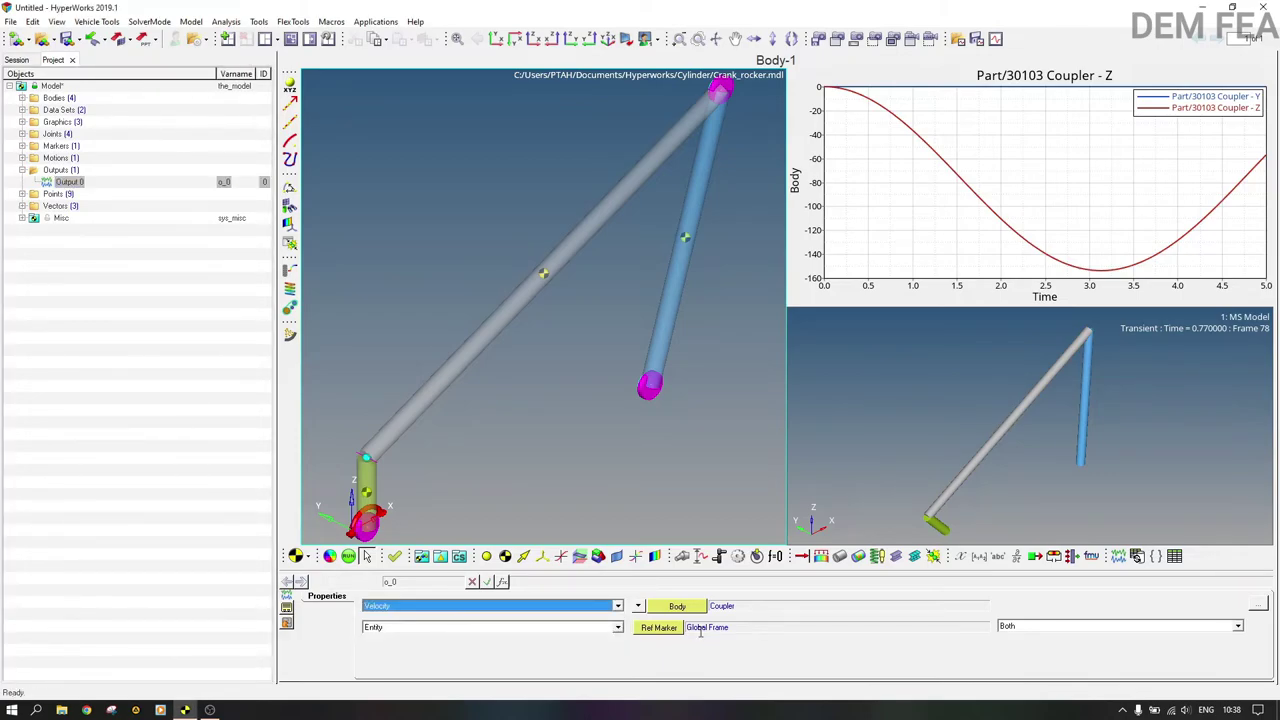
Rerun the Crank_rocker transient simulation with the velocity output, and close the solver and log windows.
{"action": "left_click", "coordinate": [349, 556]}
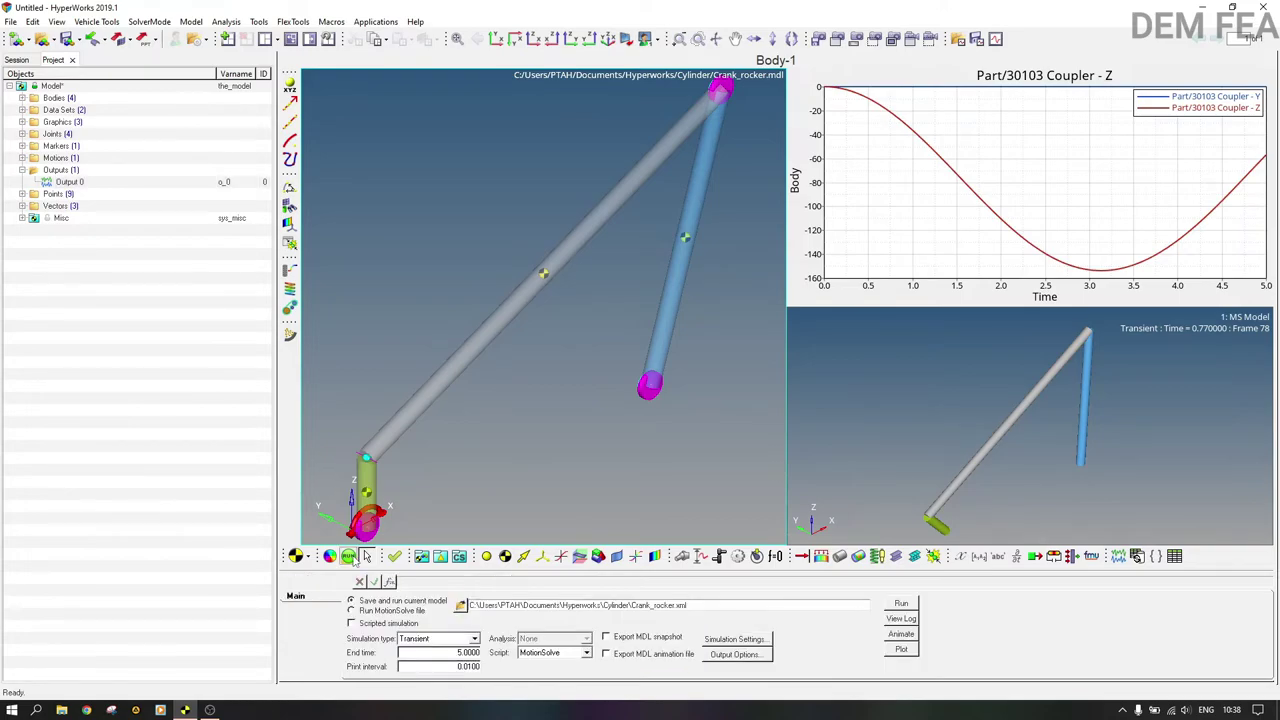
{"action": "left_click", "coordinate": [901, 604]}
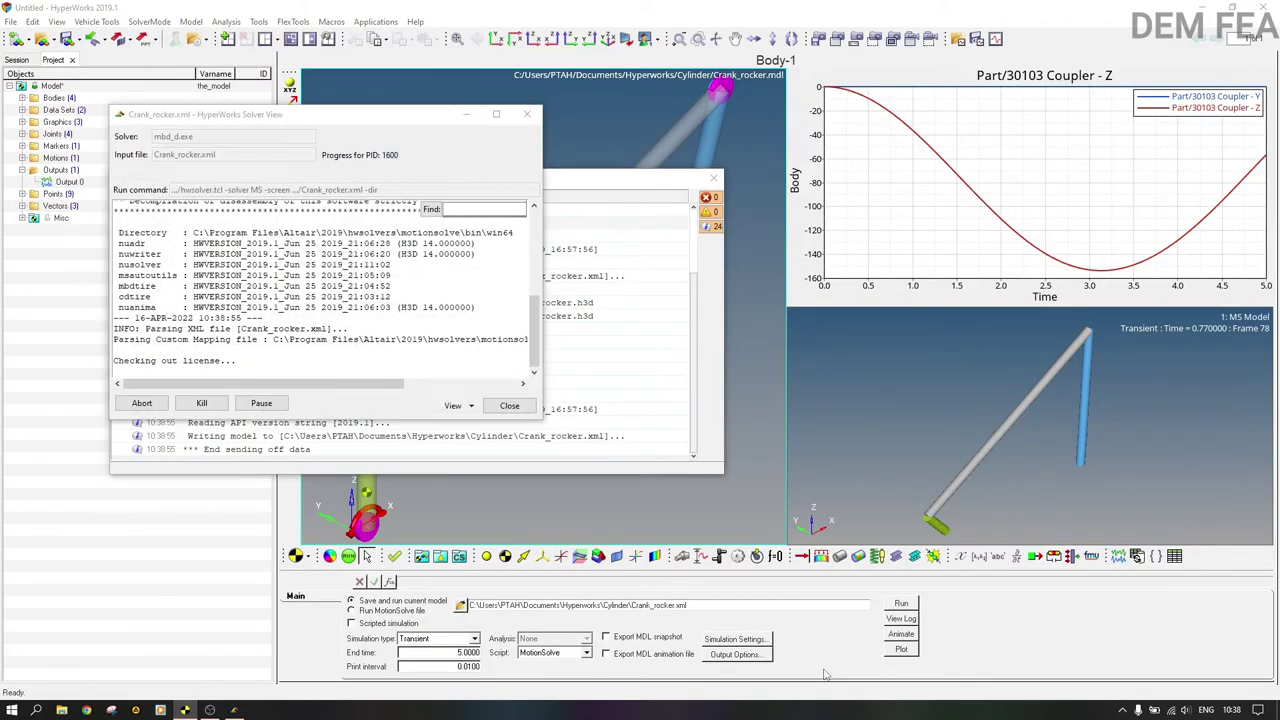
{"action": "left_click", "coordinate": [507, 406]}
{"action": "left_click", "coordinate": [713, 178]}
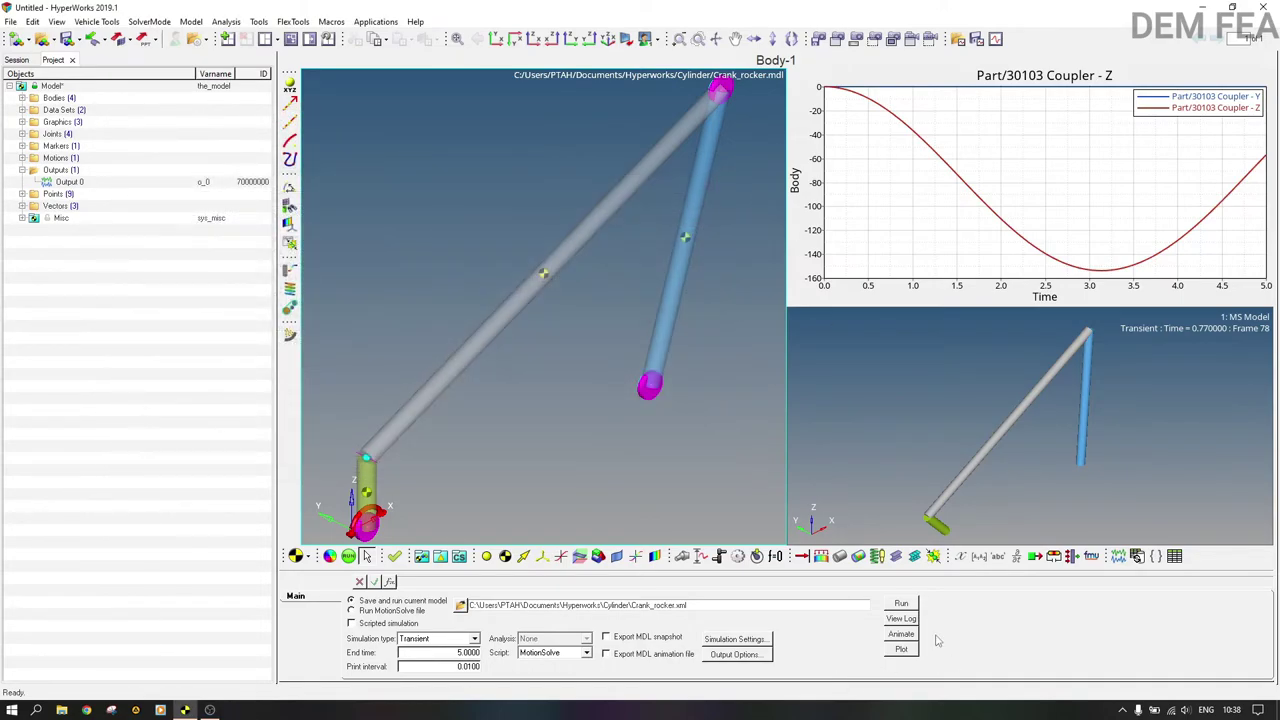
Plot the Coupler body's Z component against time in a new plot window from the rerun results.
{"action": "left_click", "coordinate": [911, 654]}
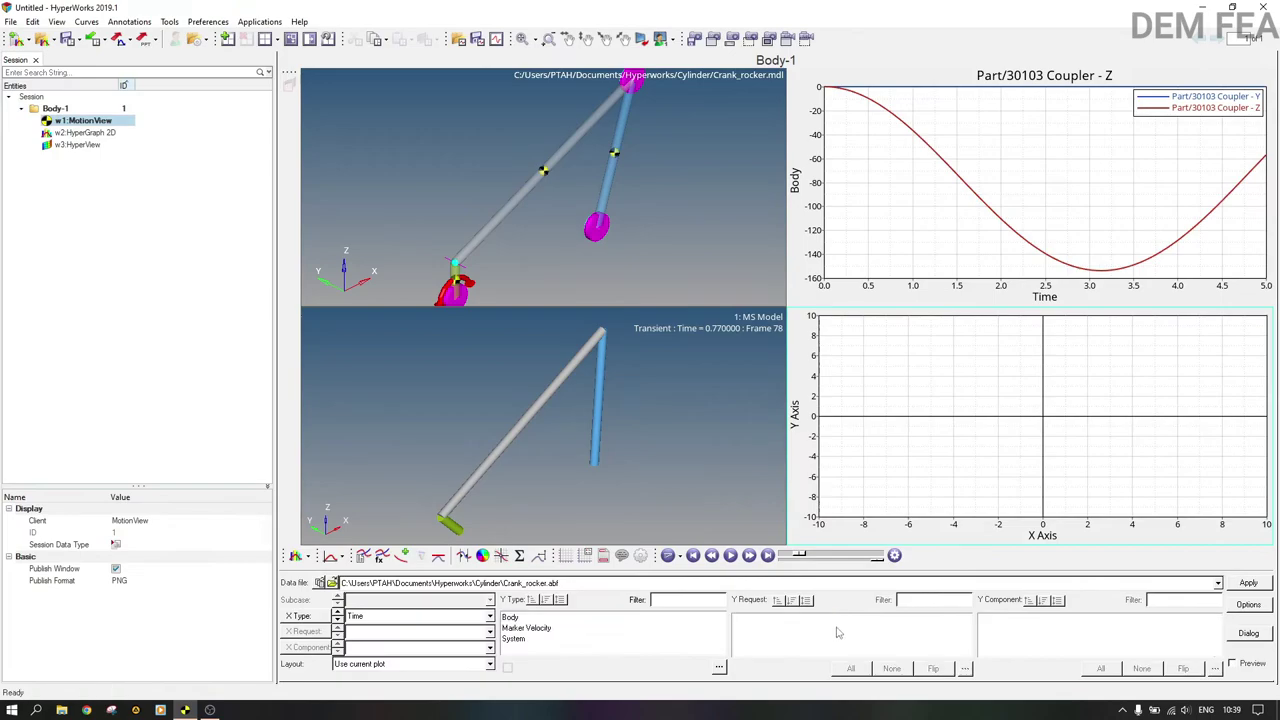
{"action": "left_click", "coordinate": [510, 618]}
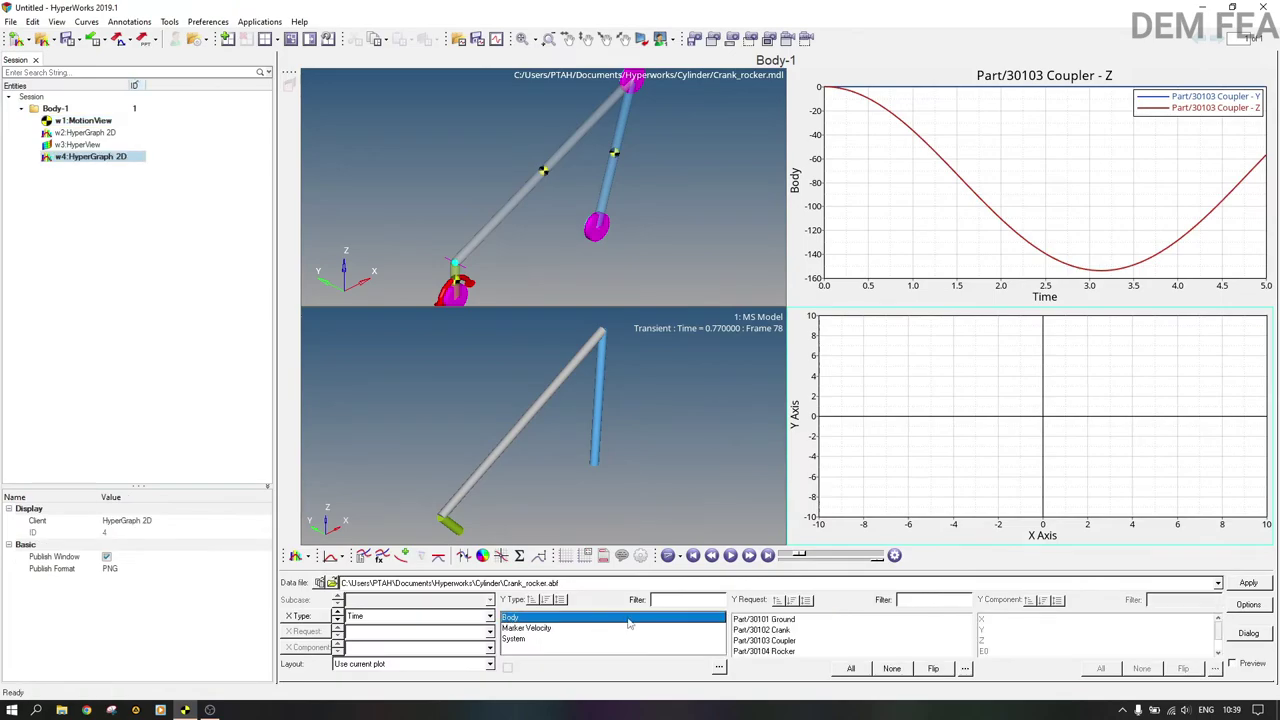
{"action": "left_click", "coordinate": [782, 641]}
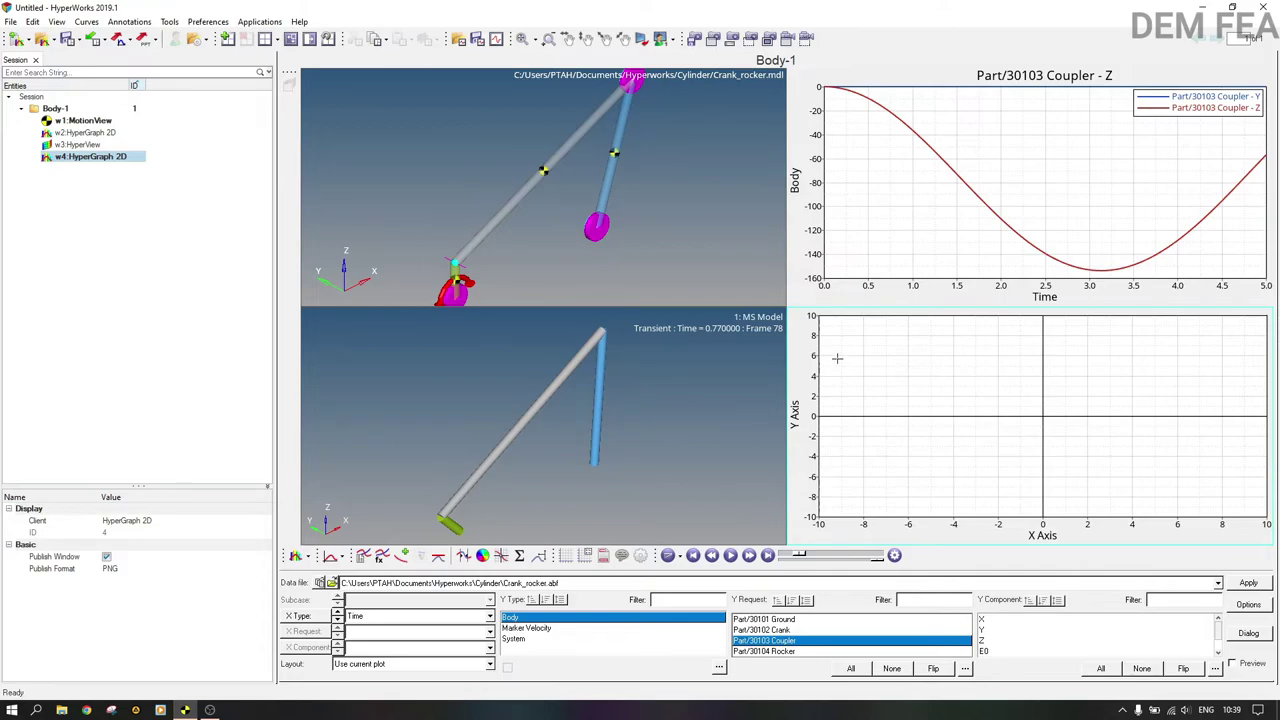
{"action": "left_click", "coordinate": [990, 641]}
{"action": "left_click", "coordinate": [1246, 583]}
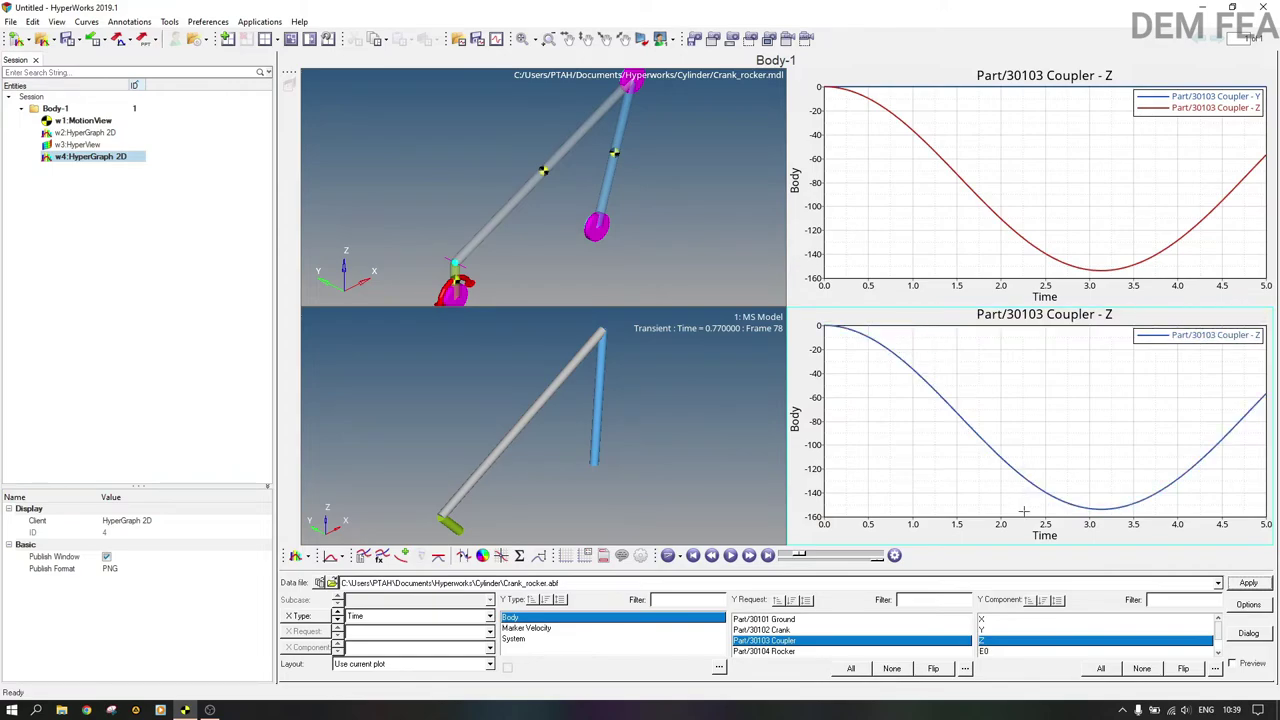
Add the VZ curve of the Coupler's Marker Velocity output to the new plot, enlarge that plot window, and play the animation.
{"action": "left_click", "coordinate": [541, 628]}
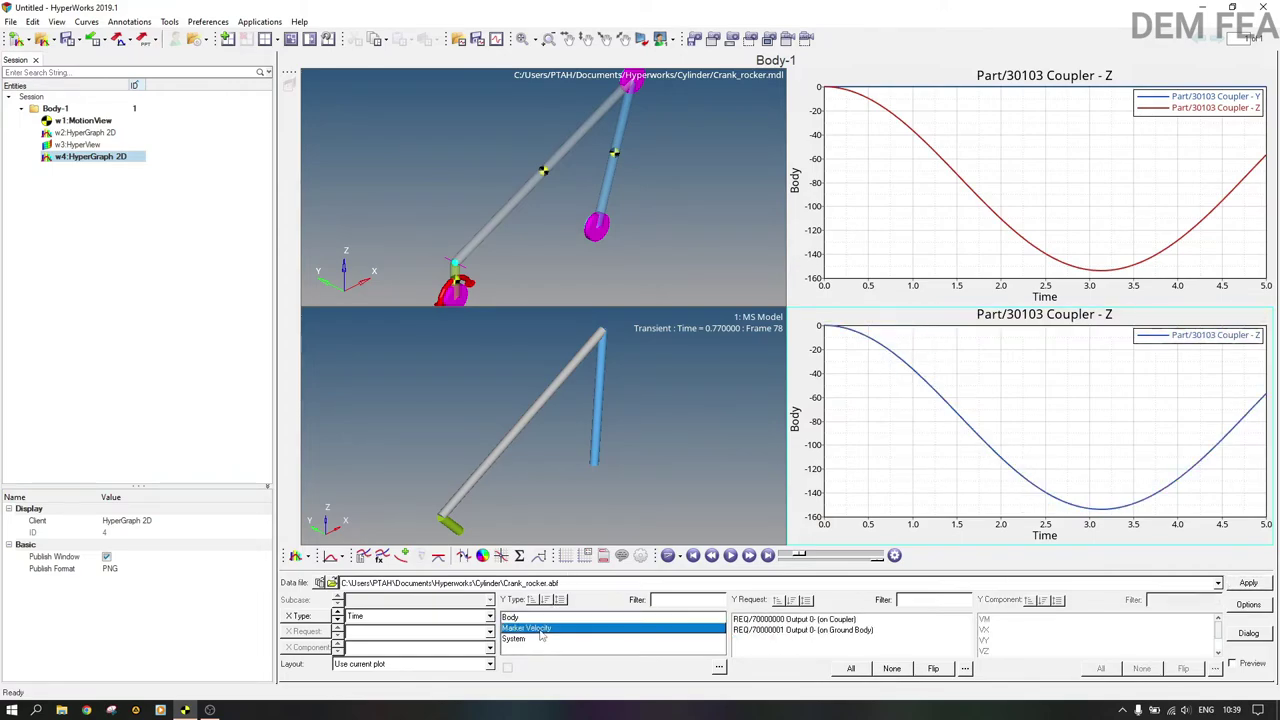
{"action": "left_click", "coordinate": [845, 620]}
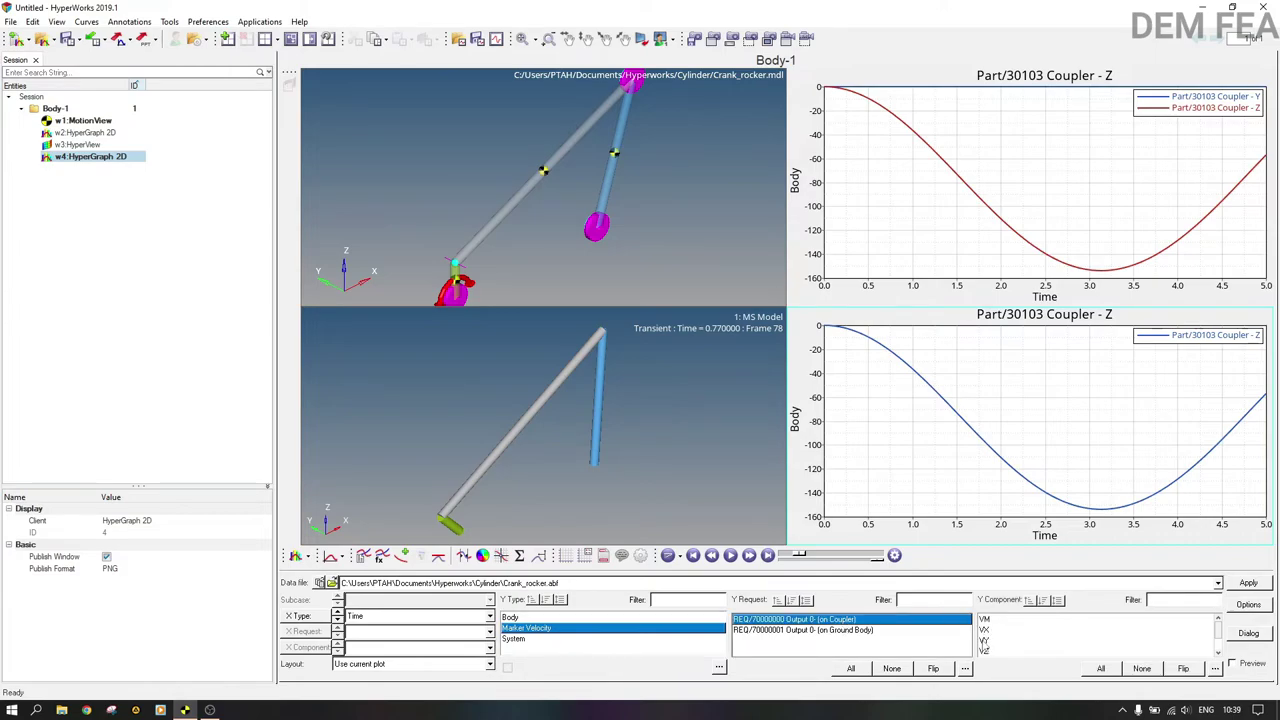
{"action": "left_click", "coordinate": [984, 641]}
{"action": "left_click", "coordinate": [985, 651]}
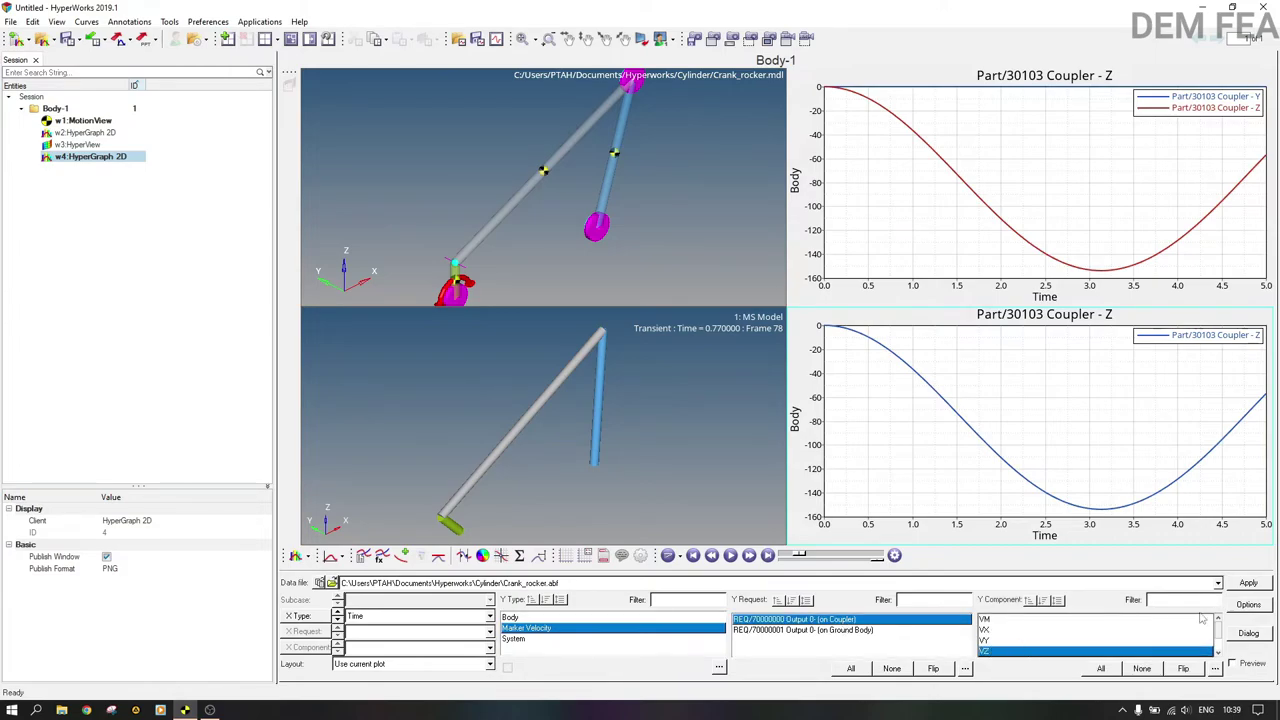
{"action": "left_click", "coordinate": [1248, 585]}
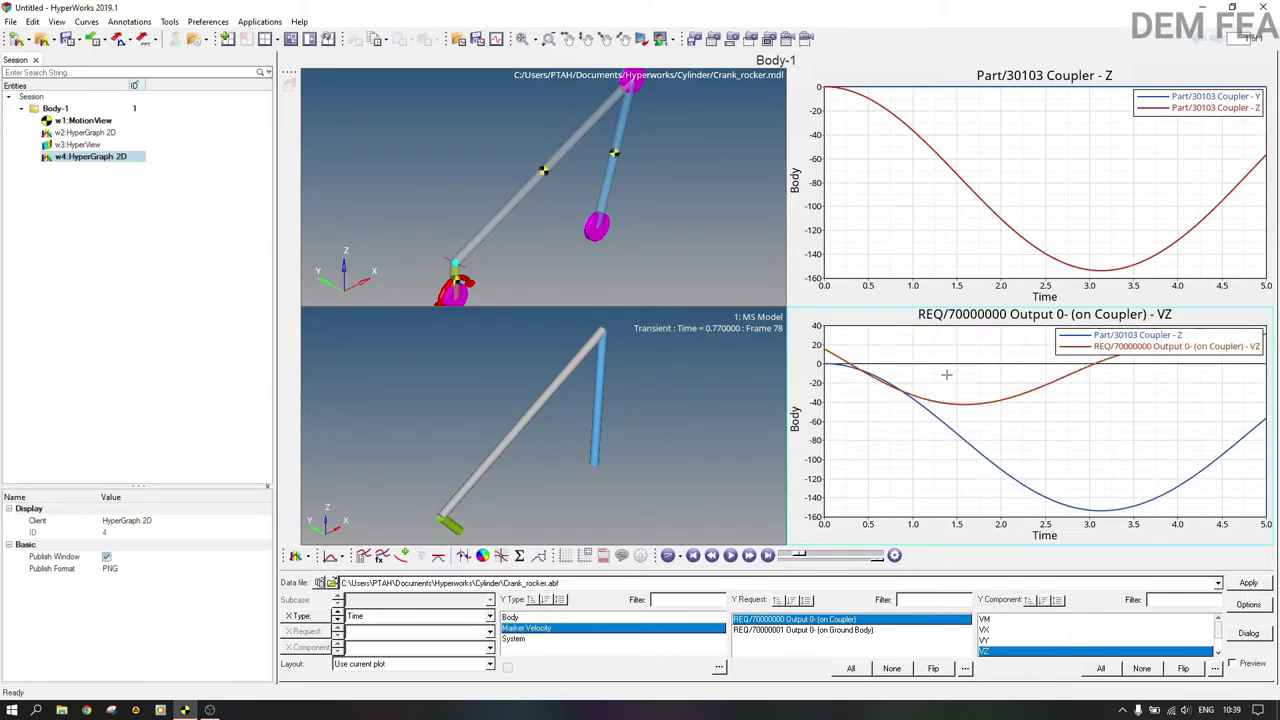
{"action": "key", "text": "ctrl+e"}
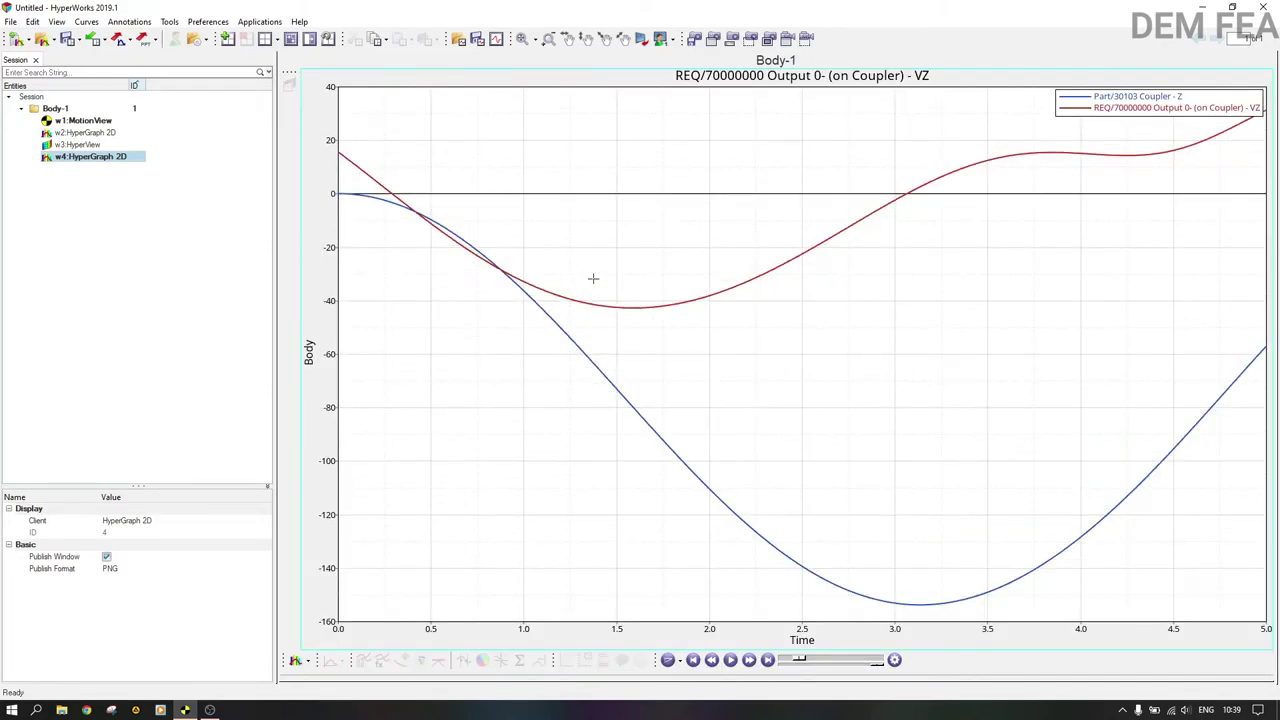
{"action": "left_click", "coordinate": [730, 660]}
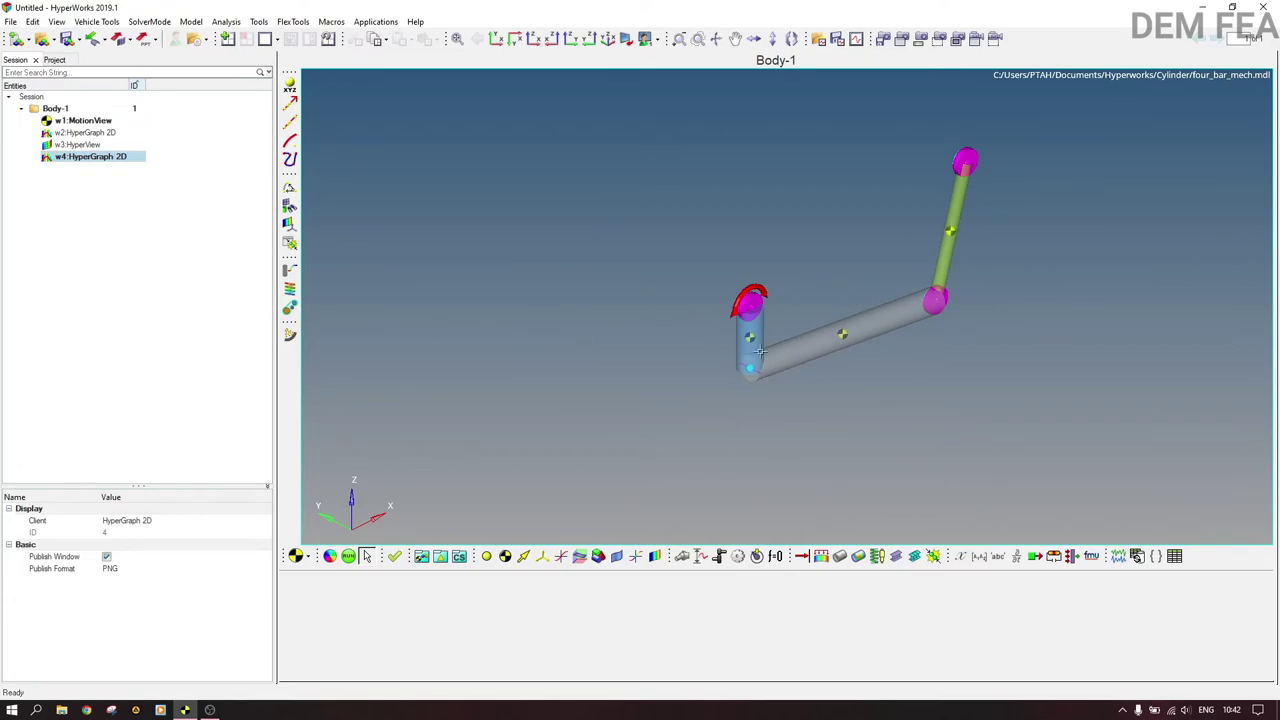
Delete Output 1, the motion expression output, from the four_bar_mech model.
{"action": "left_click", "coordinate": [62, 60]}
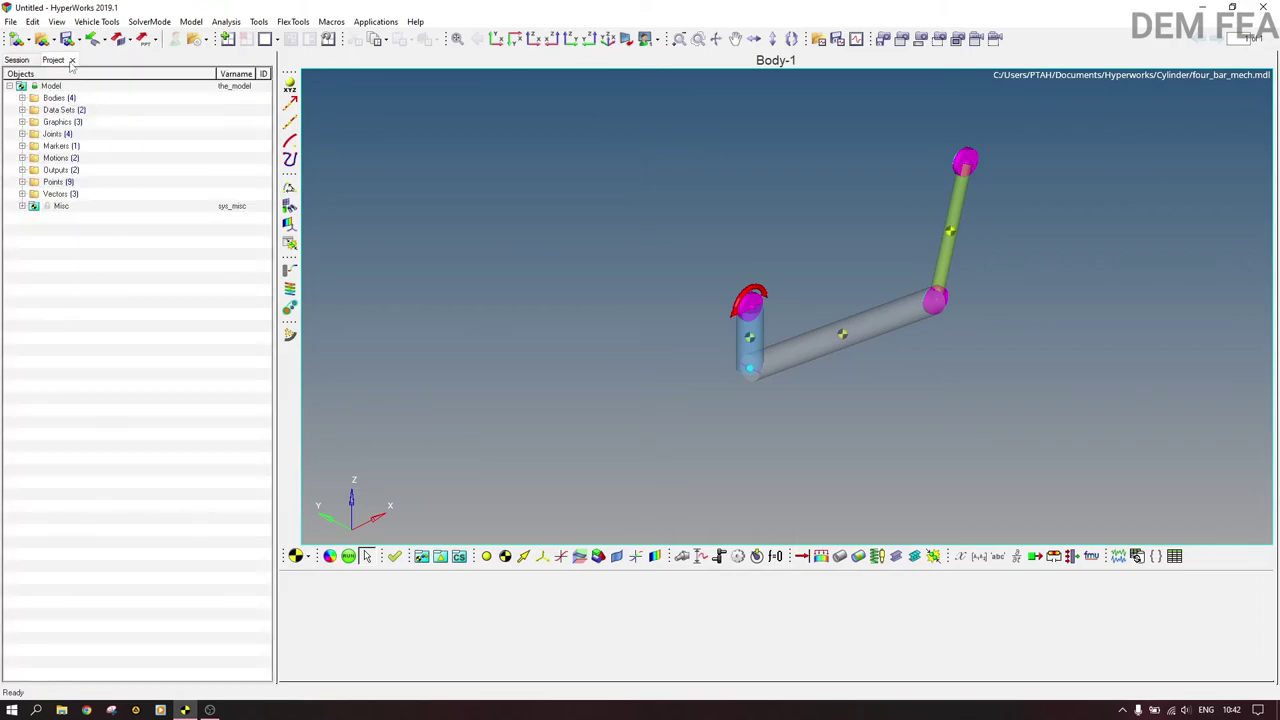
{"action": "left_click", "coordinate": [22, 170]}
{"action": "left_click", "coordinate": [66, 195]}
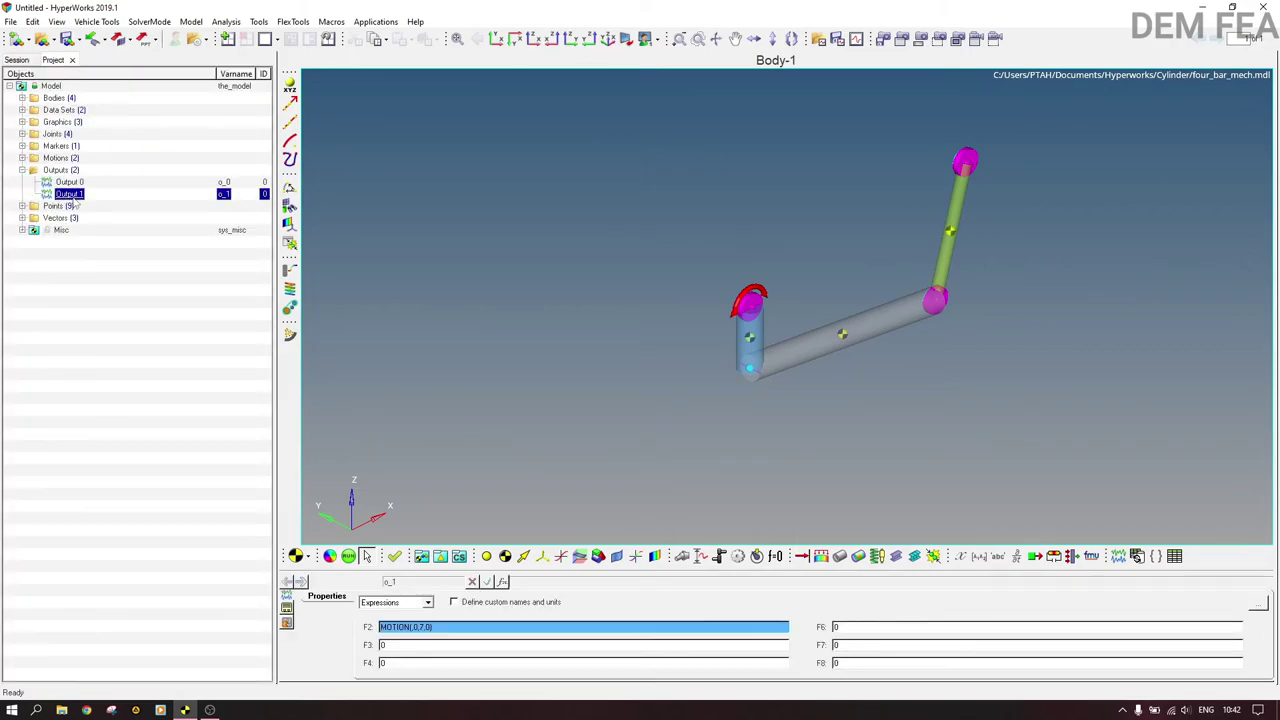
{"action": "right_click", "coordinate": [75, 203]}
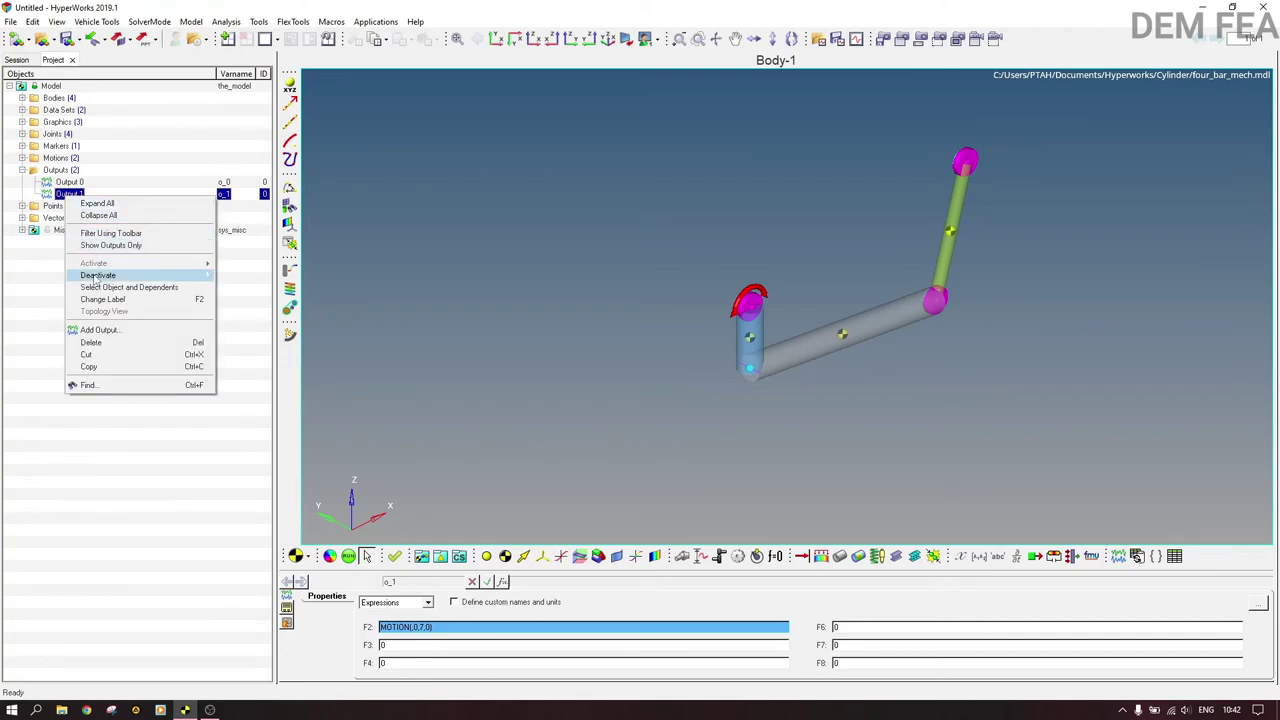
{"action": "left_click", "coordinate": [110, 342]}
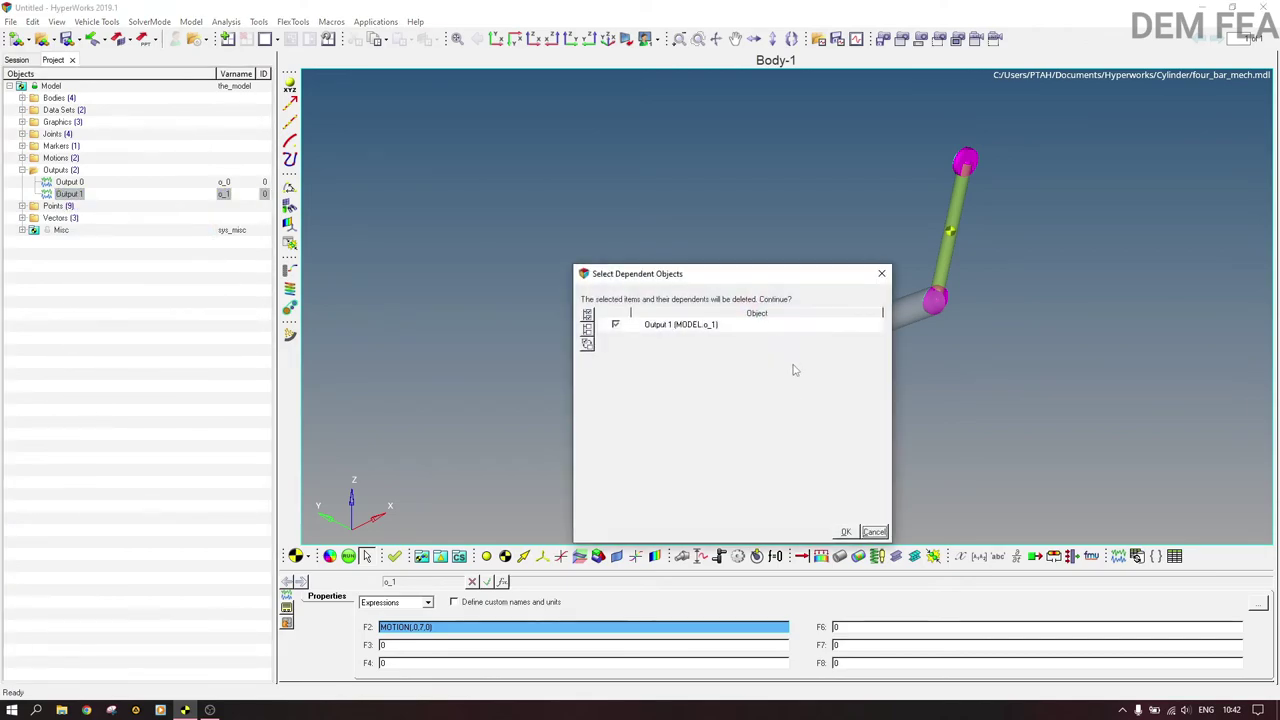
{"action": "left_click", "coordinate": [844, 530]}
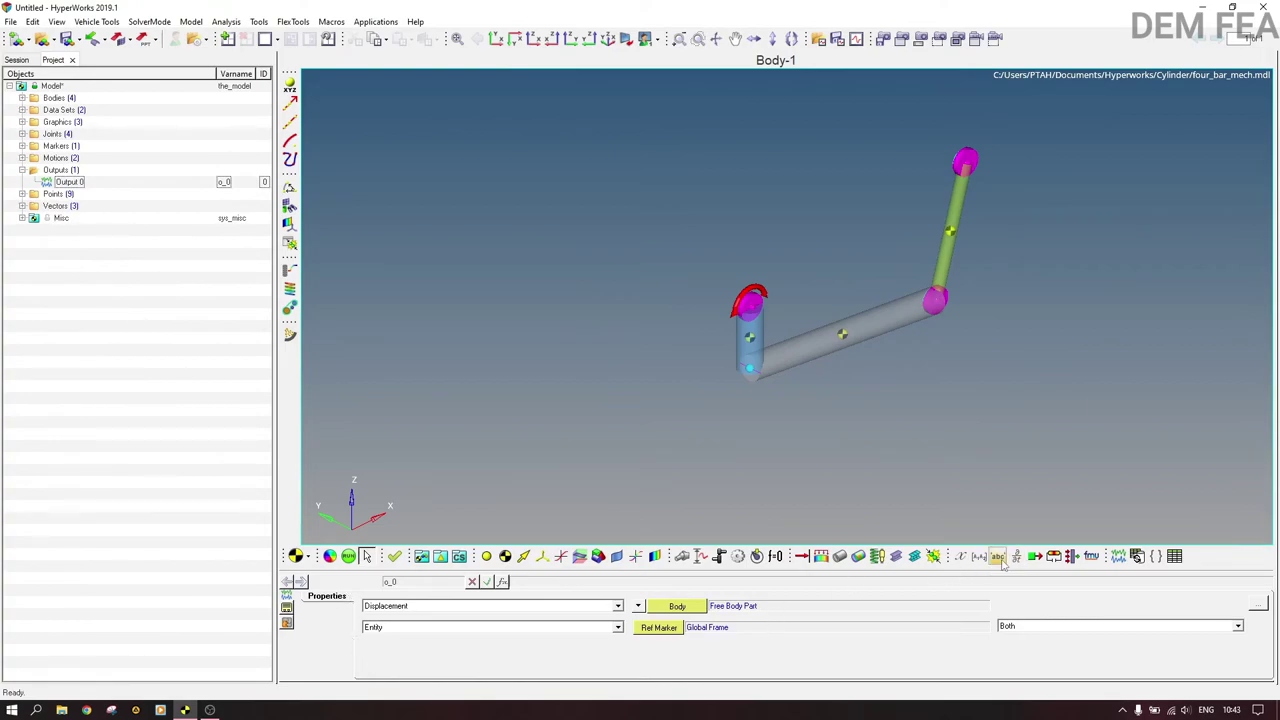
Add a single output labelled Output 1 with variable o_1 to the model, and set its type to Expressions.
{"action": "left_click", "coordinate": [1116, 562]}
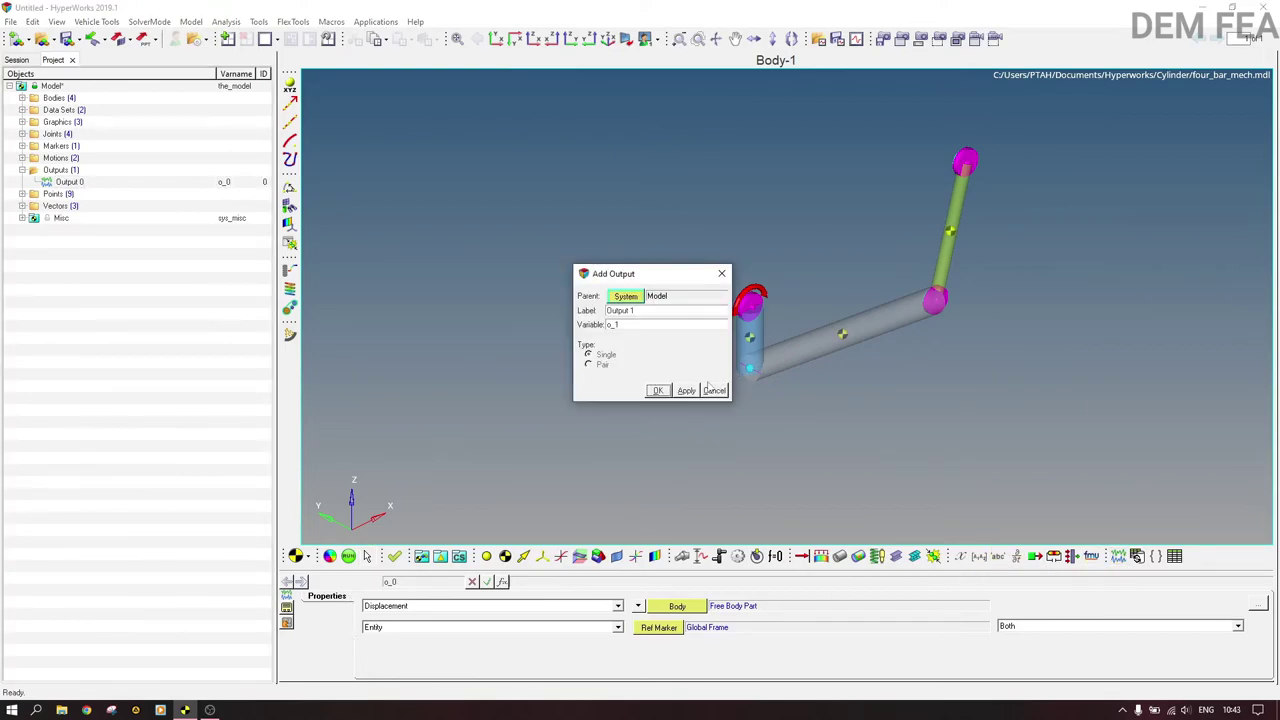
{"action": "left_click", "coordinate": [658, 391]}
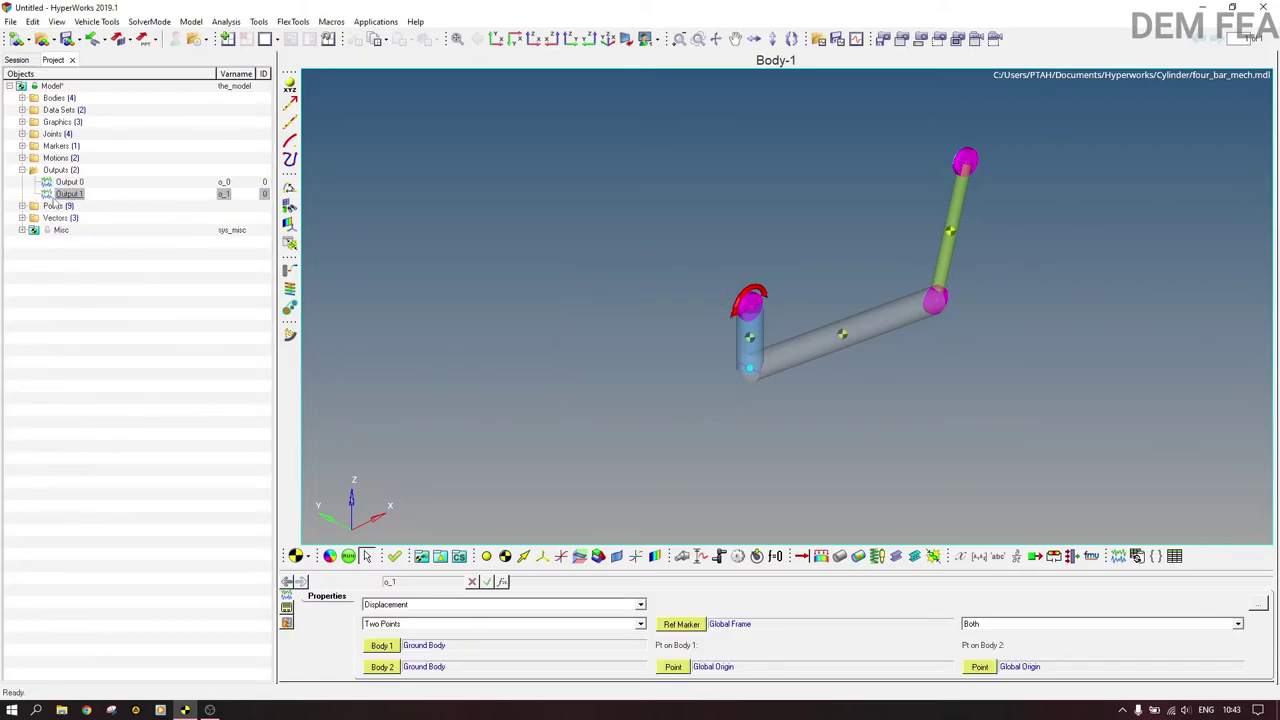
{"action": "left_click", "coordinate": [64, 196]}
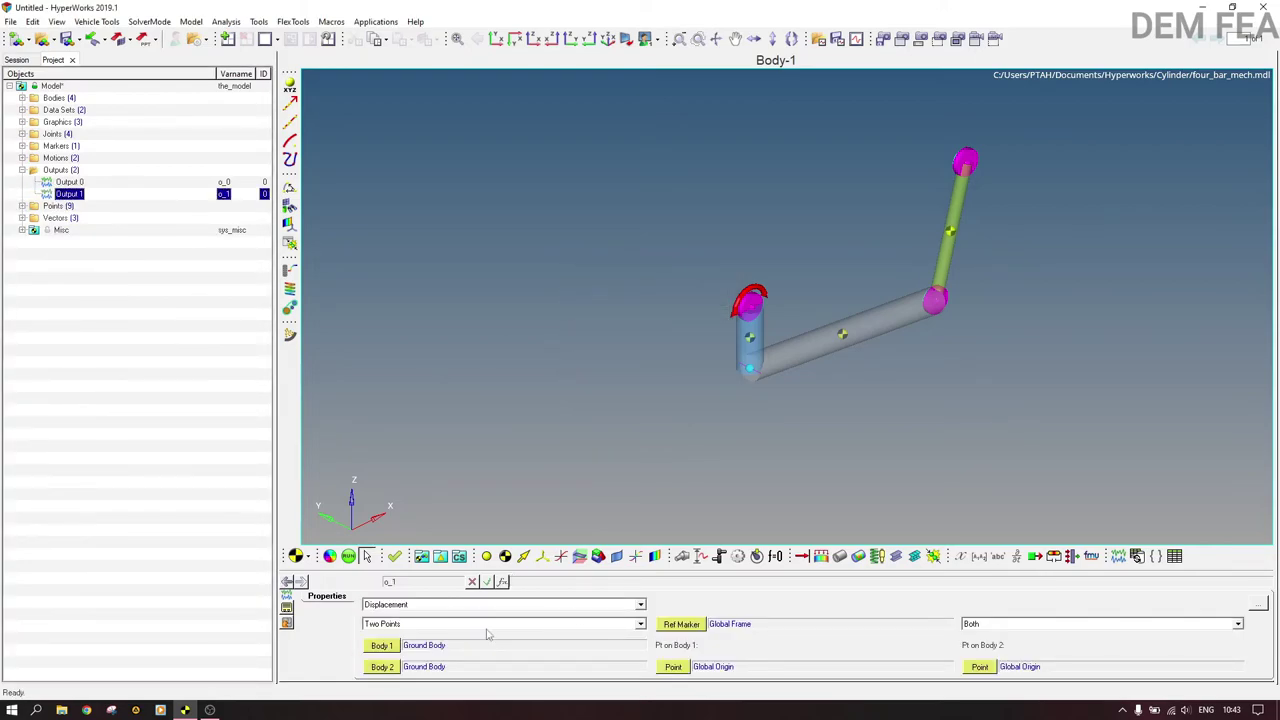
{"action": "left_click", "coordinate": [407, 605]}
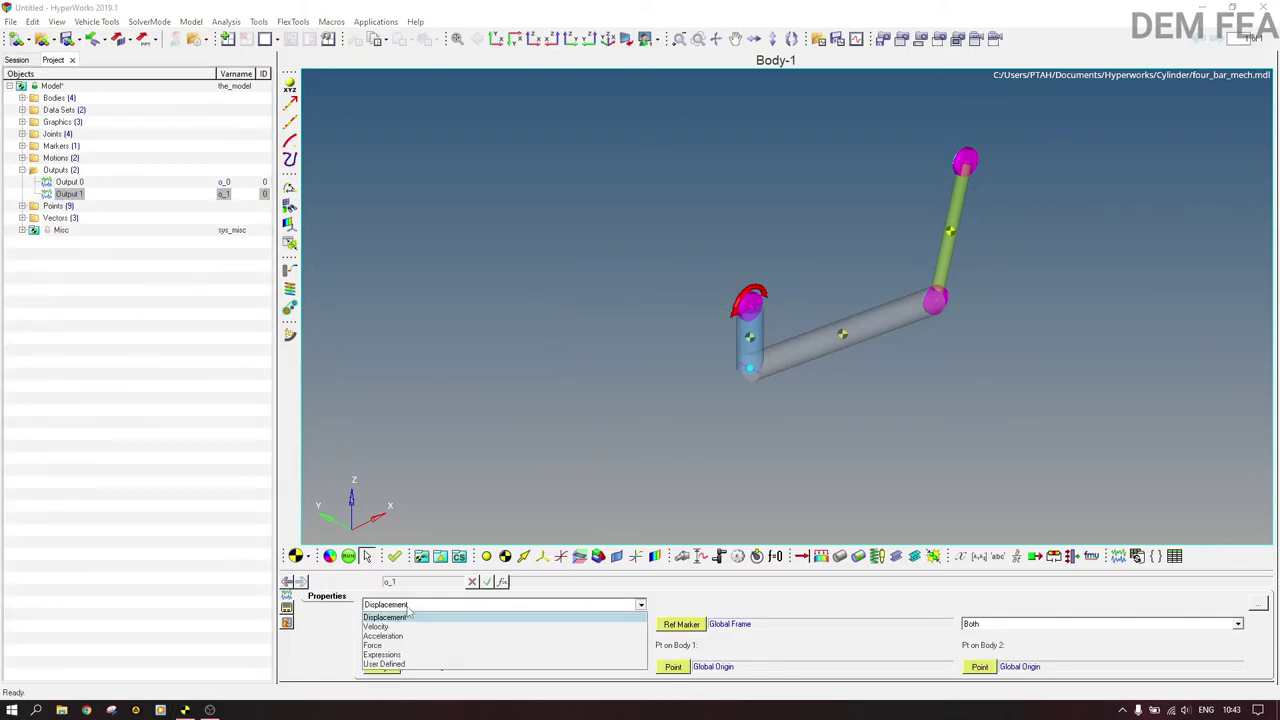
{"action": "left_click", "coordinate": [416, 657]}
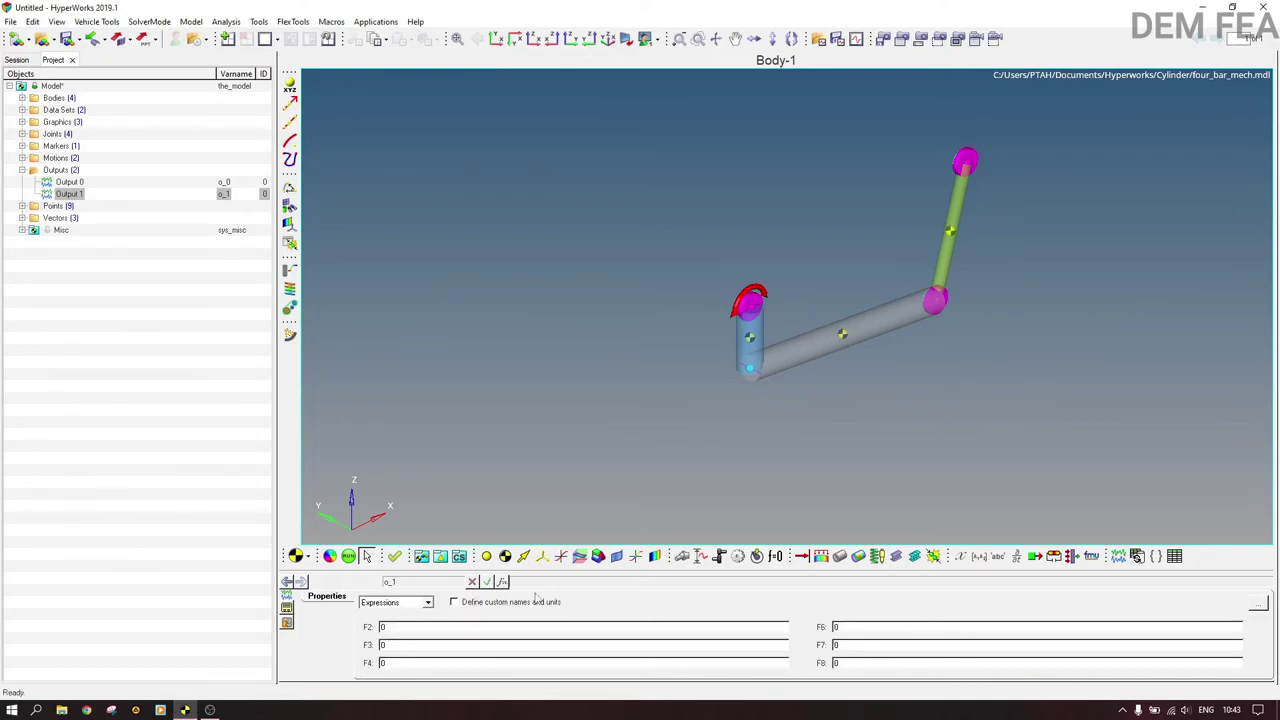
Open the Expression Builder for Output 1's F2 expression and insert the MOTION force function.
{"action": "left_click", "coordinate": [433, 628]}
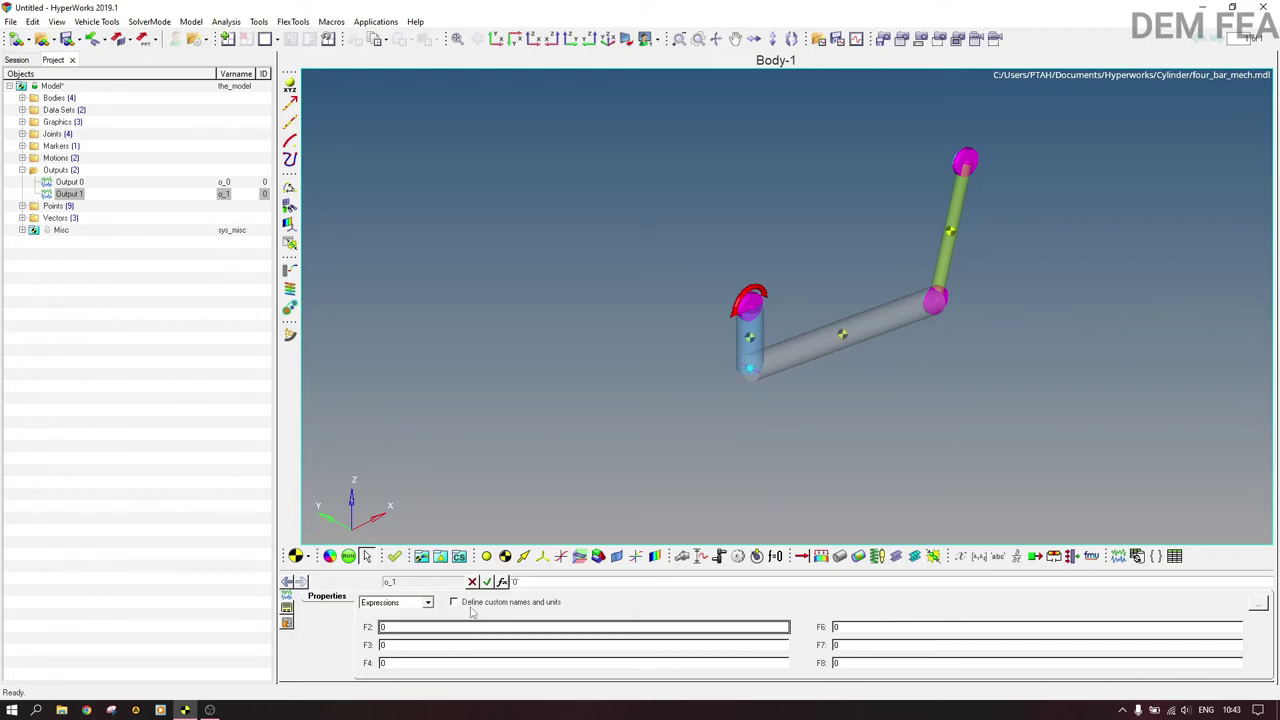
{"action": "left_click", "coordinate": [502, 582]}
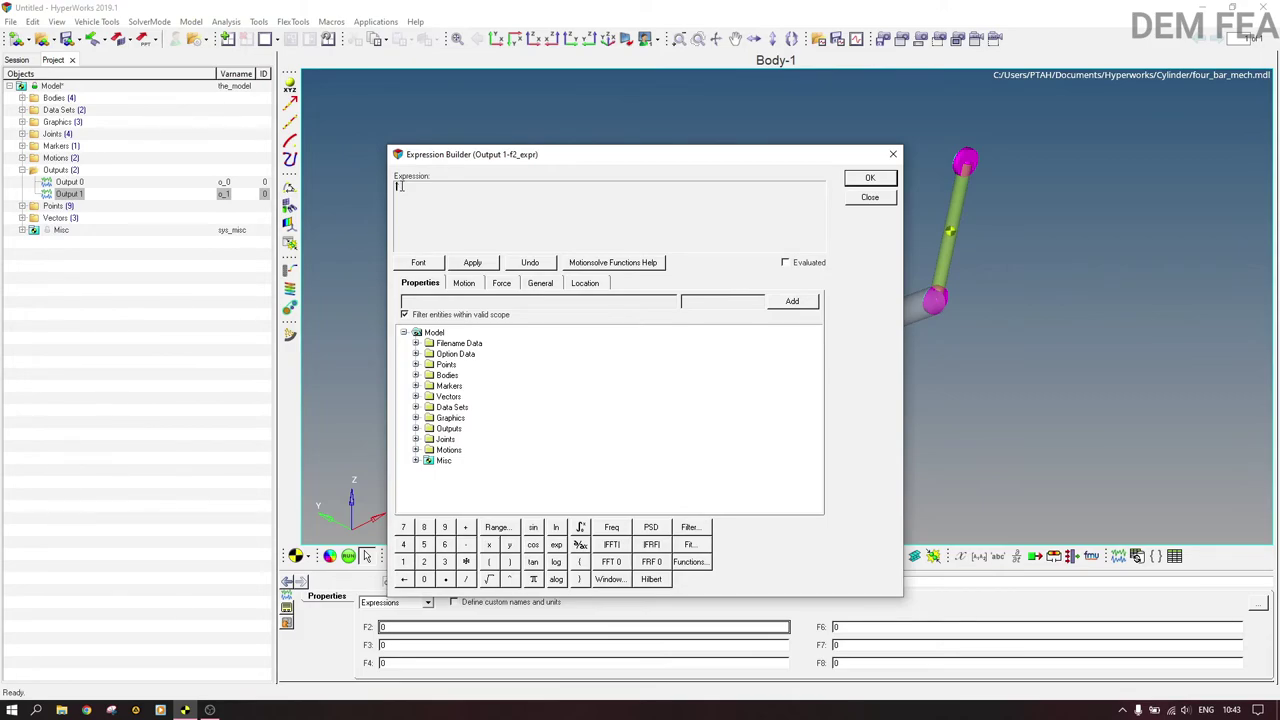
{"action": "left_click", "coordinate": [510, 287]}
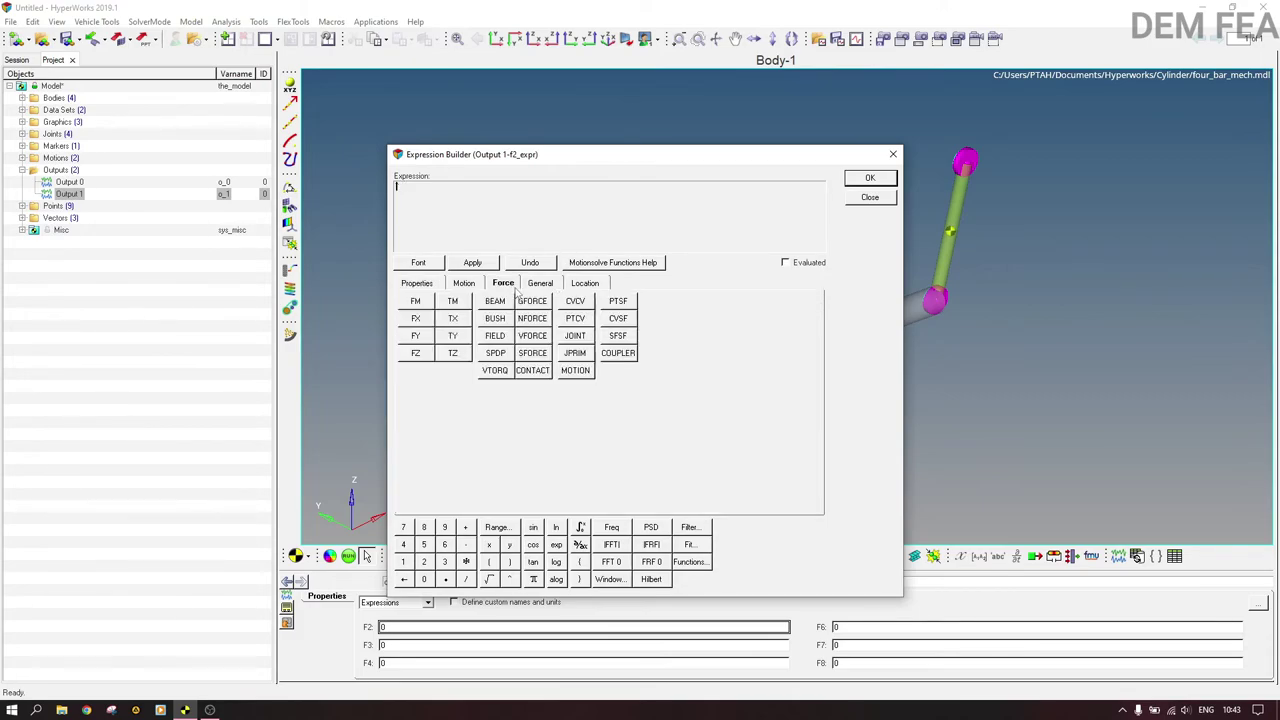
{"action": "left_click", "coordinate": [575, 371]}
Fill the MOTION function with Motion 1's idstring and the arguments 0, 7, 0, and display the expression evaluated.
{"action": "left_click", "coordinate": [423, 286]}
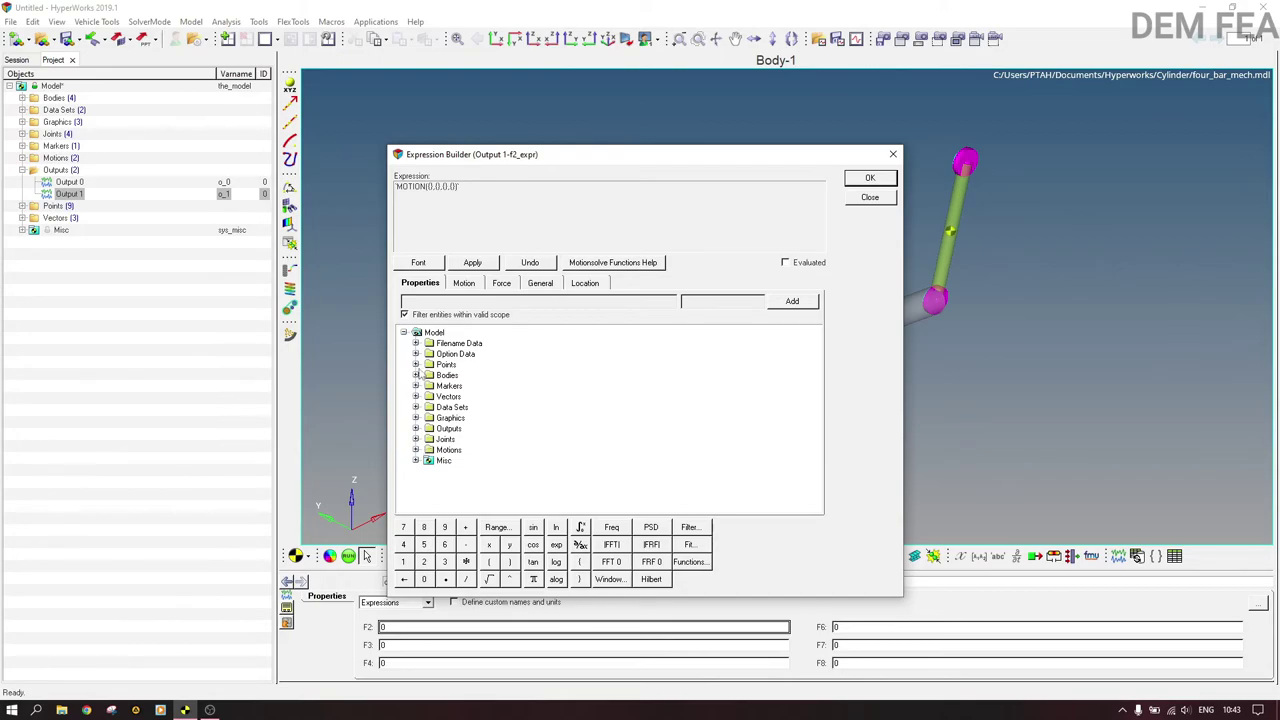
{"action": "left_click", "coordinate": [417, 450]}
{"action": "left_click", "coordinate": [428, 471]}
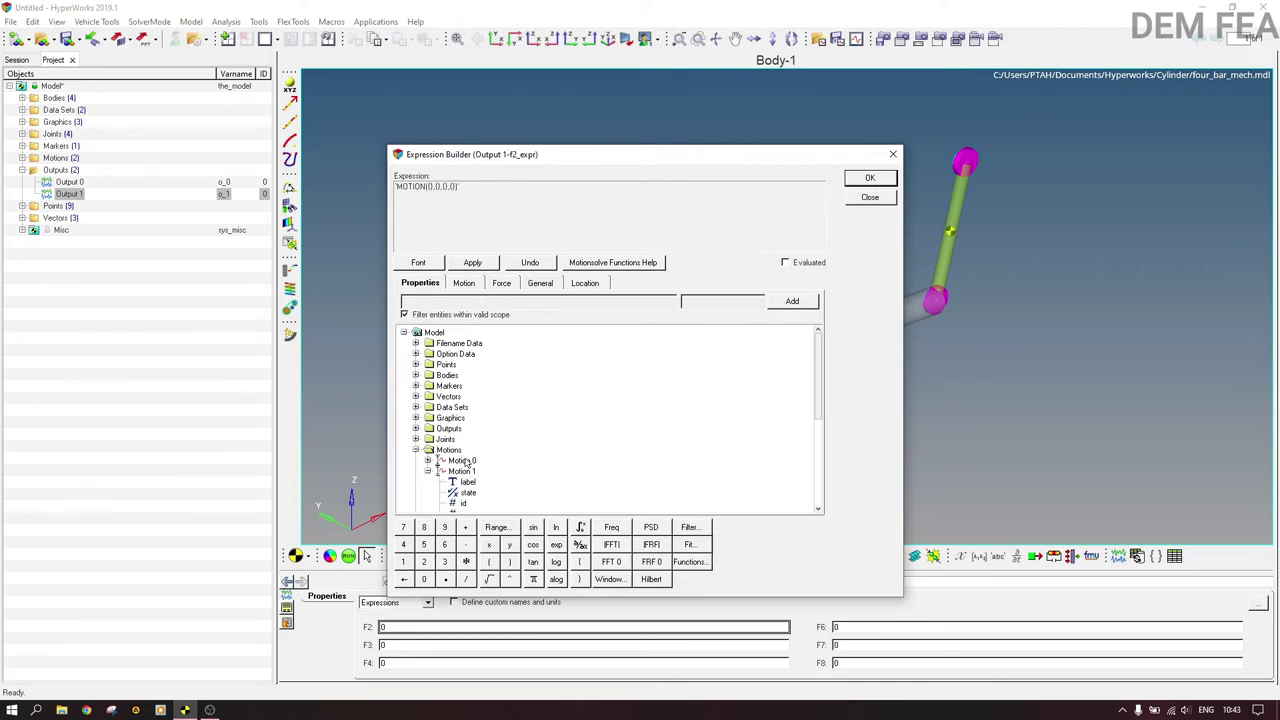
{"action": "scroll", "coordinate": [521, 484], "scroll_direction": "down", "scroll_amount": 2}
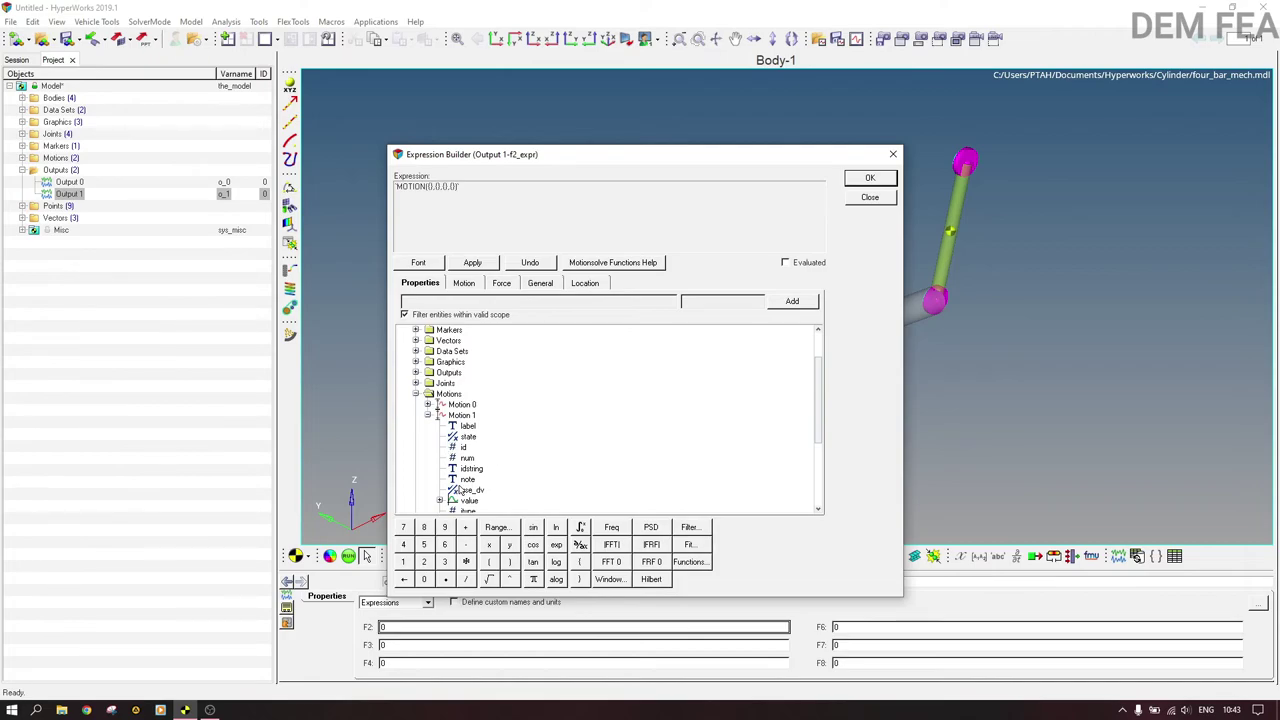
{"action": "left_click", "coordinate": [470, 470]}
{"action": "left_click", "coordinate": [792, 301]}
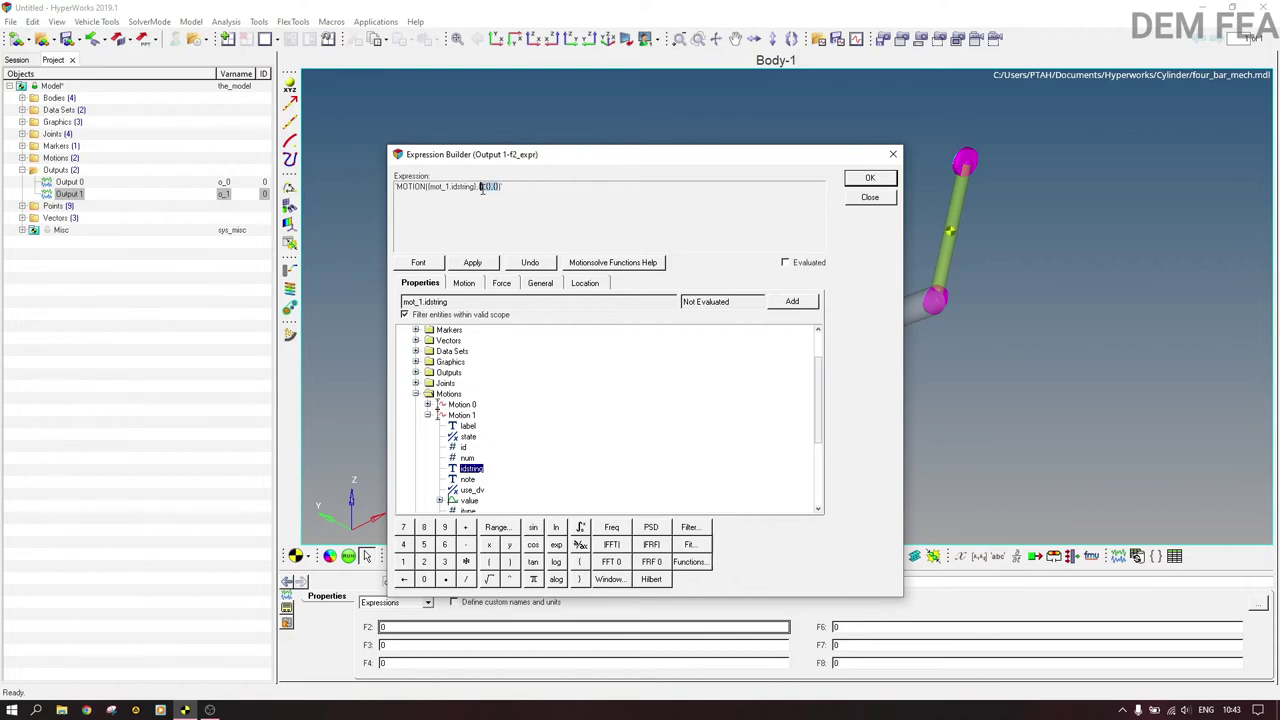
{"action": "key", "text": "Delete"}
{"action": "left_click", "coordinate": [786, 263]}
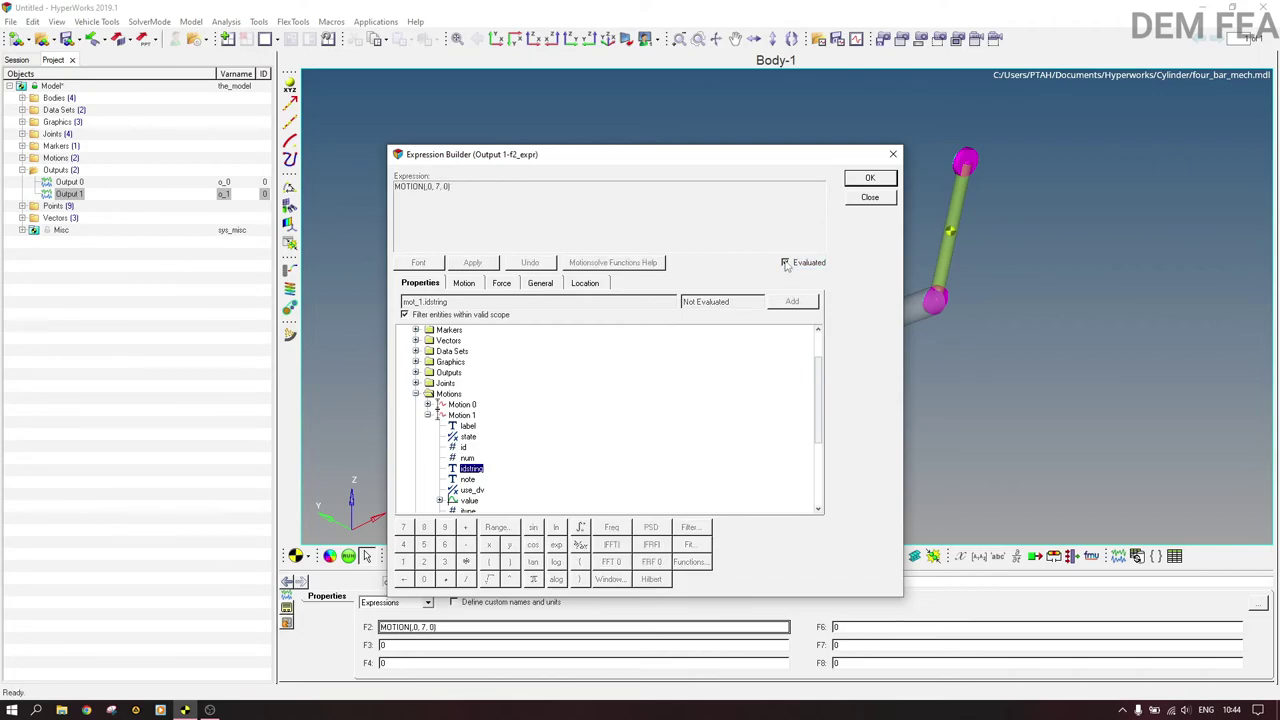
Accept the F2 expression, run the transient MotionSolve simulation of four_bar_mech.xml, and close the solver and message log windows.
{"action": "left_click", "coordinate": [868, 179]}
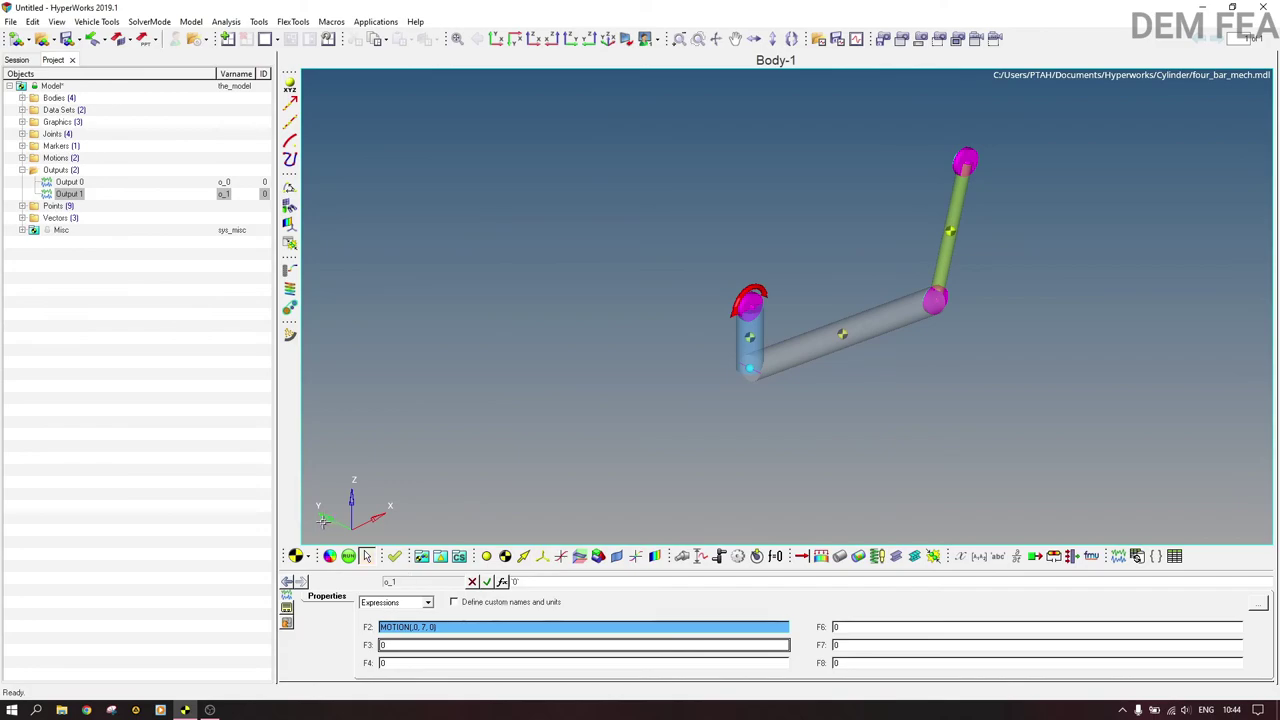
{"action": "left_click", "coordinate": [349, 556]}
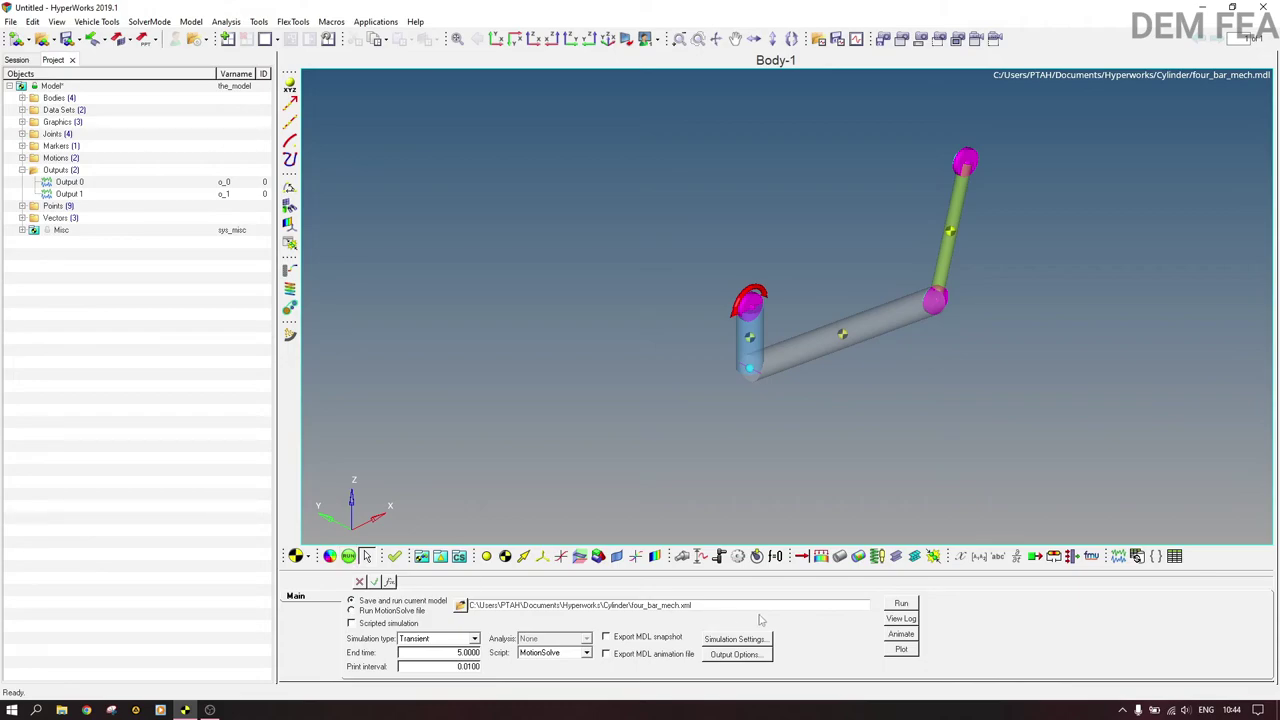
{"action": "left_click", "coordinate": [911, 603]}
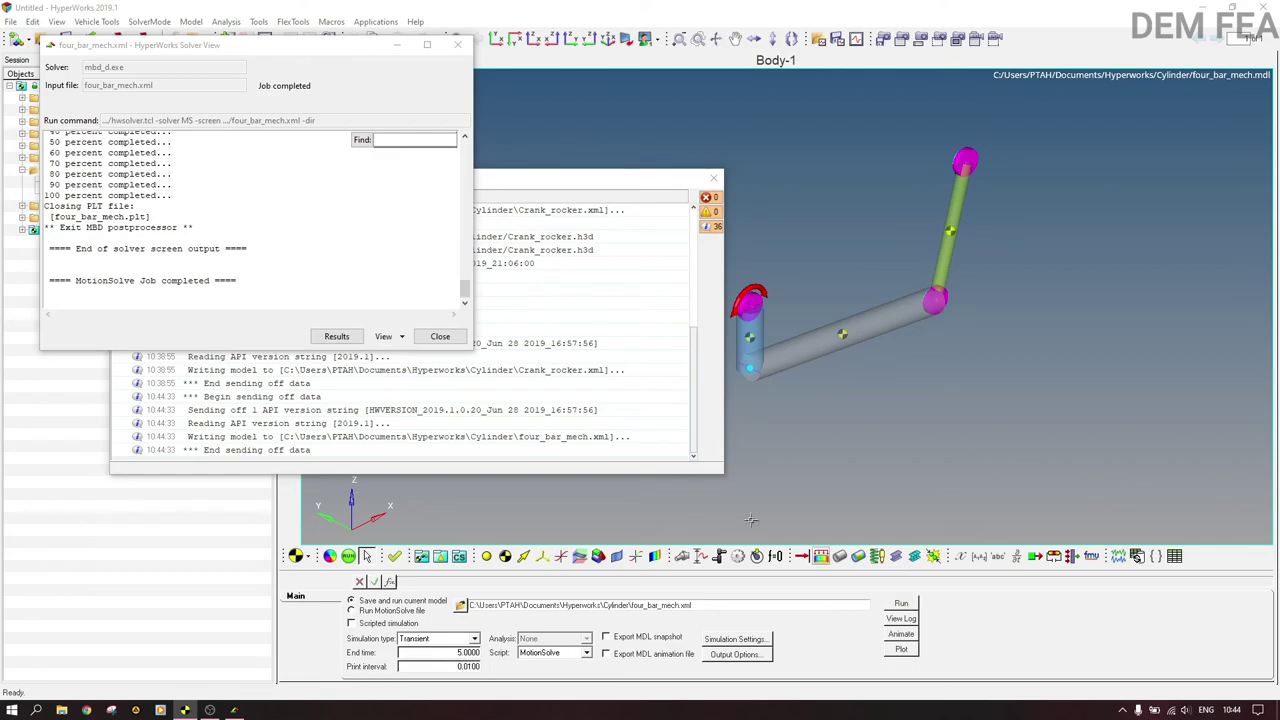
{"action": "left_click", "coordinate": [440, 336]}
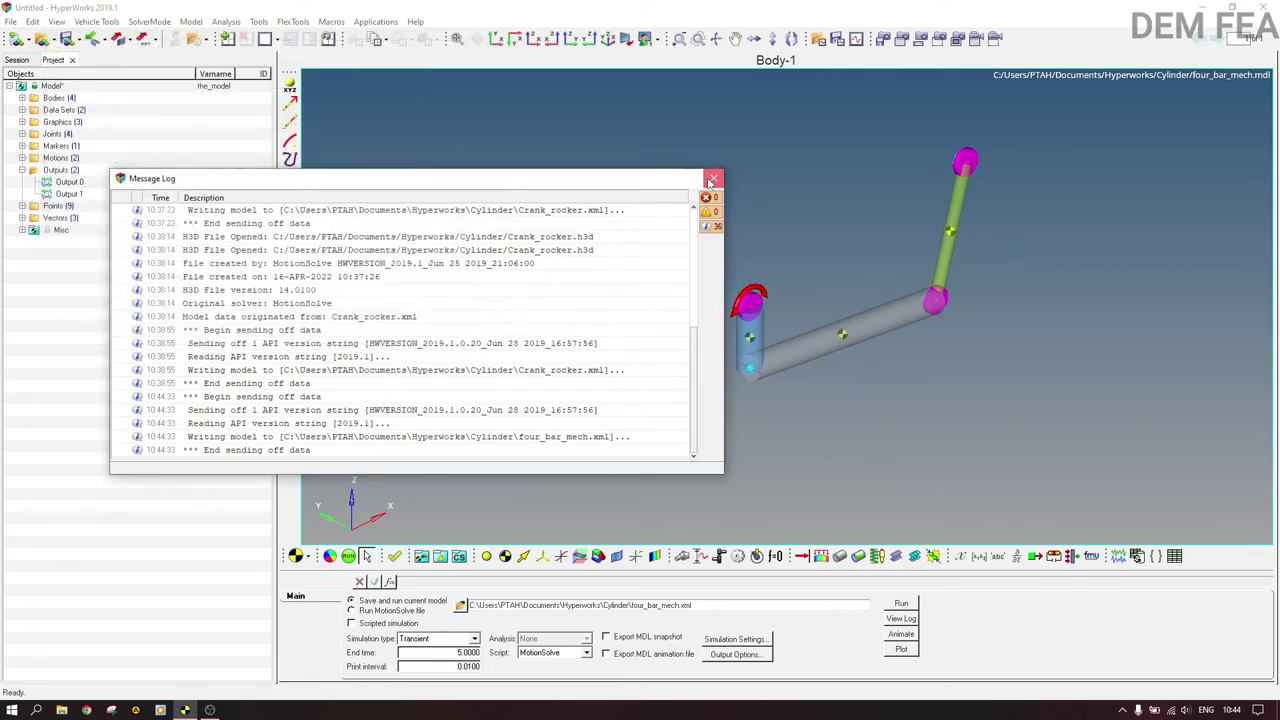
{"action": "left_click", "coordinate": [713, 178]}
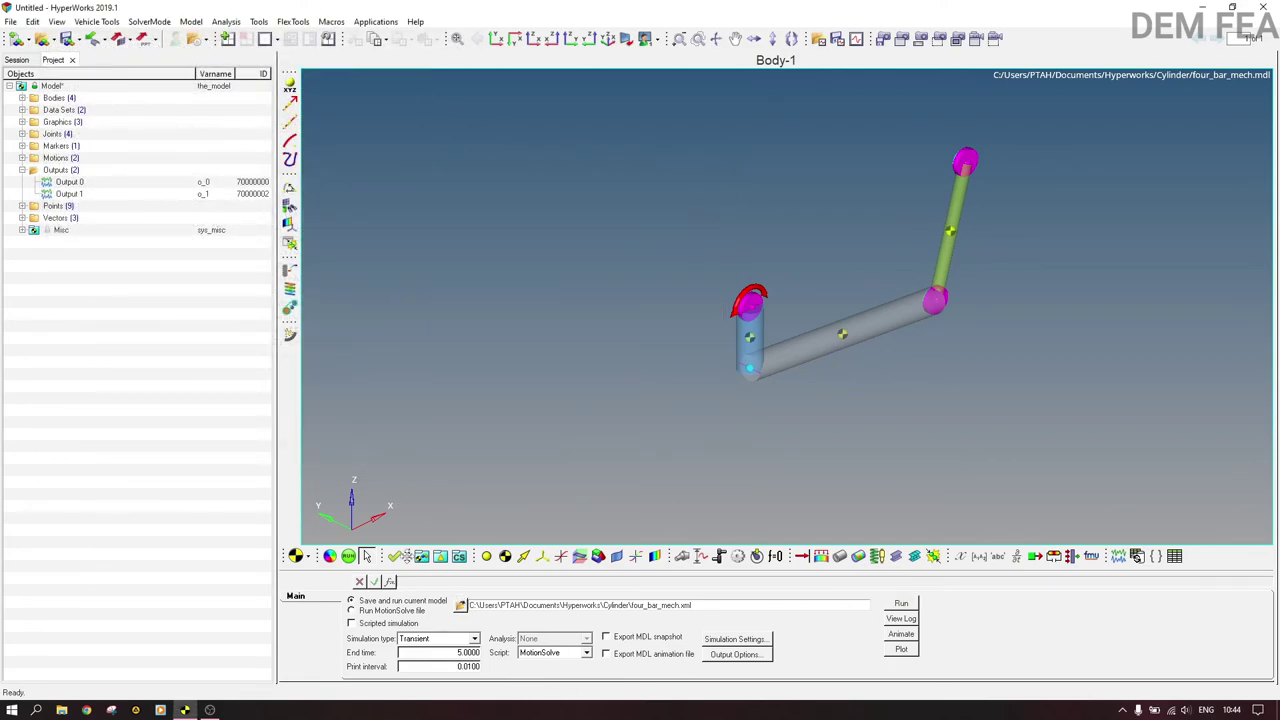
Open the simulation's plot window, turn off the old Coupler Z and Coupler Y curves, and pause the animation.
{"action": "left_click", "coordinate": [903, 650]}
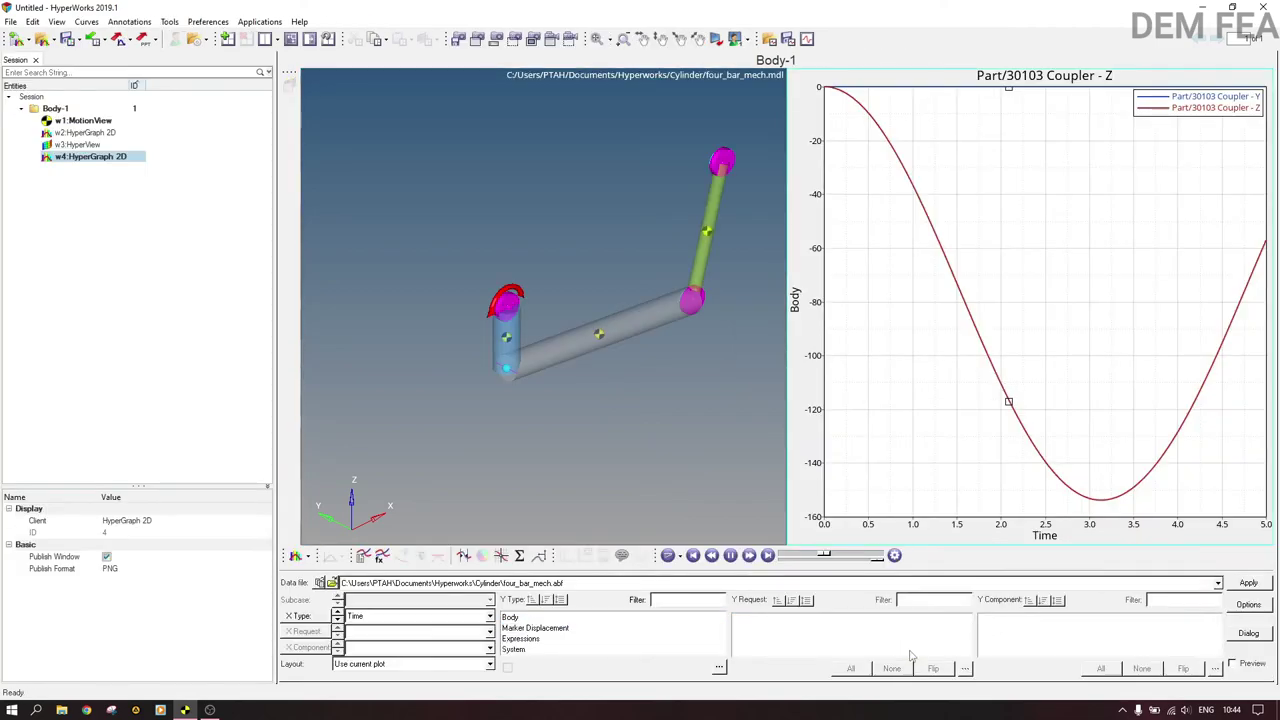
{"action": "double_click", "coordinate": [958, 288]}
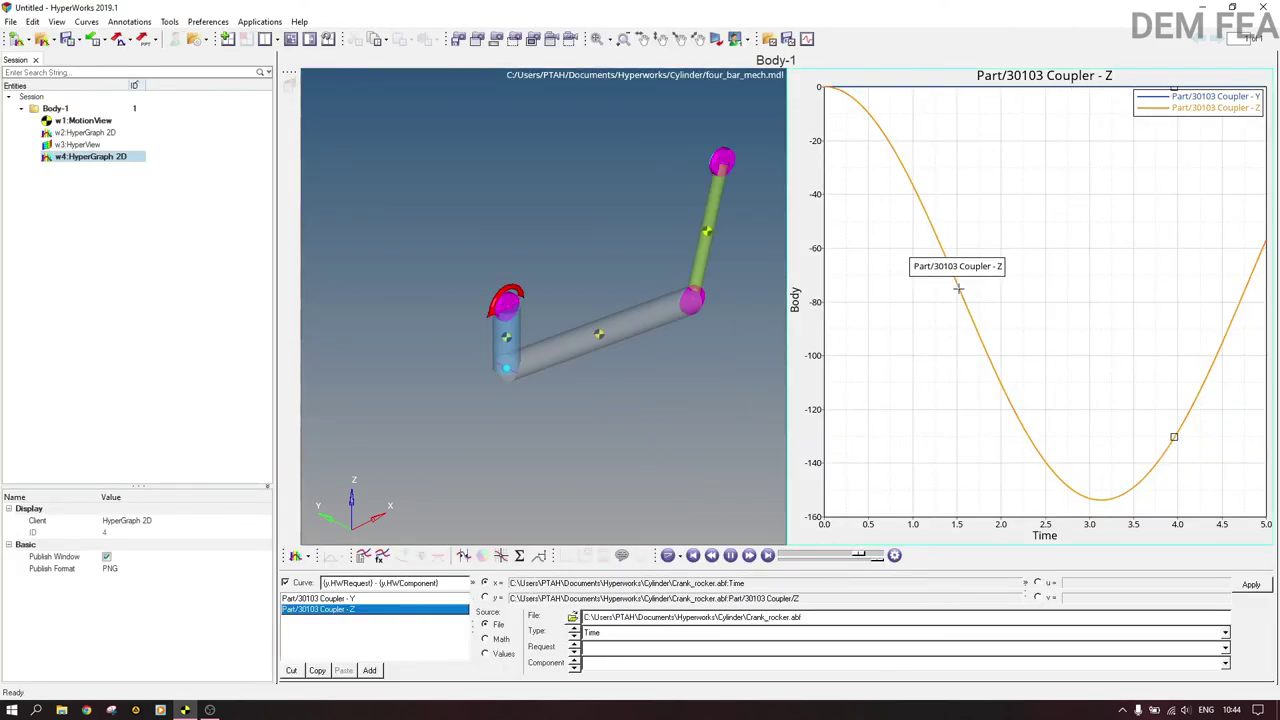
{"action": "left_click", "coordinate": [285, 582]}
{"action": "left_click", "coordinate": [885, 270]}
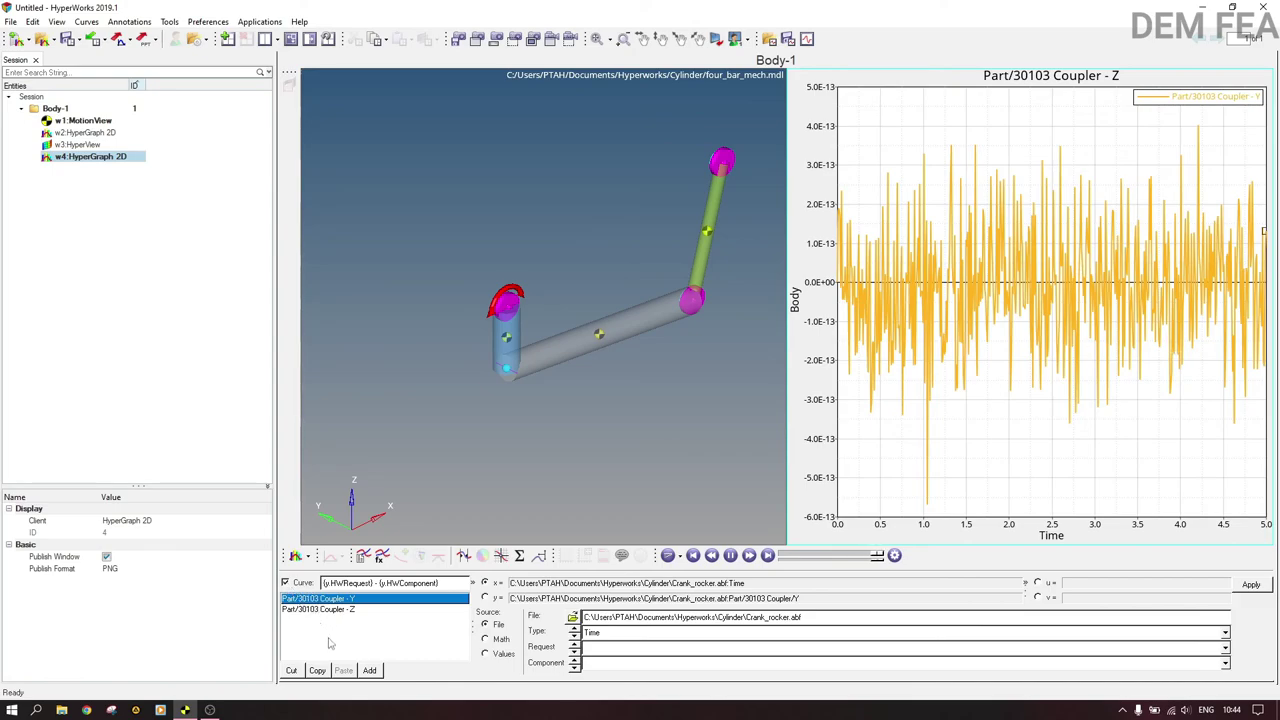
{"action": "left_click", "coordinate": [285, 583]}
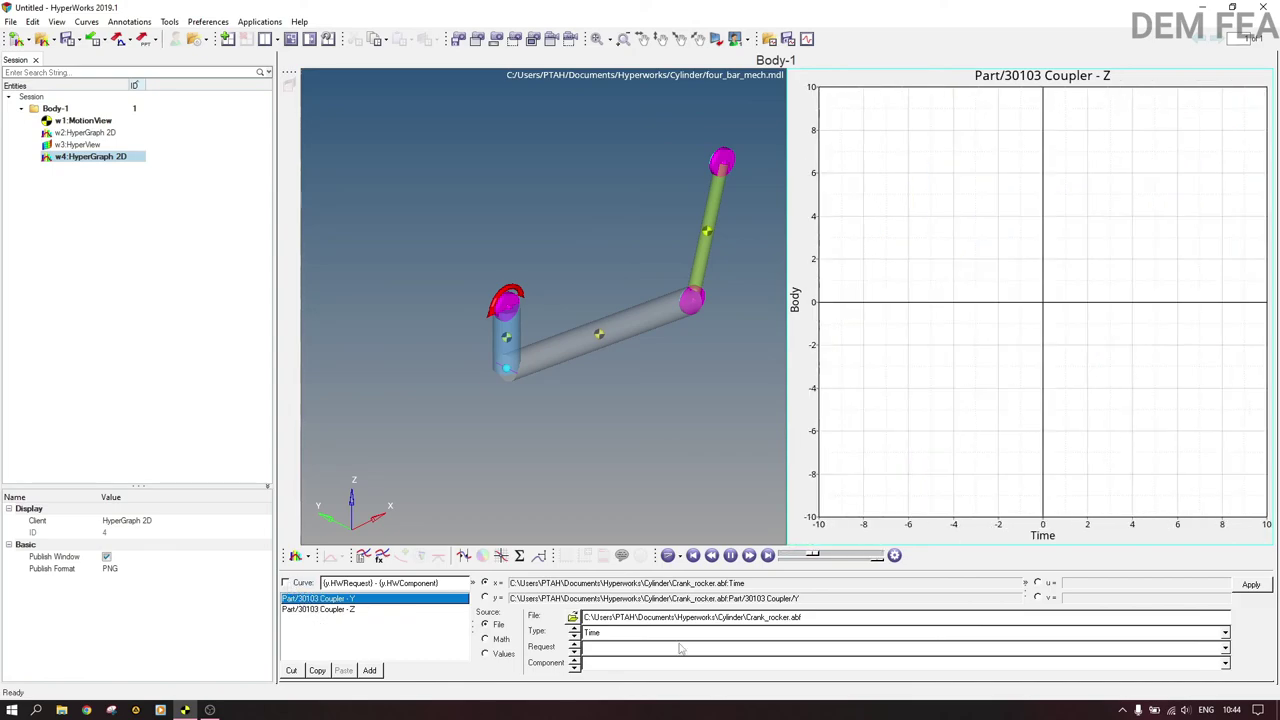
{"action": "left_click", "coordinate": [730, 556]}
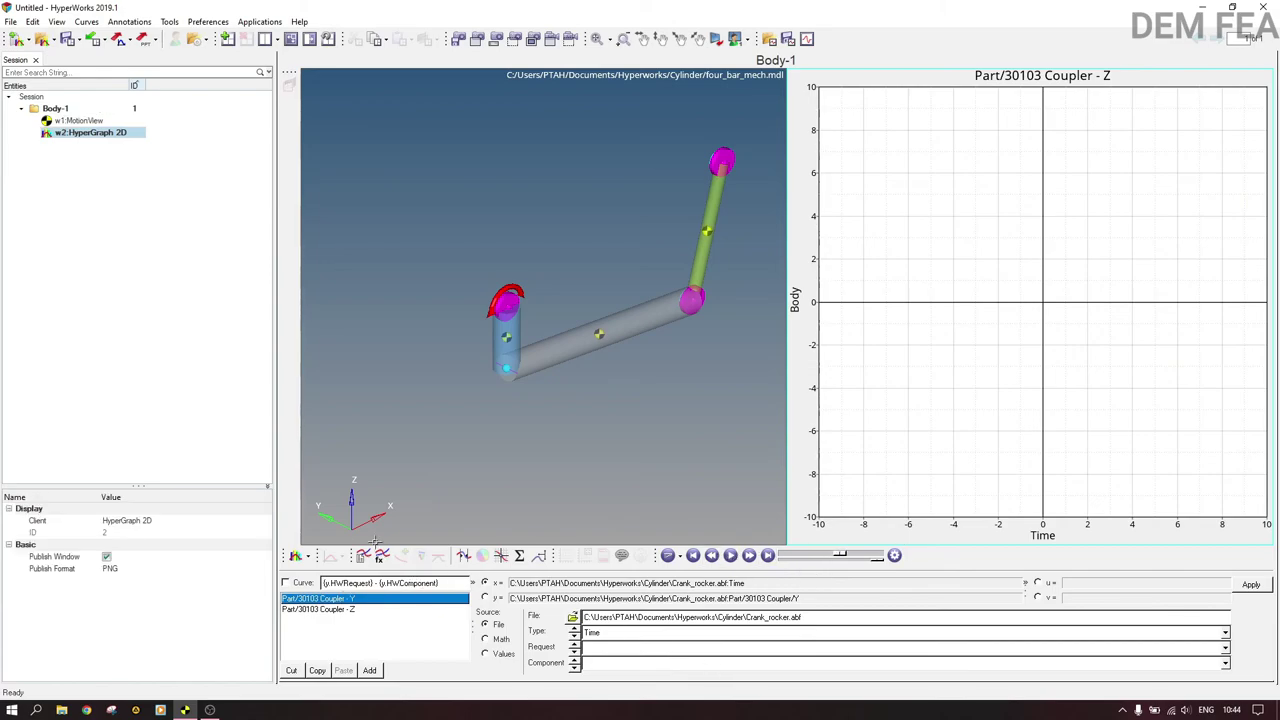
Plot component F2 of the Output 1 expression request against time from four_bar_mech.abf in the current plot.
{"action": "left_click", "coordinate": [363, 556]}
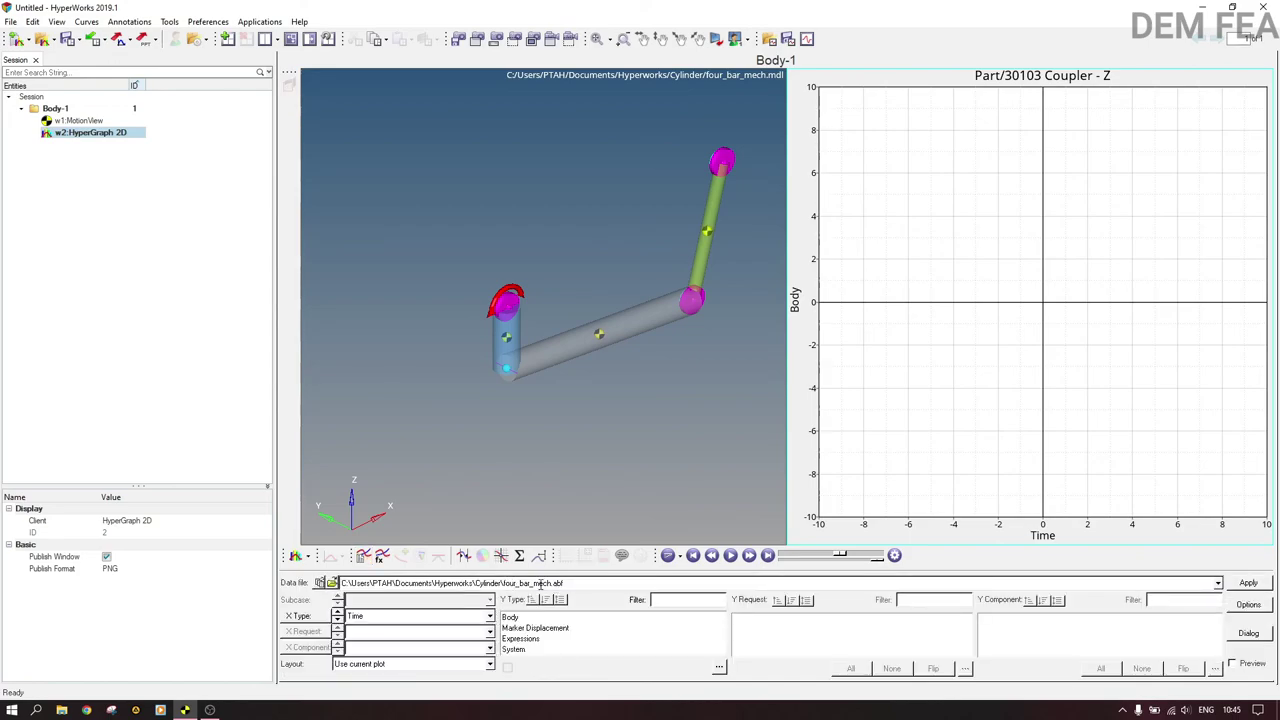
{"action": "left_click", "coordinate": [1249, 583]}
{"action": "left_click", "coordinate": [535, 628]}
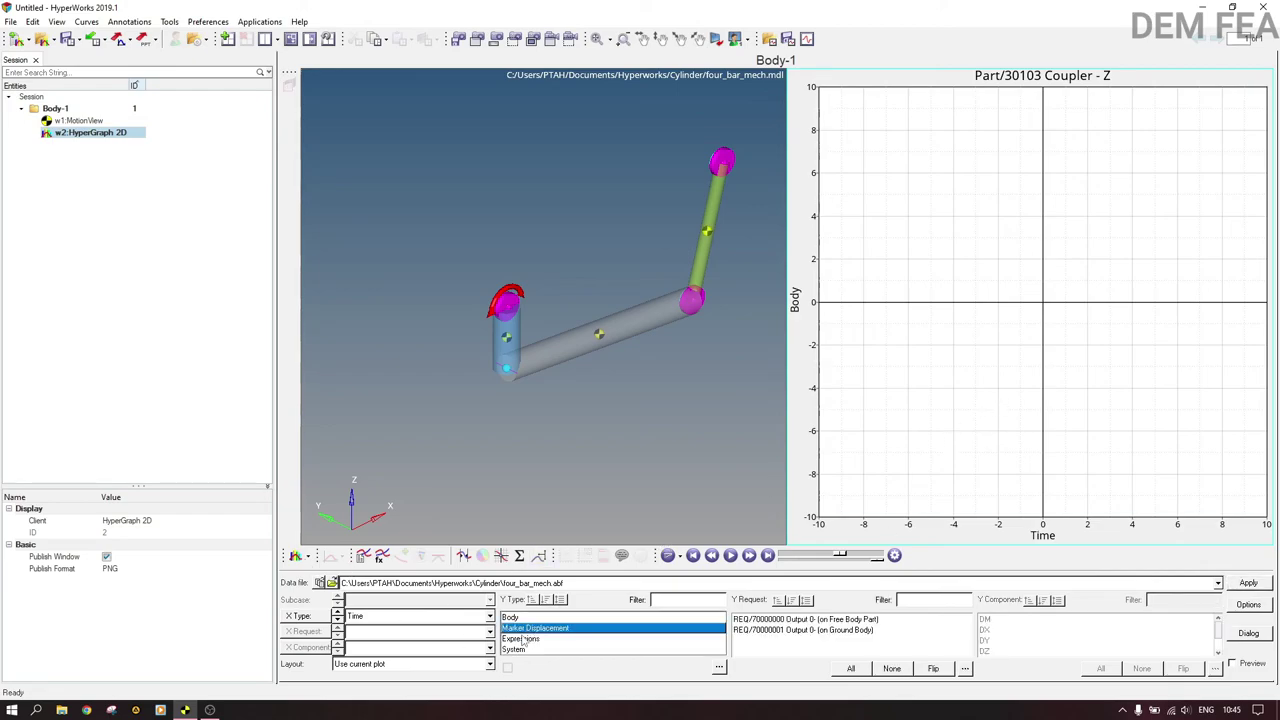
{"action": "left_click", "coordinate": [525, 640]}
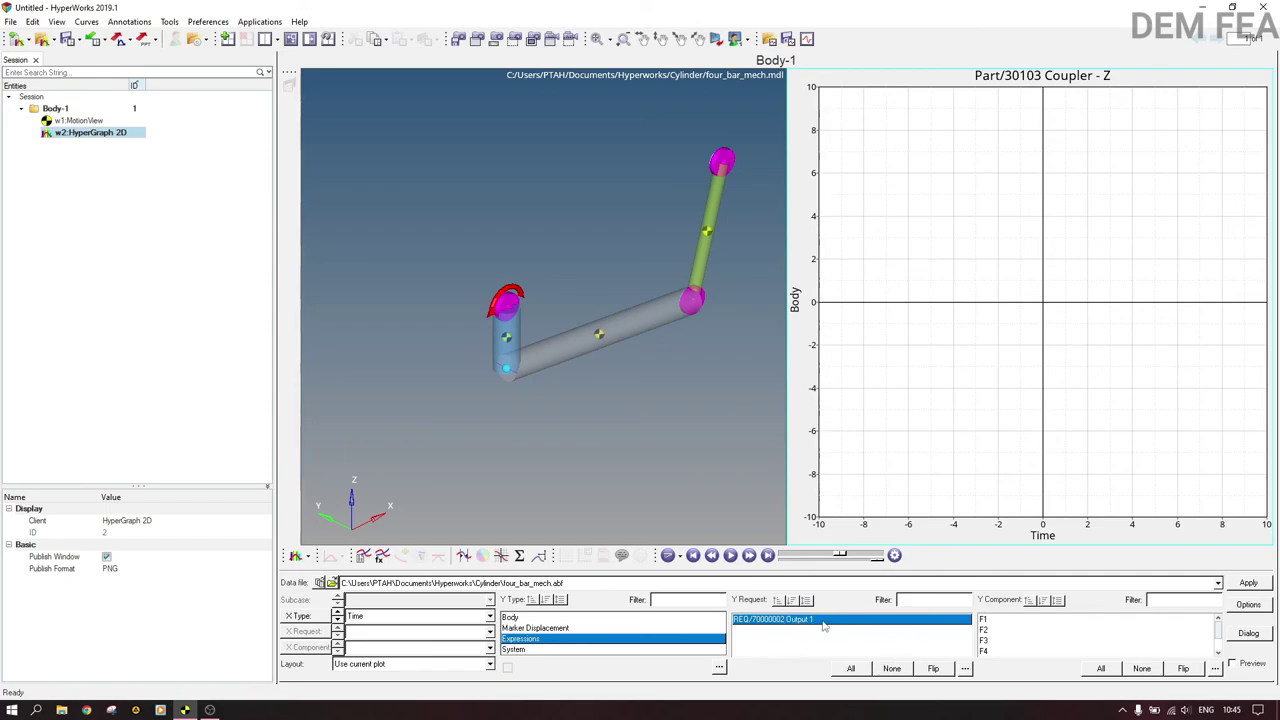
{"action": "left_click", "coordinate": [986, 630]}
{"action": "left_click", "coordinate": [1252, 584]}
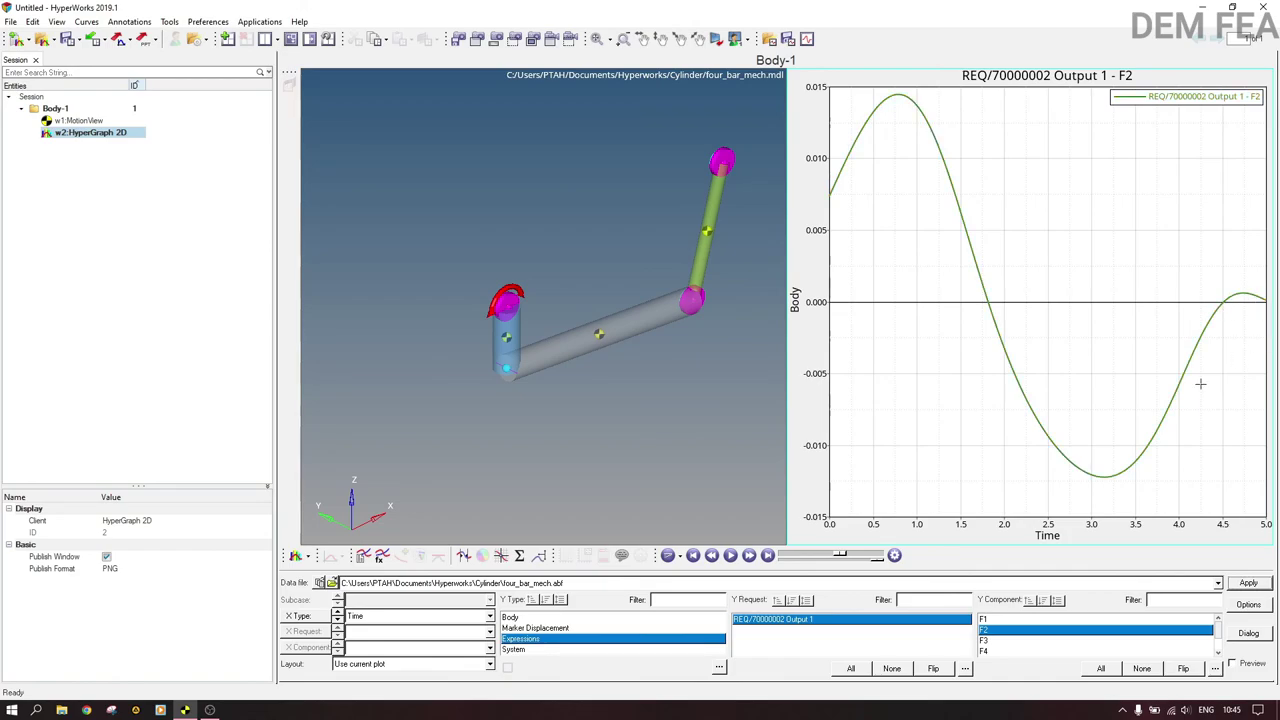
Play and pause the animation along the Output 1 F2 curve, and display the curve's standard statistics in a separate window.
{"action": "left_click", "coordinate": [730, 555]}
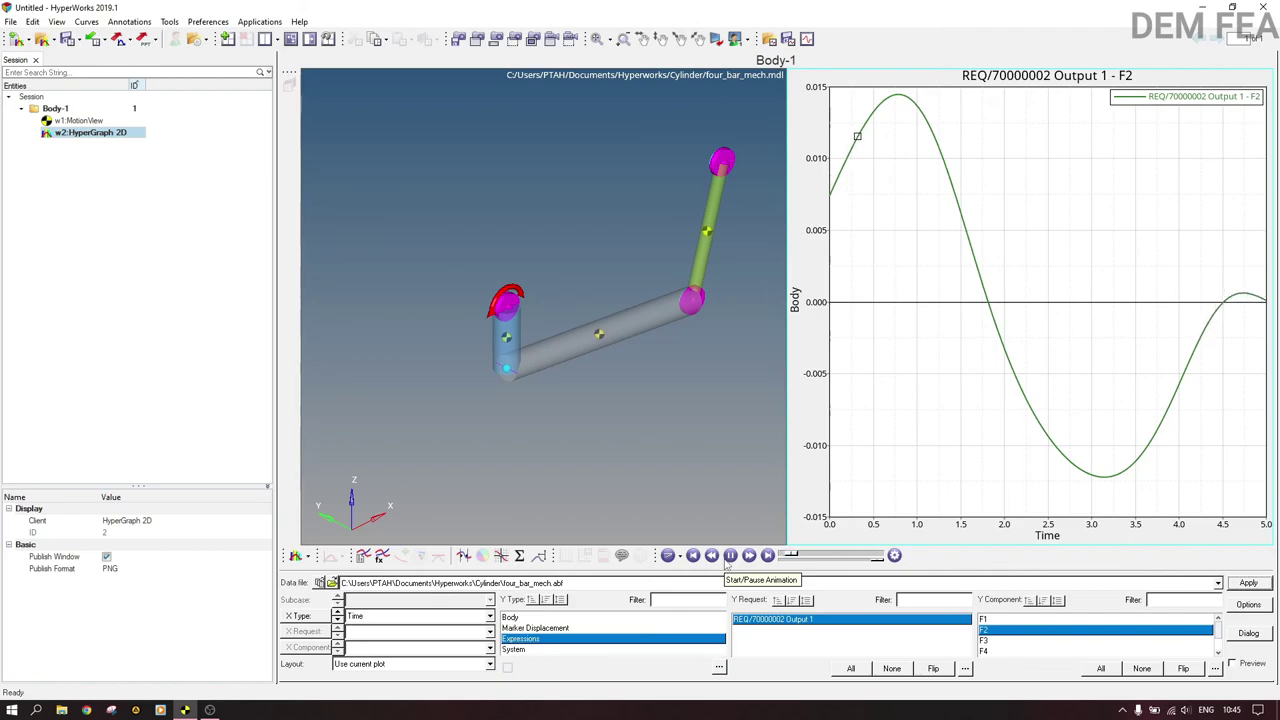
{"action": "left_click", "coordinate": [730, 556]}
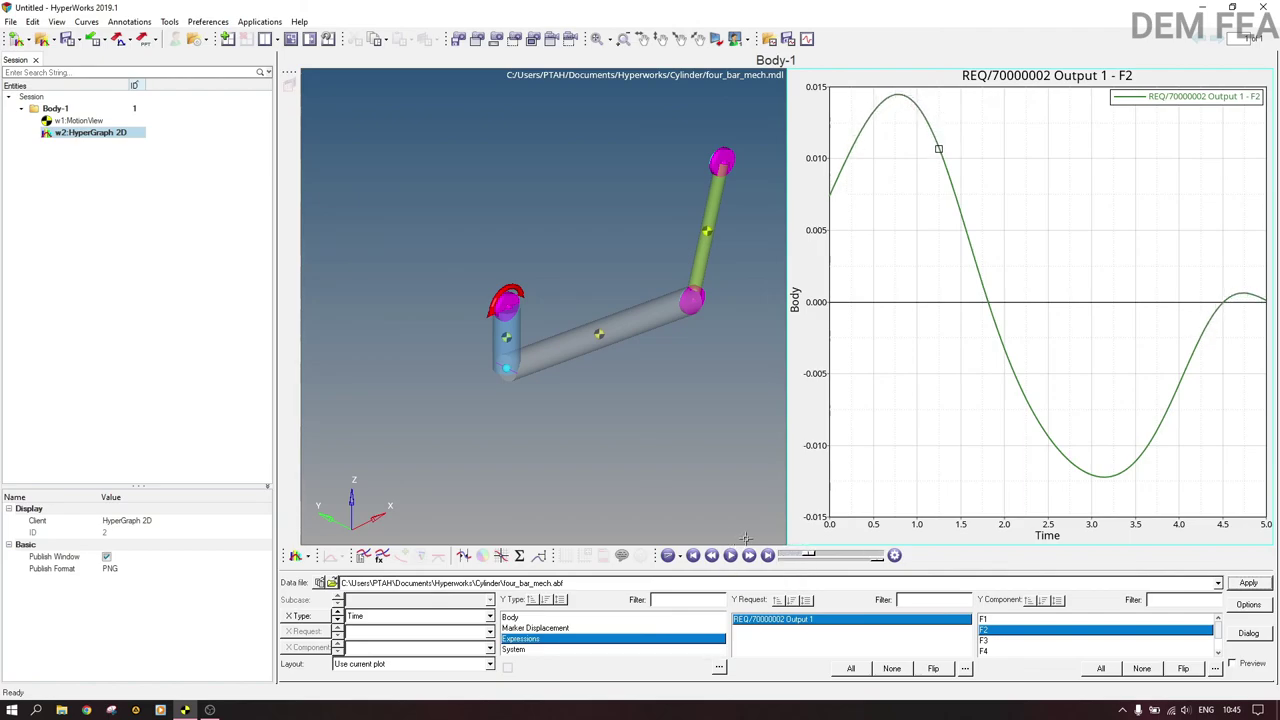
{"action": "left_click", "coordinate": [519, 555]}
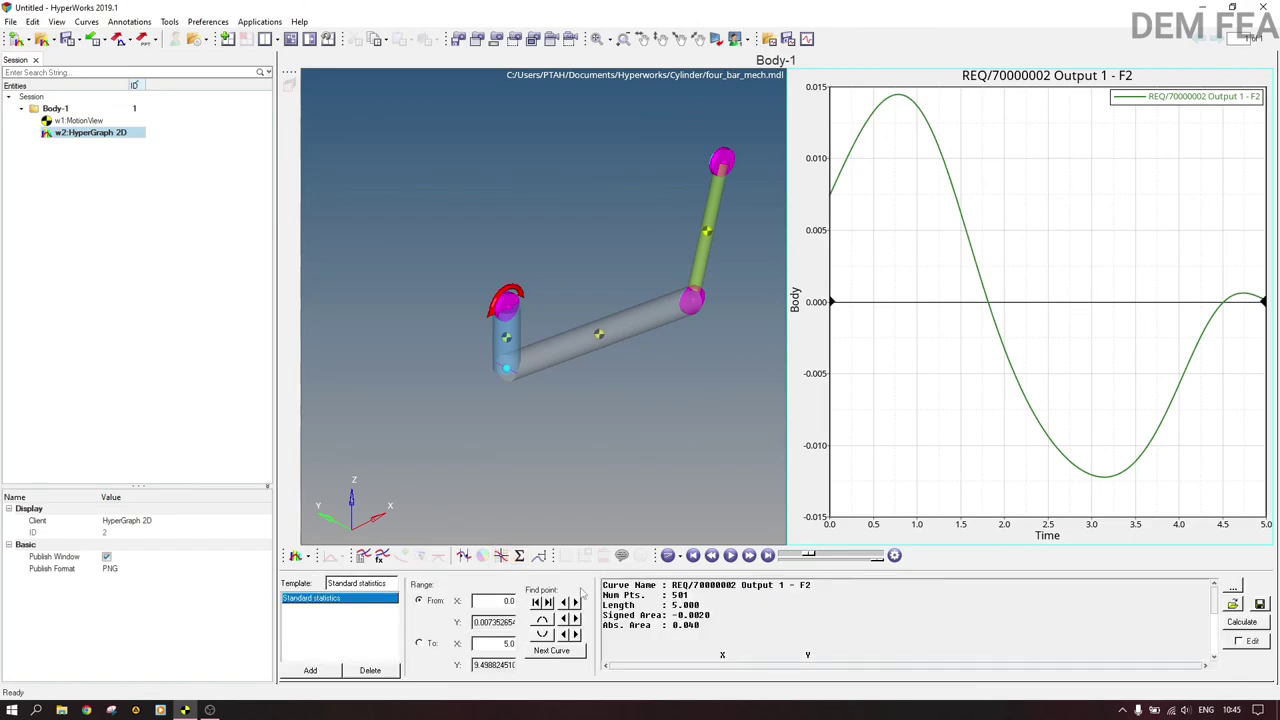
{"action": "left_click", "coordinate": [1234, 588]}
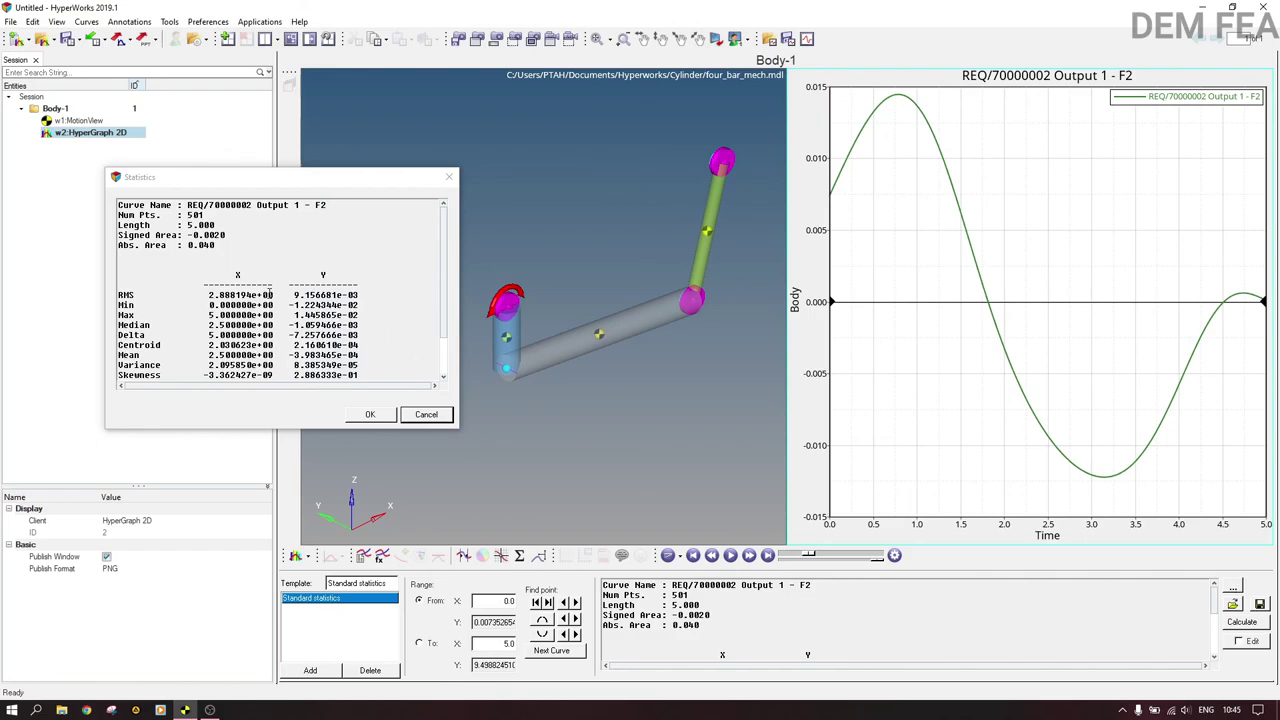